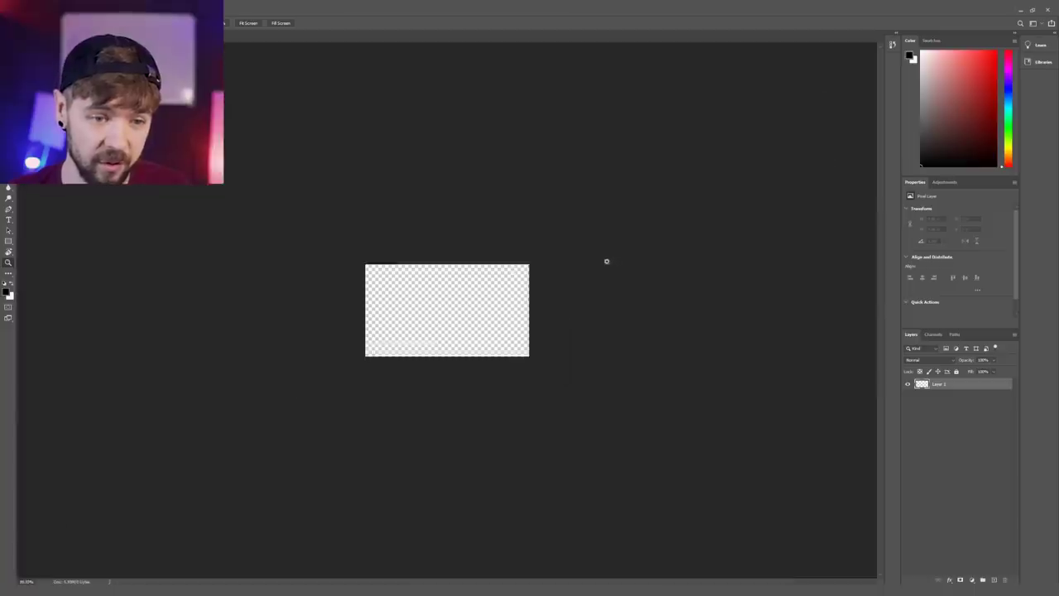
- Enlarge the pasted game screenshot beyond the canvas edges and frame it around the central hanging screen
left_click_drag(605, 260, 634, 253)
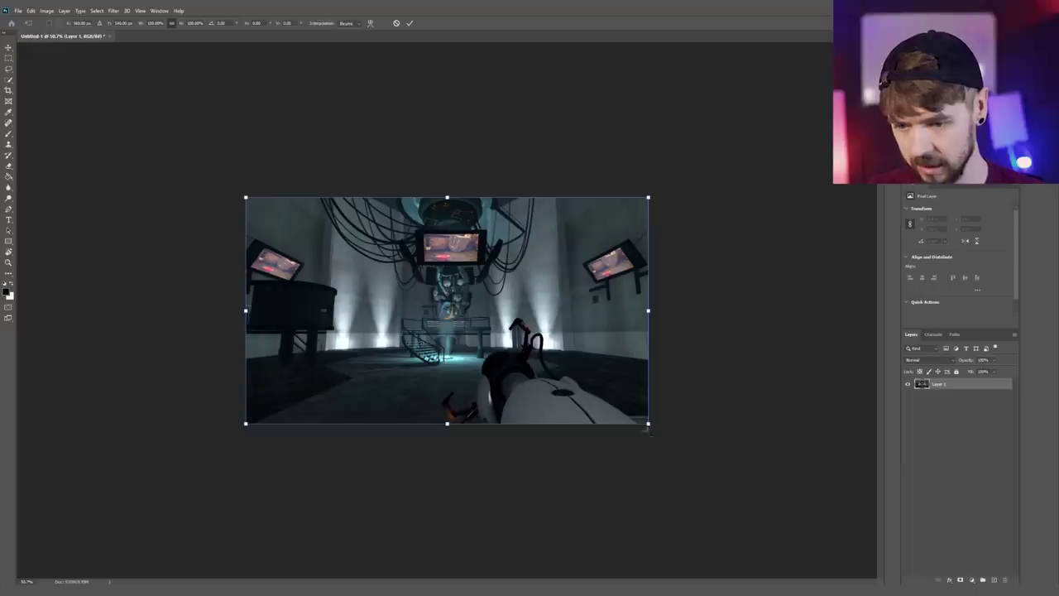
left_click_drag(649, 424, 1038, 583)
left_click_drag(704, 333, 497, 297)
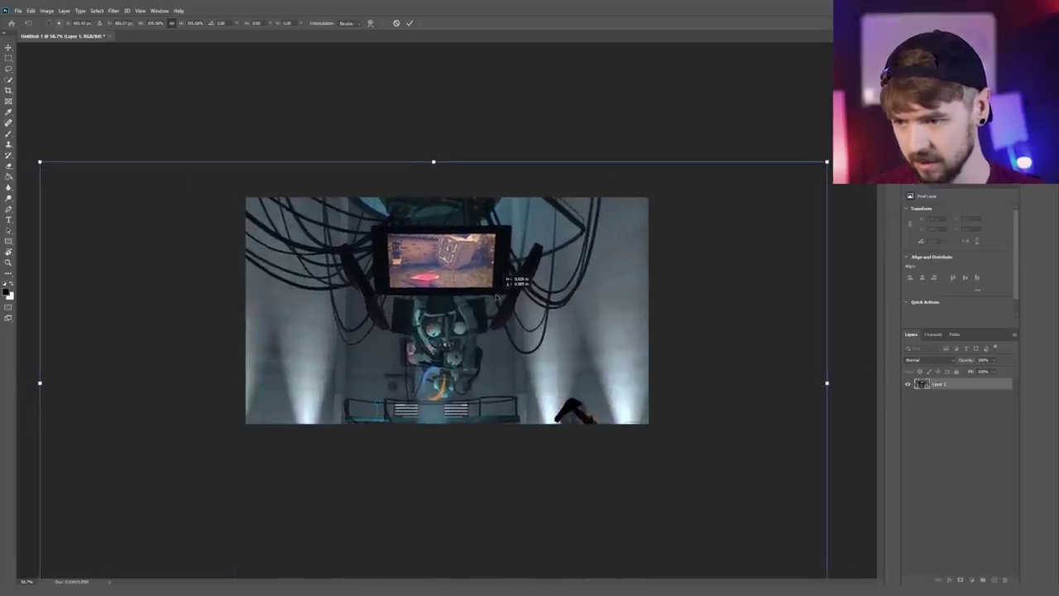
key("Return")
key("z")
left_click_drag(482, 258, 491, 258)
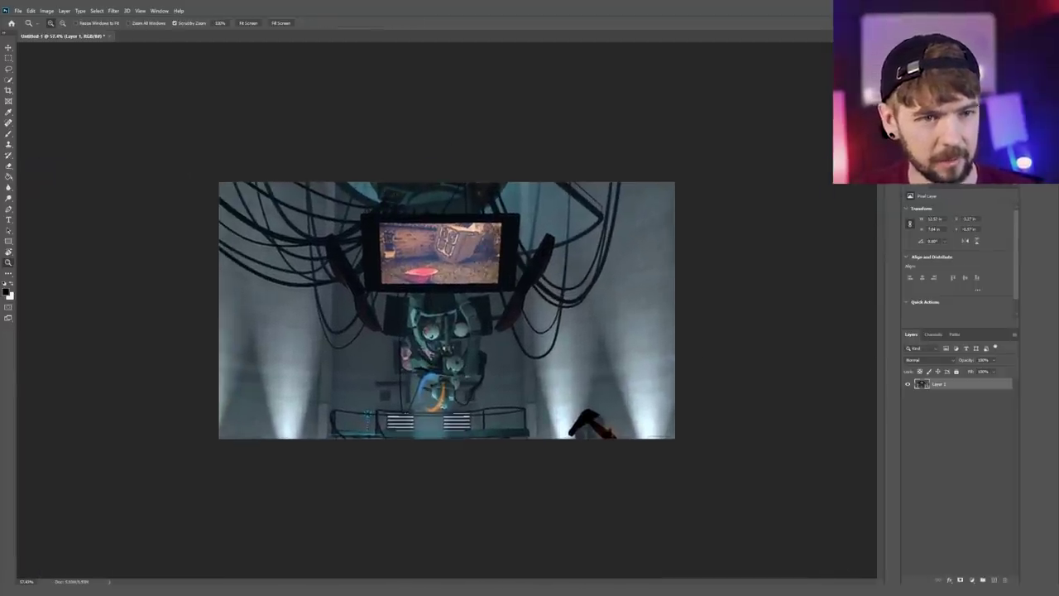
- Paste the second game screenshot as a new layer and delete the earlier screenshot's layer
key("ctrl+v")
left_click(923, 396)
key("Delete")
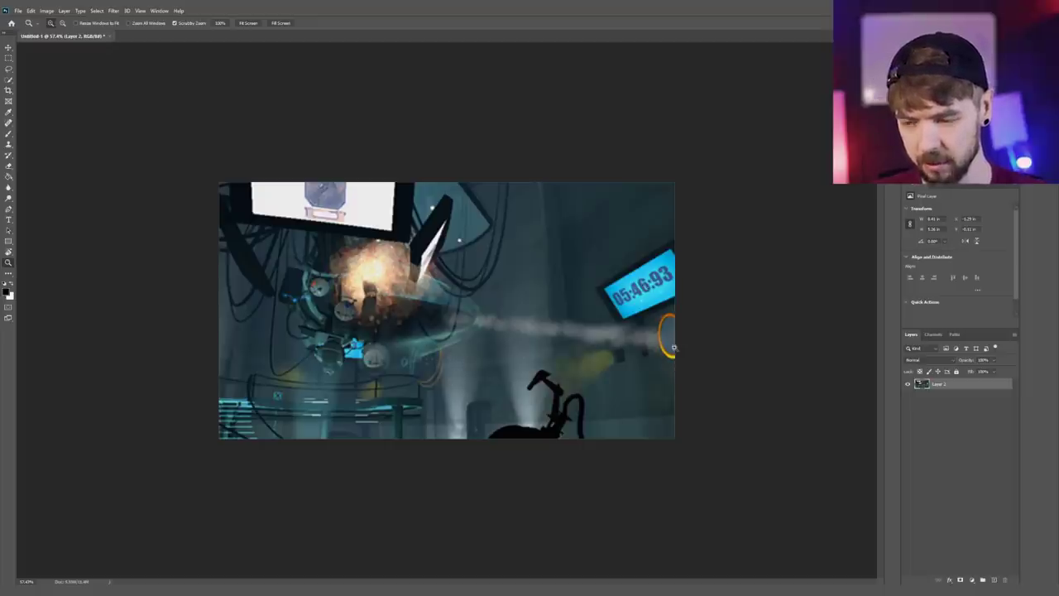
- Apply a Gaussian Blur to the game screenshot background
left_click(113, 12)
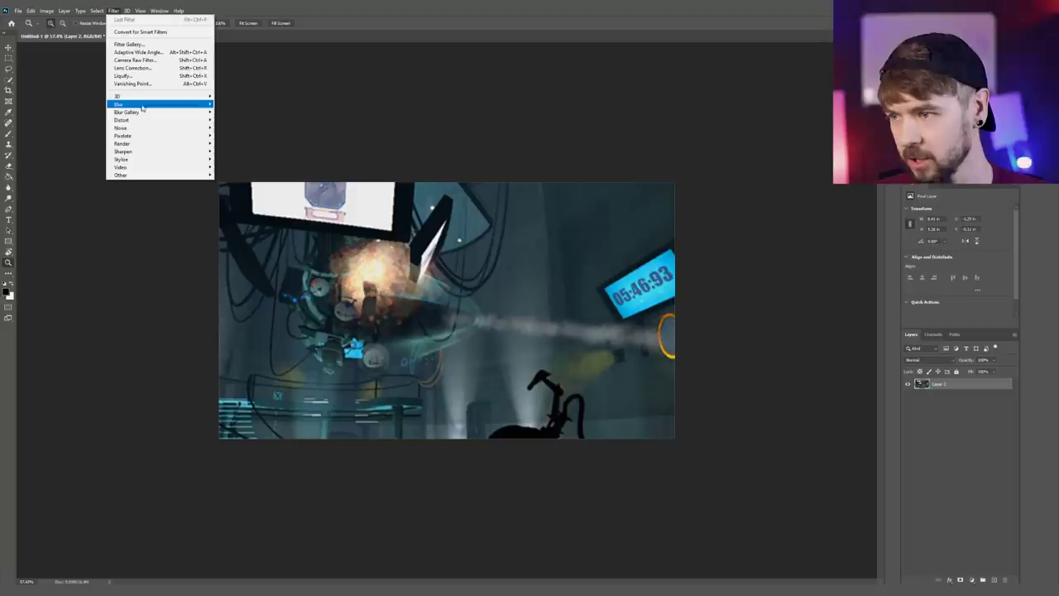
mouse_move(166, 104)
left_click(235, 135)
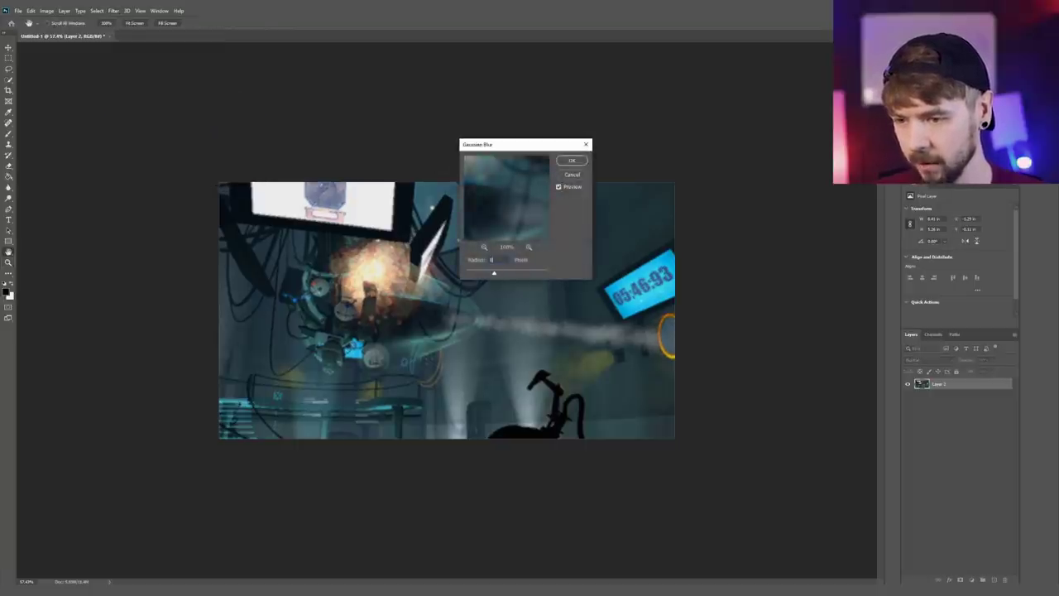
left_click(573, 162)
key("z")
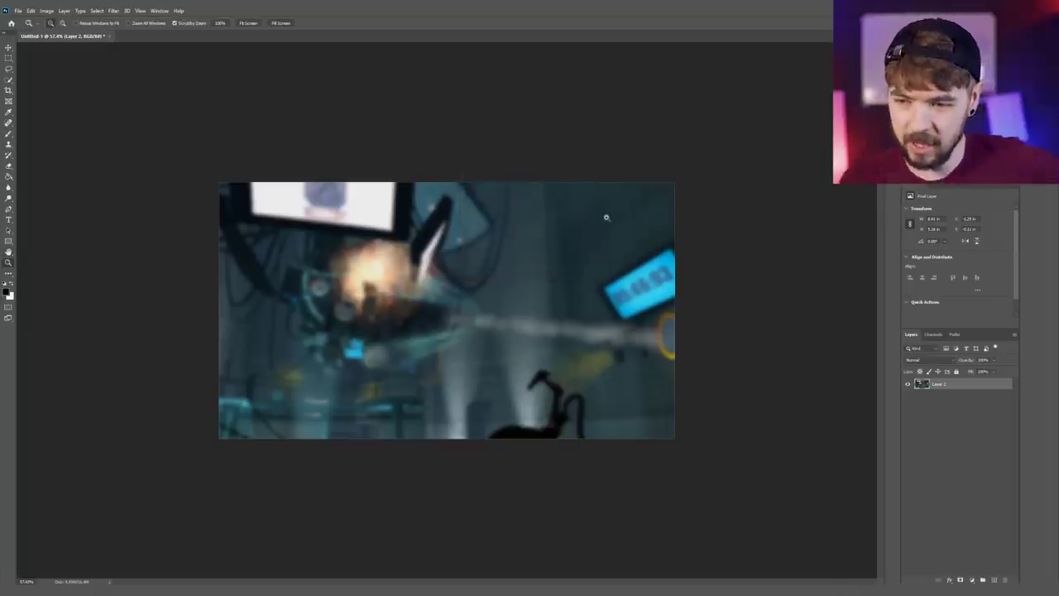
- Enlarge and reposition the blurred background, and crop away the parts that overhang the canvas
key("ctrl+t")
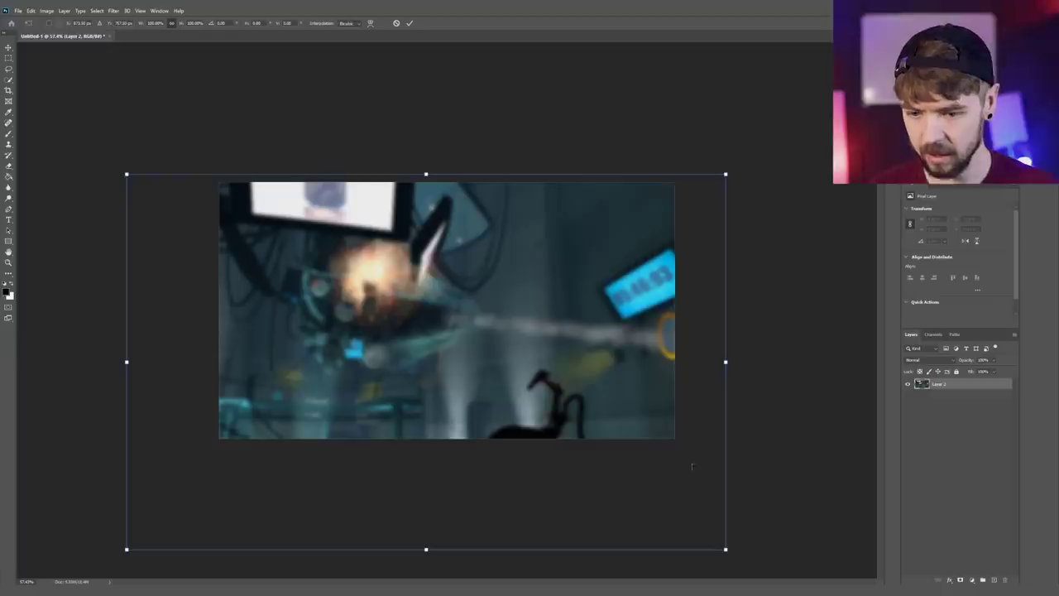
left_click_drag(725, 547, 844, 595)
left_click_drag(658, 356, 618, 355)
key("Return")
key("c")
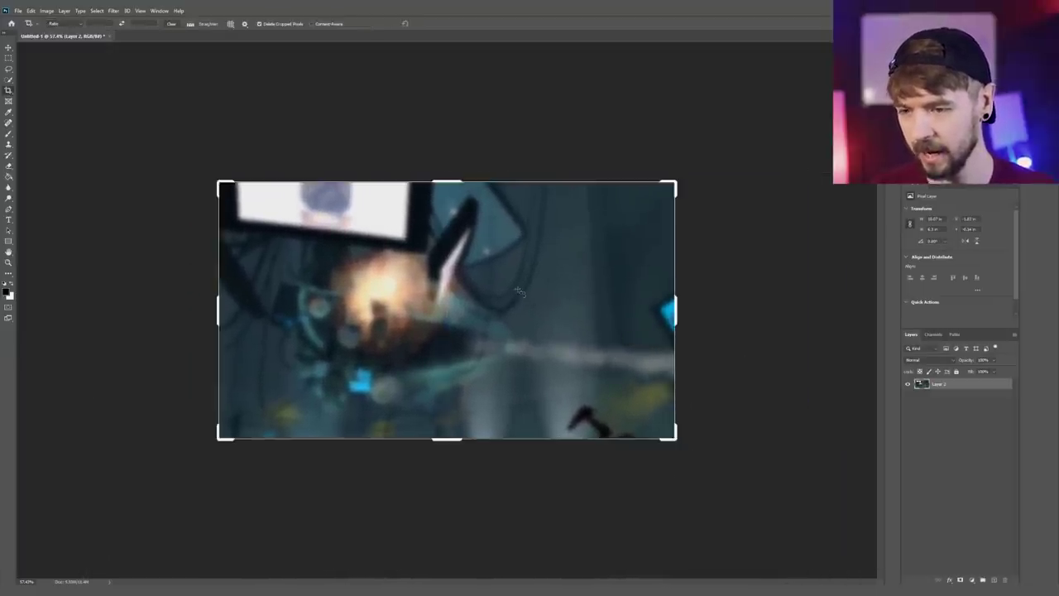
- Increase the background's contrast with a Brightness/Contrast adjustment
left_click(47, 11)
mouse_move(91, 28)
left_click(176, 34)
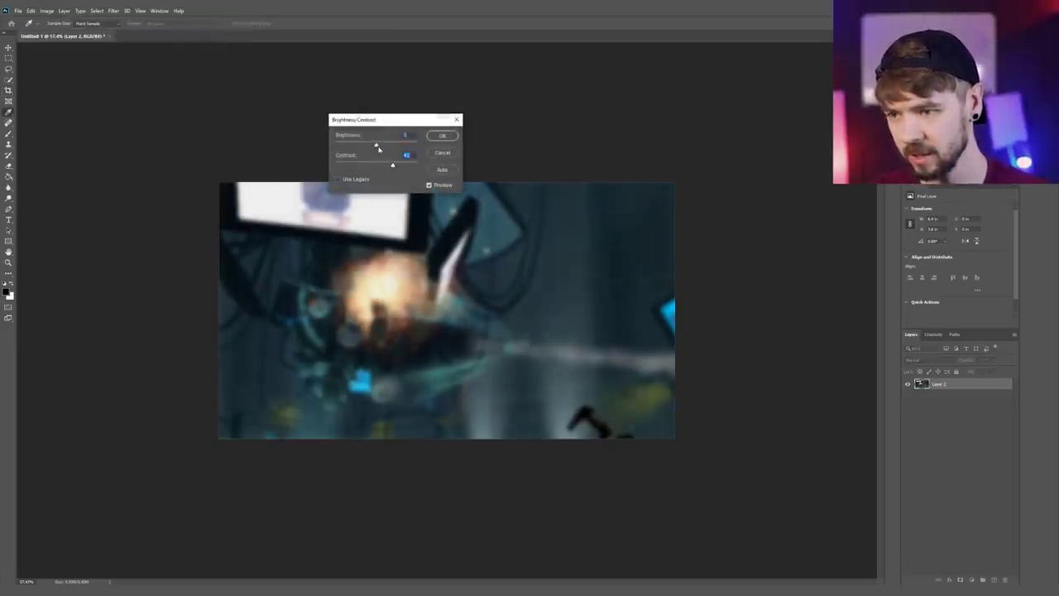
left_click(438, 136)
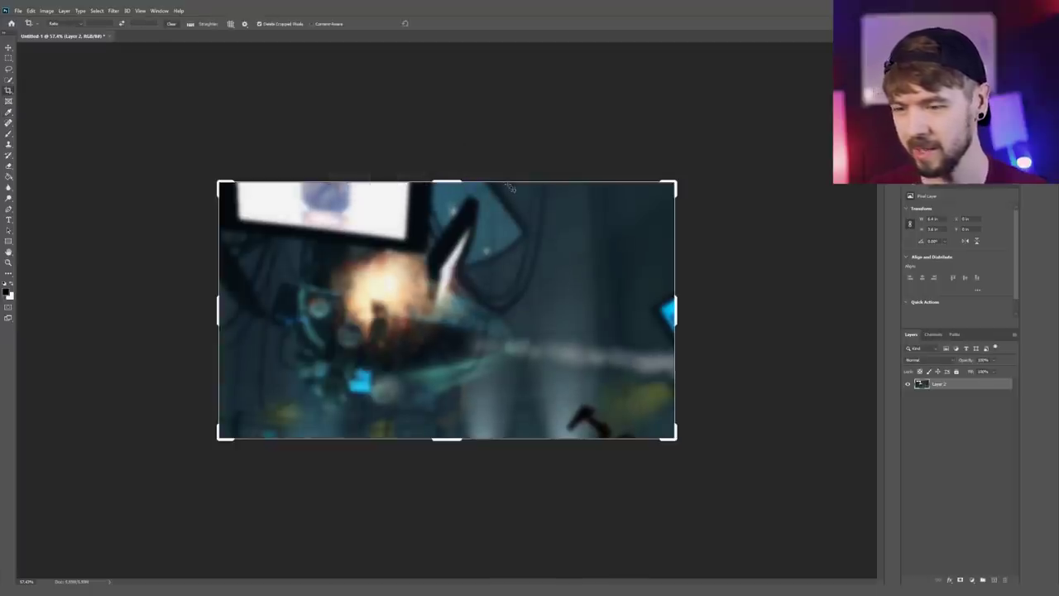
- Apply Auto Contrast to the background and leave the Crop tool for the Rectangular Marquee tool
left_click(49, 14)
left_click(85, 52)
key("m")
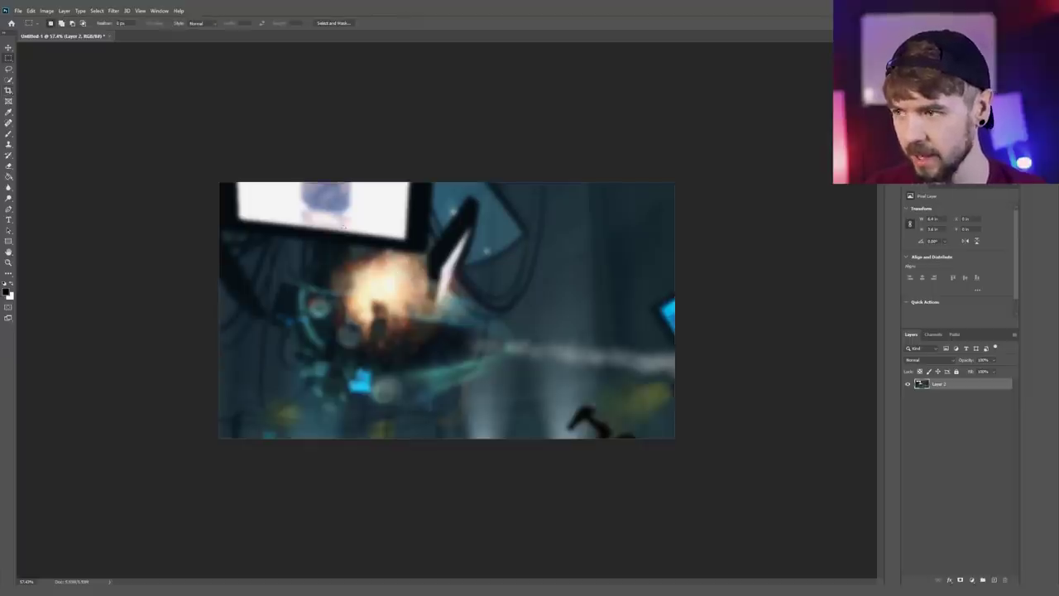
- Apply Auto Tone to the background and compare before and after by undoing and redoing it, keeping the correction
left_click(47, 11)
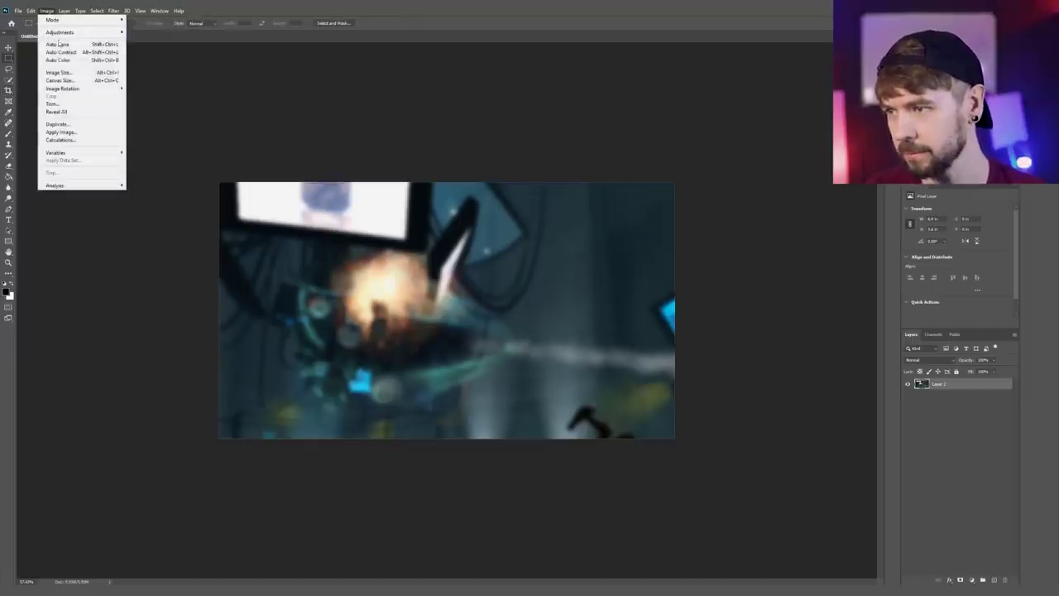
left_click(60, 45)
key("ctrl+z")
key("ctrl+shift+z")
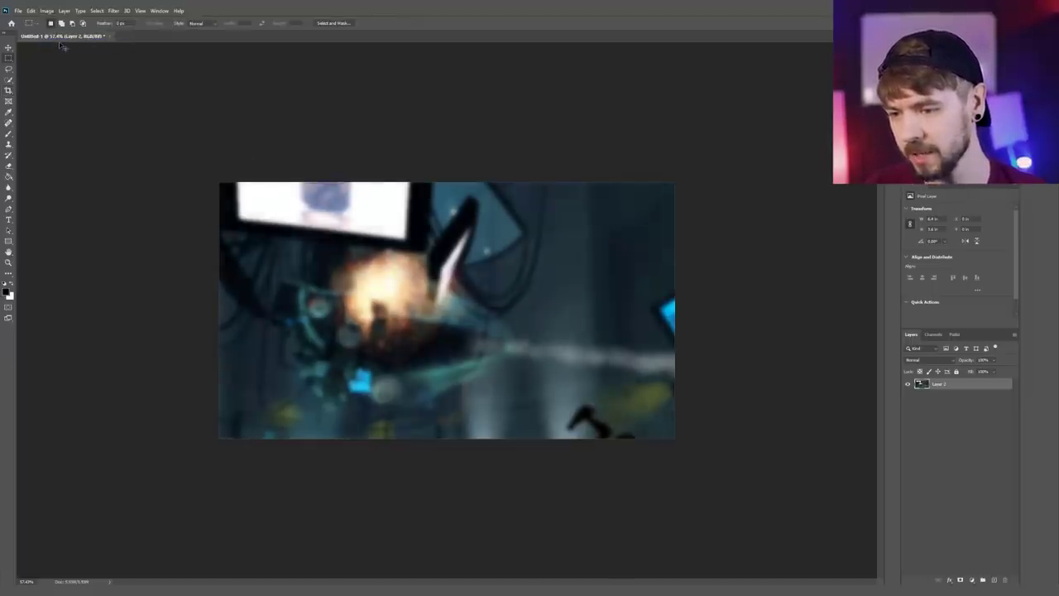
key("ctrl+z")
key("ctrl+shift+z")
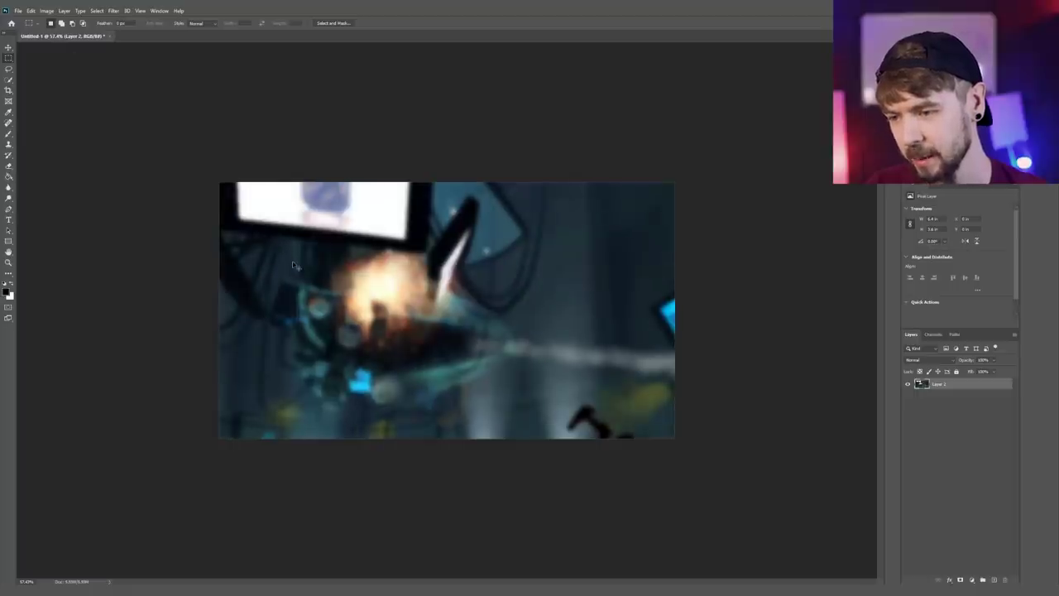
key("ctrl+z")
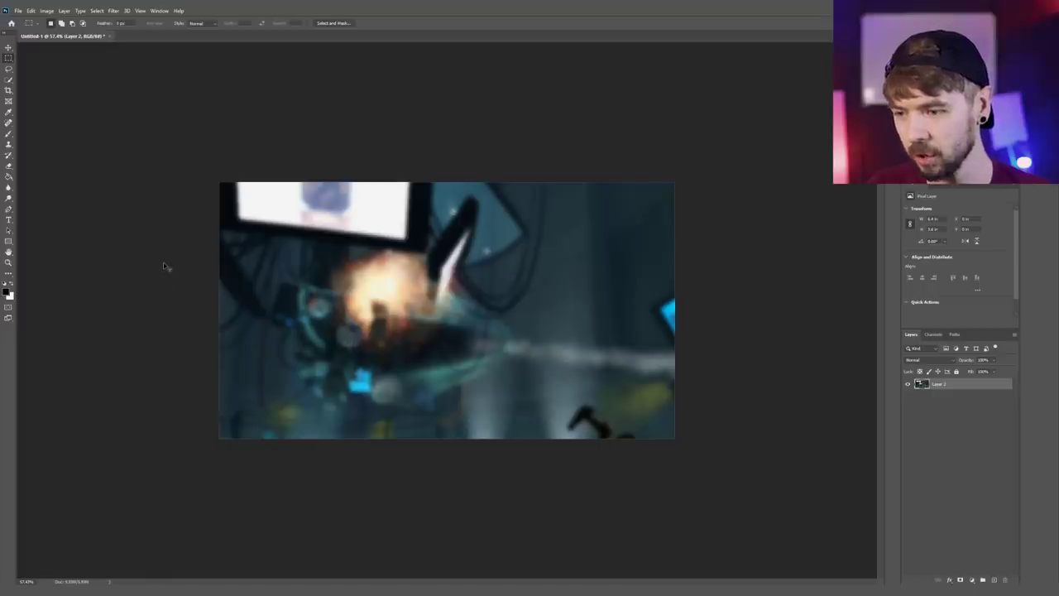
key("ctrl+shift+z")
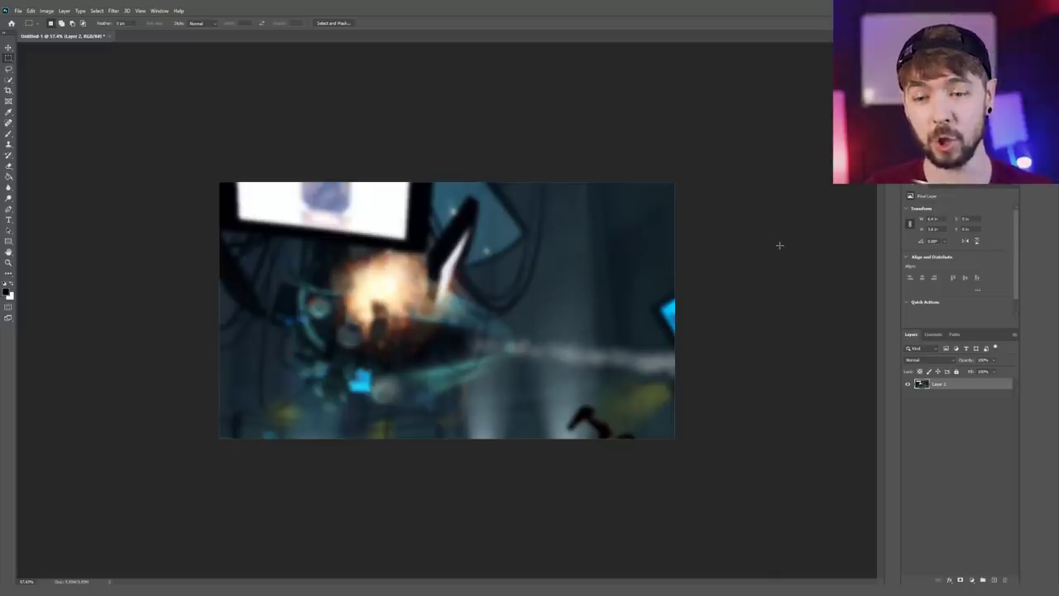
- Apply Auto Color to the background and increase its vibrance and saturation
left_click(50, 9)
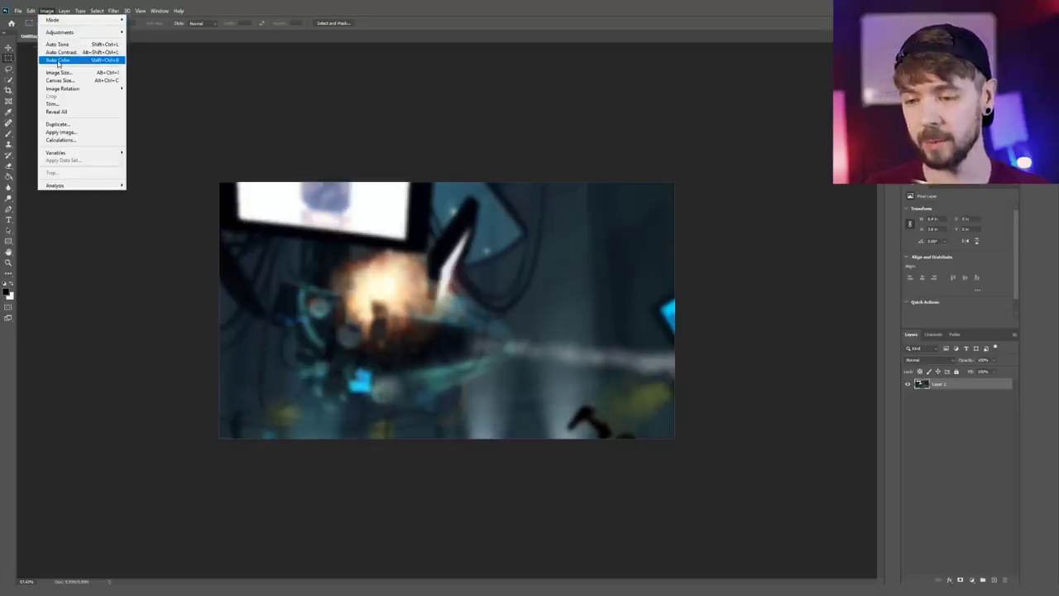
left_click(58, 61)
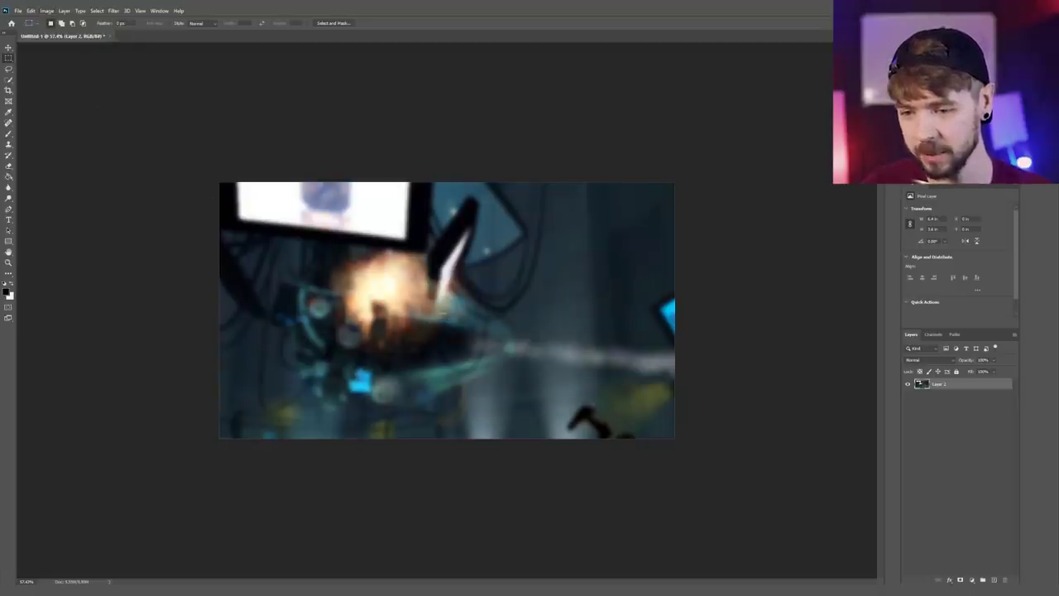
left_click(48, 10)
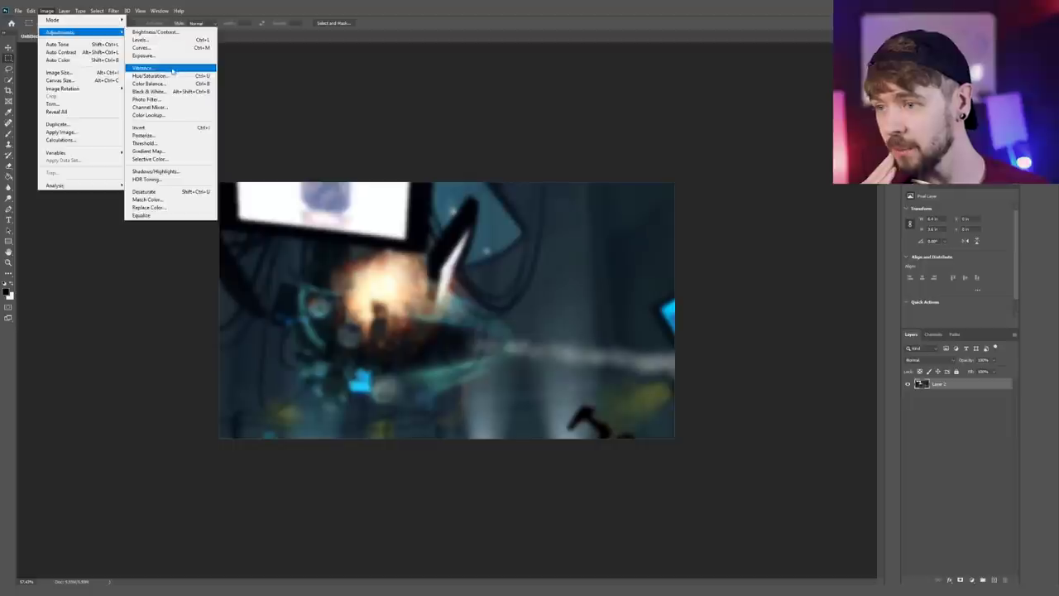
left_click(240, 61)
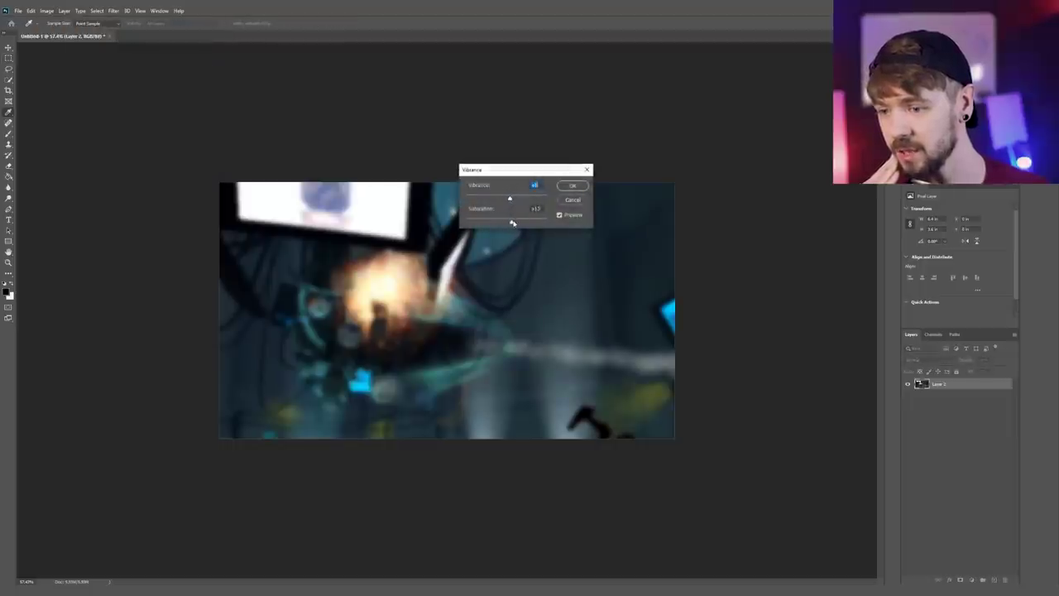
left_click(573, 186)
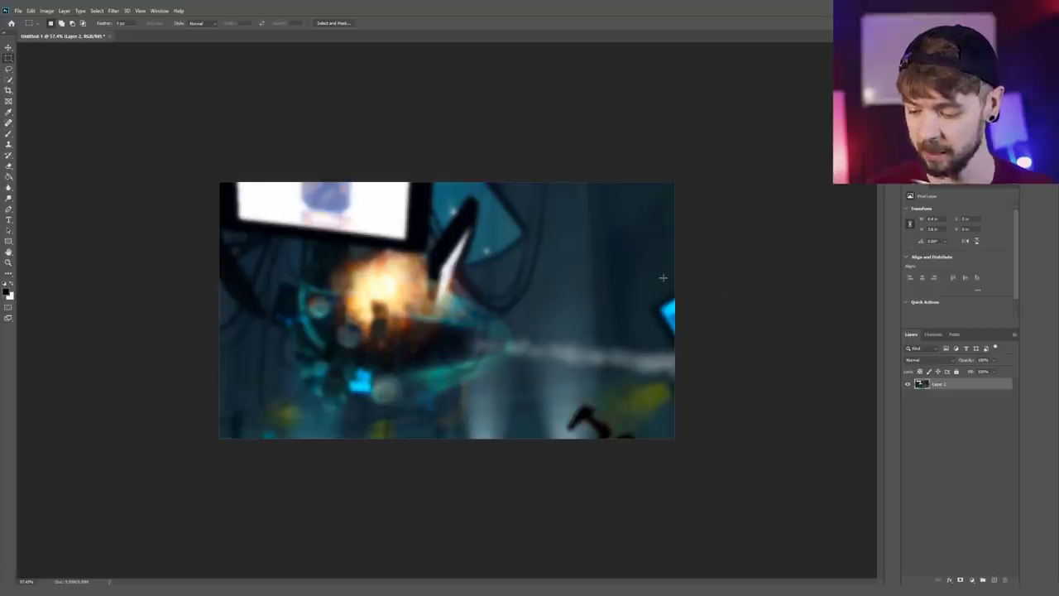
- Scale the background up to about 114% and shift it slightly downward within the canvas
key("ctrl+t")
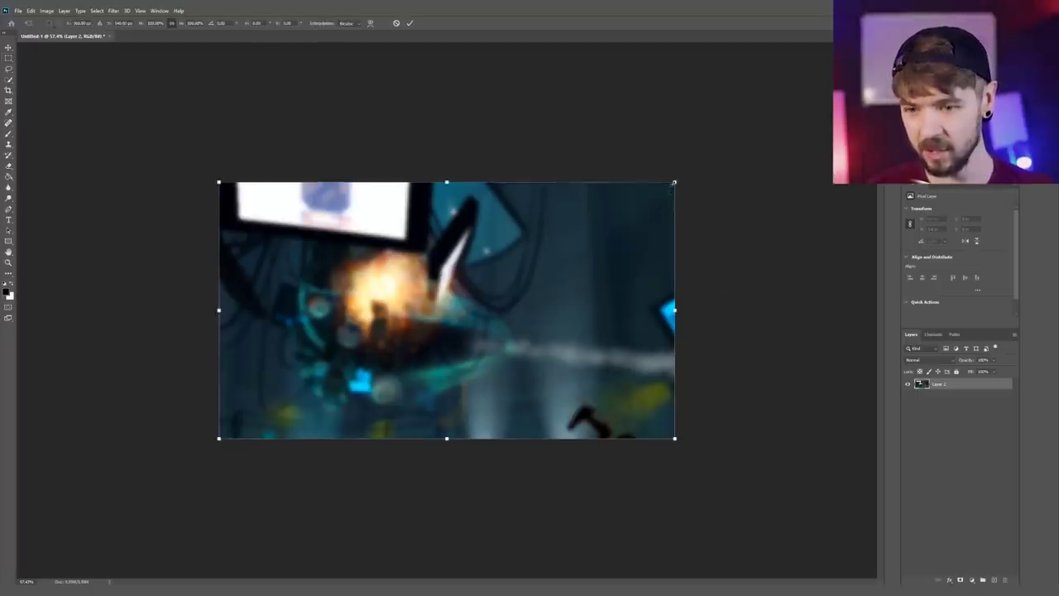
left_click_drag(675, 180, 669, 210)
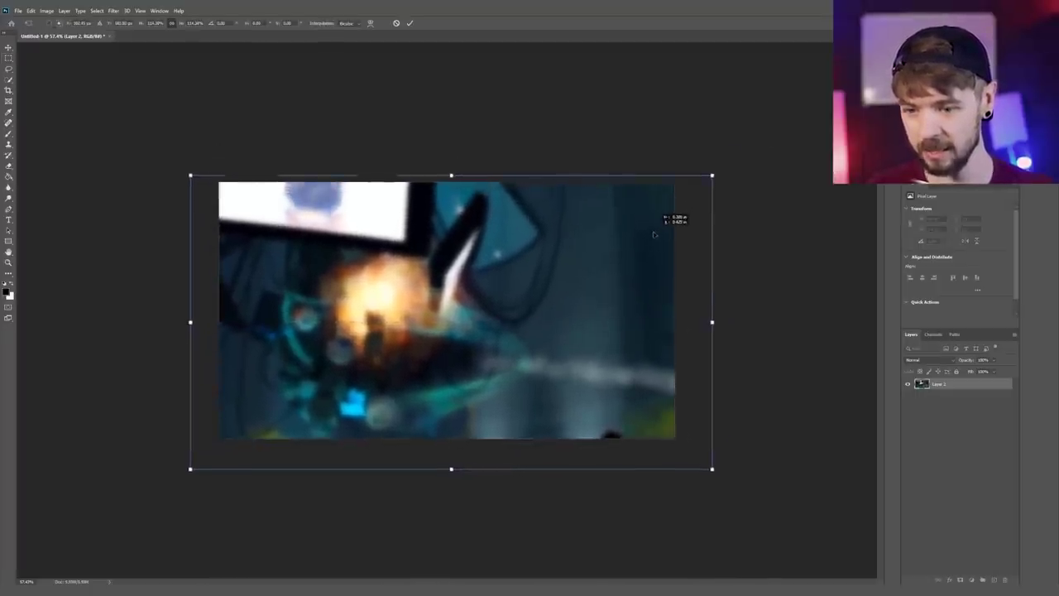
key("Return")
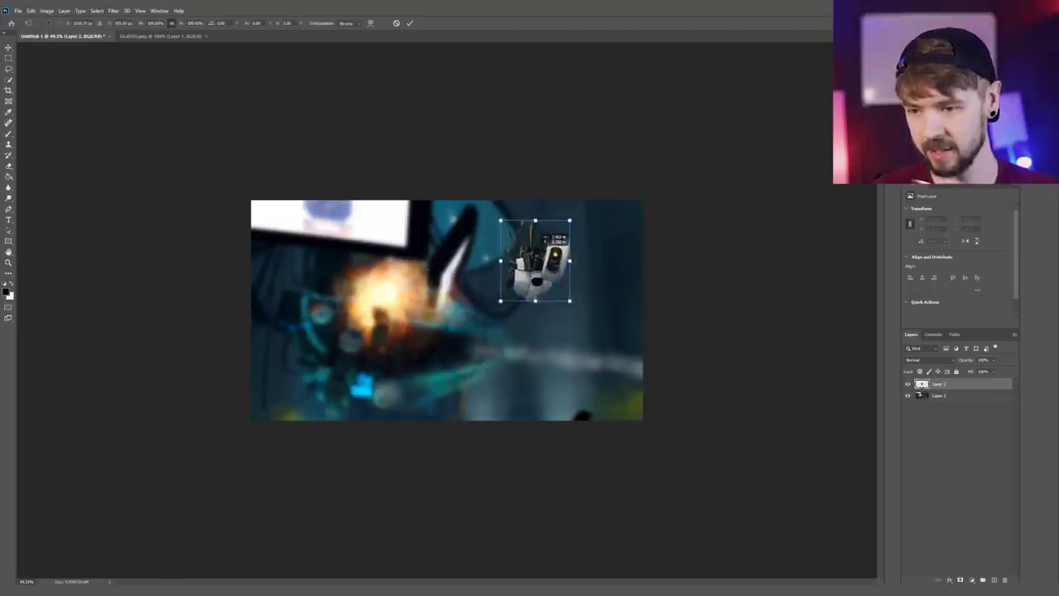
- Enlarge the GLaDOS cutout to nearly the full canvas height and position it over the right half of the background
left_click_drag(557, 286, 643, 437)
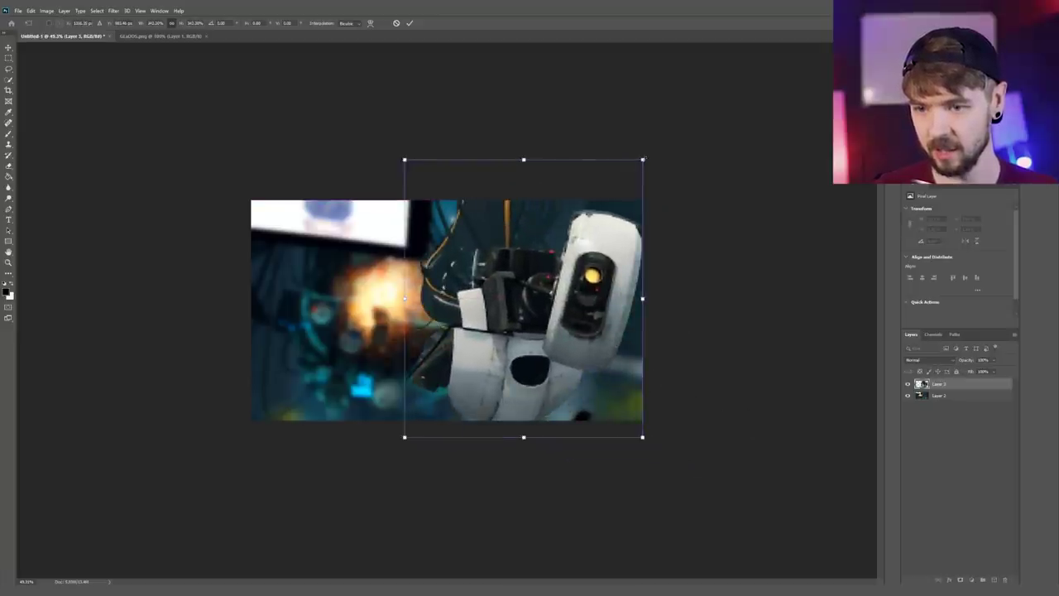
left_click_drag(645, 159, 601, 206)
left_click_drag(579, 256, 610, 253)
key("Return")
- Rotate the GLaDOS cutout slightly clockwise
key("z")
key("ctrl+t")
left_click_drag(686, 235, 705, 263)
key("Return")
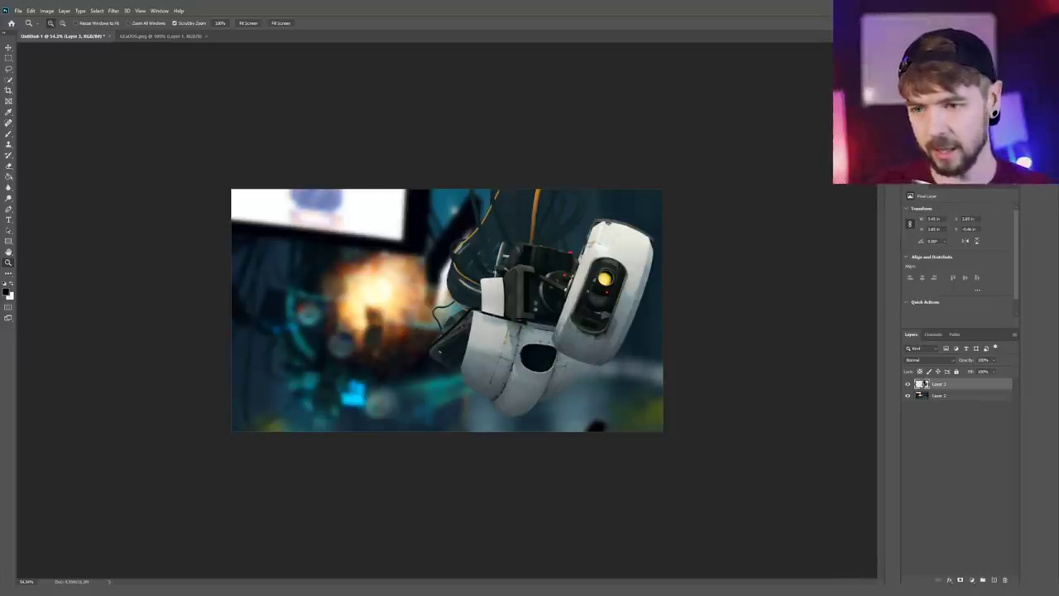
- Close GLaDOS.png and paste the blue portal image into the Untitled-1 composition as a new layer
left_click(178, 36)
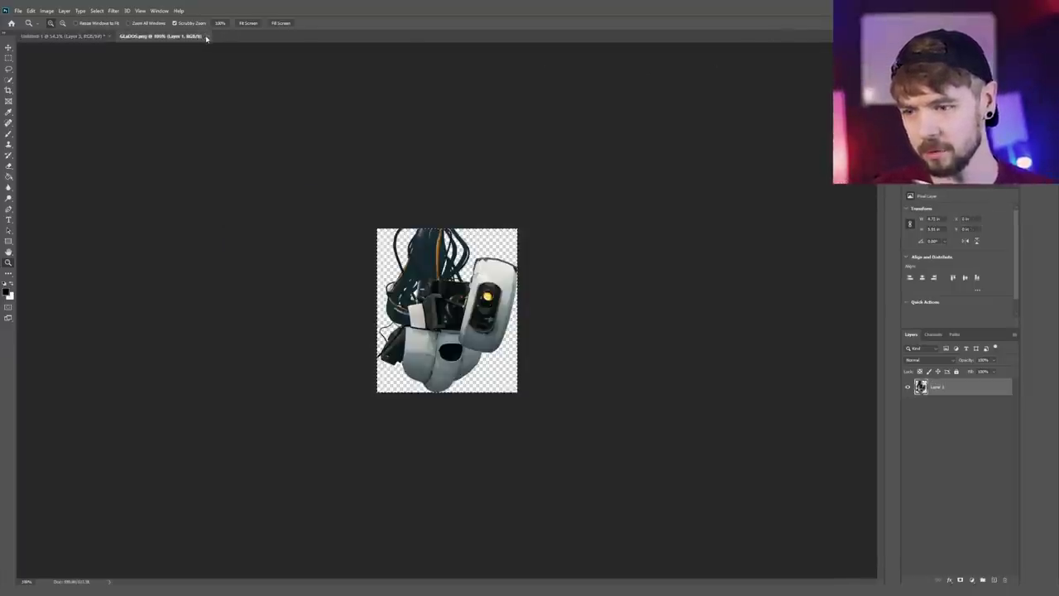
left_click(206, 35)
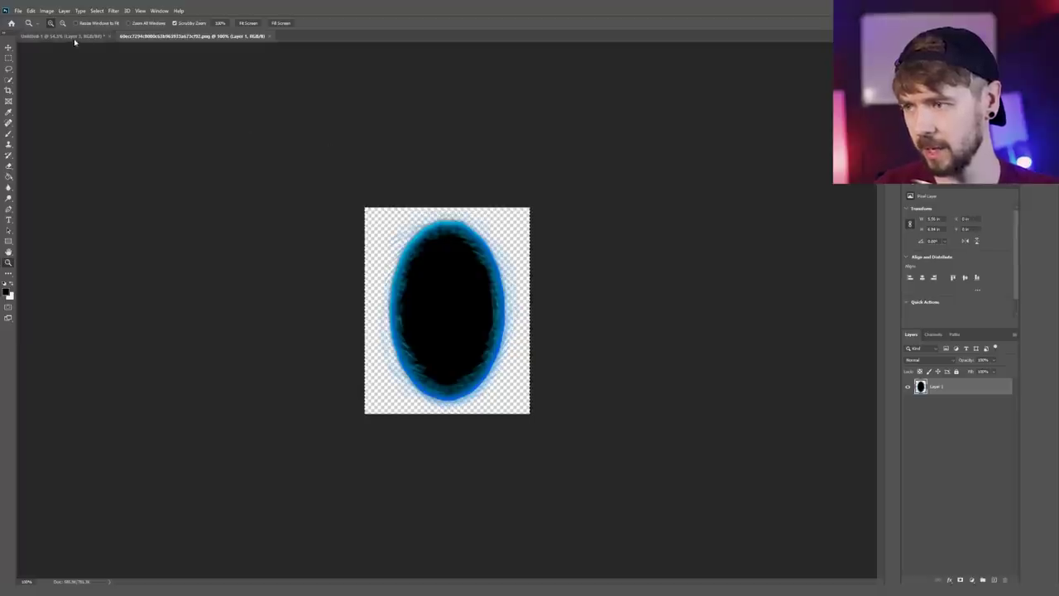
left_click(91, 36)
key("ctrl+v")
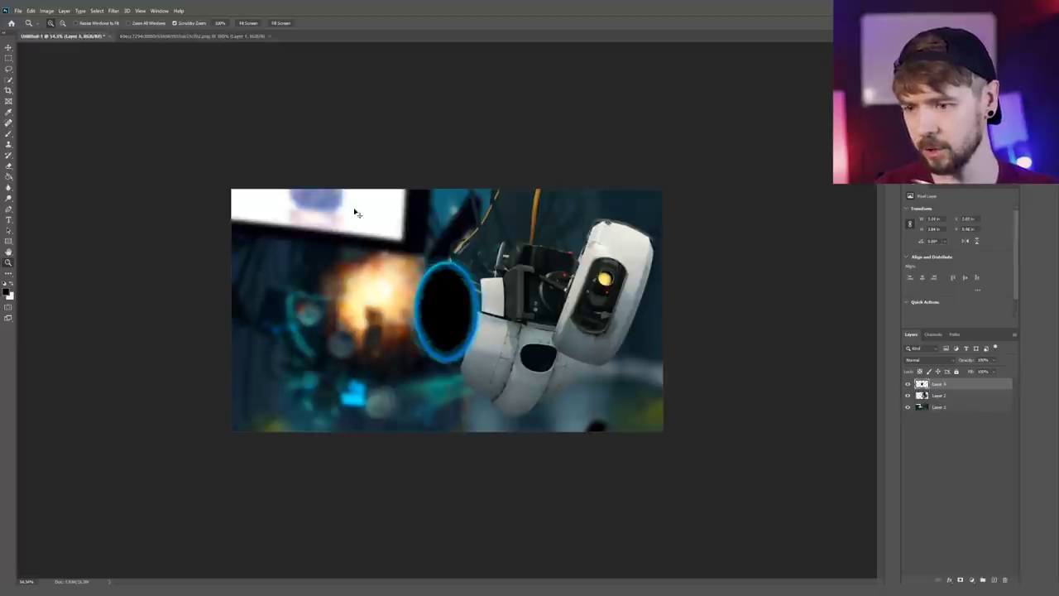
- Scale the blue portal to about 264%, tilt it slightly clockwise over GLaDOS, and move its layer beneath the GLaDOS layer
key("ctrl+t")
left_click_drag(463, 310, 609, 246)
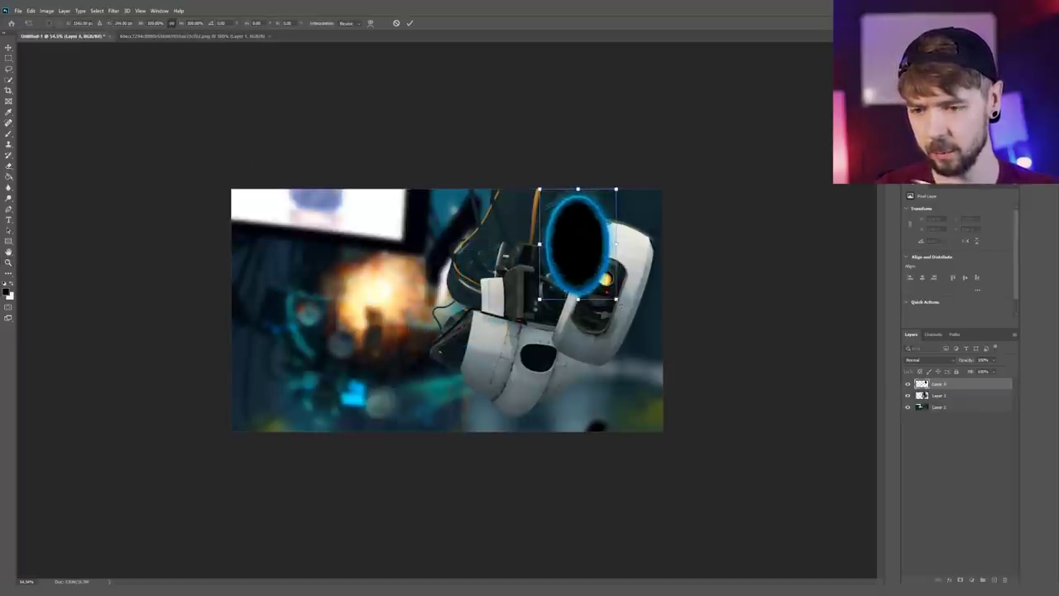
left_click_drag(620, 299, 603, 417)
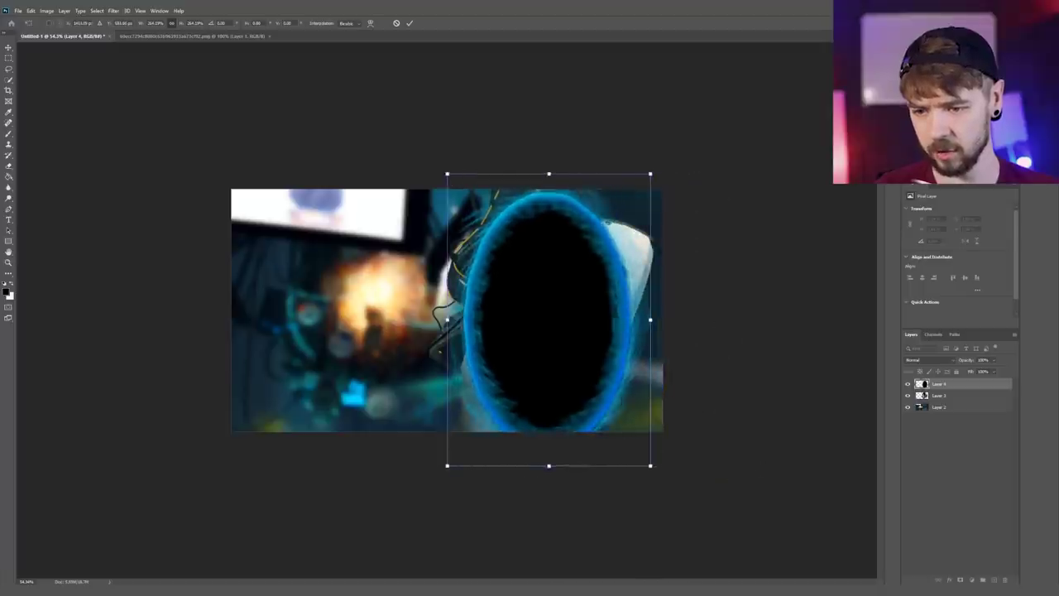
left_click_drag(707, 353, 703, 367)
left_click_drag(604, 355, 601, 353)
key("Return")
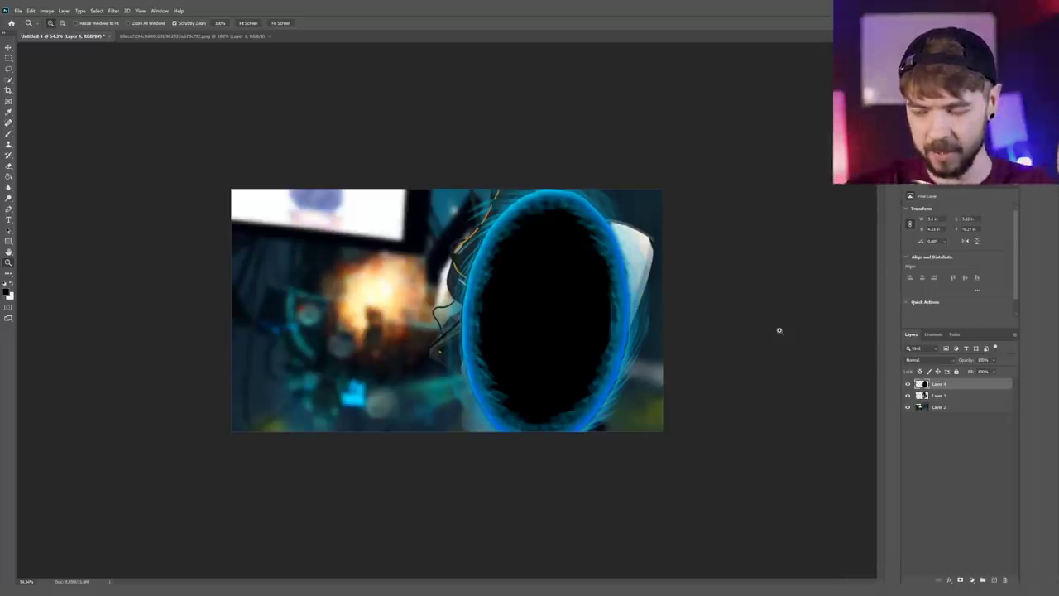
left_click_drag(924, 385, 925, 401)
left_click(678, 354)
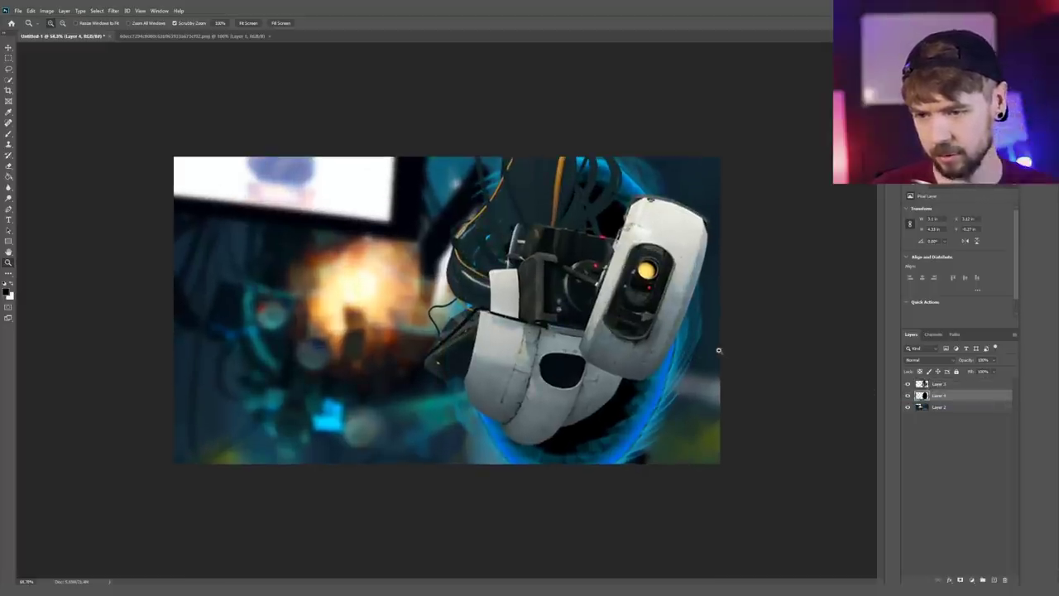
- Flip the GLaDOS cutout horizontally and shift it slightly right over the portal
left_click(939, 384)
key("ctrl+t")
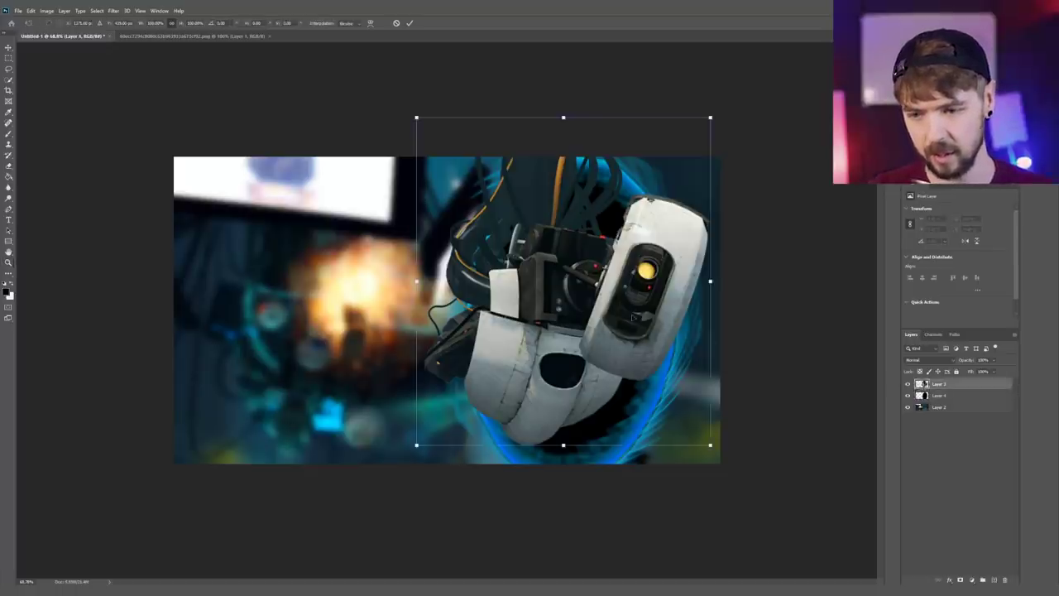
right_click(627, 307)
left_click(627, 455)
left_click_drag(627, 376, 643, 380)
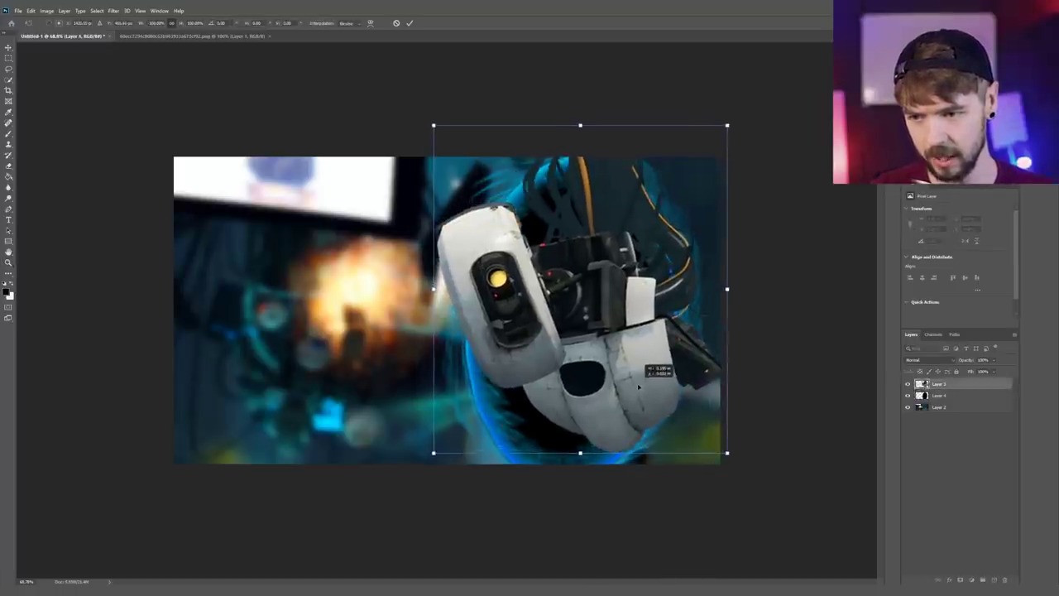
- Scale the GLaDOS cutout down to about 2.87 in wide and position it so that it hangs inside the blue portal
left_click_drag(726, 125, 653, 182)
left_click_drag(624, 224, 637, 197)
key("Return")
key("z")
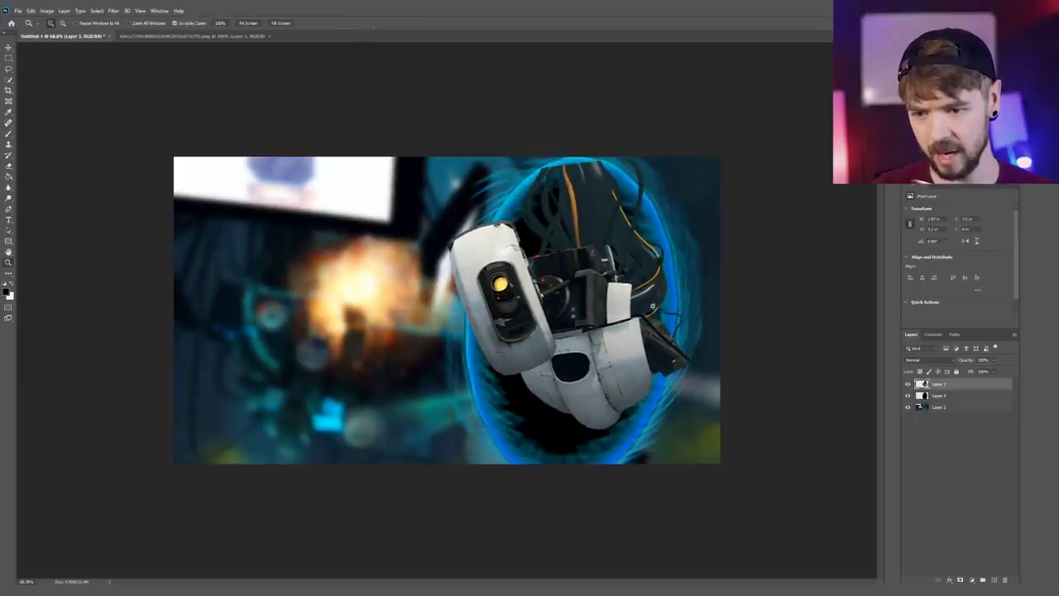
left_click_drag(671, 371, 675, 369)
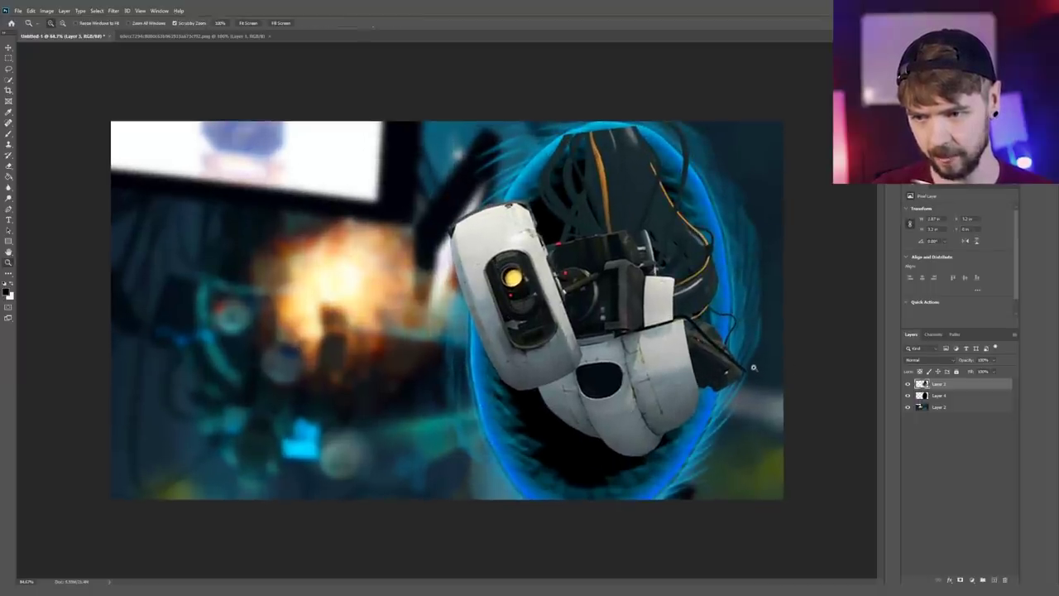
- Lasso the top of GLaDOS's cables and stretch it upward with Content-Aware Scale until the cables reach the canvas's top edge
left_click_drag(614, 173, 628, 242)
key("l")
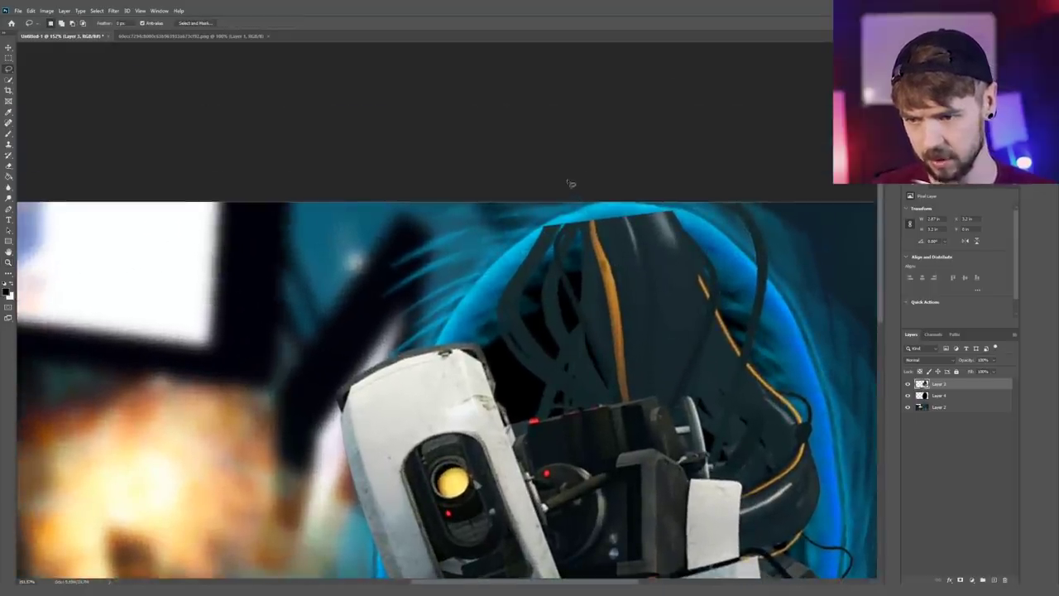
left_click_drag(716, 188, 715, 179)
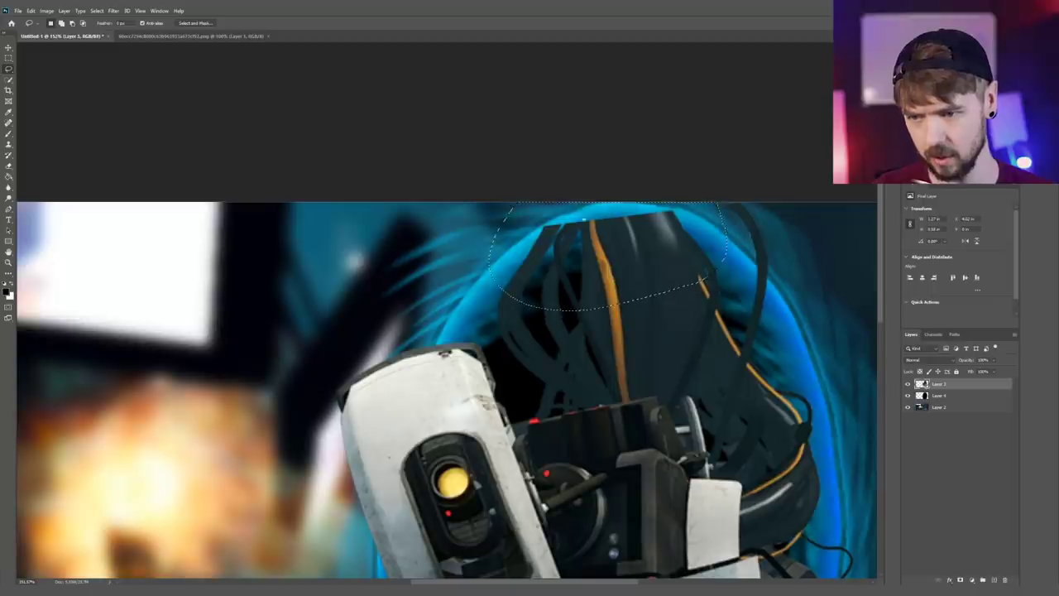
left_click(31, 10)
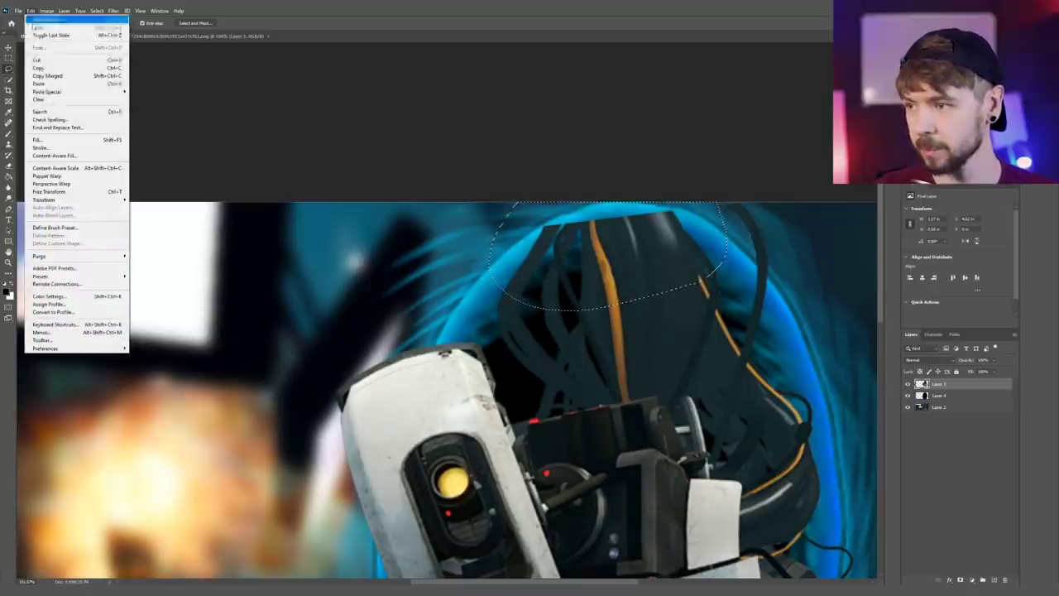
left_click(65, 168)
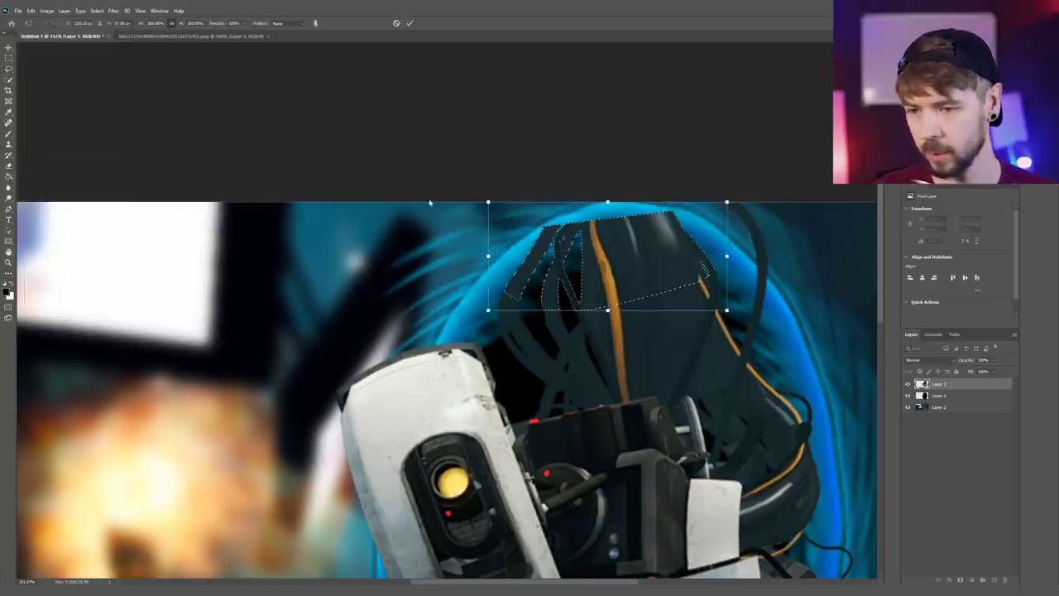
left_click_drag(607, 202, 607, 158)
left_click_drag(603, 208, 603, 219)
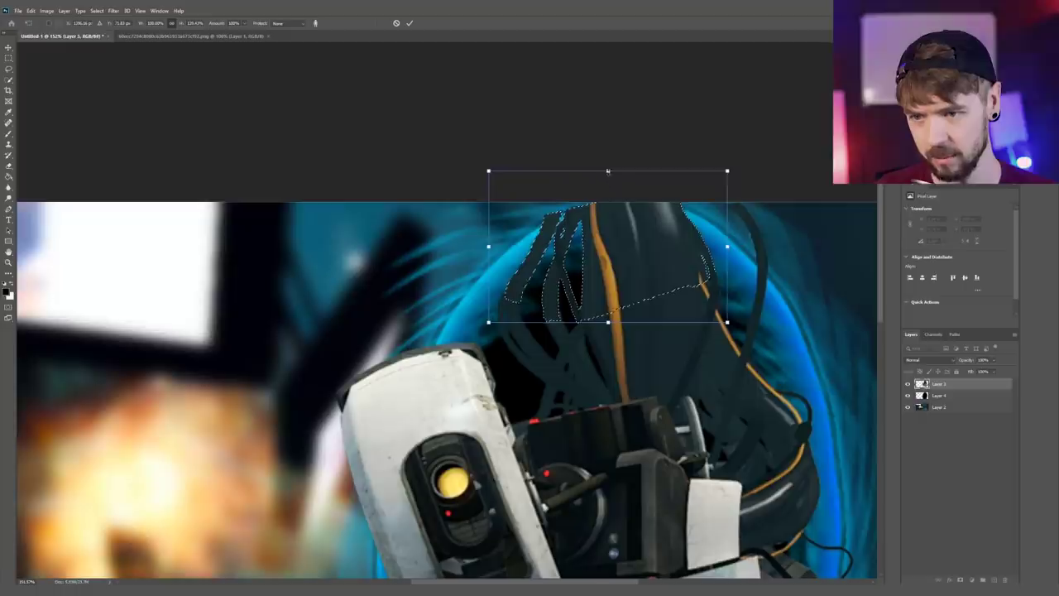
mouse_move(607, 171)
left_mouse_down()
mouse_move(611, 129)
mouse_move(613, 187)
left_mouse_up()
key("Return")
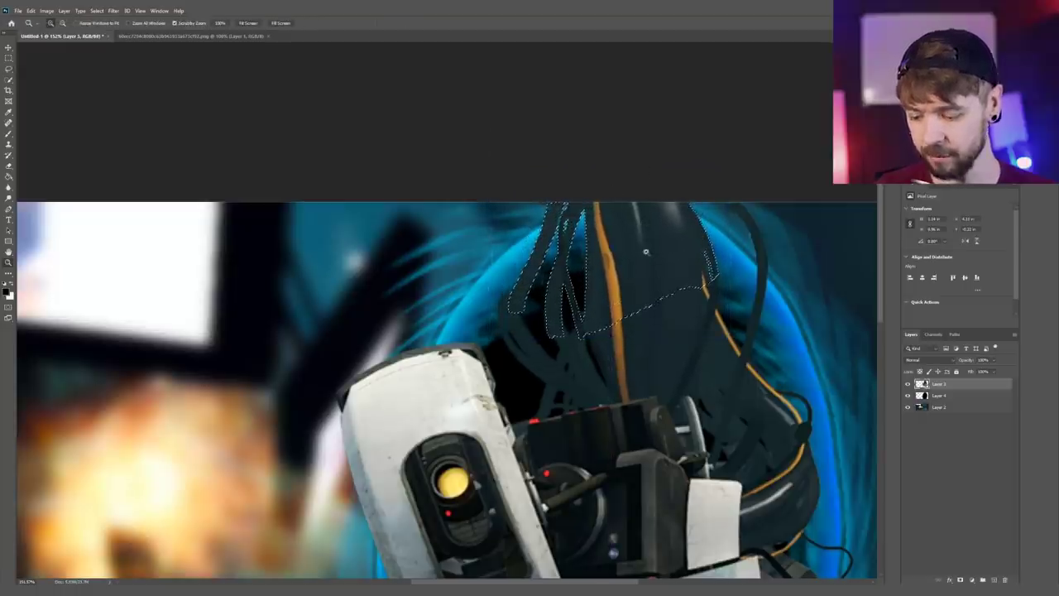
key("ctrl+d")
key("z")
left_click_drag(662, 324, 629, 325)
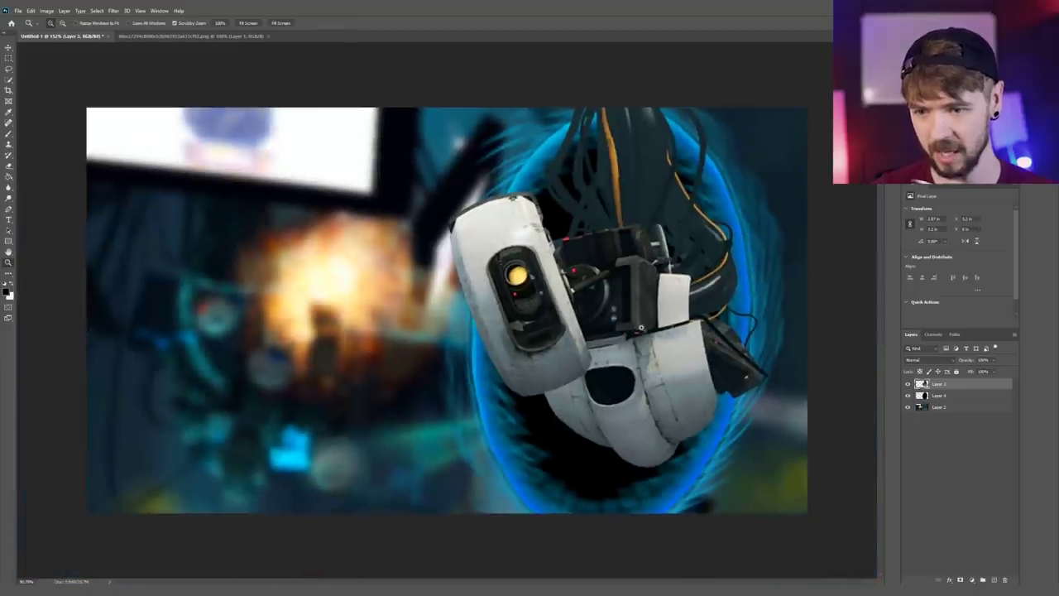
left_click_drag(632, 200, 646, 197)
left_click(646, 195)
key("ctrl+t")
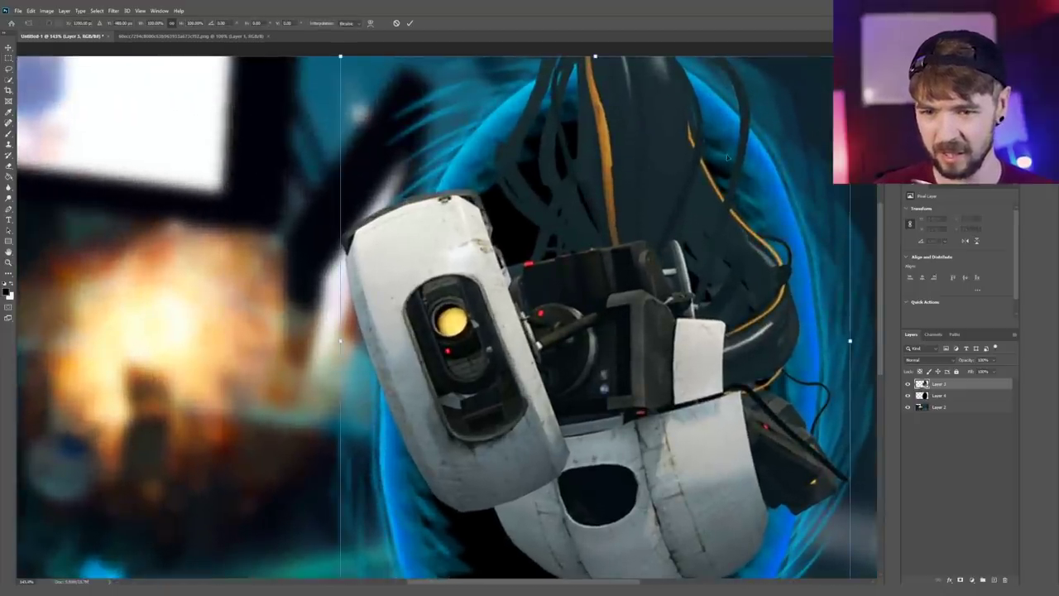
key("Return")
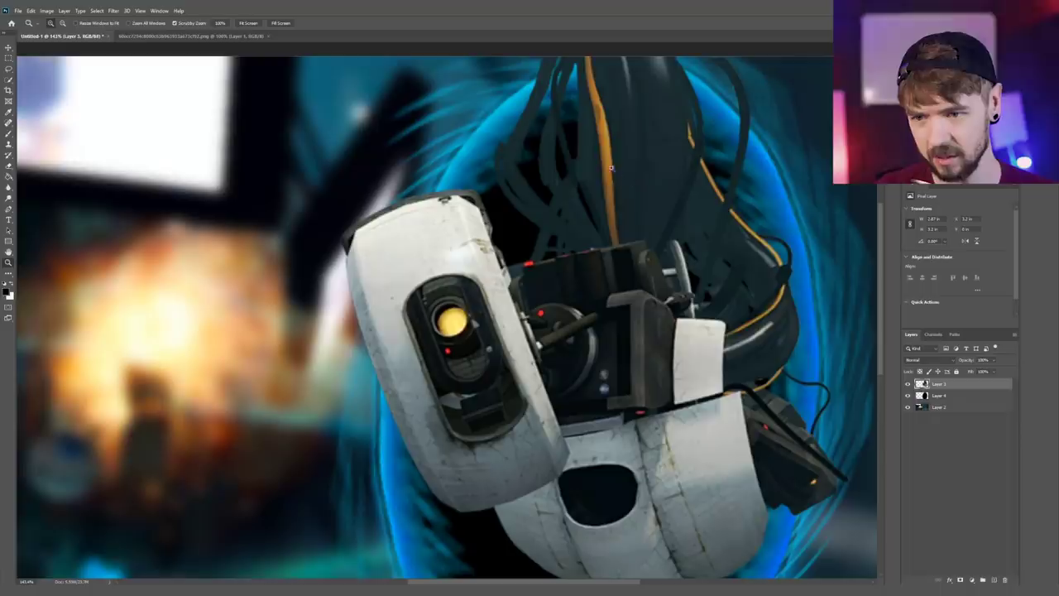
- Try to remove the stray orange fragment on GLaDOS's upper cables with the Spot Healing Brush
left_click(612, 168)
key("j")
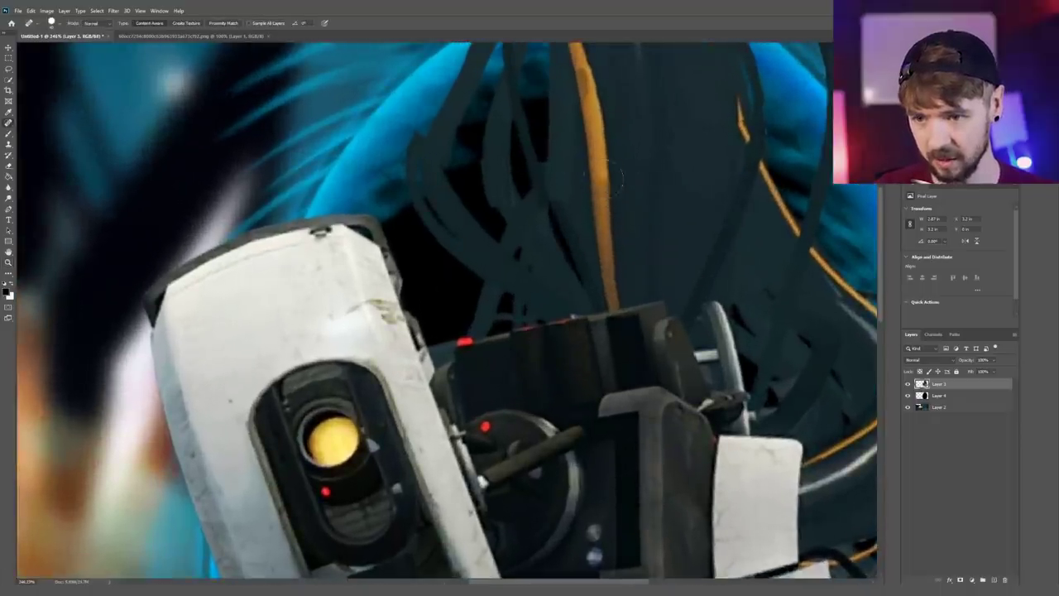
left_click(738, 124)
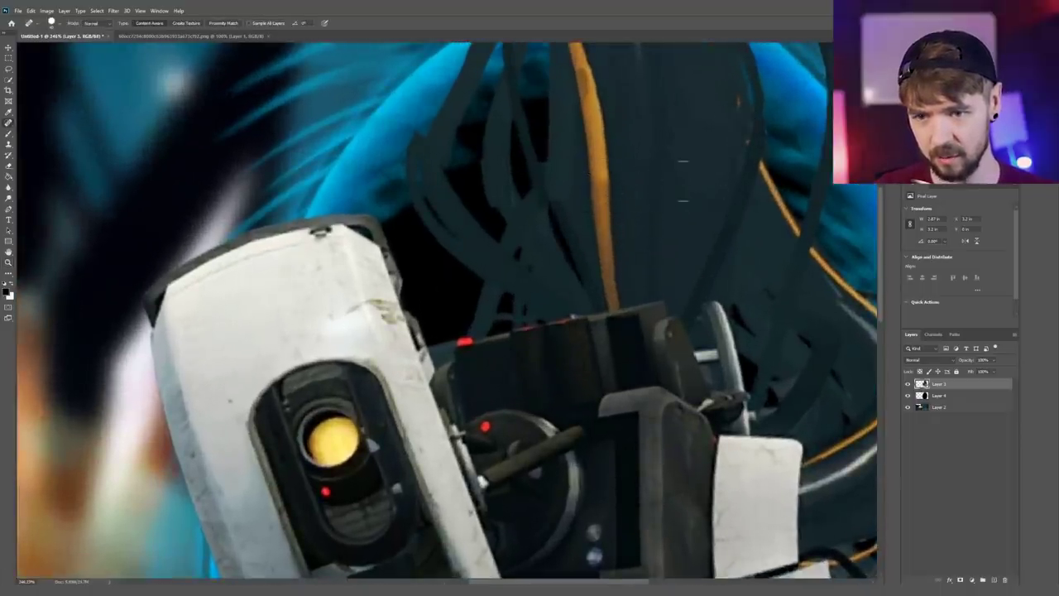
left_click(743, 147)
left_click(741, 100)
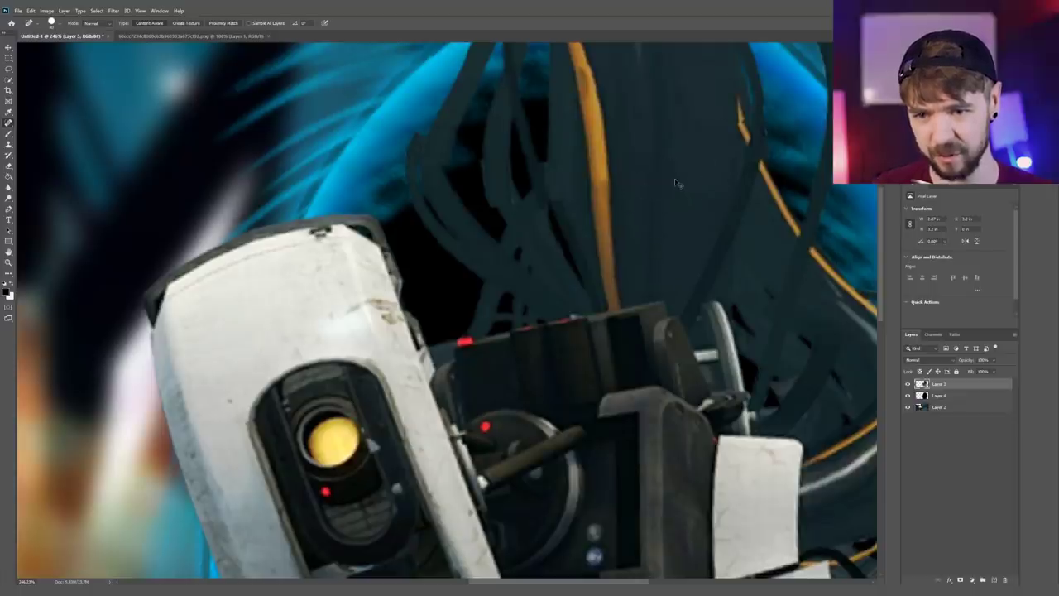
- Switch to the Eraser and shrink its brush to a fine tip suited to the edges of GLaDOS's cables
left_click_drag(676, 180, 650, 183)
left_click_drag(482, 149, 491, 151)
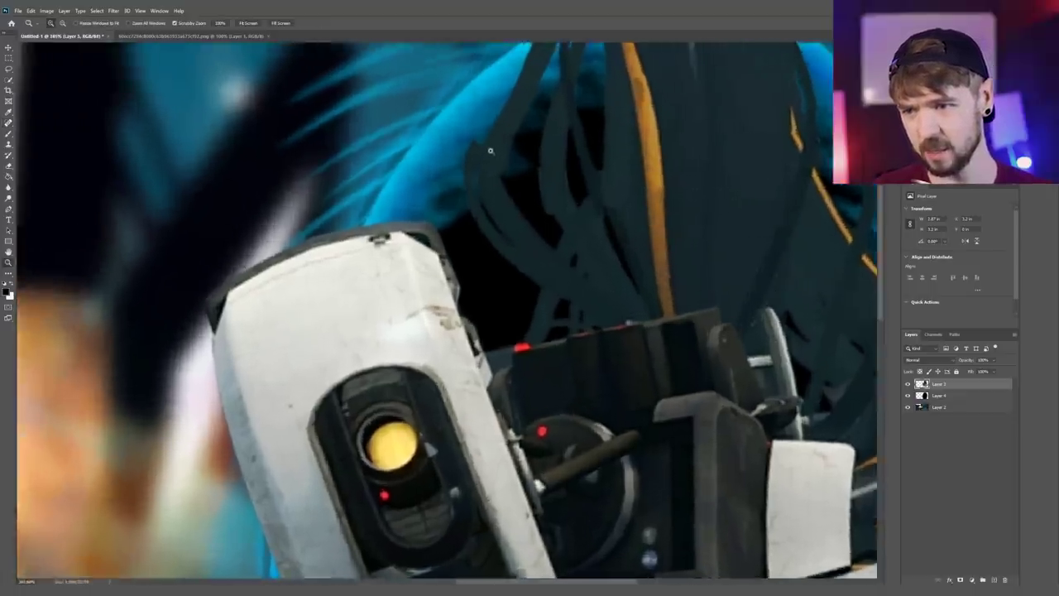
key("e")
key("bracketleft")
key("bracketleft")
key("bracketleft")
key("bracketleft")
key("bracketleft")
key("bracketleft")
key("bracketleft")
key("bracketleft")
key("bracketleft")
key("bracketleft")
key("bracketleft")
key("bracketleft")
key("bracketleft")
key("bracketleft")
key("bracketleft")
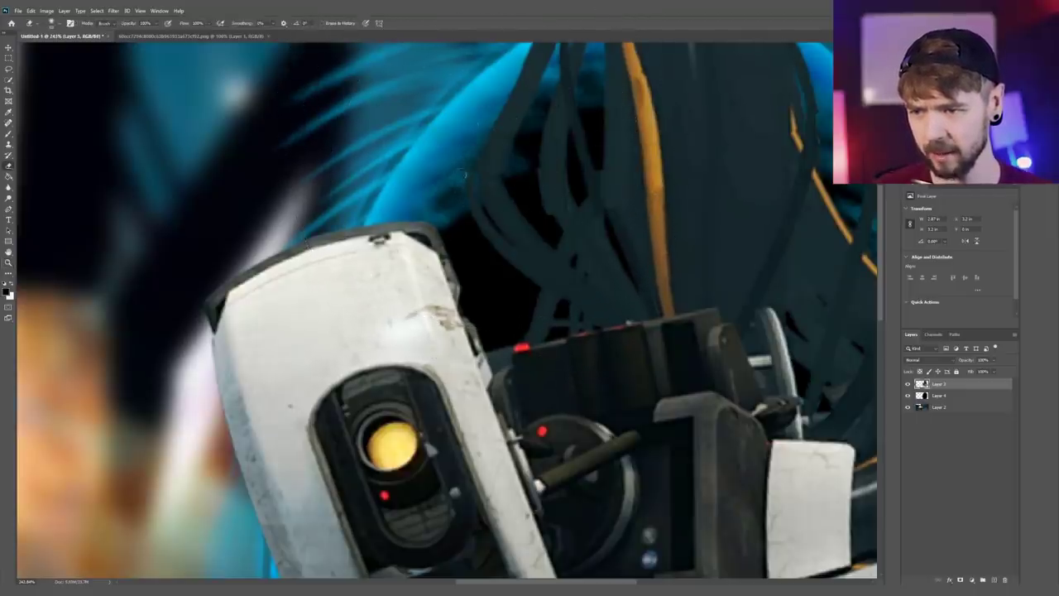
key("z")
left_click_drag(489, 155, 469, 161)
left_click_drag(544, 180, 528, 181)
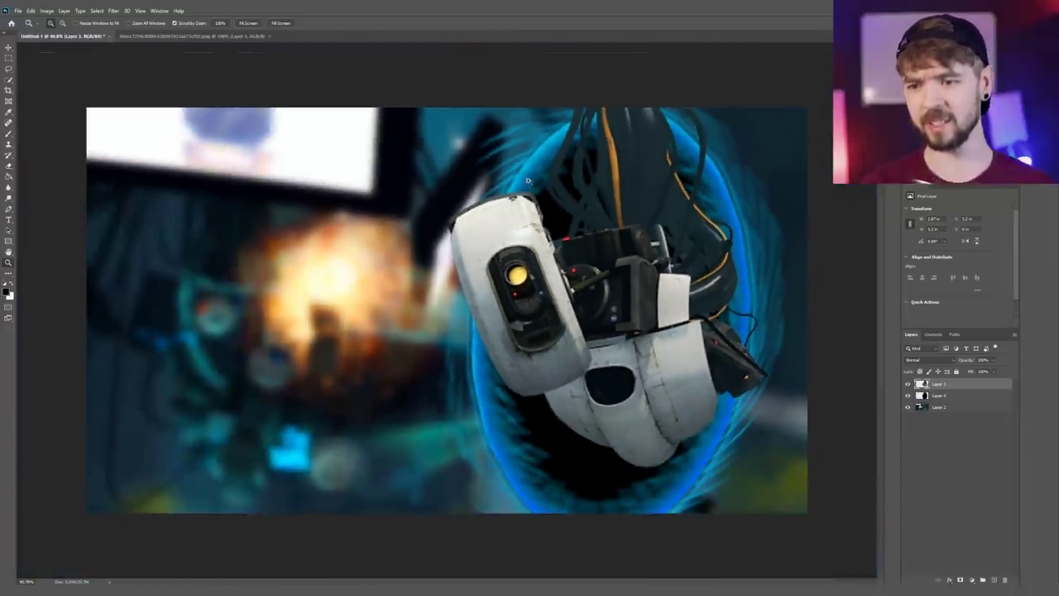
- Try to delete the portal's black center using a Magic Wand selection on the portal layer
scroll(625, 188, "down", 1)
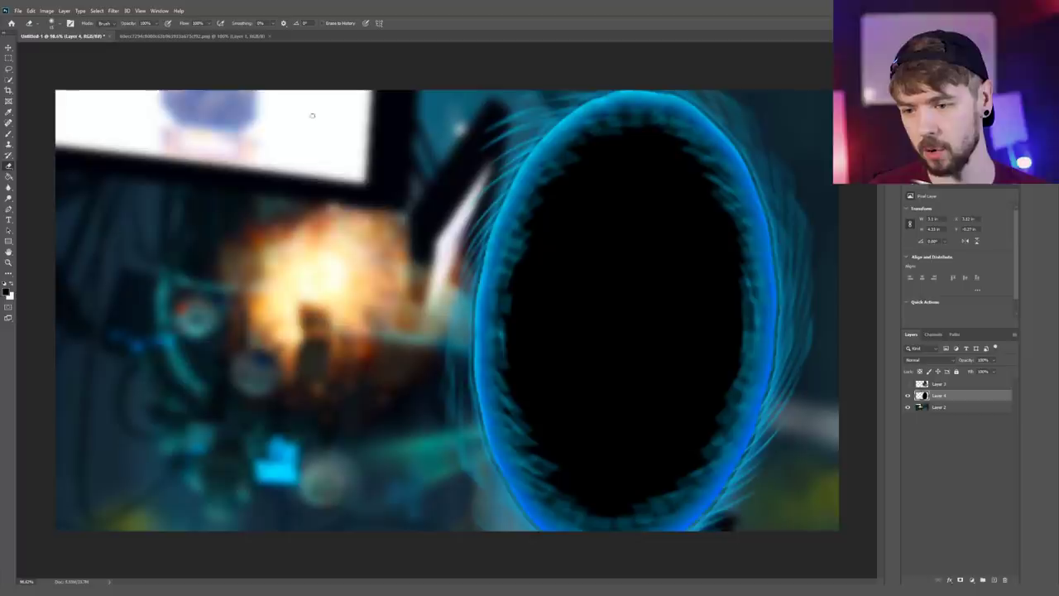
key("w")
left_click(625, 241)
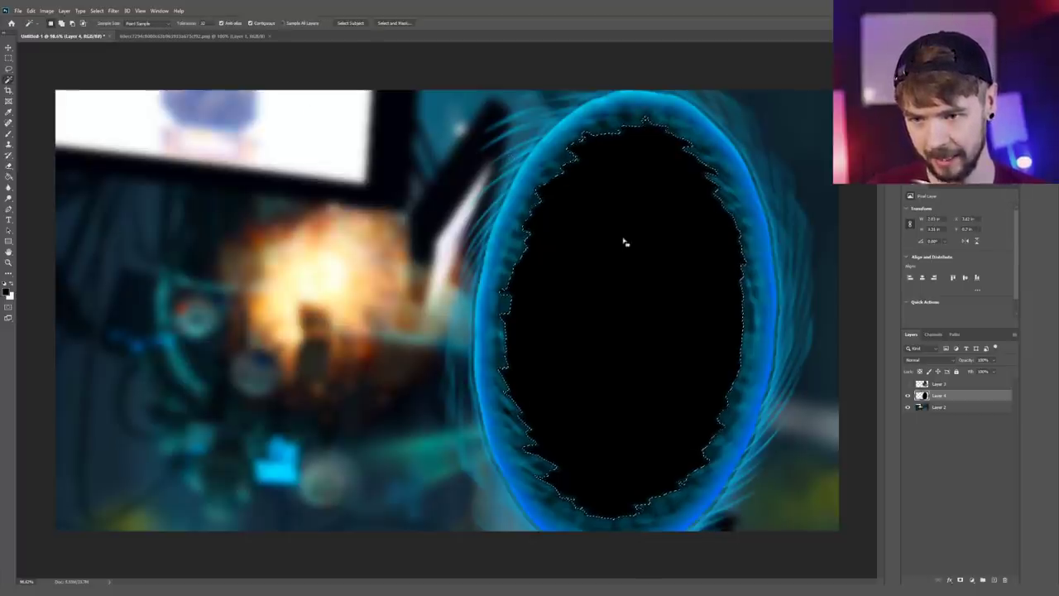
key("Delete")
key("ctrl+d")
key("m")
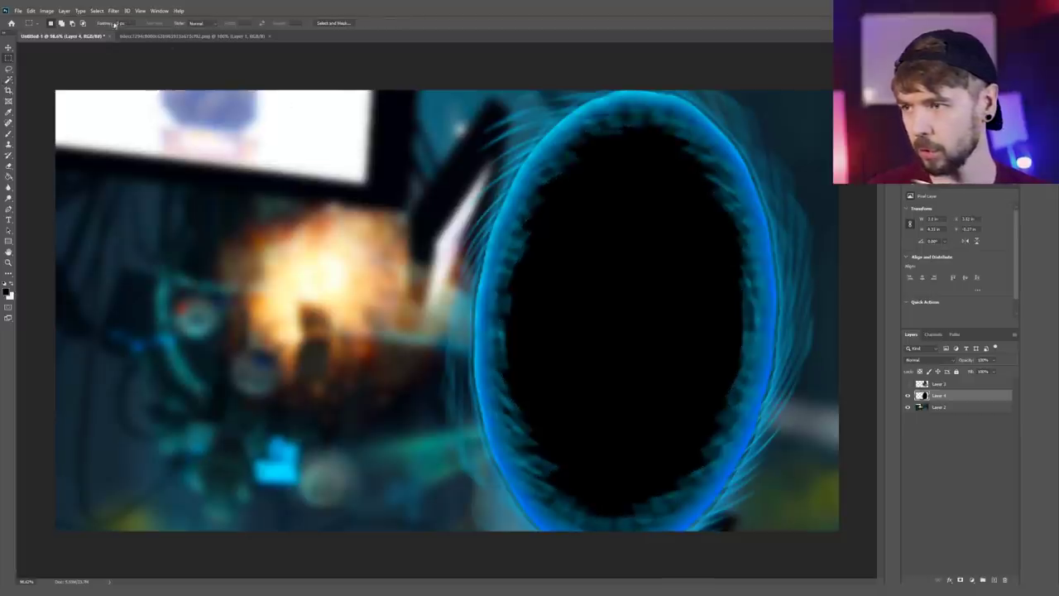
- Try to select the portal's black areas with Color Range
left_click(96, 11)
left_click(116, 79)
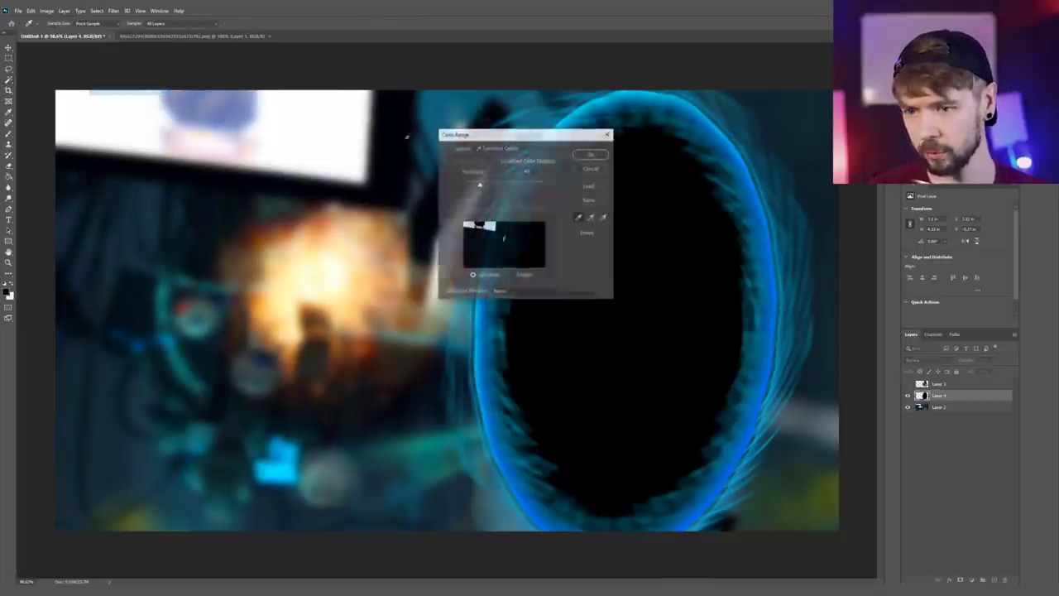
left_click(581, 157)
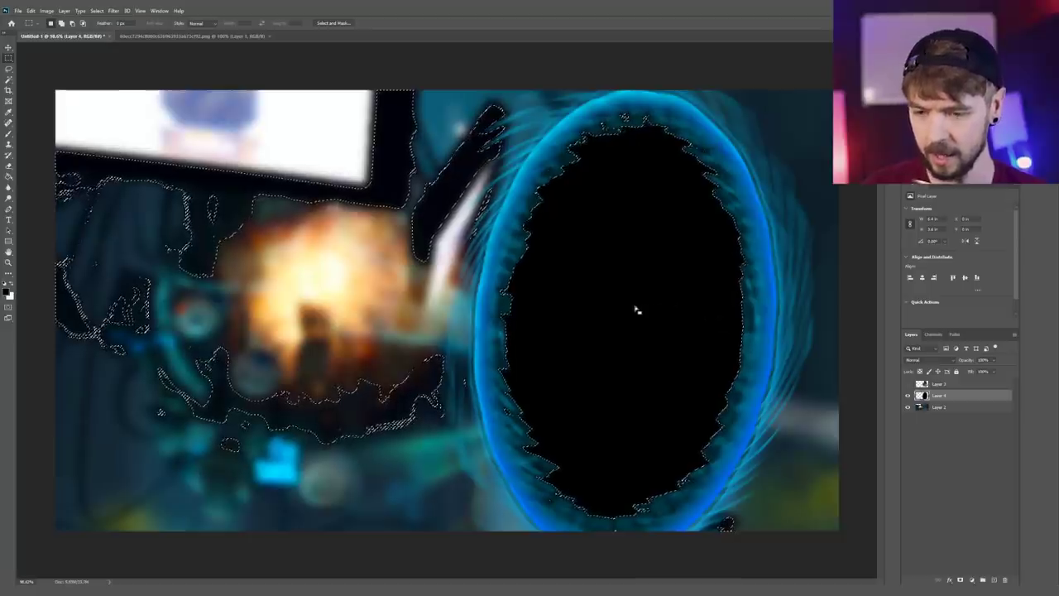
key("ctrl+d")
- Select the portal's black center with the Magic Wand and preview it in Select and Mask On White at an opacity above 50%
key("w")
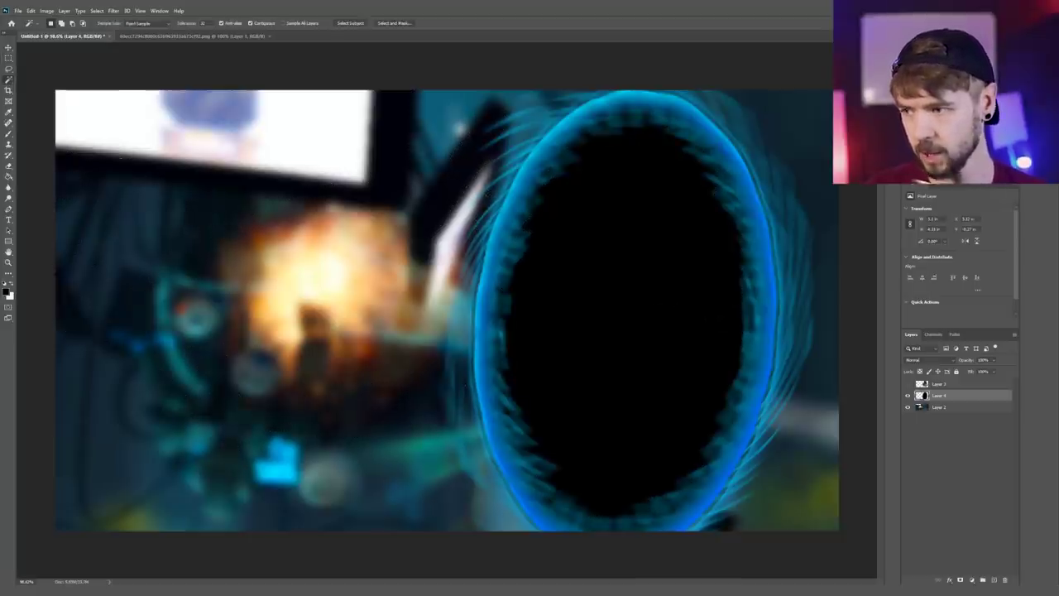
left_click(571, 292)
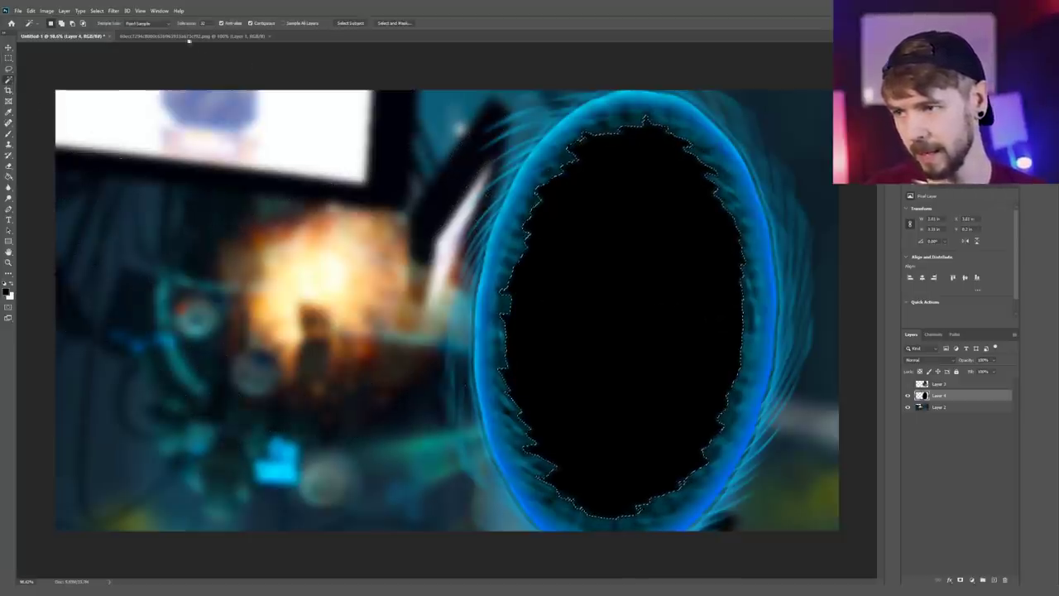
left_click(394, 23)
left_click(981, 73)
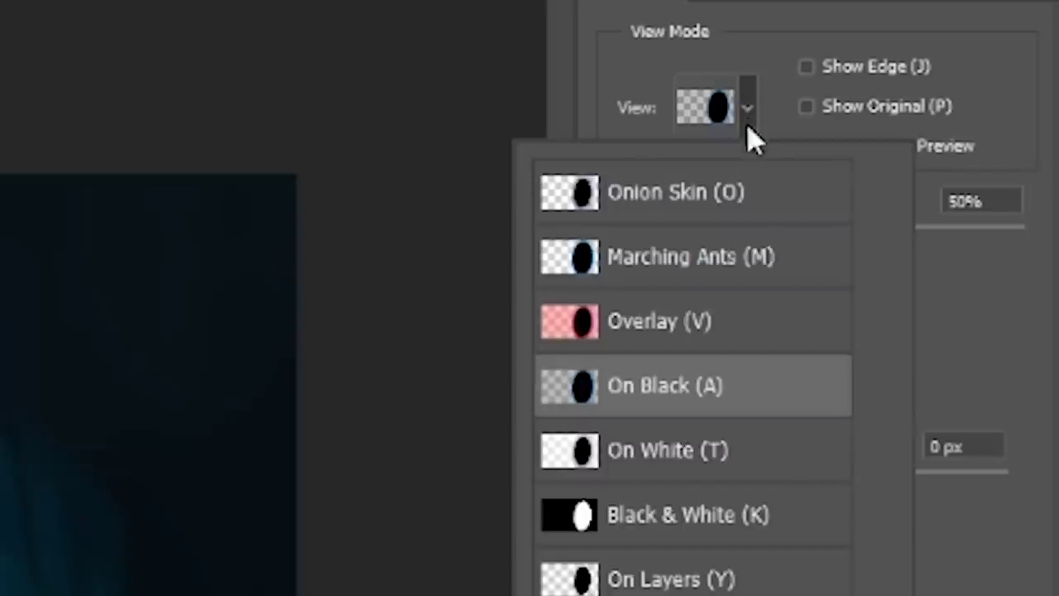
left_click(698, 466)
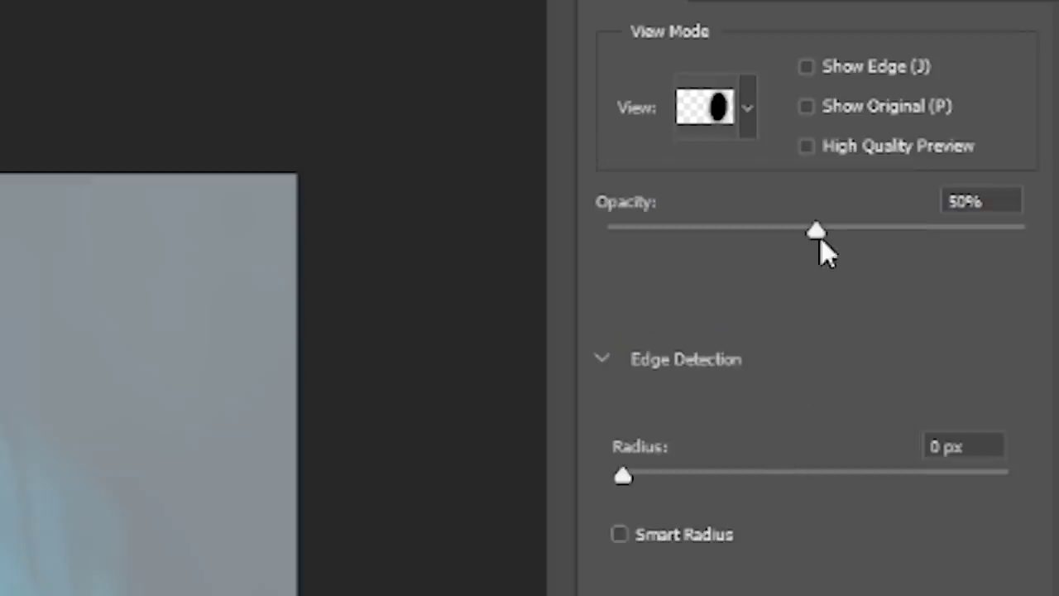
left_click_drag(817, 232, 907, 233)
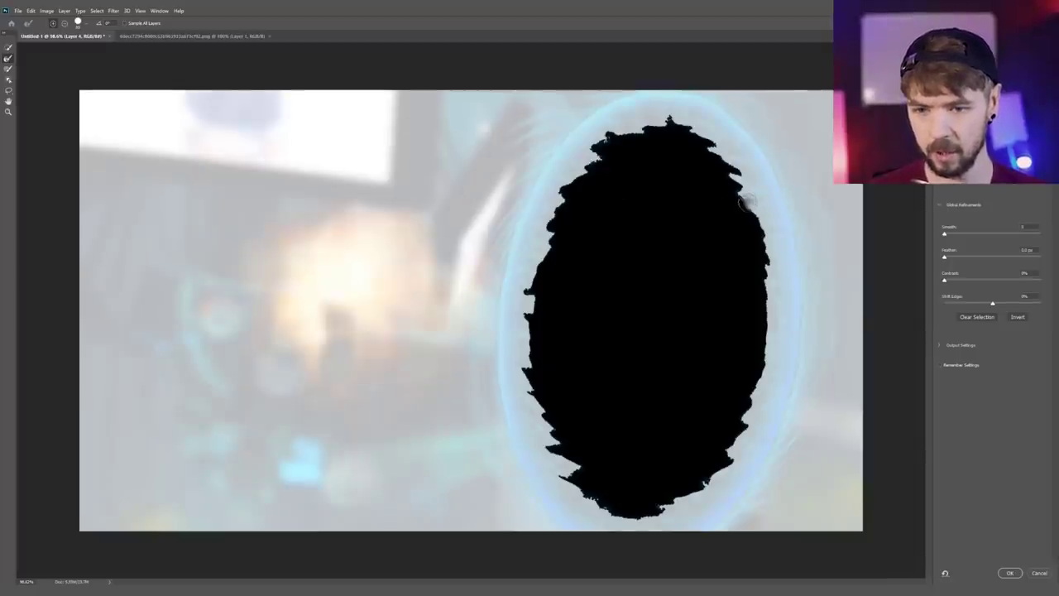
- Refine the selection along the portal's jagged inner edge with the Refine Edge Brush and delete the black center
mouse_move(748, 200)
left_mouse_down()
mouse_move(731, 166)
mouse_move(673, 118)
mouse_move(600, 137)
mouse_move(602, 154)
mouse_move(585, 159)
mouse_move(565, 192)
mouse_move(530, 286)
mouse_move(532, 385)
mouse_move(580, 474)
mouse_move(569, 476)
mouse_move(630, 513)
mouse_move(722, 466)
mouse_move(763, 373)
mouse_move(769, 292)
mouse_move(710, 236)
left_mouse_up()
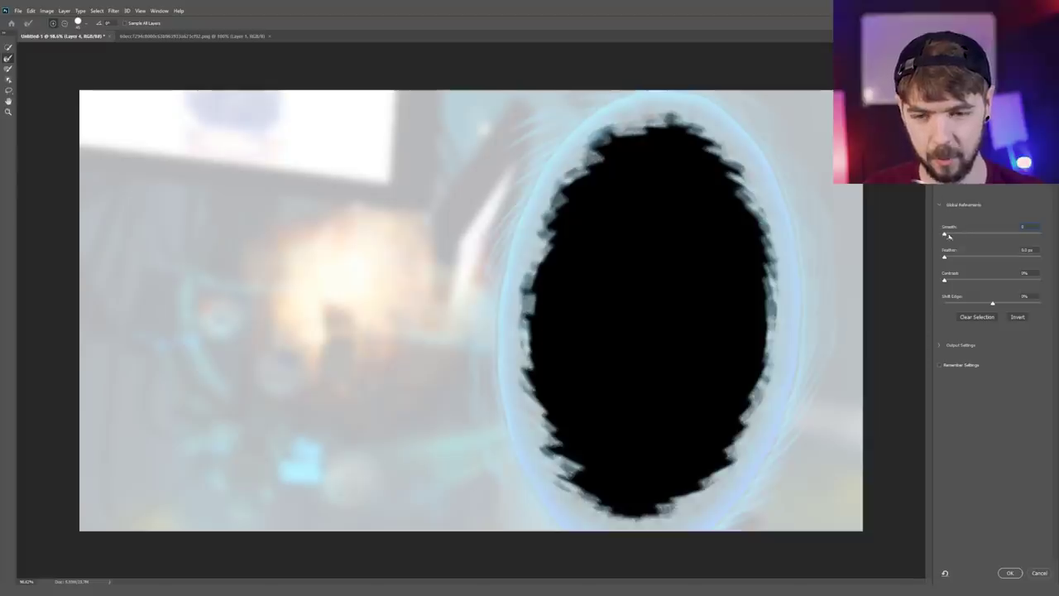
left_click(1011, 573)
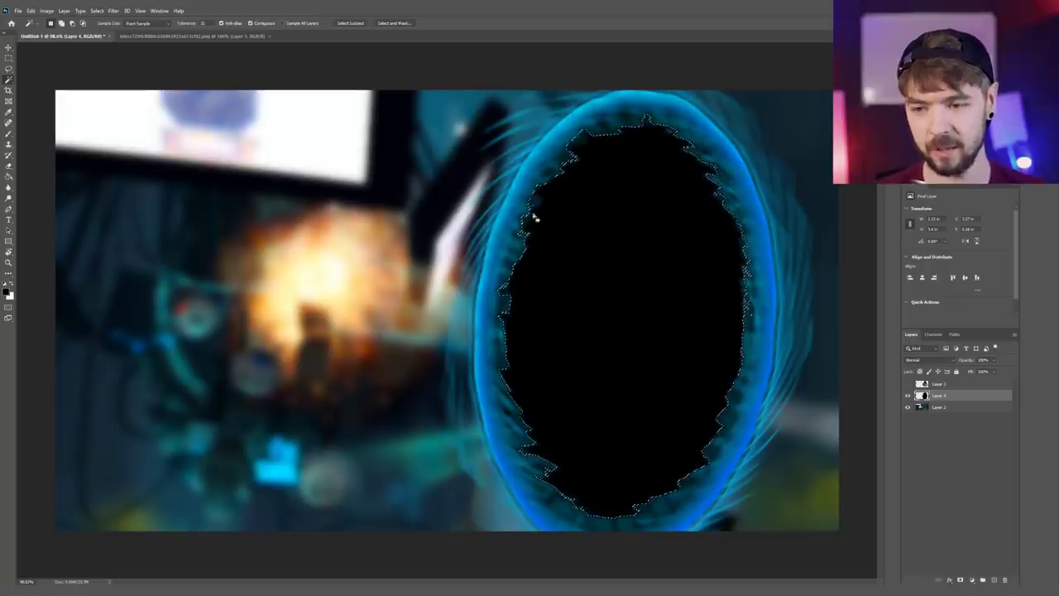
key("Delete")
key("m")
key("ctrl+d")
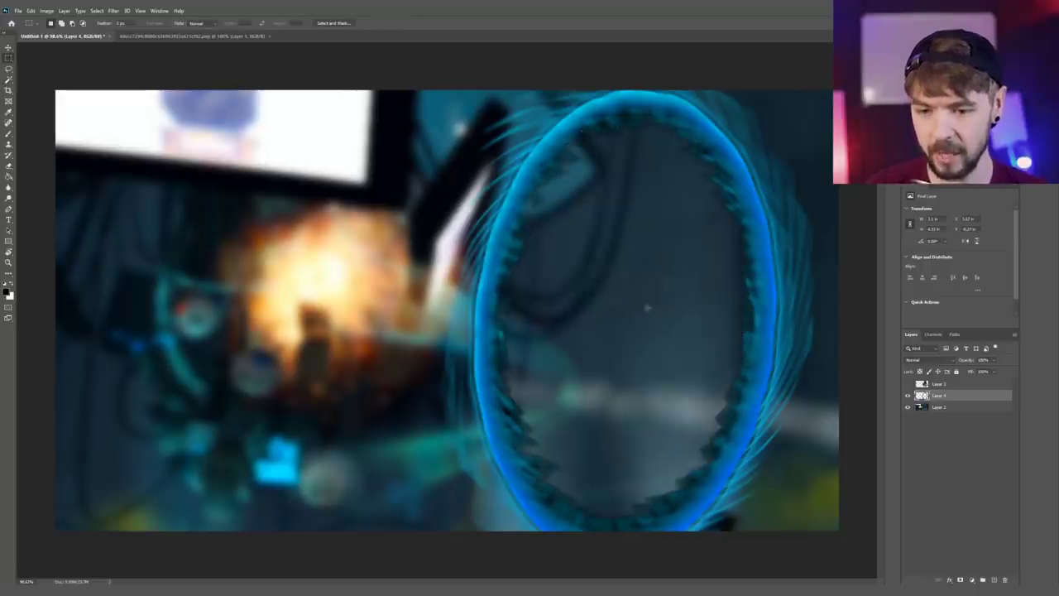
key("z")
left_click_drag(702, 315, 685, 316)
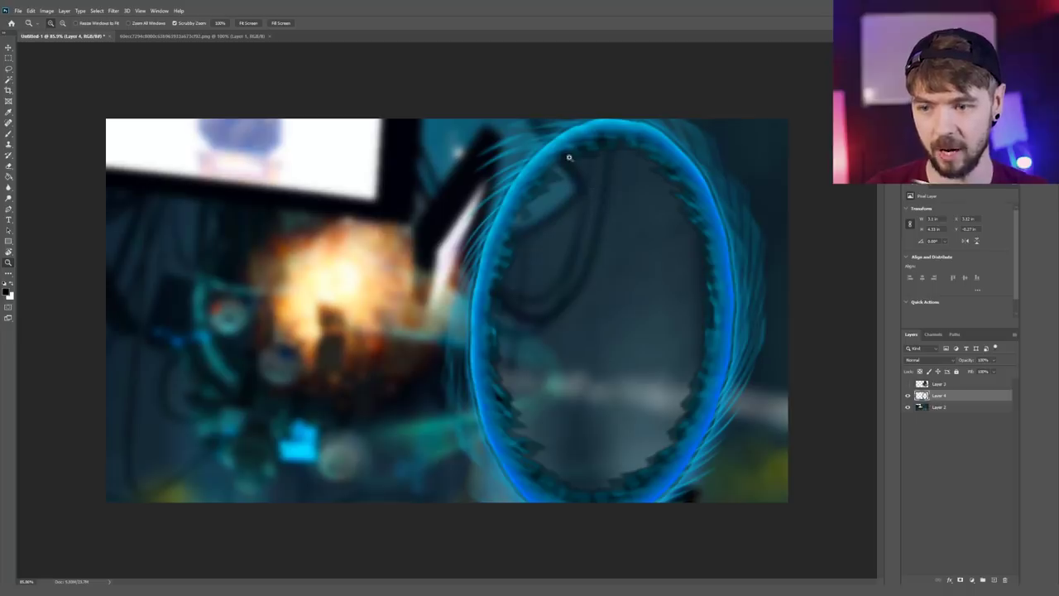
- Check the portal cutout with the background layer temporarily hidden, and make the GLaDOS layer visible again
left_click(908, 407)
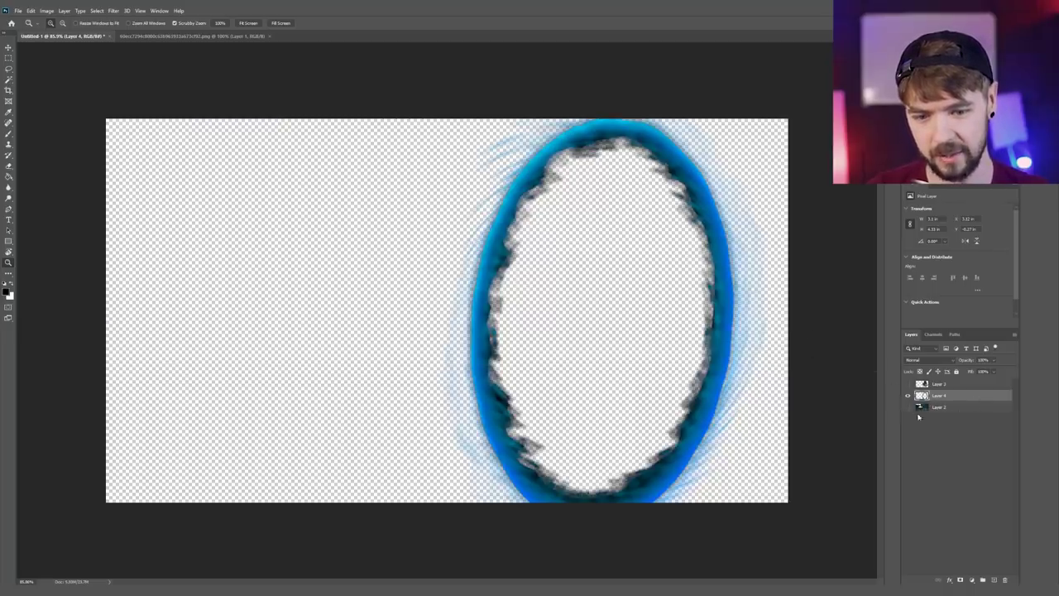
left_click(908, 407)
left_click(908, 384)
key("ctrl+plus")
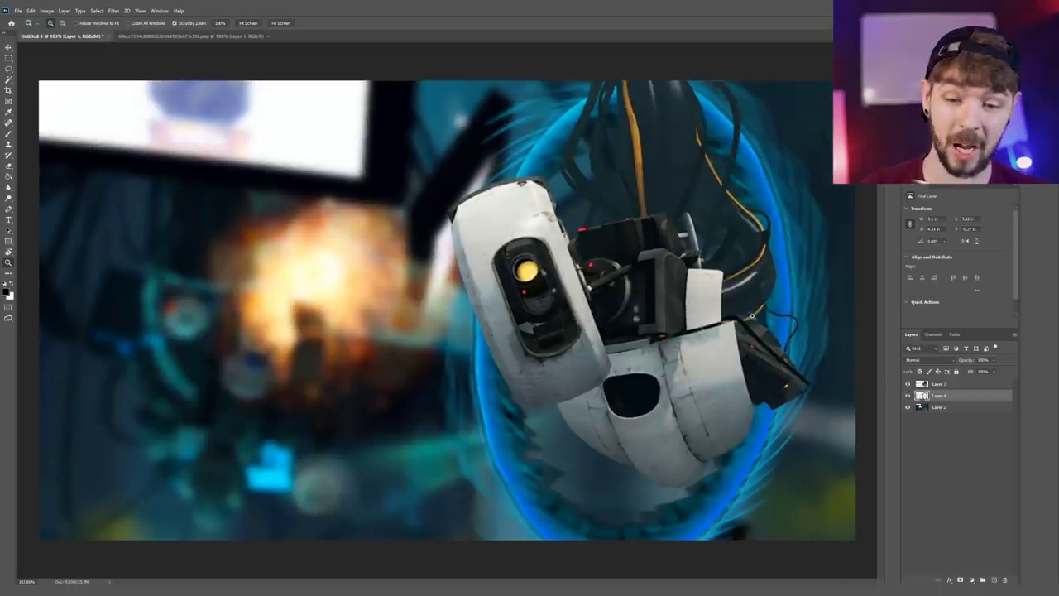
- Hide the GLaDOS and background layers and move the portal layer above the test-chamber image
left_click(725, 312)
left_click_drag(725, 312, 649, 336)
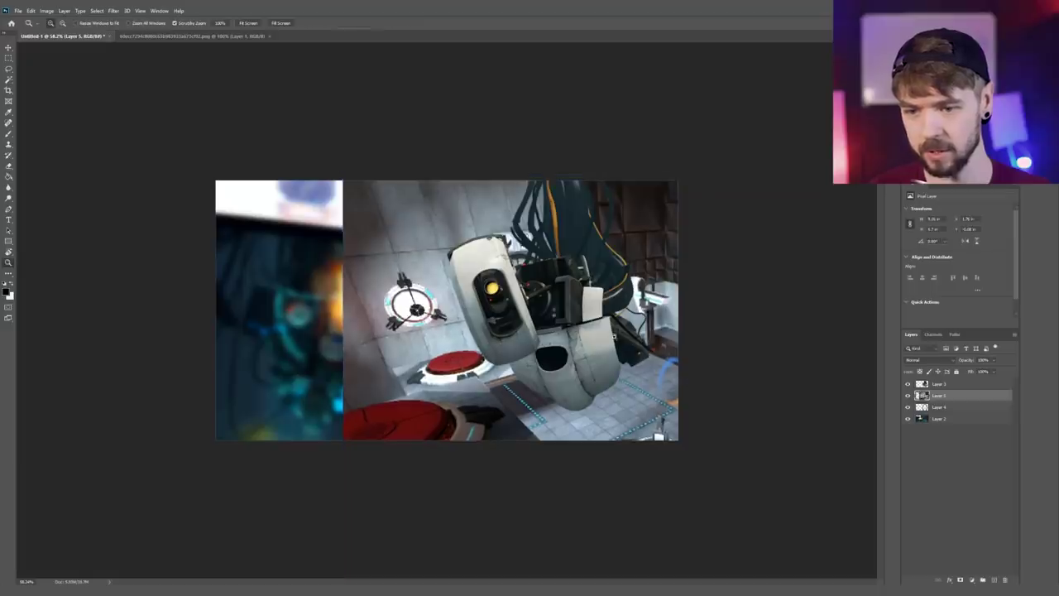
left_click_drag(614, 337, 654, 337)
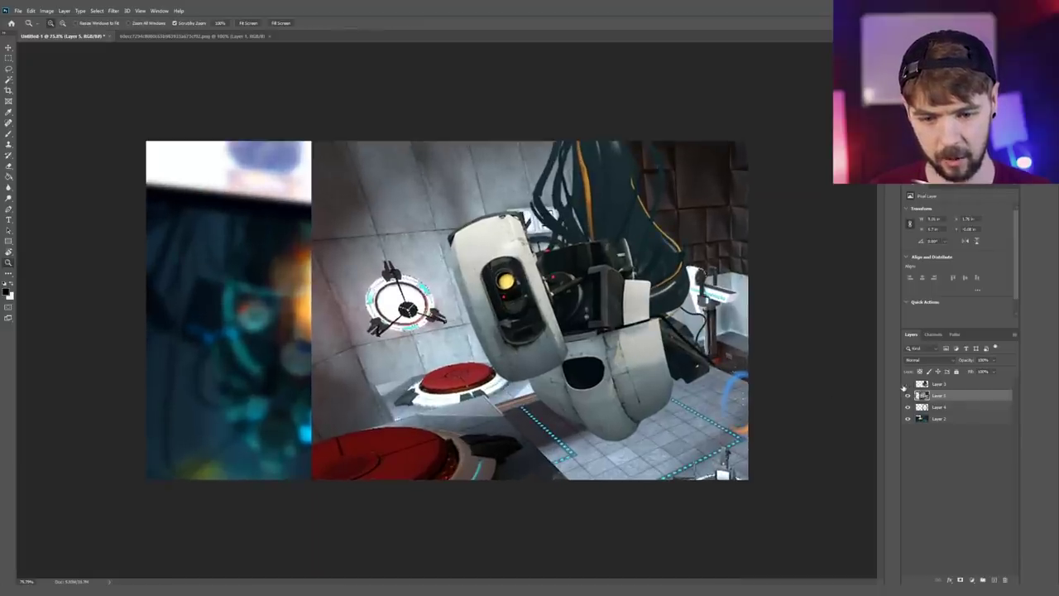
left_click(908, 384)
left_click(908, 419)
left_click_drag(926, 410, 924, 393)
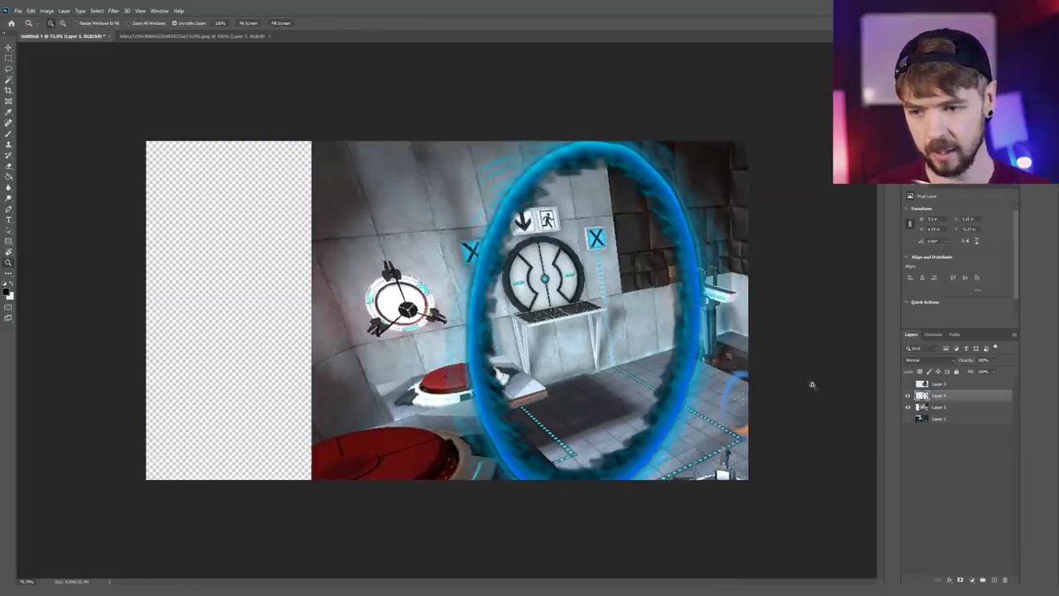
left_click_drag(640, 335, 648, 334)
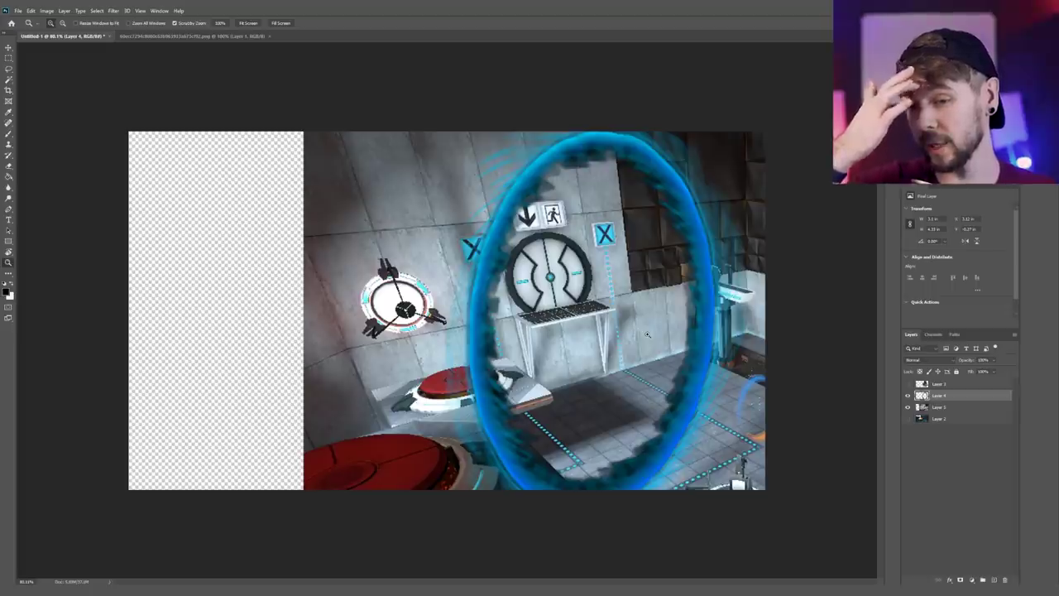
key("ctrl+t")
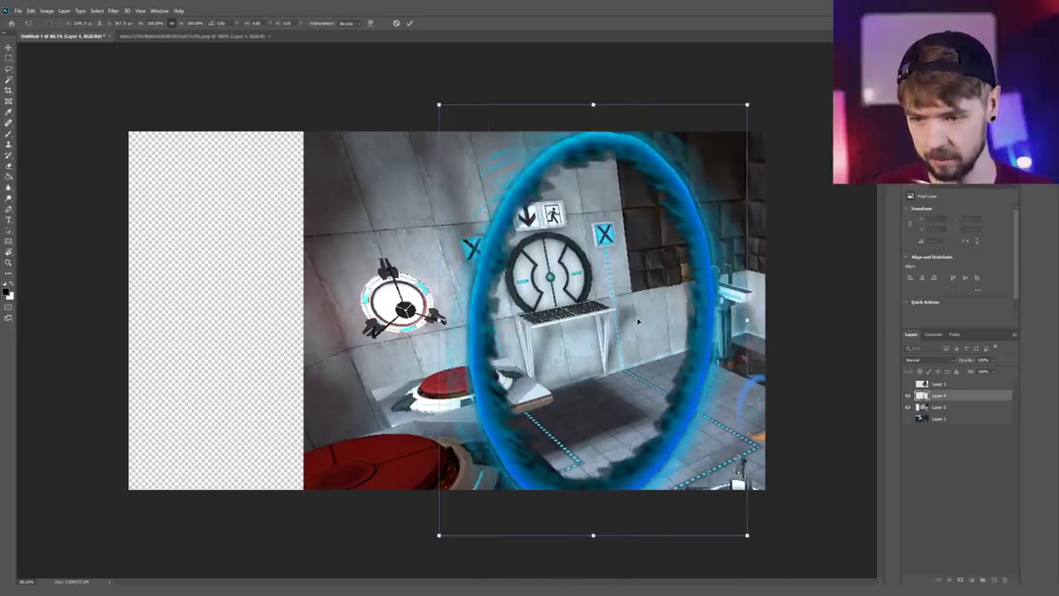
key("Return")
key("z")
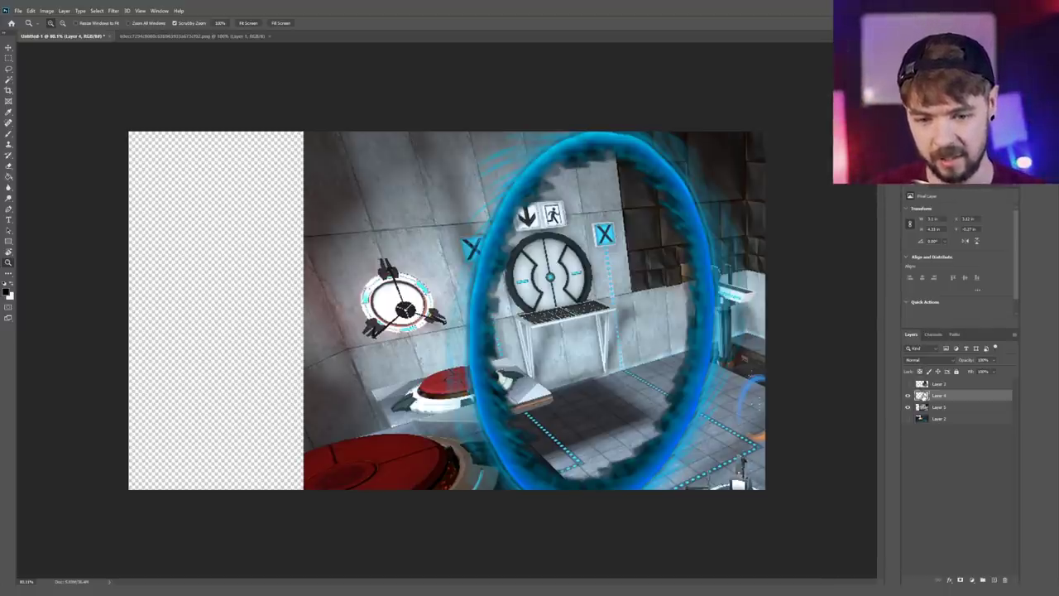
- Lasso the part of the test-chamber image inside the portal's blue ring and copy it to a new layer
left_click(915, 408)
key("l")
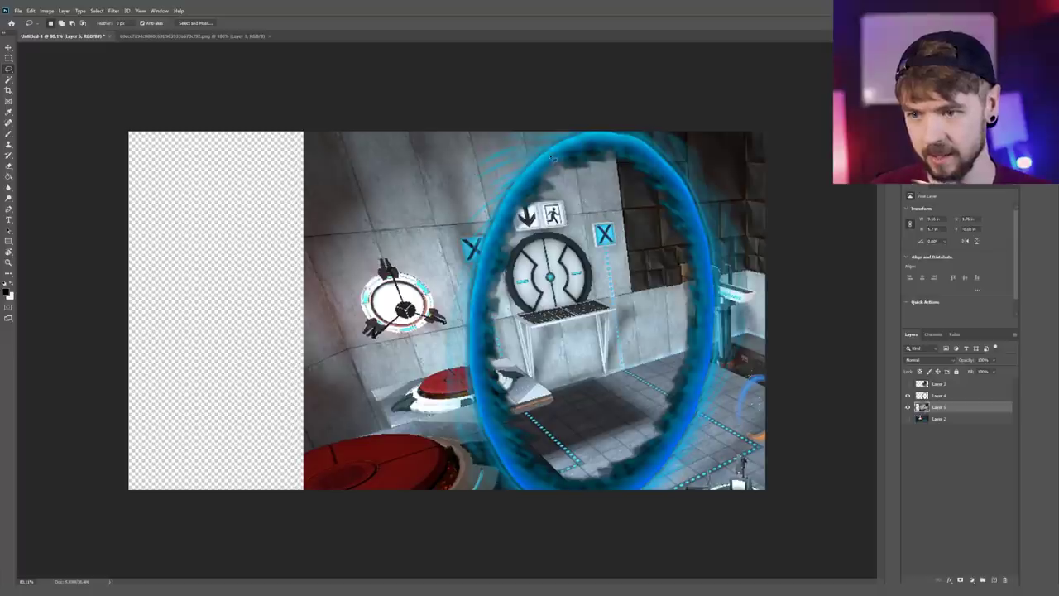
mouse_move(553, 157)
left_mouse_down()
mouse_move(526, 180)
mouse_move(482, 273)
mouse_move(486, 411)
mouse_move(518, 482)
mouse_move(568, 502)
mouse_move(634, 500)
mouse_move(687, 406)
mouse_move(707, 339)
mouse_move(705, 268)
mouse_move(683, 201)
mouse_move(634, 154)
mouse_move(571, 151)
mouse_move(566, 163)
left_mouse_up()
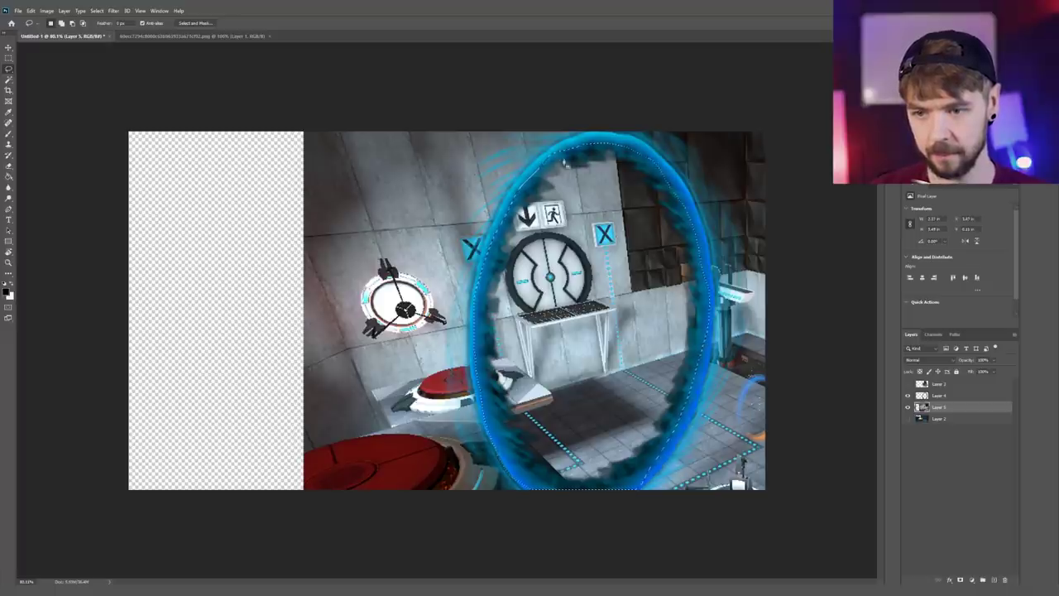
key("ctrl+j")
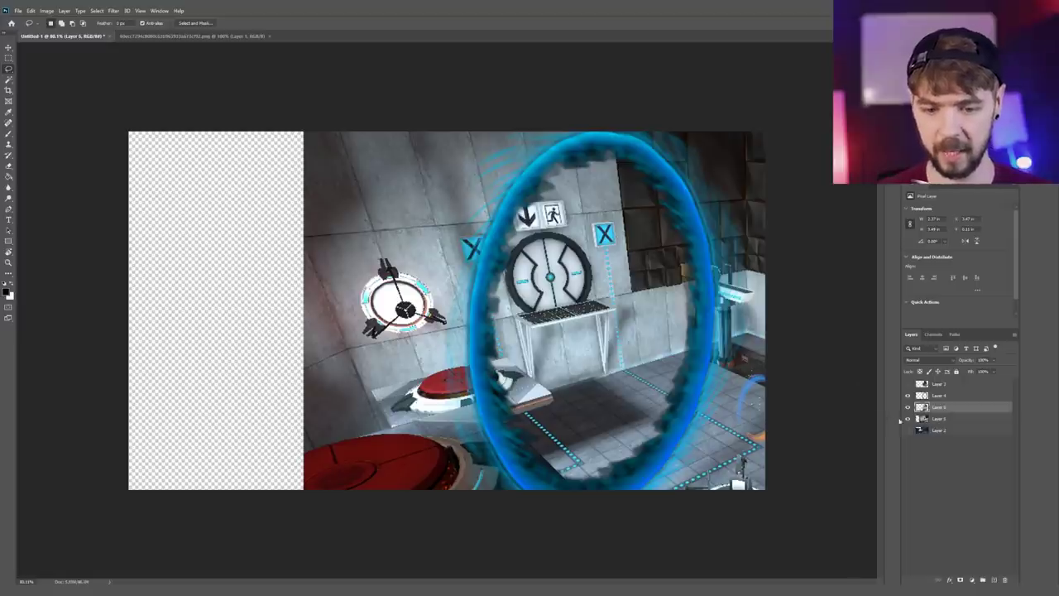
- Delete the original test-chamber layer and make the GLaDOS and blurred background layers visible again
left_click(925, 421)
key("Delete")
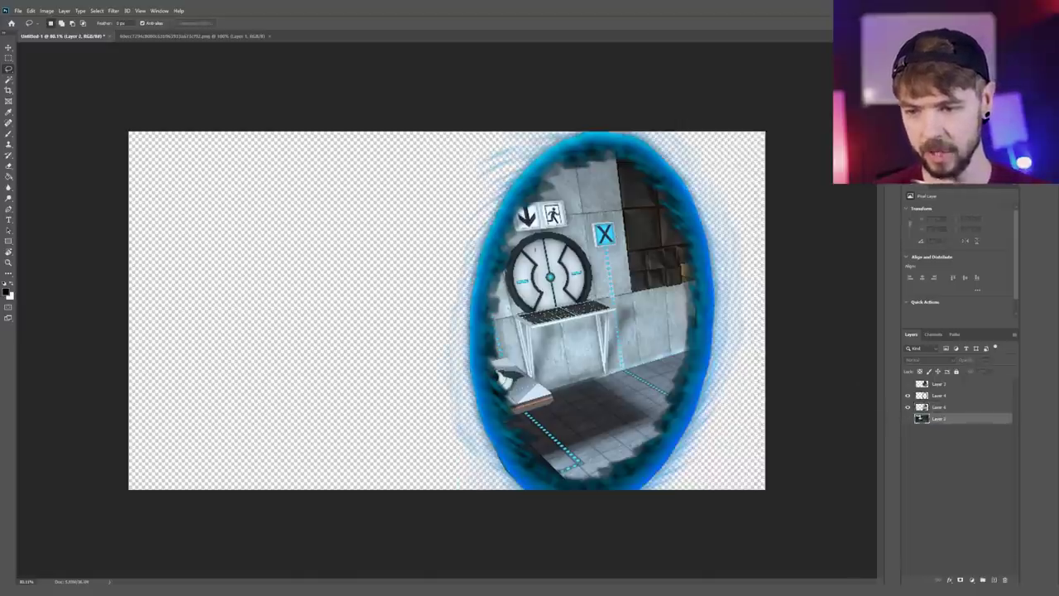
left_click(924, 409)
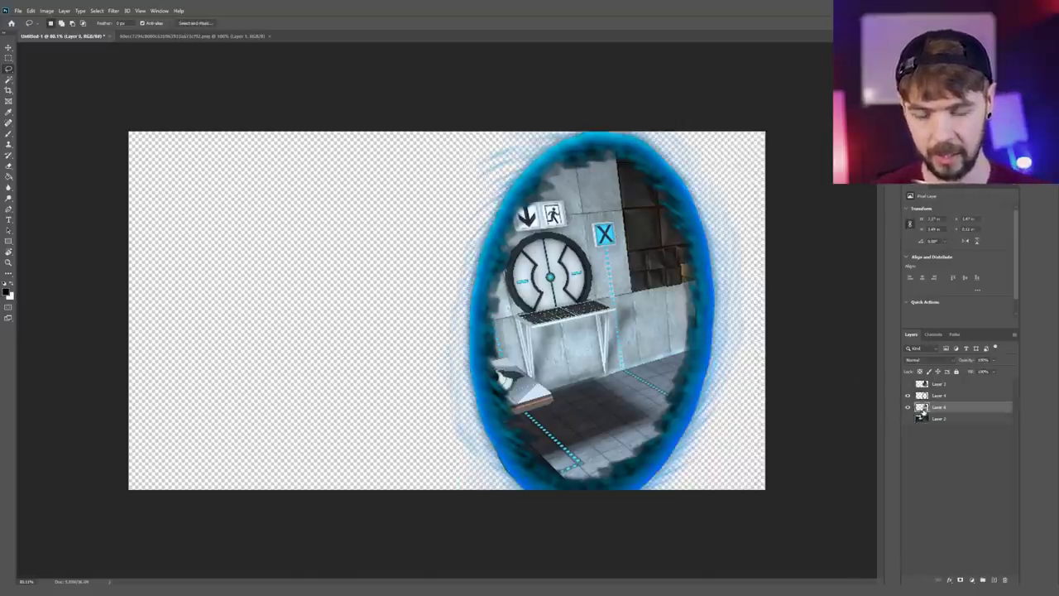
left_click(908, 384)
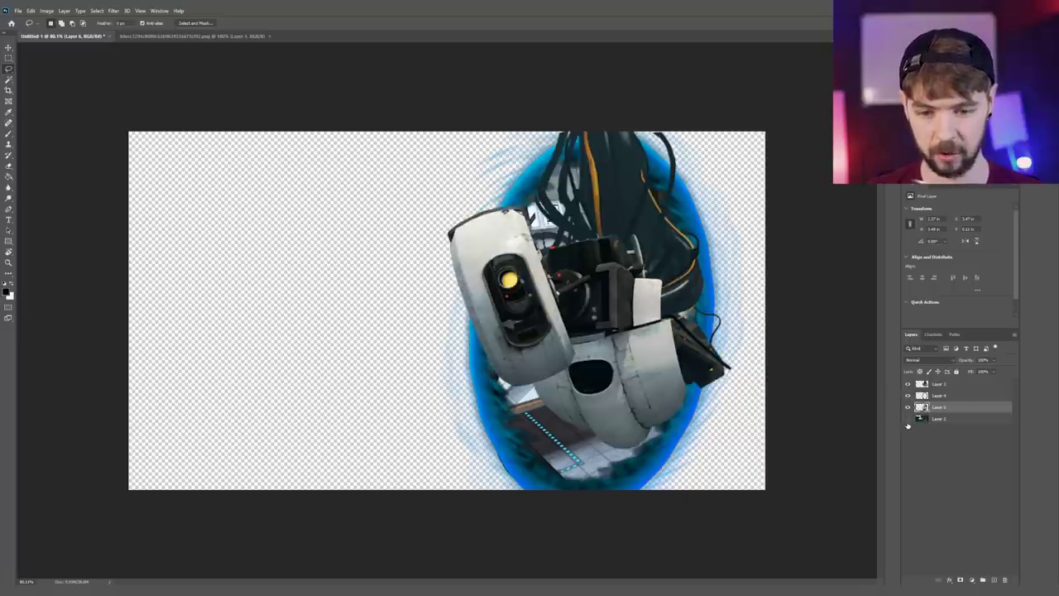
left_click(908, 419)
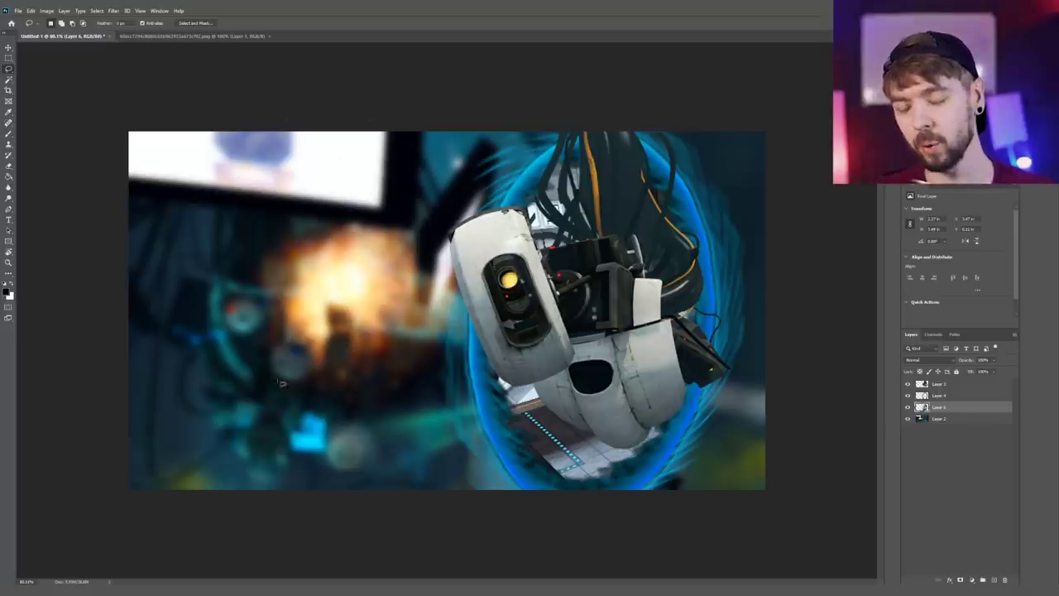
- Erase GLaDOS's cables and body edges that overlap the portal ring's upper and outer side with a soft eraser at 0% hardness
left_click(923, 396)
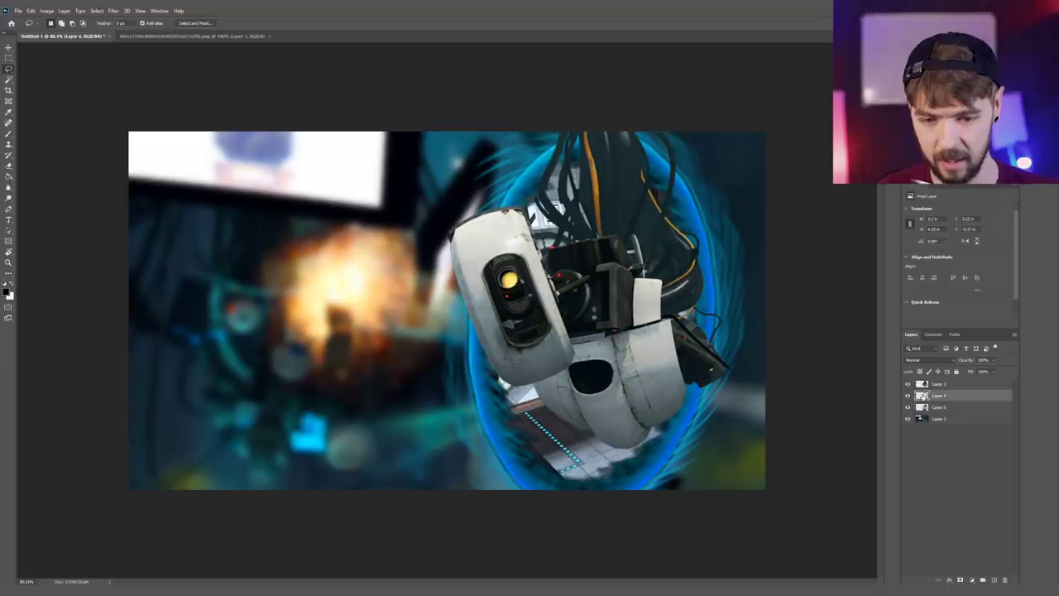
left_click(923, 385)
key("z")
mouse_move(792, 365)
left_mouse_down()
mouse_move(827, 366)
mouse_move(800, 367)
left_mouse_up()
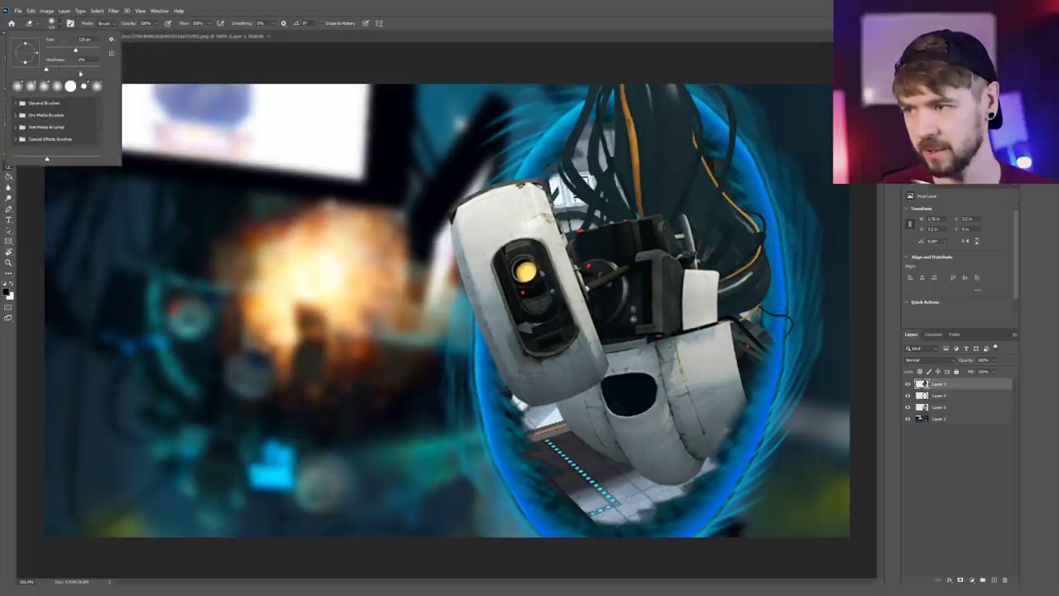
mouse_move(792, 314)
left_mouse_down()
mouse_move(776, 364)
mouse_move(720, 92)
mouse_move(592, 103)
mouse_move(573, 139)
left_mouse_up()
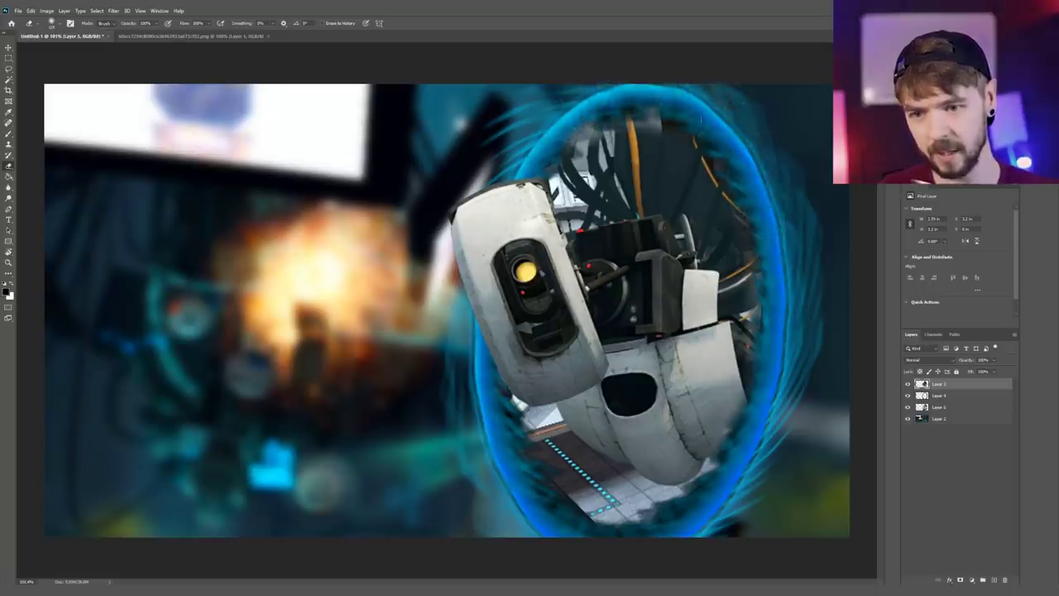
- Apply a Gaussian Blur with a 3-pixel radius to the test-chamber layer inside the portal
key("z")
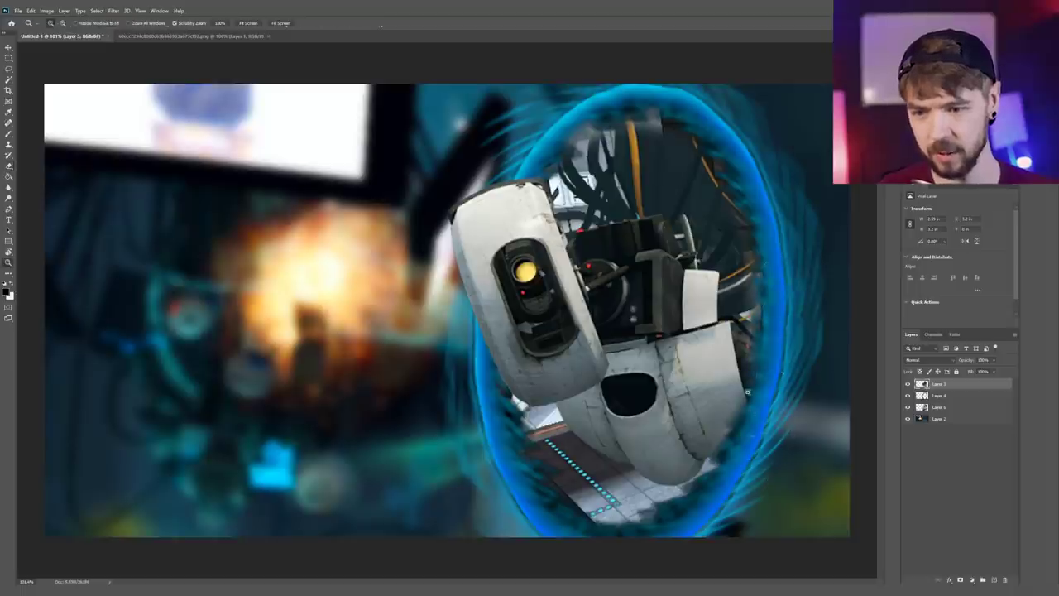
left_click_drag(732, 378, 621, 346)
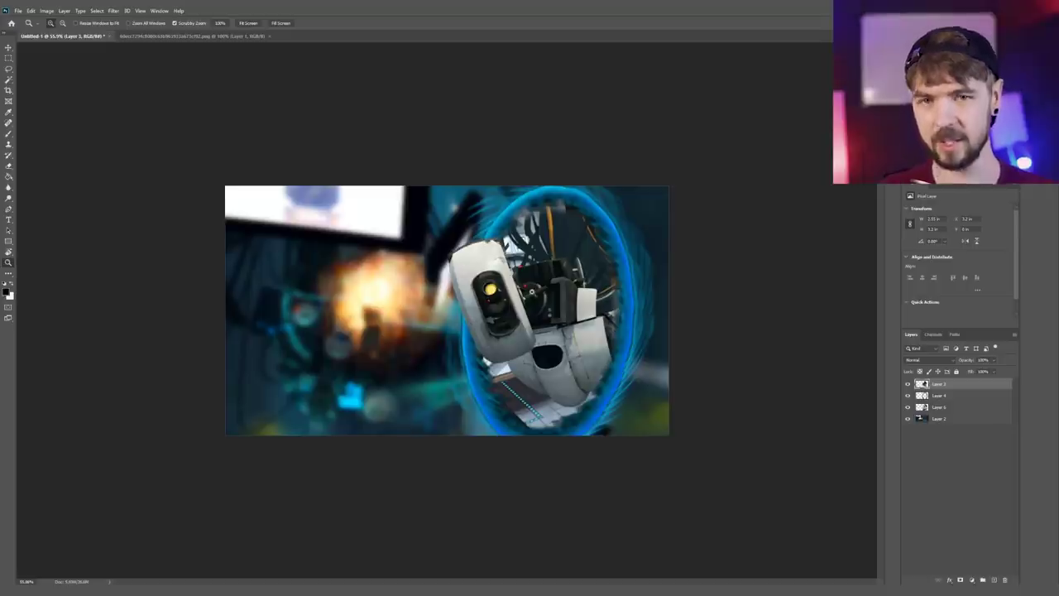
left_click_drag(574, 295, 650, 295)
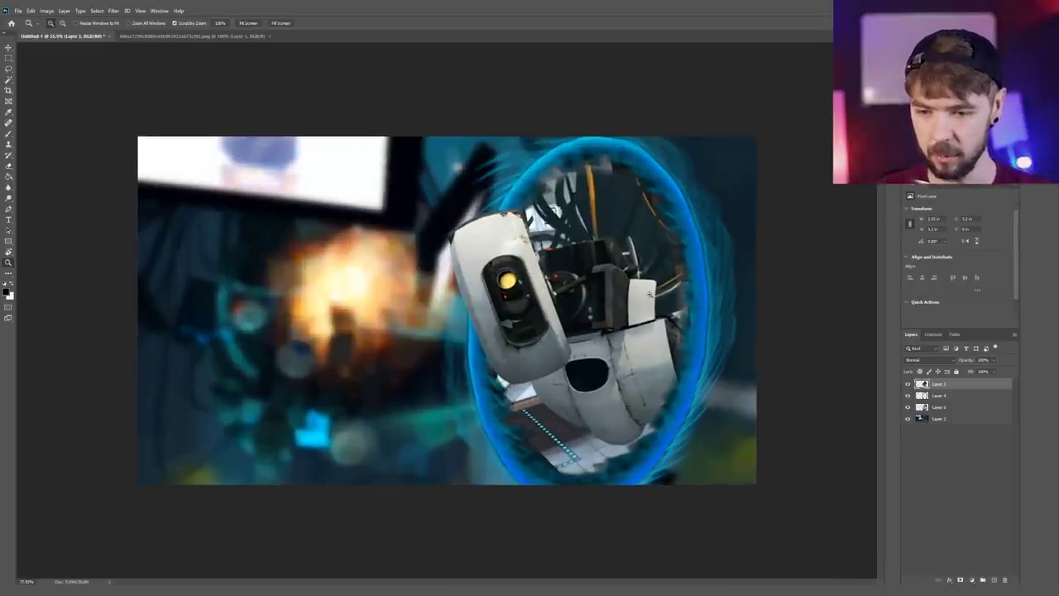
left_click(938, 407)
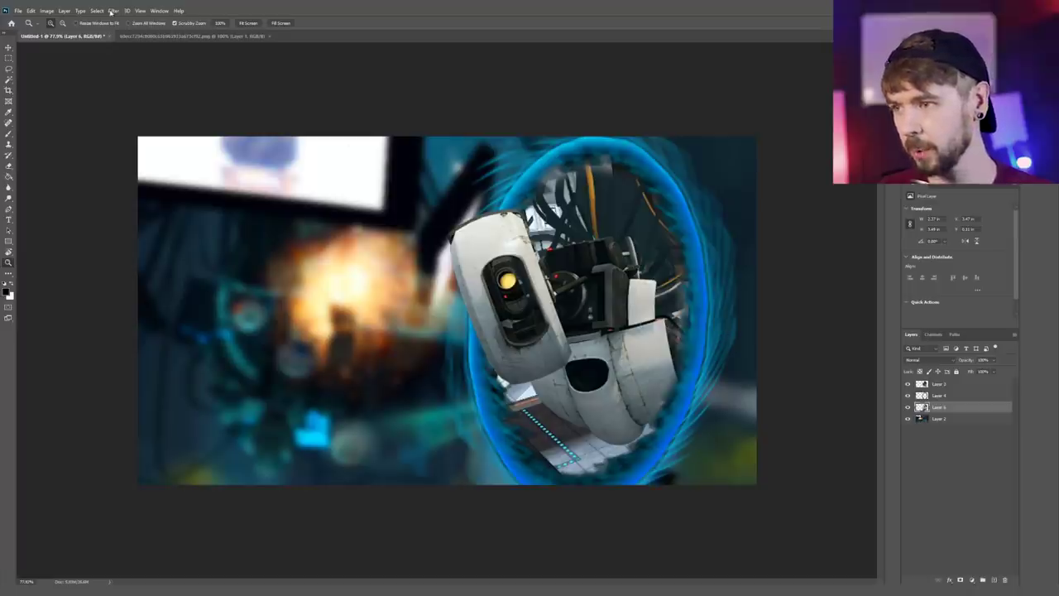
left_click(111, 10)
mouse_move(142, 105)
left_click(236, 131)
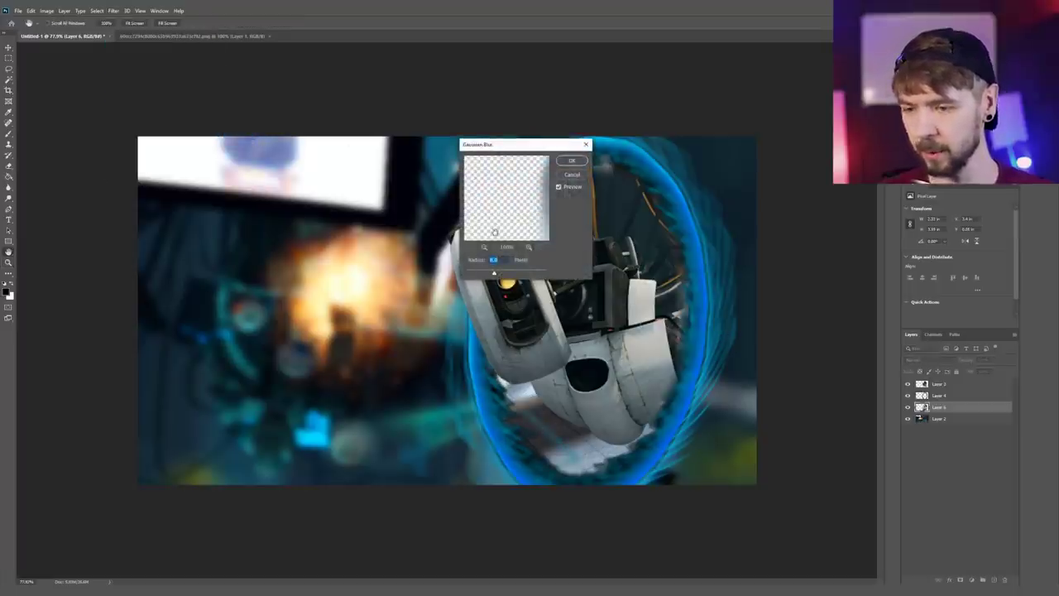
type("3")
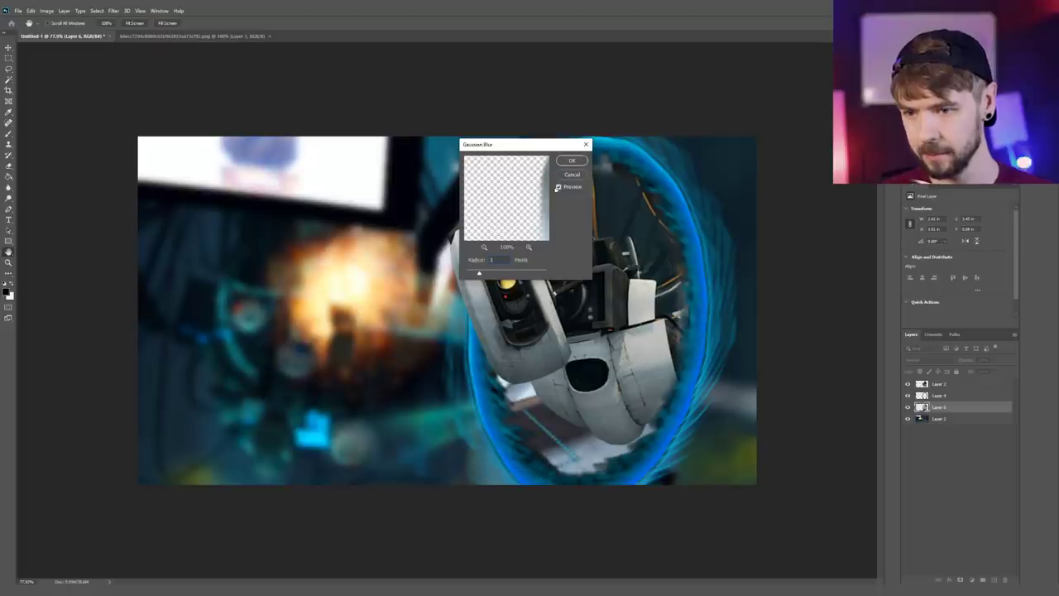
left_click(572, 161)
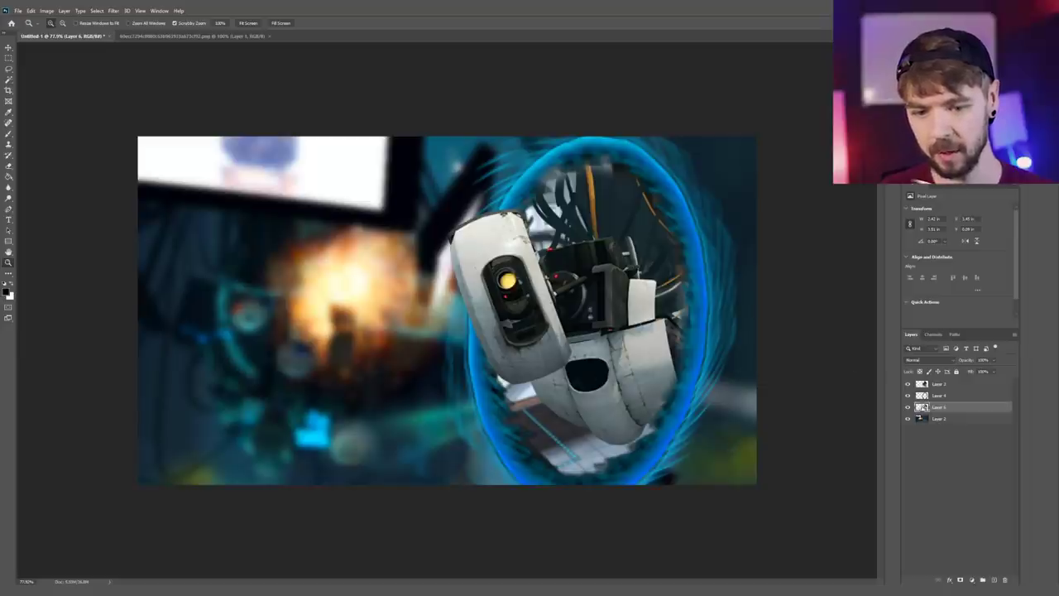
- Brighten the blurred test-chamber layer with a Brightness/Contrast adjustment
left_click(45, 10)
mouse_move(74, 25)
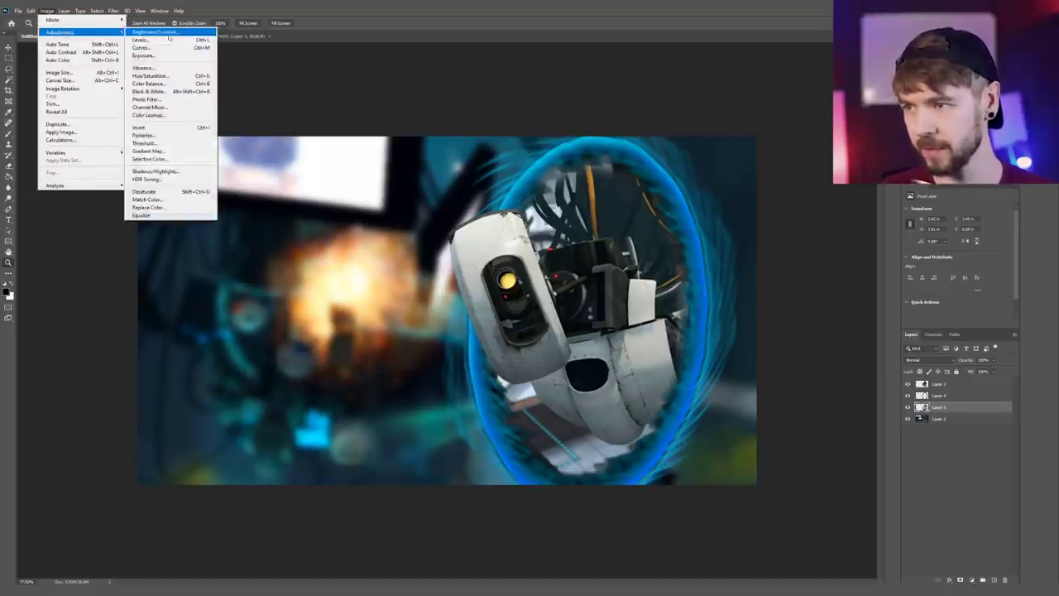
left_click(153, 31)
left_click_drag(377, 146, 393, 146)
left_click(448, 139)
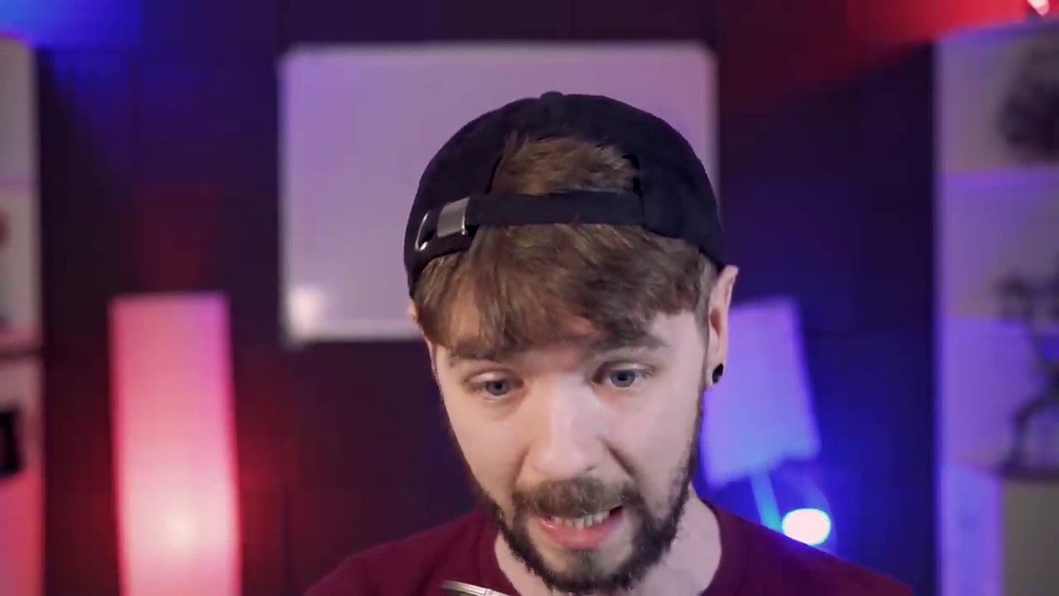
- Apply Auto Tone to the GLaDOS layer
left_click_drag(578, 245, 534, 270)
left_click_drag(492, 231, 374, 200)
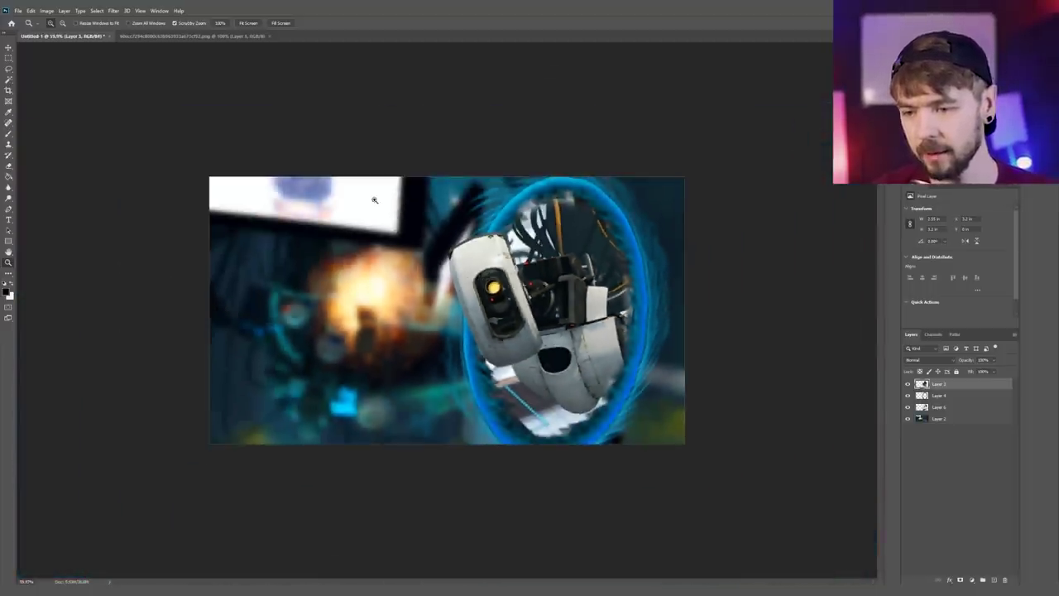
left_click(46, 11)
left_click(61, 44)
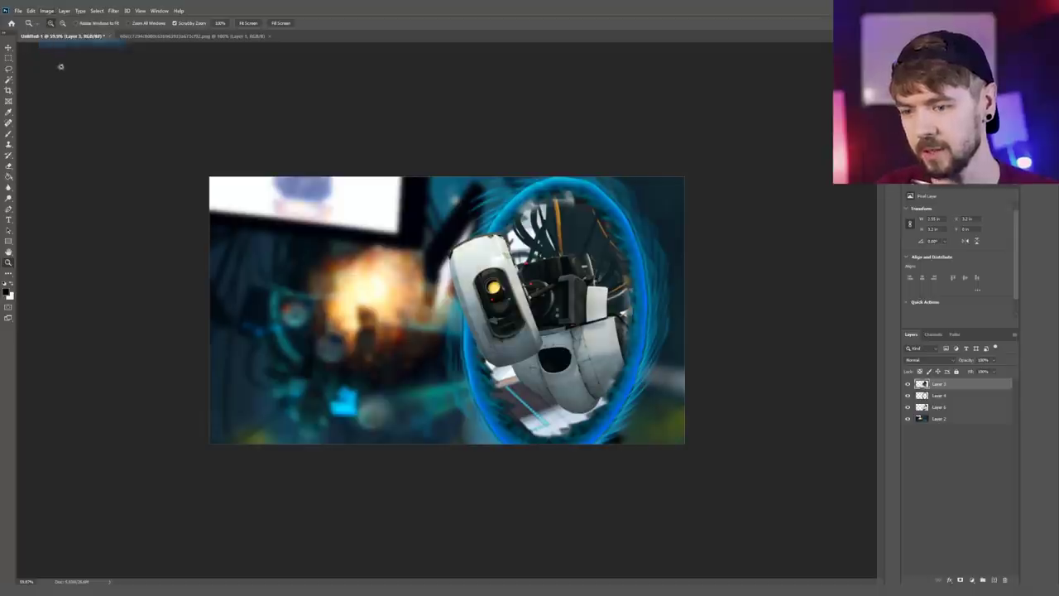
- Set the GLaDOS layer's brightness to 15 and raise its contrast with Brightness/Contrast, comparing the result through the preview
left_click(46, 10)
mouse_move(66, 32)
left_click(148, 33)
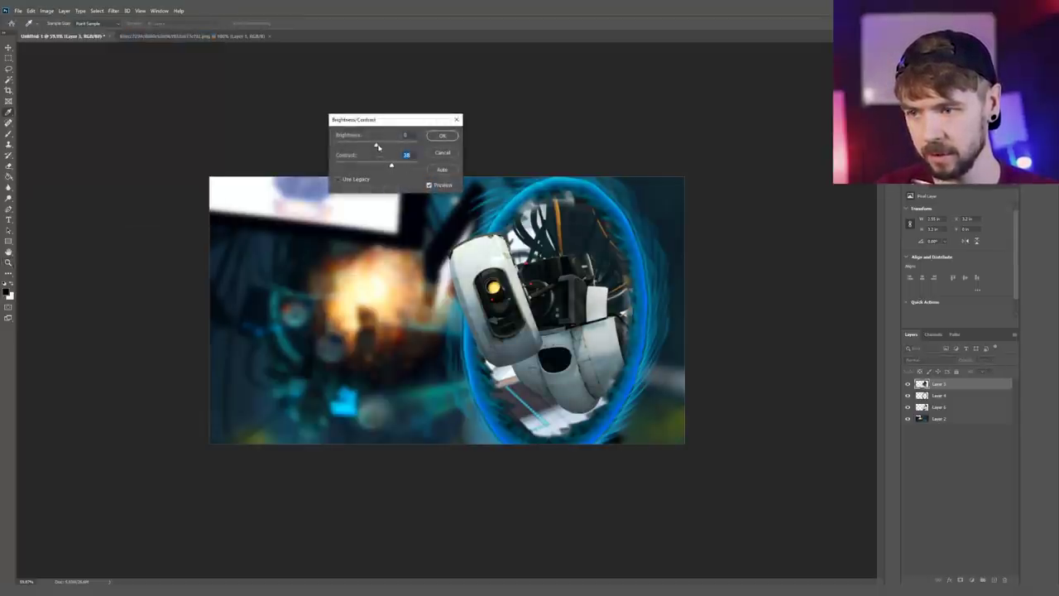
left_click_drag(377, 146, 381, 147)
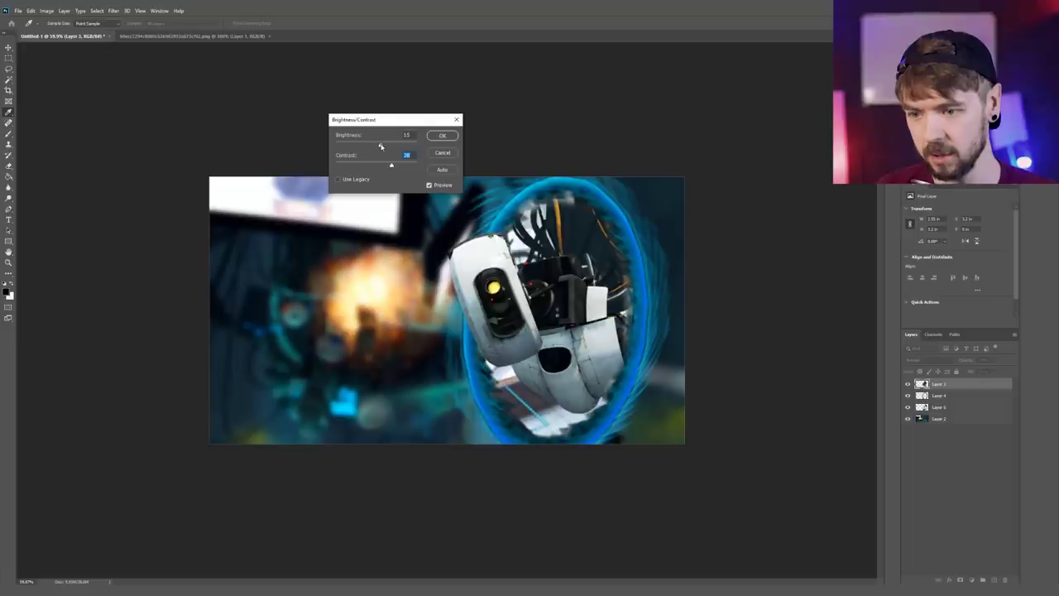
left_click(430, 184)
left_click(429, 185)
left_click(443, 136)
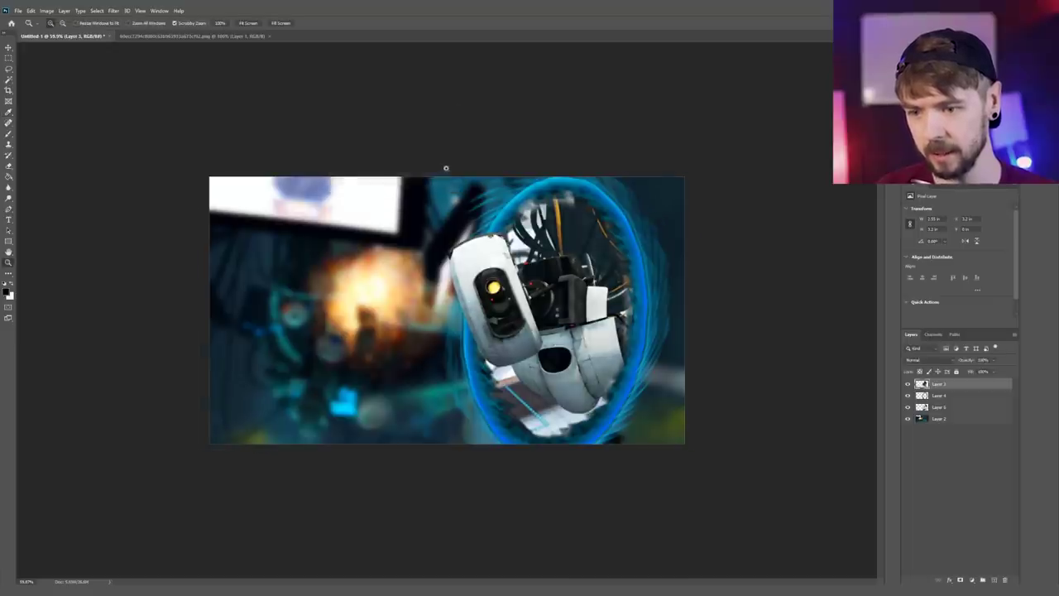
- Undo the enlargement and repositioning of the blurred background layer
key("ctrl+1")
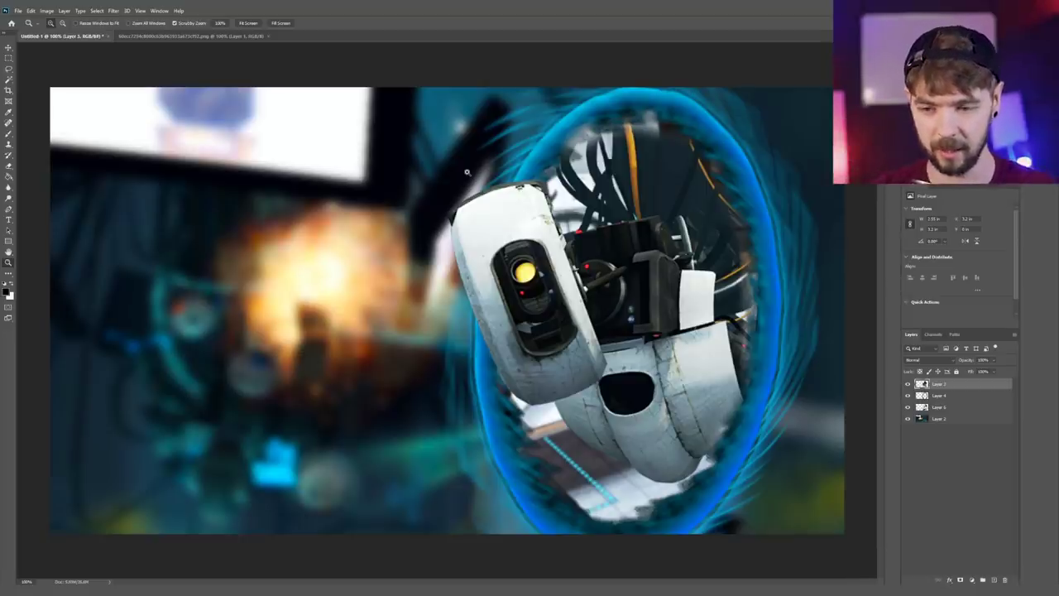
left_click_drag(467, 172, 444, 172)
scroll(544, 184, "up", 2)
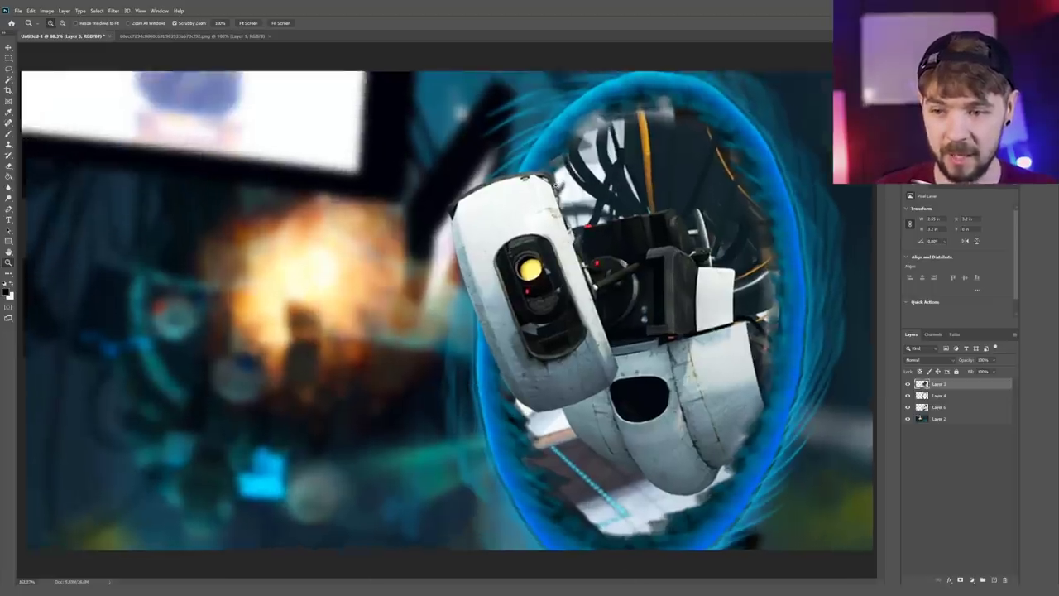
key("e")
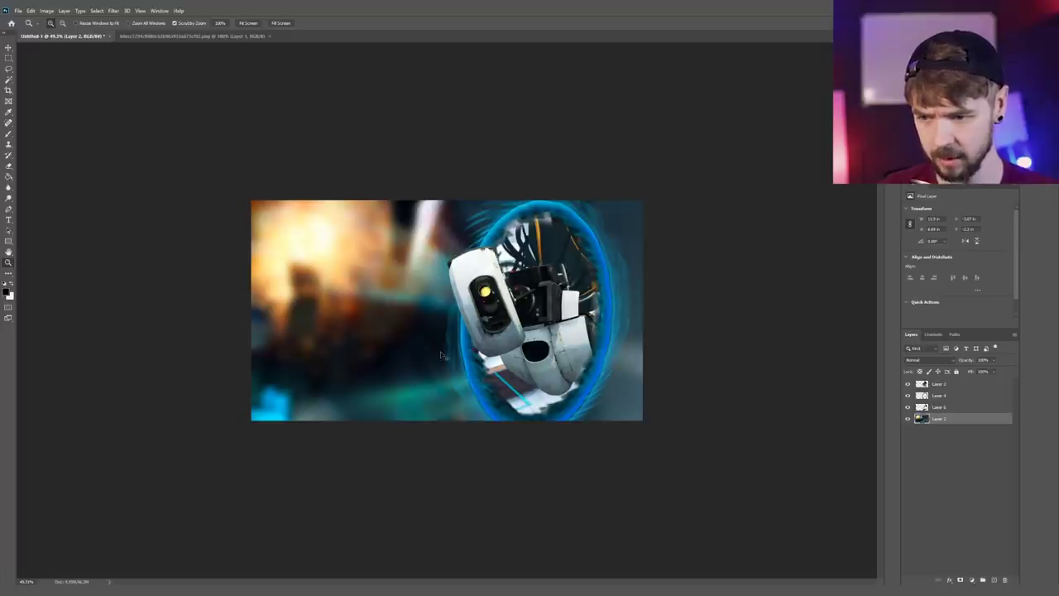
key("ctrl+z")
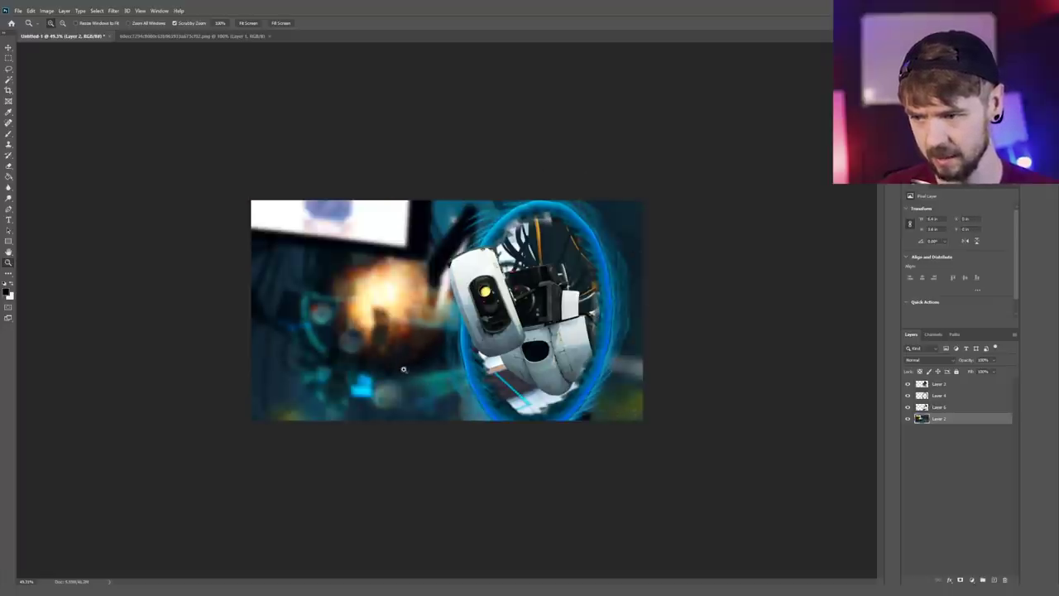
left_click_drag(659, 335, 746, 356)
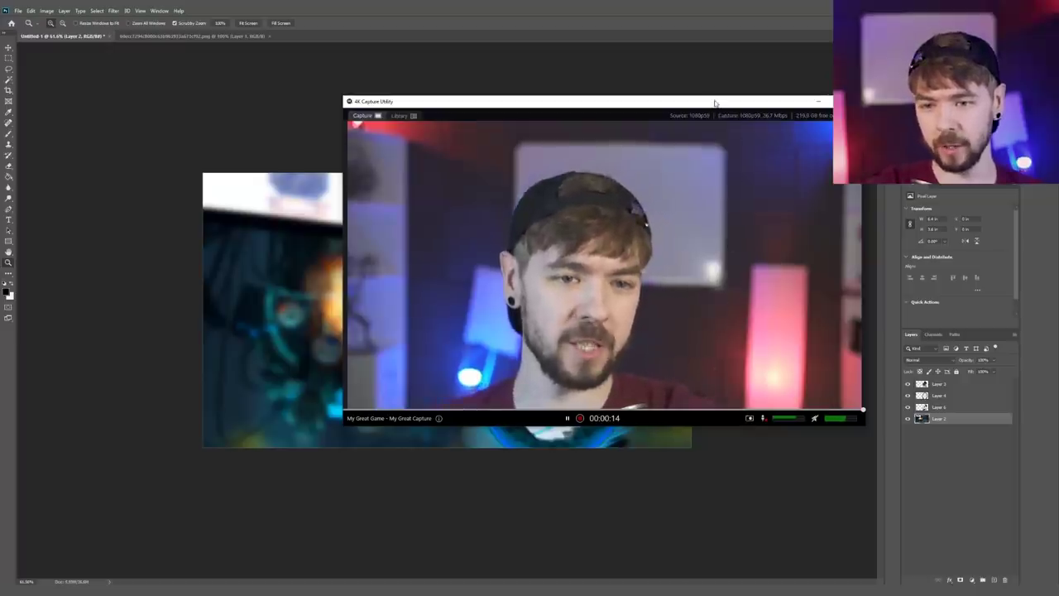
- Move the 4K Capture Utility window away so that it no longer covers the thumbnail canvas
left_click_drag(715, 103, 854, 117)
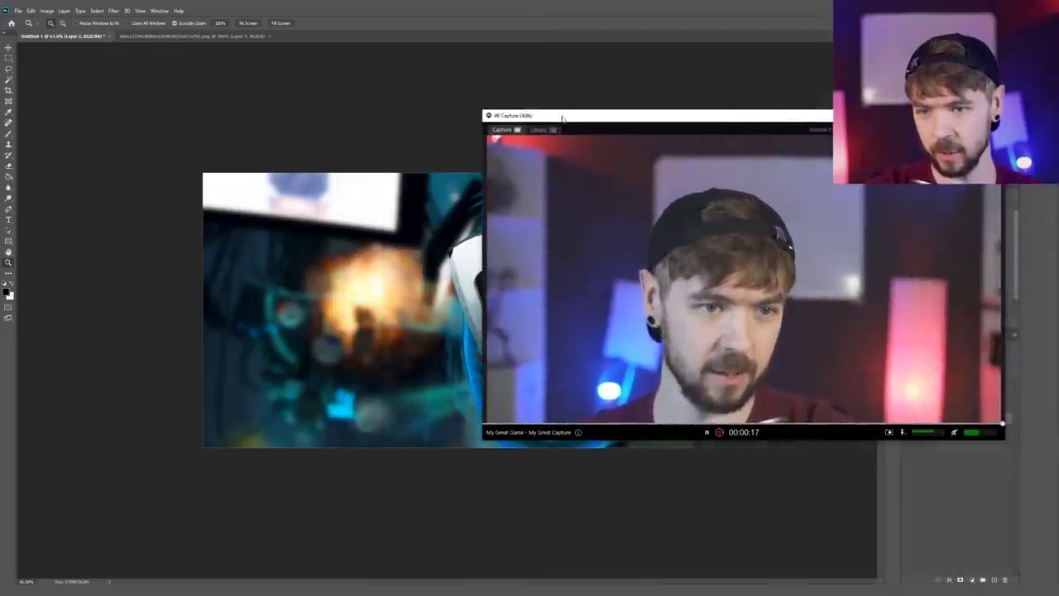
left_click_drag(562, 119, 1058, 132)
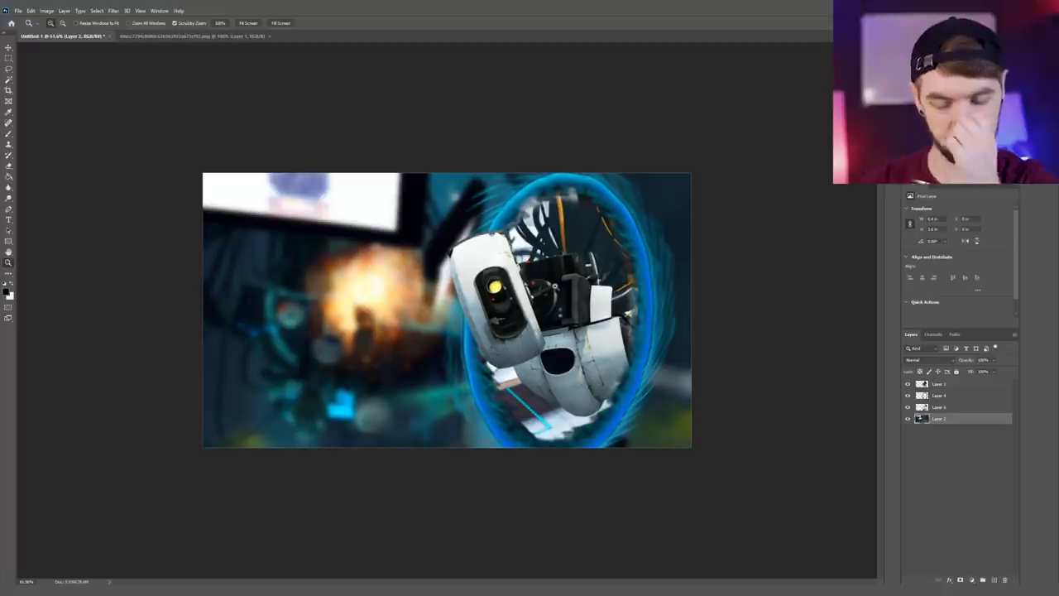
left_click(374, 278)
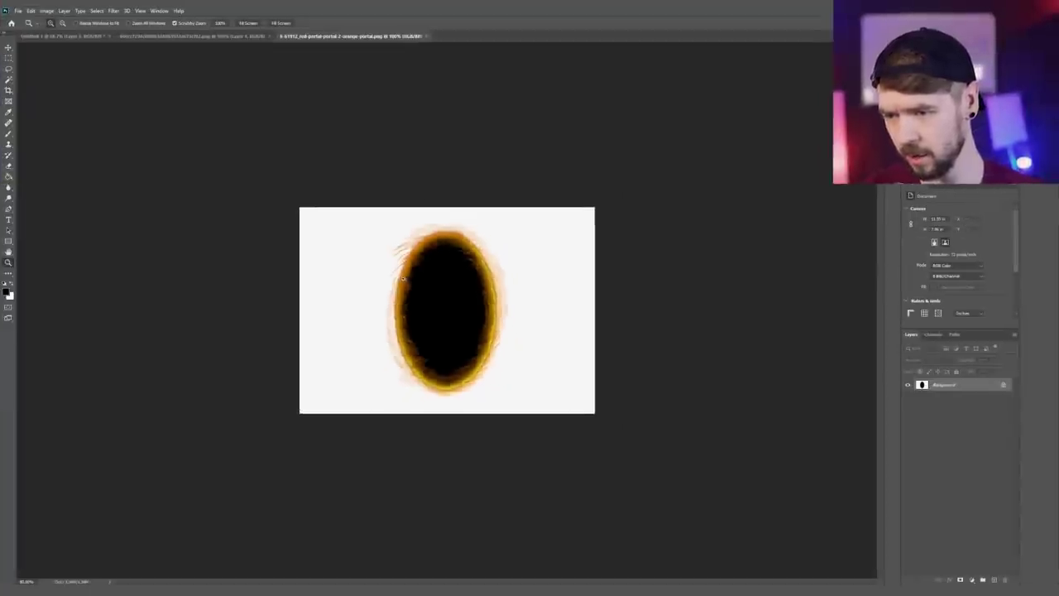
- Select the white background around the orange portal with the Magic Wand and refine the selection along the wispy edges in Select and Mask
left_click(416, 280)
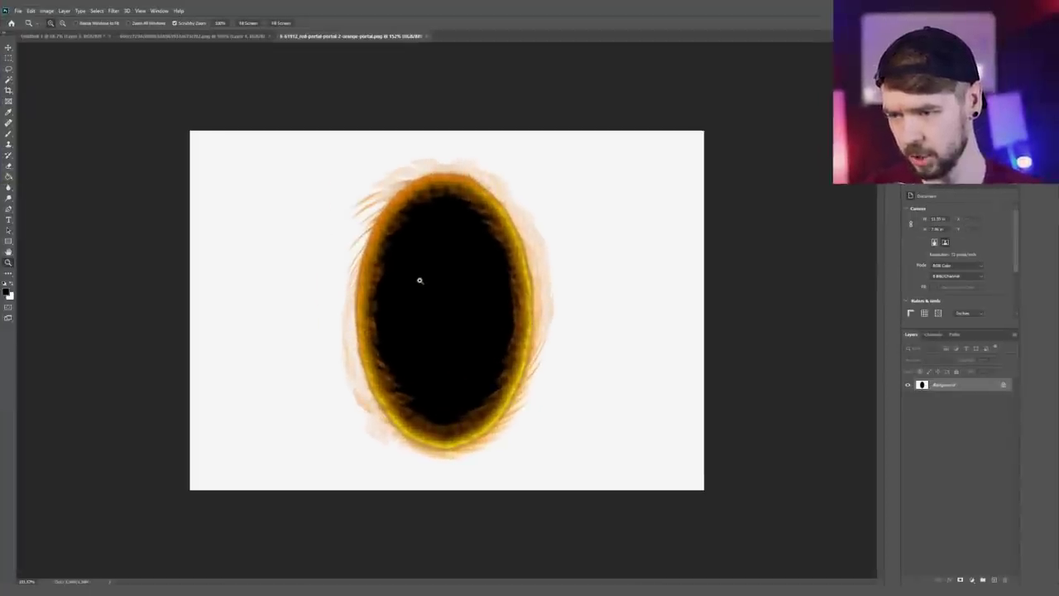
key("w")
left_click(289, 226)
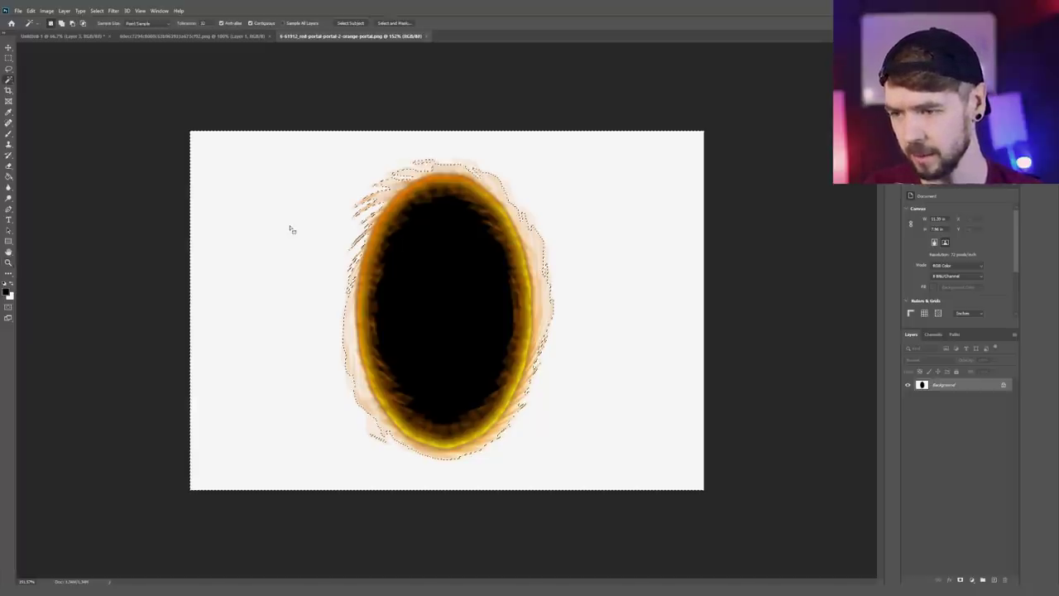
key("ctrl+shift+i")
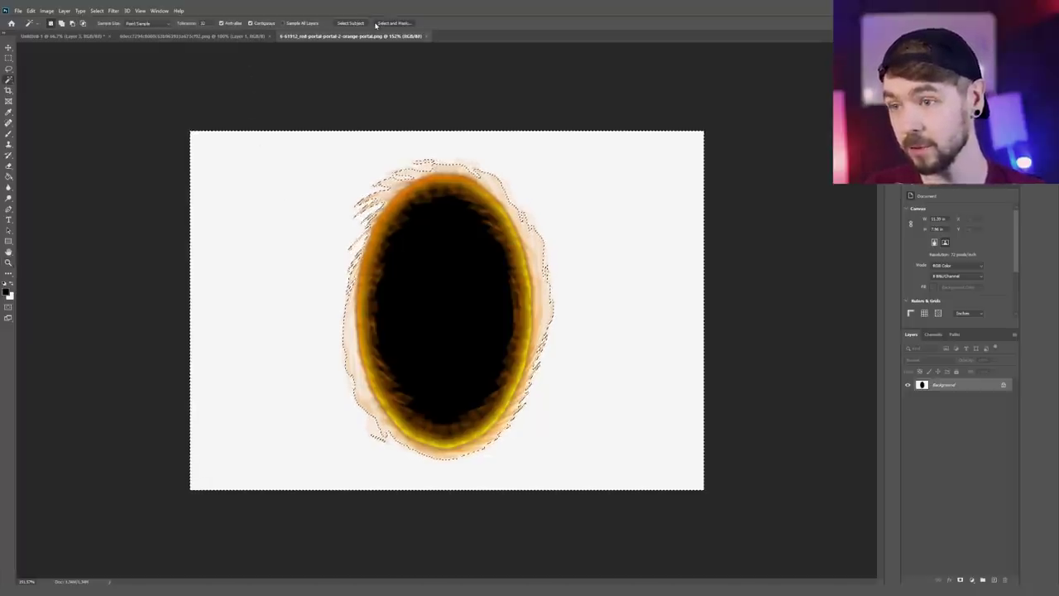
left_click(394, 22)
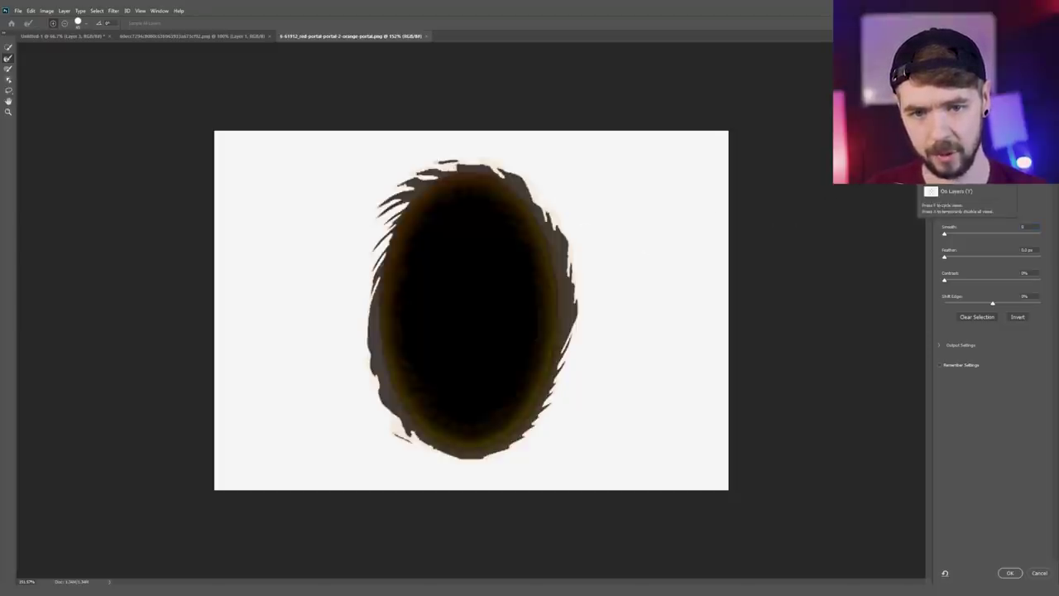
mouse_move(563, 230)
left_mouse_down()
mouse_move(526, 174)
mouse_move(501, 164)
mouse_move(442, 159)
mouse_move(394, 185)
mouse_move(373, 213)
mouse_move(365, 287)
mouse_move(379, 415)
mouse_move(389, 427)
mouse_move(368, 385)
mouse_move(434, 455)
mouse_move(468, 466)
mouse_move(505, 457)
mouse_move(557, 399)
mouse_move(579, 315)
mouse_move(564, 221)
mouse_move(579, 265)
left_mouse_up()
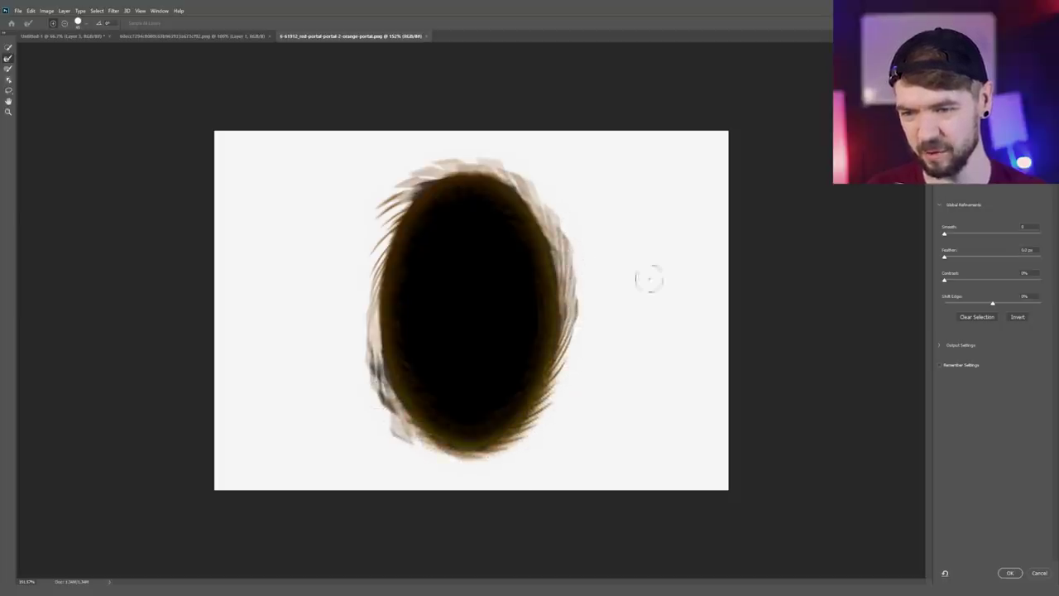
left_click(1009, 572)
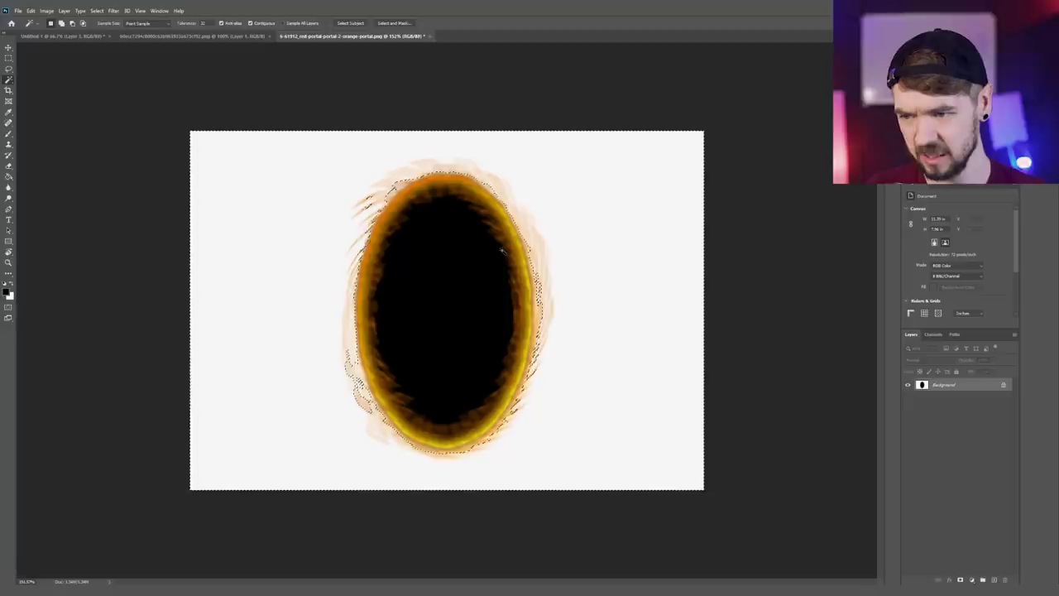
left_click(62, 36)
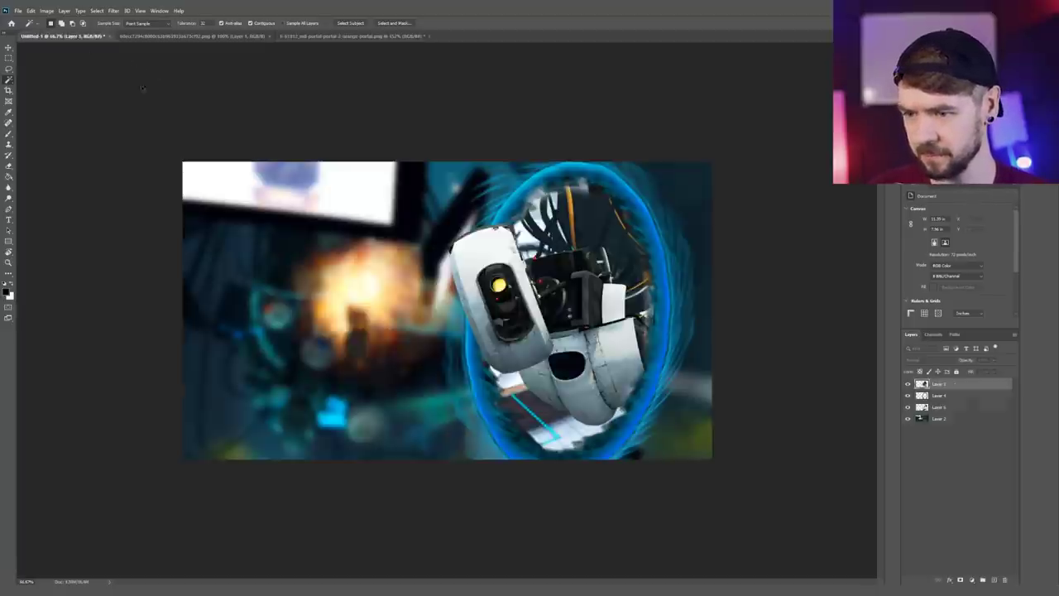
key("ctrl+v")
key("ctrl+z")
left_click(356, 36)
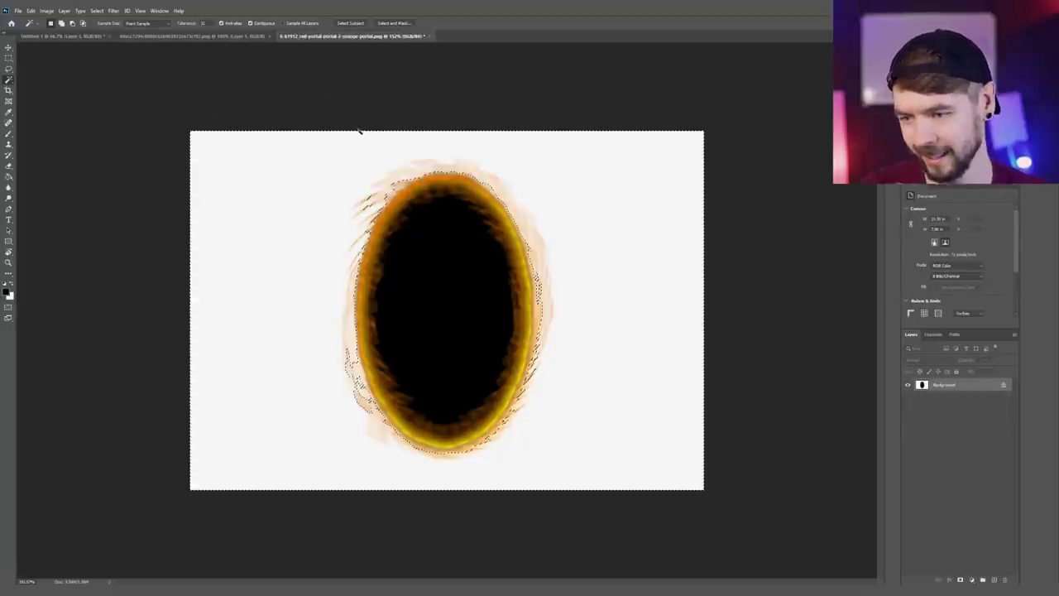
- Invert the selection, copy the orange portal and paste it into the Untitled-1 thumbnail document
right_click(384, 271)
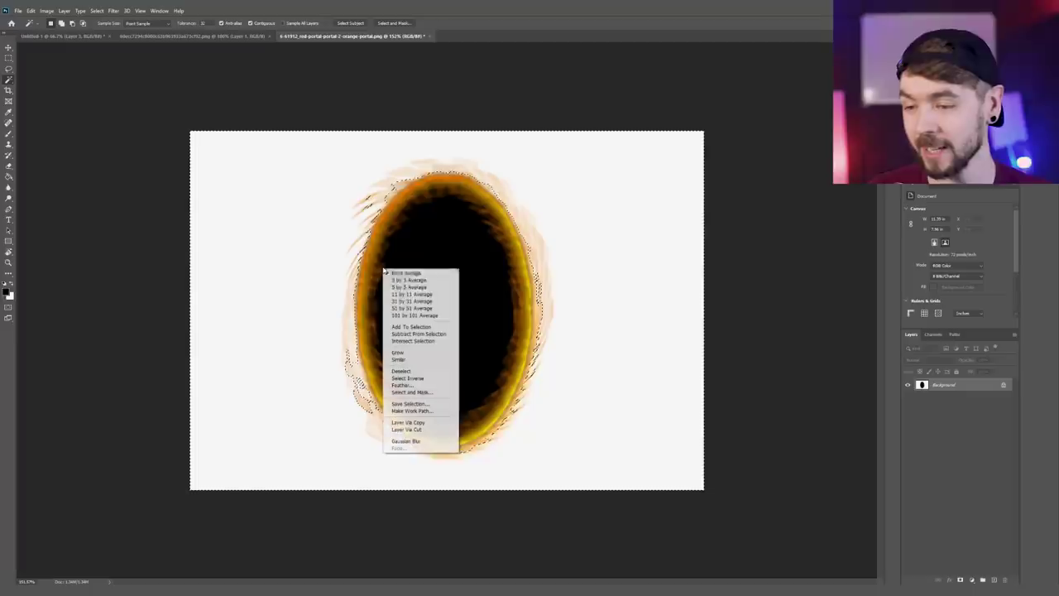
left_click(405, 377)
key("ctrl+c")
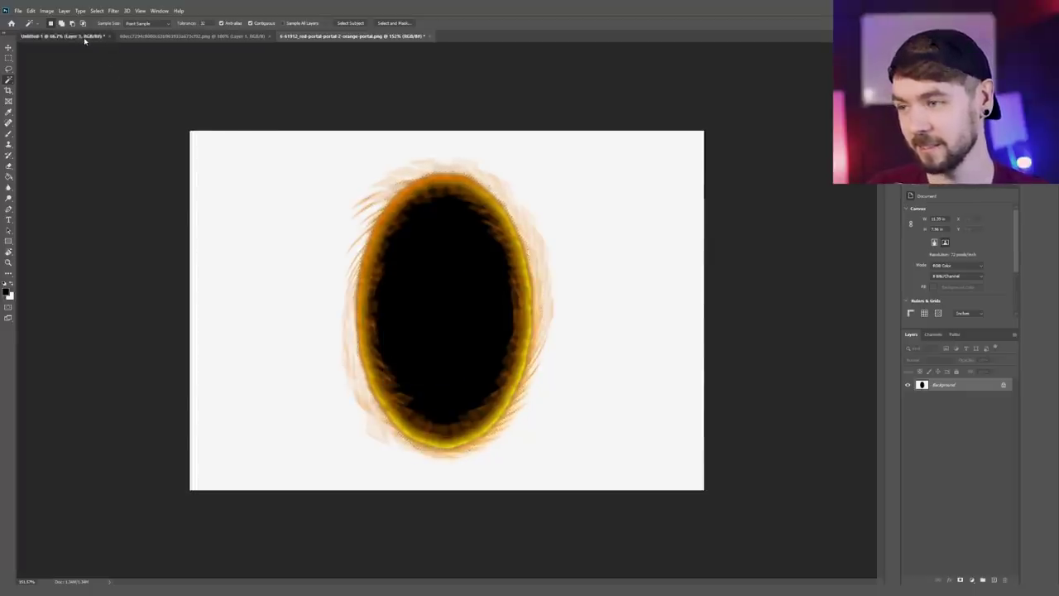
left_click(83, 35)
key("ctrl+v")
- Enlarge the orange portal to nearly the canvas height, tilt it slightly counter-clockwise and place it in the left half of the thumbnail
key("ctrl+t")
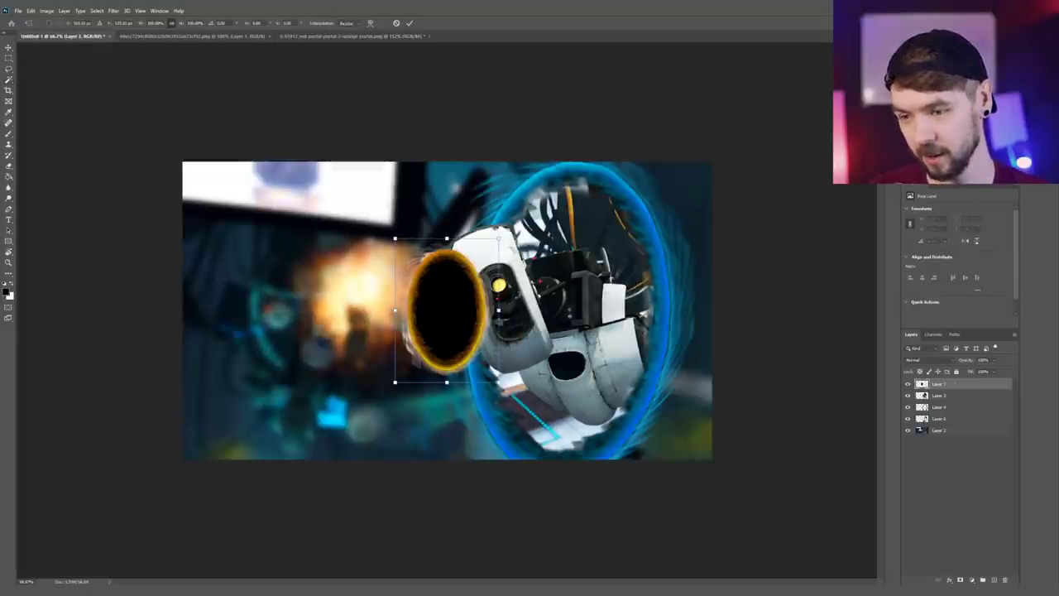
left_click_drag(448, 293, 332, 364)
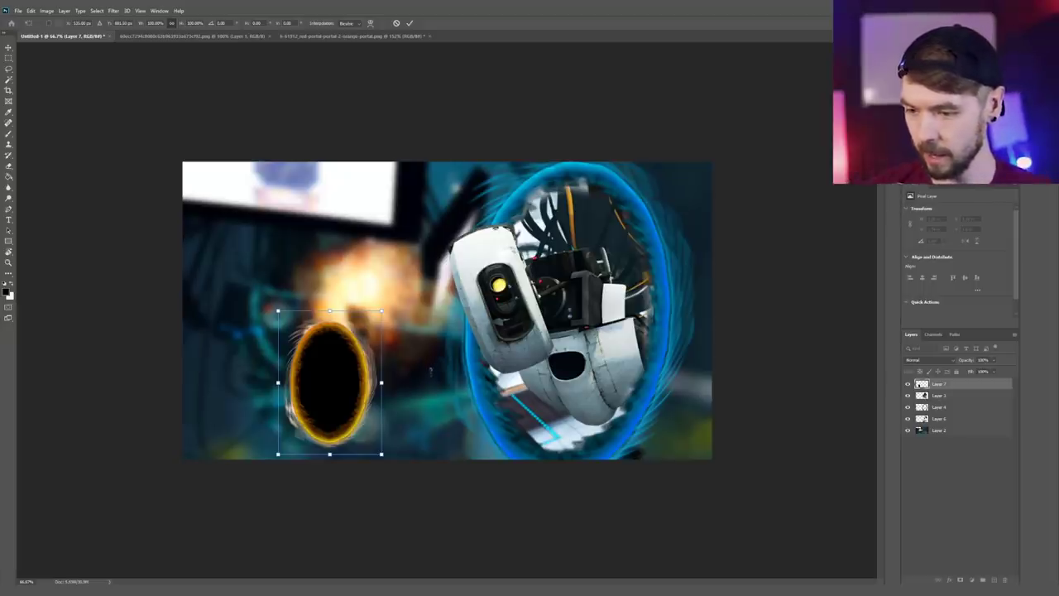
left_click_drag(404, 395, 387, 416)
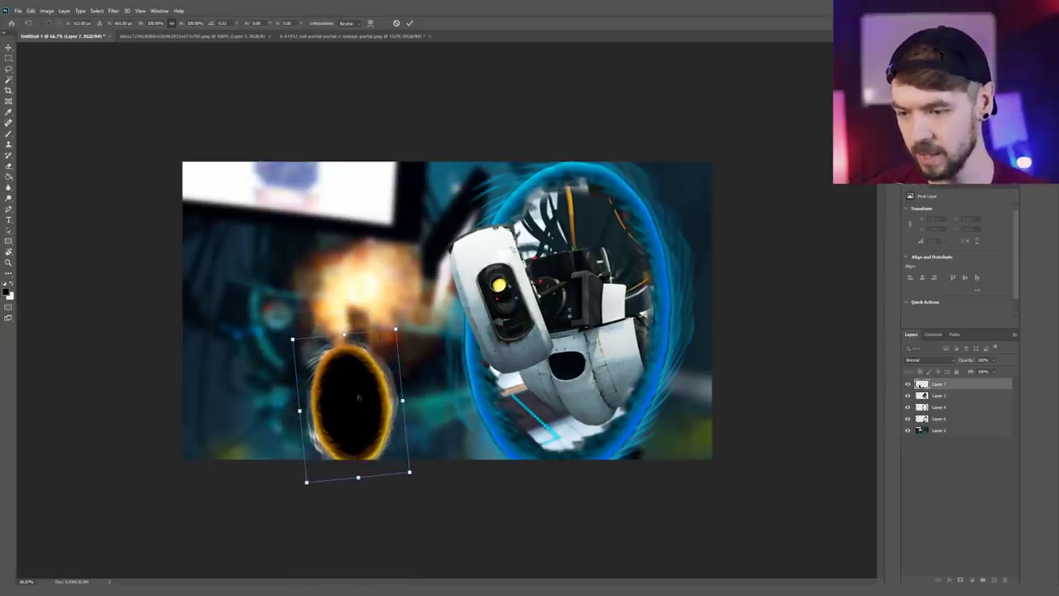
left_click_drag(303, 340, 282, 275)
left_click_drag(138, 304, 146, 275)
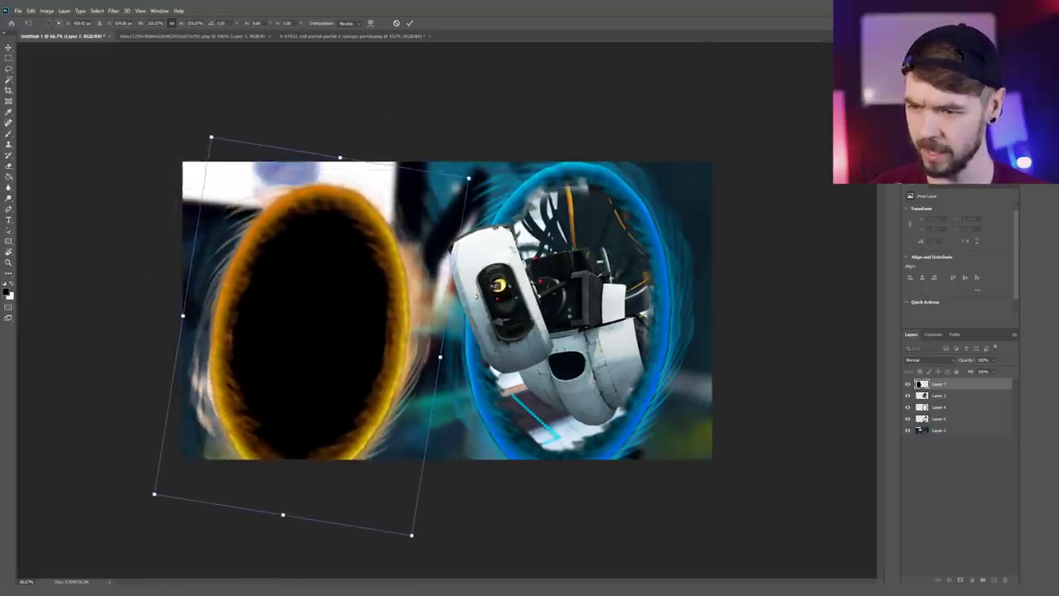
left_click_drag(406, 318, 379, 315)
left_click_drag(442, 343, 413, 320)
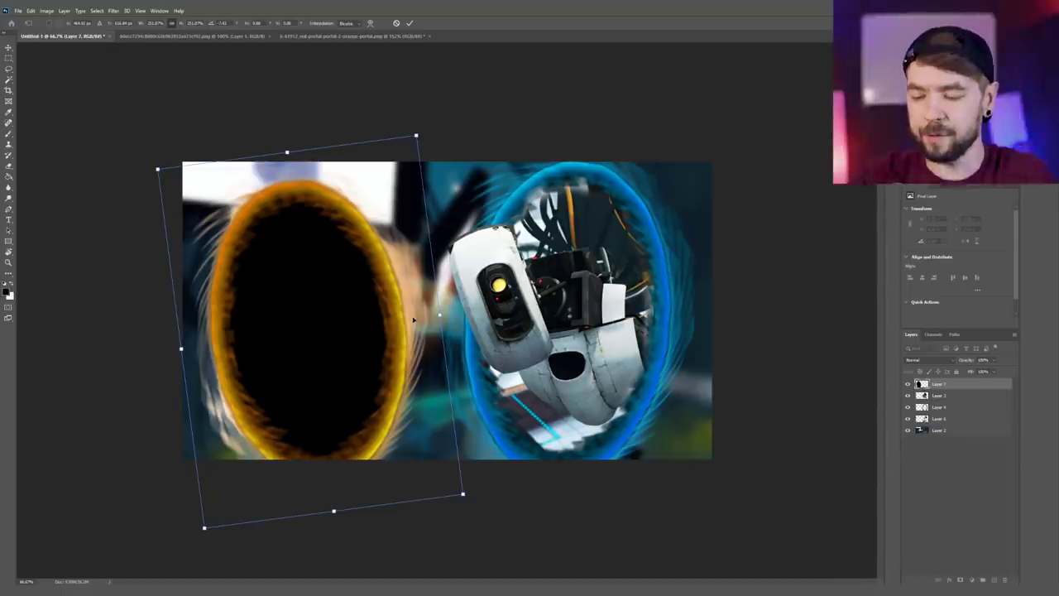
key("Escape")
key("ctrl+t")
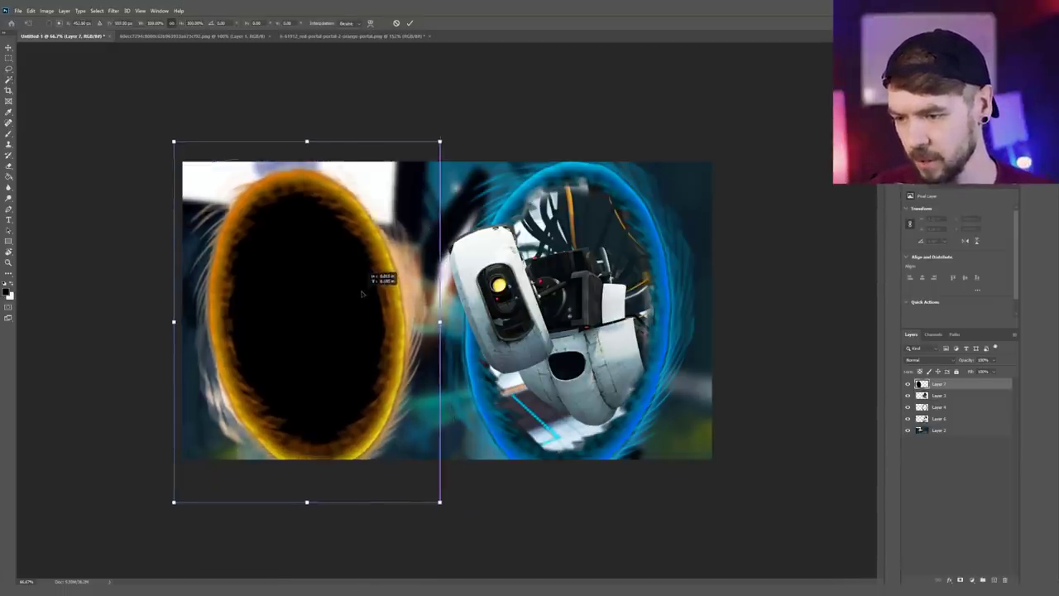
key("w")
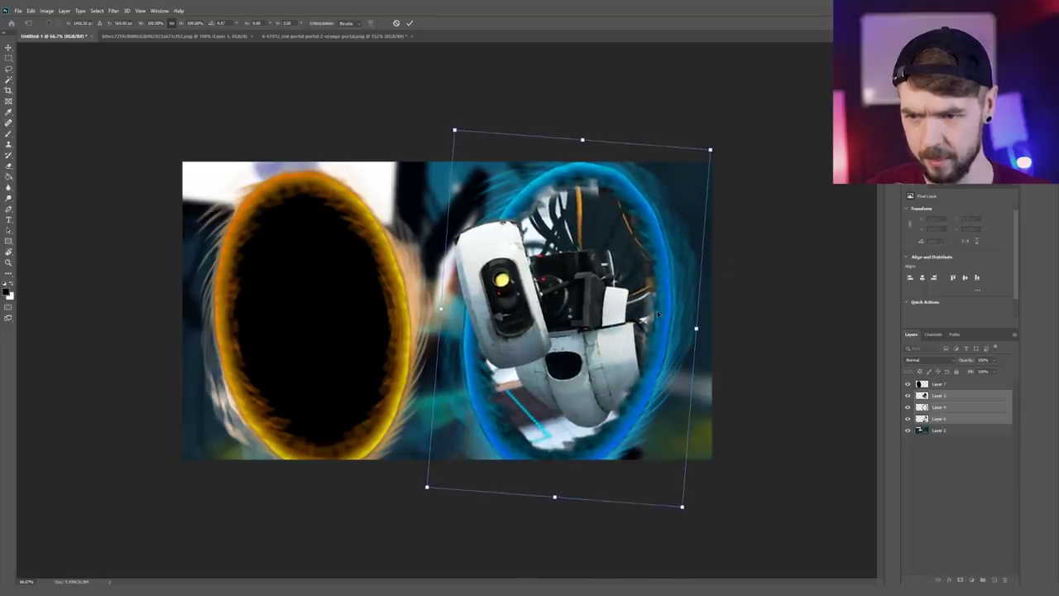
- Enlarge the blue portal, its test chamber and GLaDOS together and reposition them in the right half of the thumbnail
left_click_drag(657, 317, 660, 313)
left_click_drag(711, 147, 742, 117)
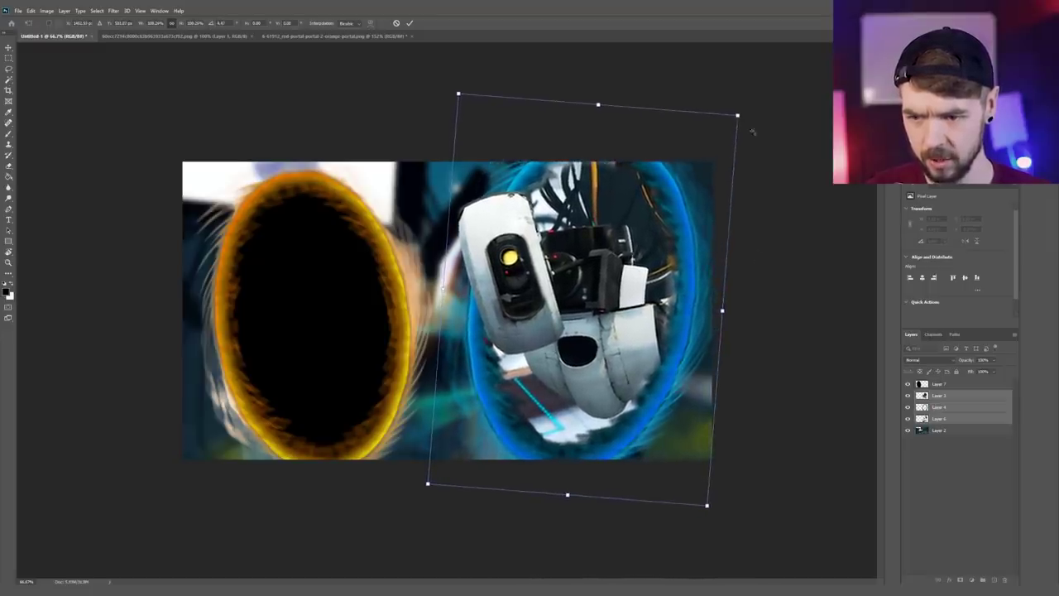
left_click_drag(697, 197, 707, 222)
key("Return")
- Brush over the black interior of the orange portal to refine its selection in Select and Mask
key("z")
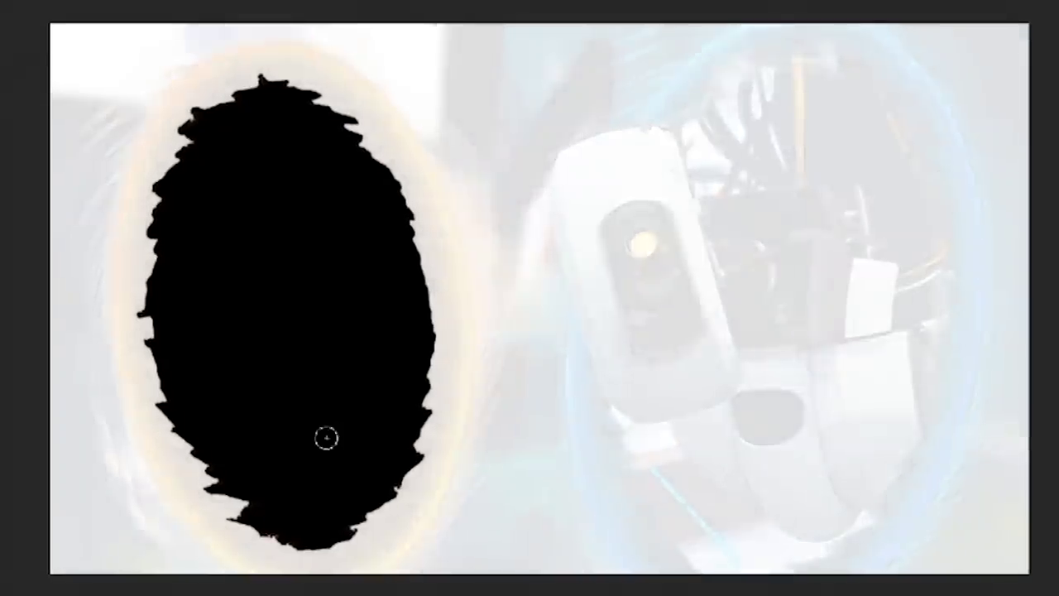
mouse_move(326, 438)
left_mouse_down()
mouse_move(413, 265)
mouse_move(149, 178)
mouse_move(331, 530)
left_mouse_up()
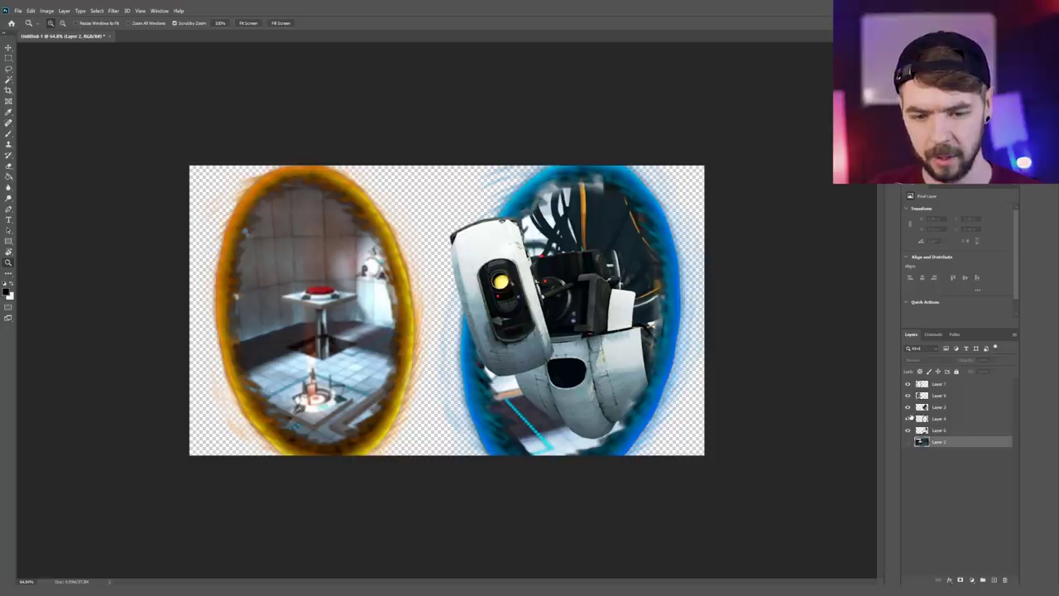
- Hide and show GLaDOS to check the scene behind it, and merge each portal with its test-chamber layer
left_click(907, 407)
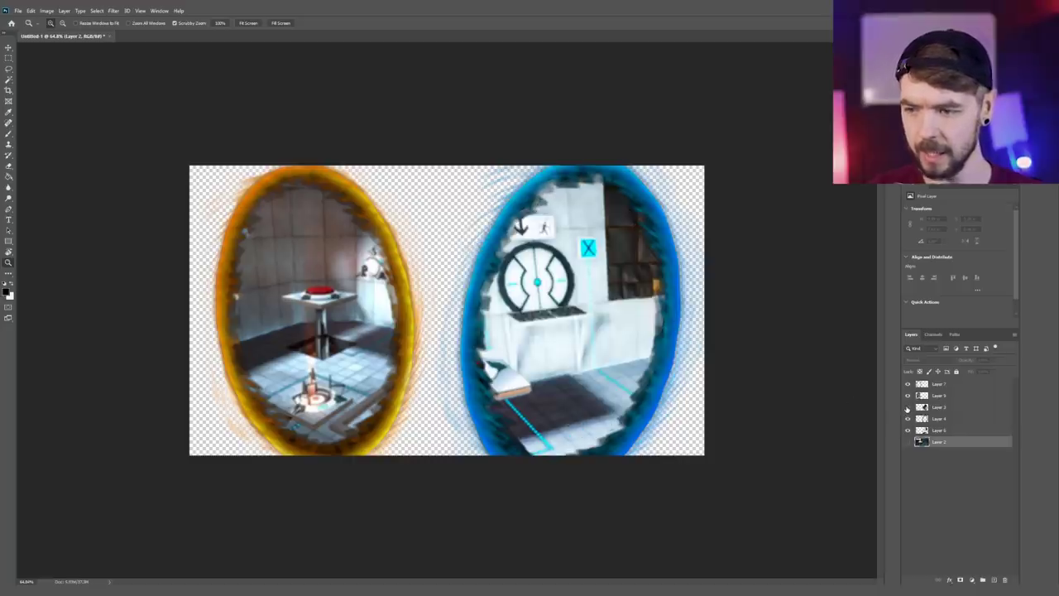
left_click(907, 407)
left_click(924, 387)
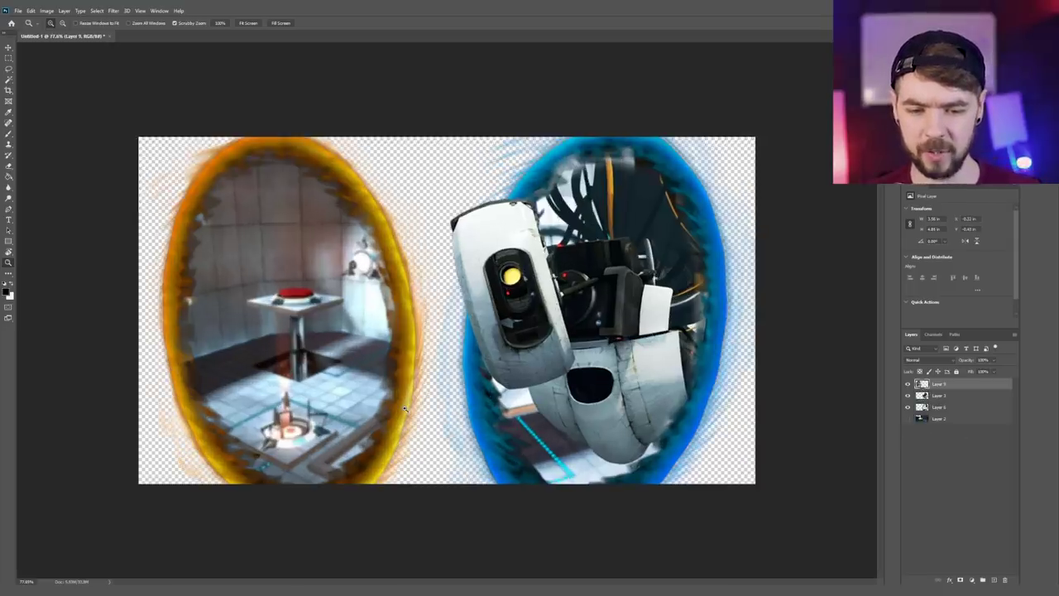
- Compare the two portals with and without the blurred background layer
left_click(908, 419)
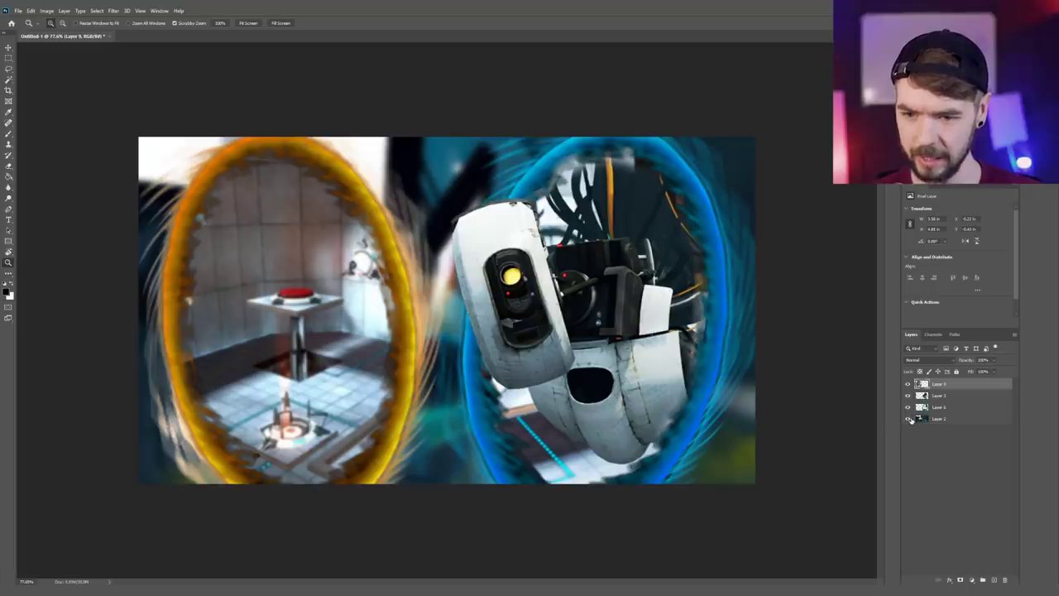
left_click(908, 419)
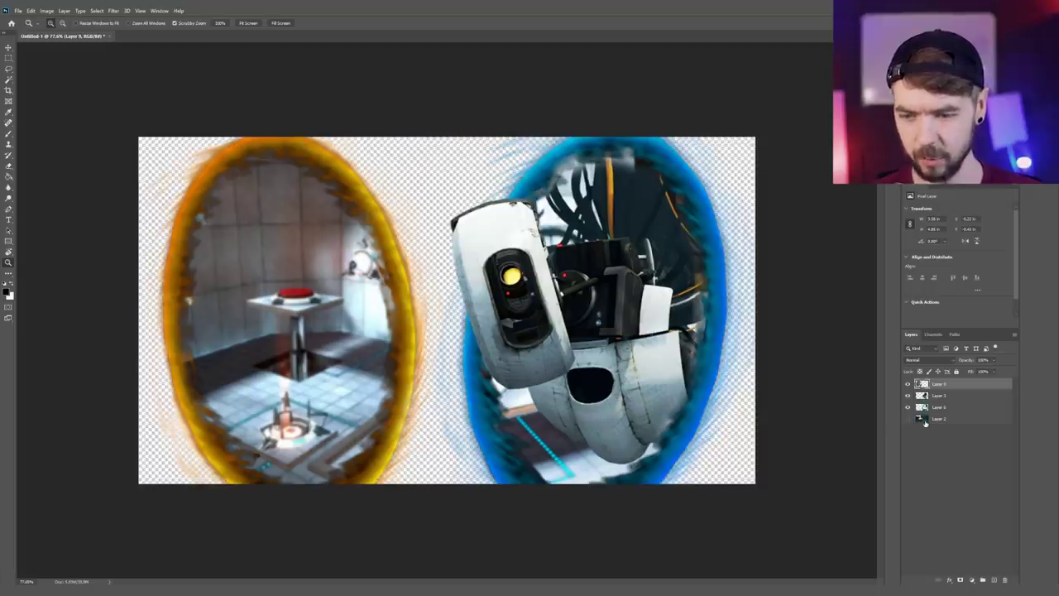
left_click_drag(553, 333, 537, 335)
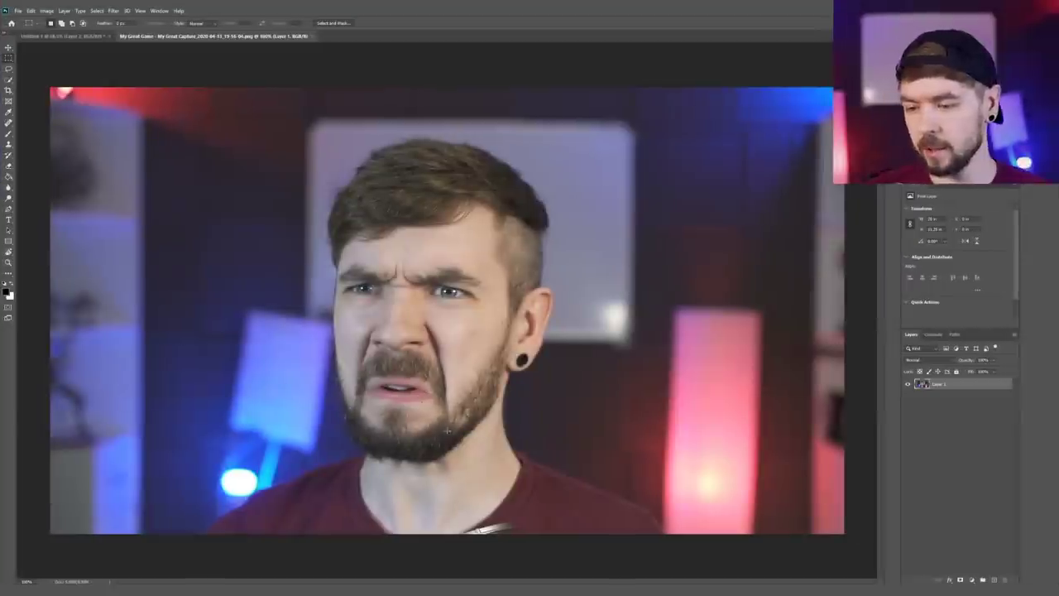
- Go through the Object Selection, Quick Selection and Magic Wand tools, ending with Quick Selection active on the captured photo
key("m")
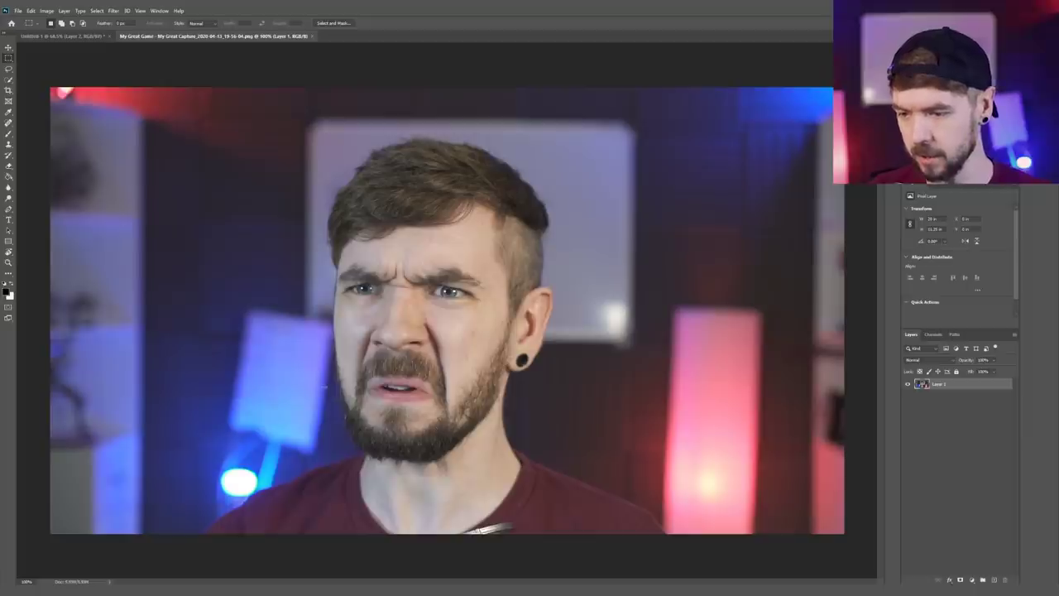
left_click(10, 79)
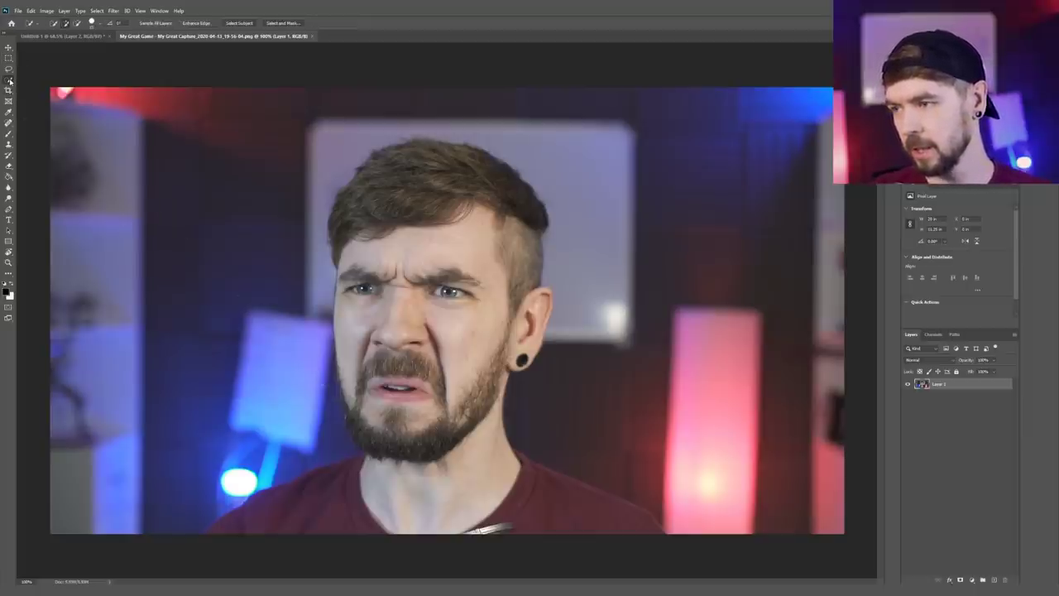
mouse_move(10, 79)
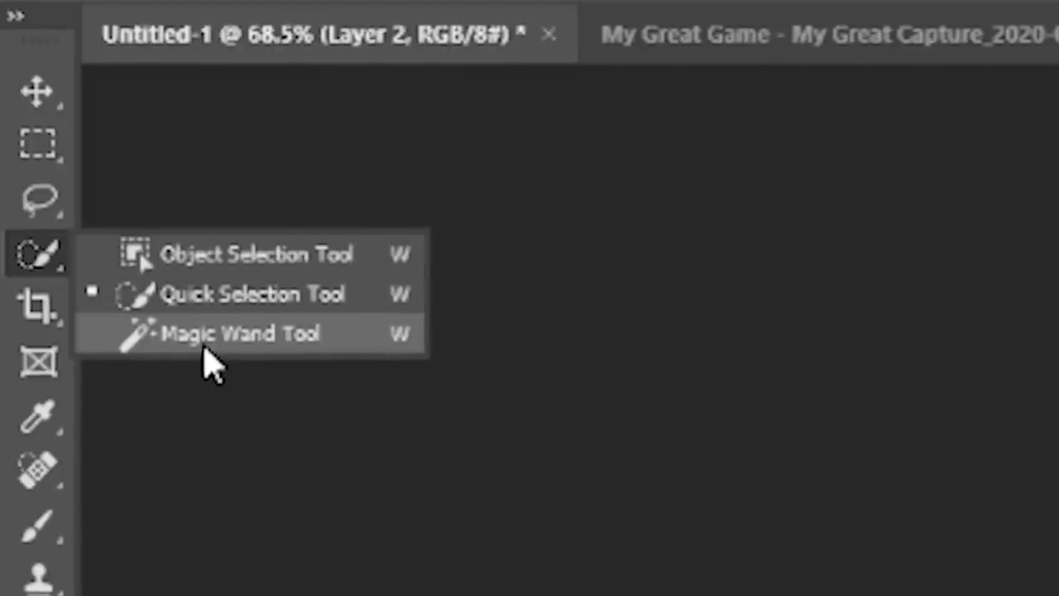
left_click(222, 302)
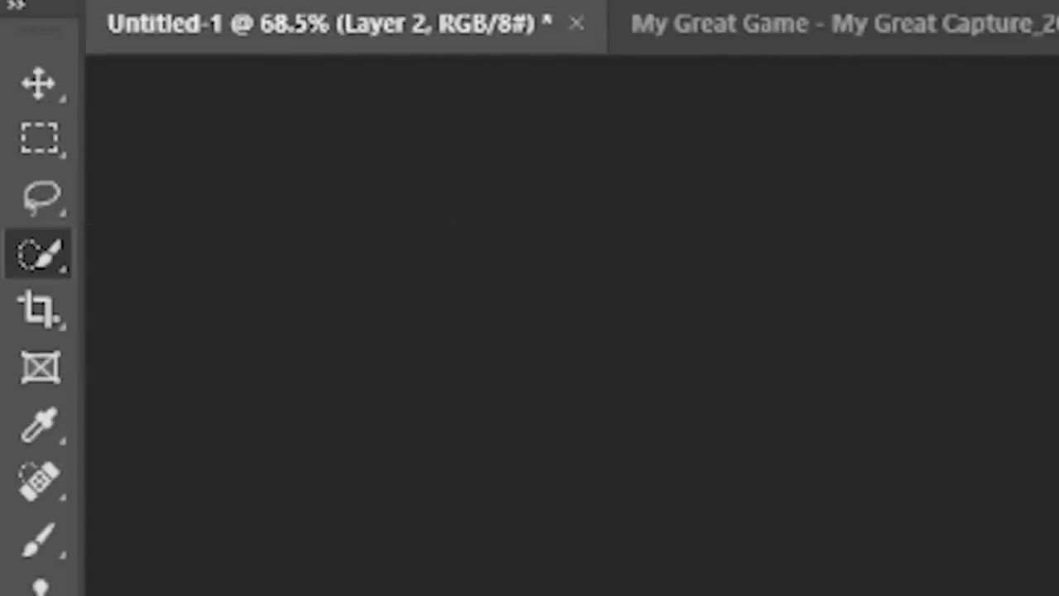
key("shift+w")
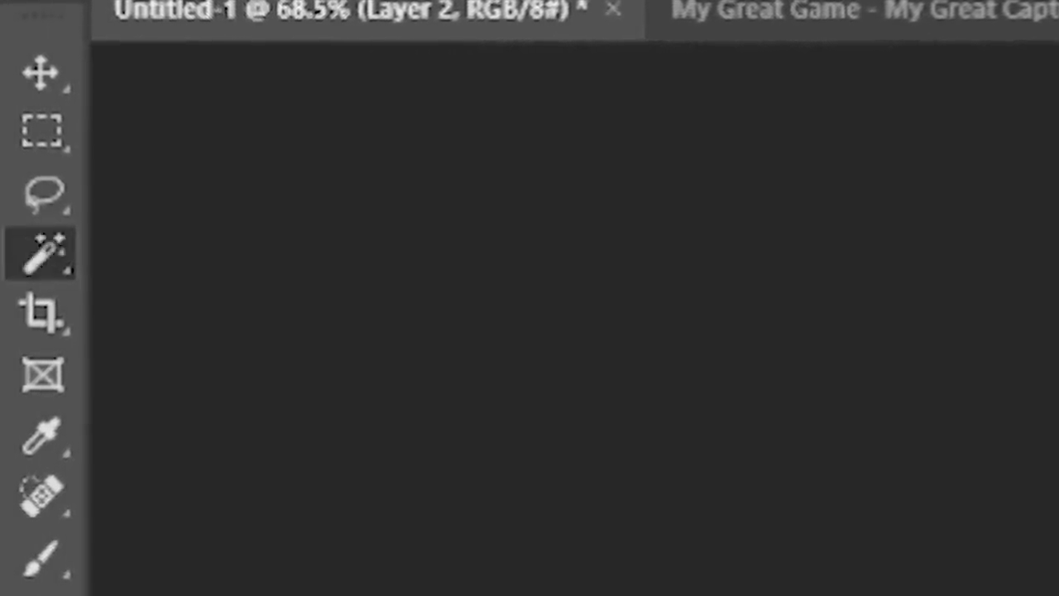
key("shift+w")
key("shift+w")
key("shift+w")
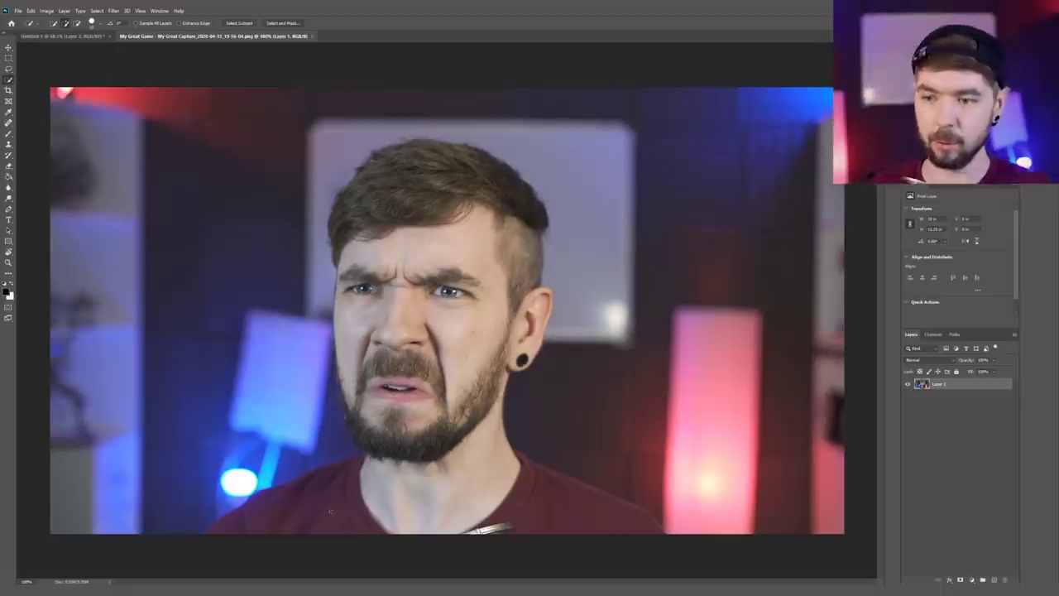
- Select the man's head, neck and shoulders in the captured photo with the Quick Selection tool
mouse_move(215, 532)
left_mouse_down()
mouse_move(365, 496)
mouse_move(650, 527)
mouse_move(468, 430)
mouse_move(447, 372)
mouse_move(464, 248)
mouse_move(372, 331)
left_mouse_up()
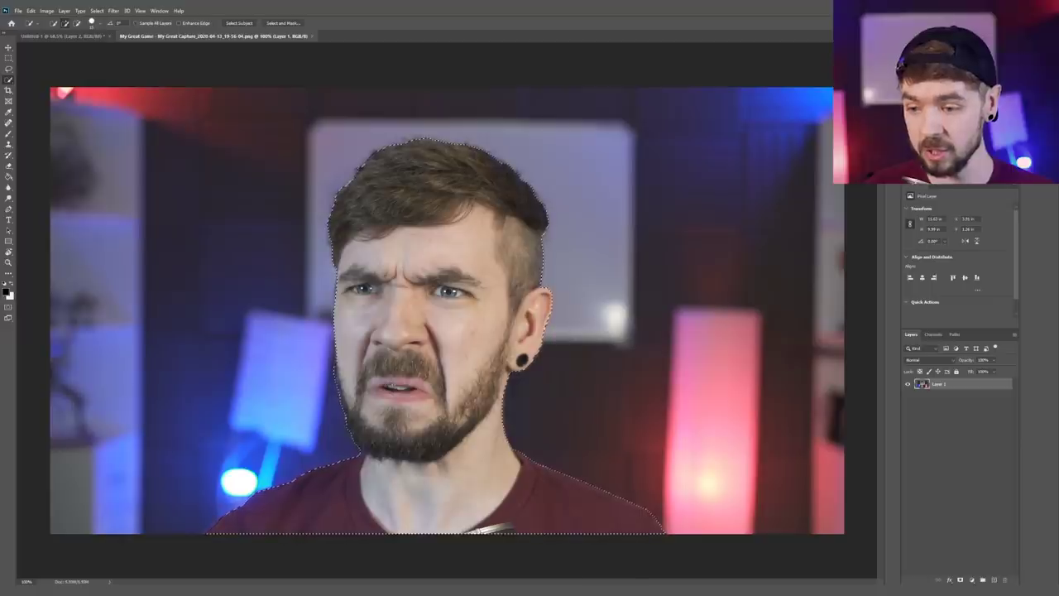
- Deselect the man in the captured photo and restore the dropped selection with Reselect
key("m")
key("ctrl+d")
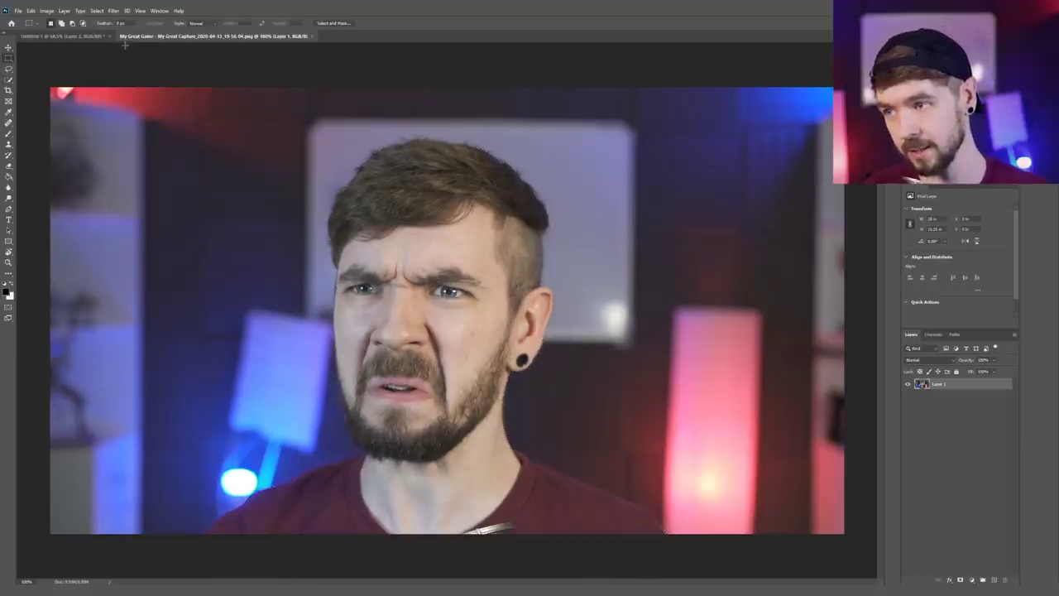
left_click(97, 11)
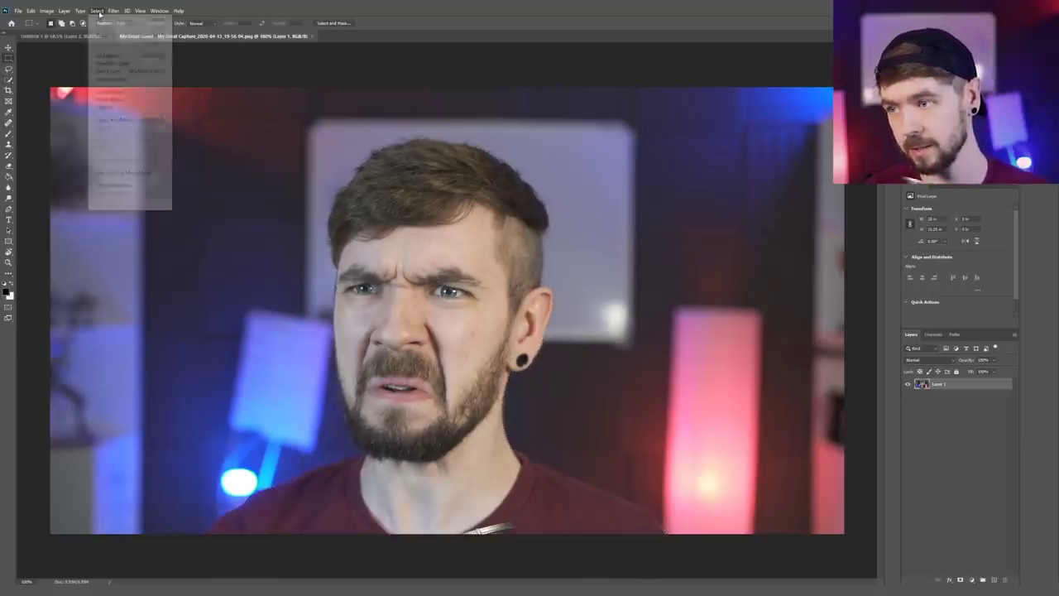
left_click(117, 108)
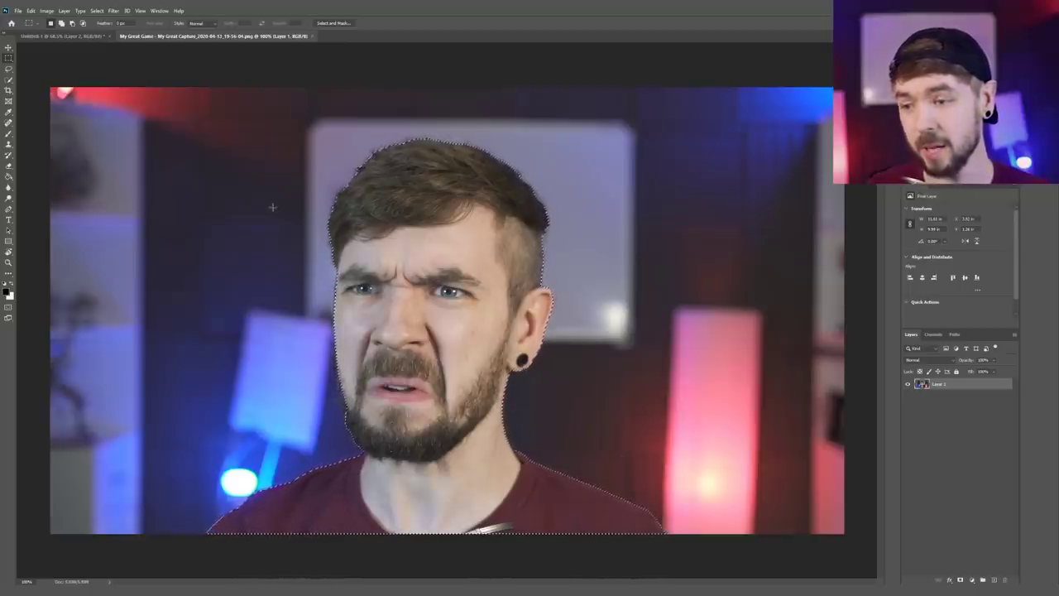
- Open the selection in Select and Mask and refine its edge along the hair and the back of the head
key("w")
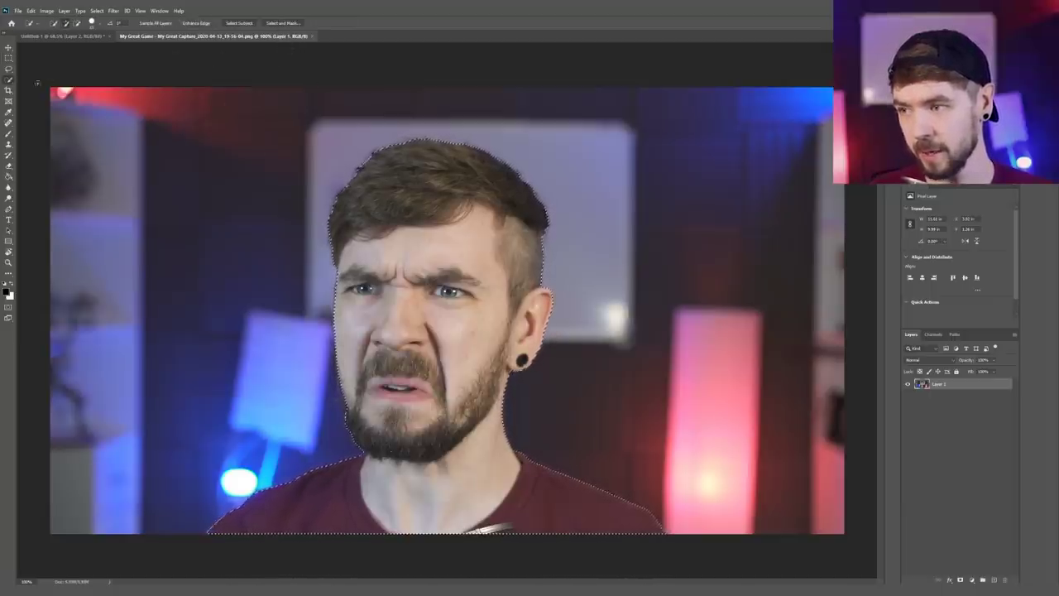
left_click(273, 24)
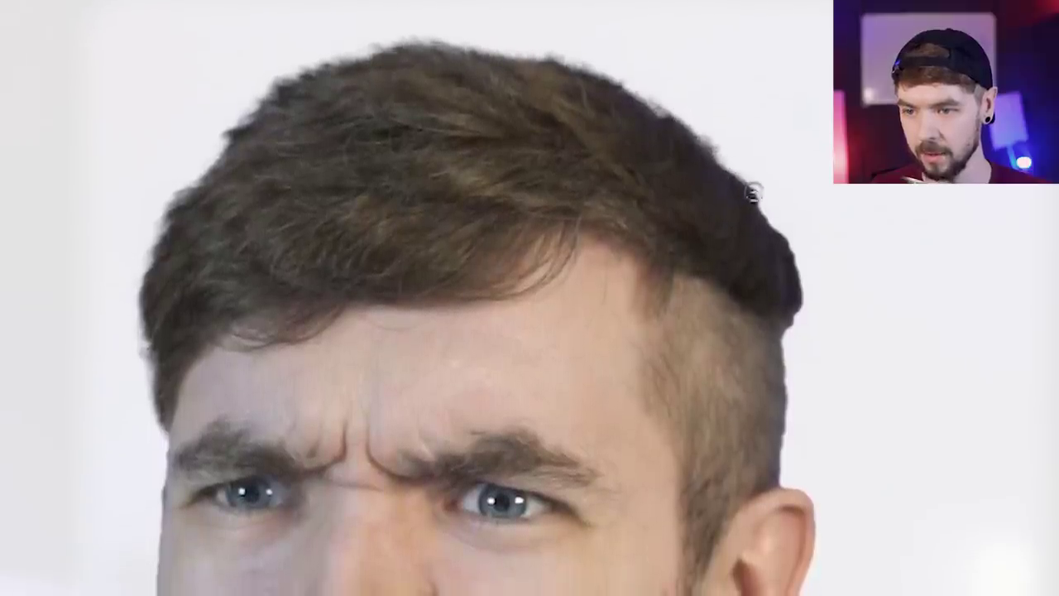
mouse_move(794, 248)
left_mouse_down()
mouse_move(799, 306)
mouse_move(781, 440)
left_mouse_up()
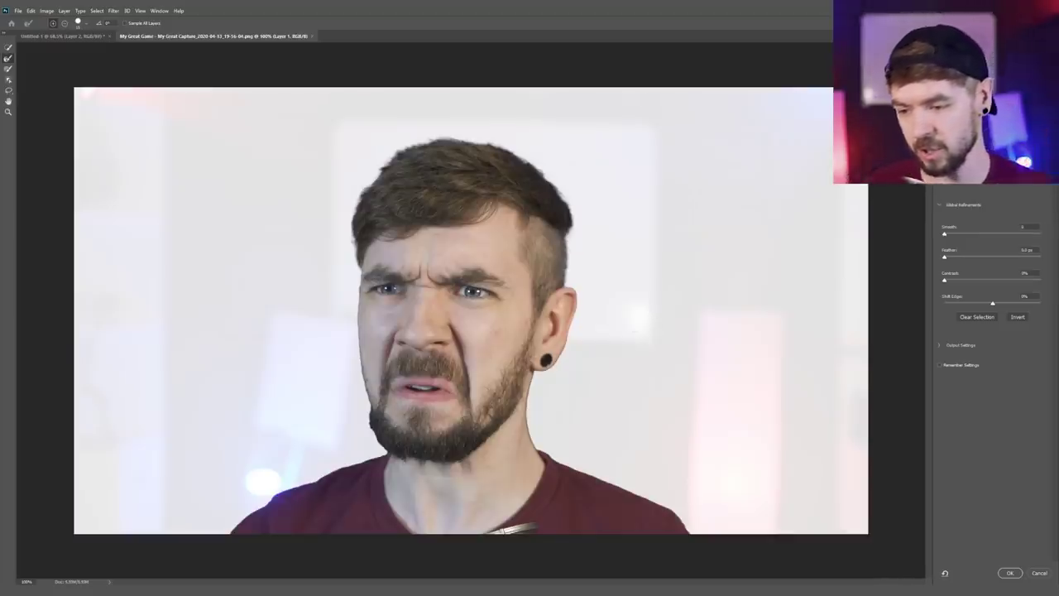
- Refine the selection edge along the man's jaw and beard with the Refine Edge brush, and set Smooth to 6
key("z")
left_click_drag(355, 433, 402, 433)
key("w")
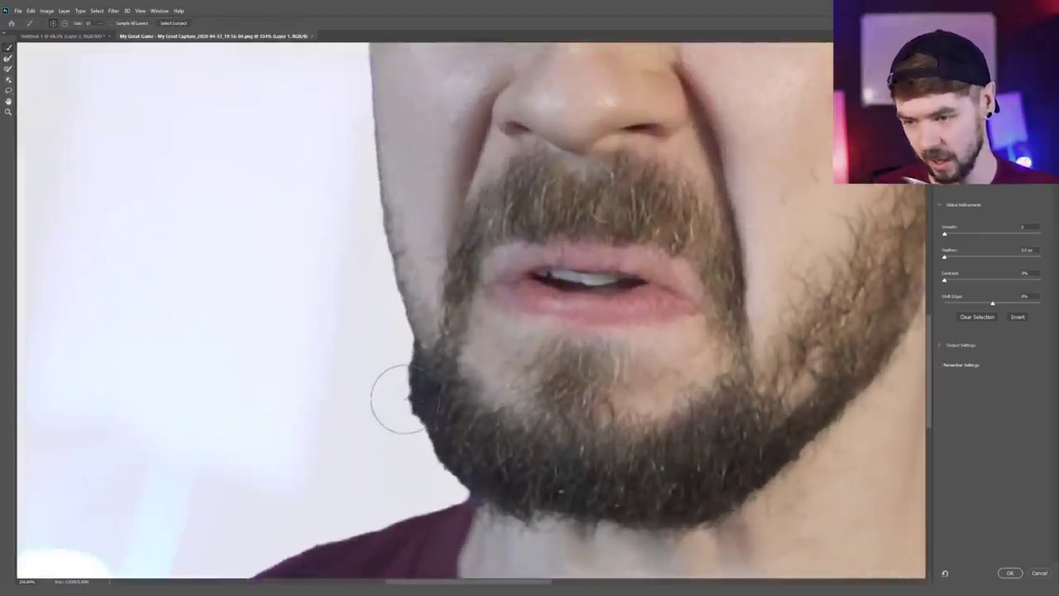
key("r")
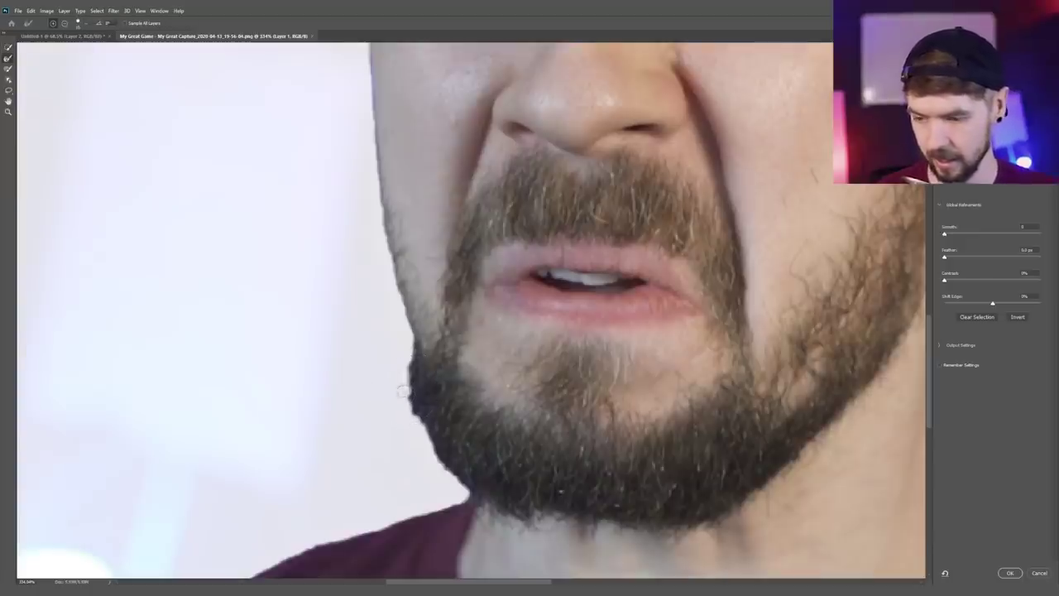
mouse_move(411, 342)
left_mouse_down()
mouse_move(428, 433)
mouse_move(472, 494)
left_mouse_up()
key("z")
scroll(468, 488, "down", 5)
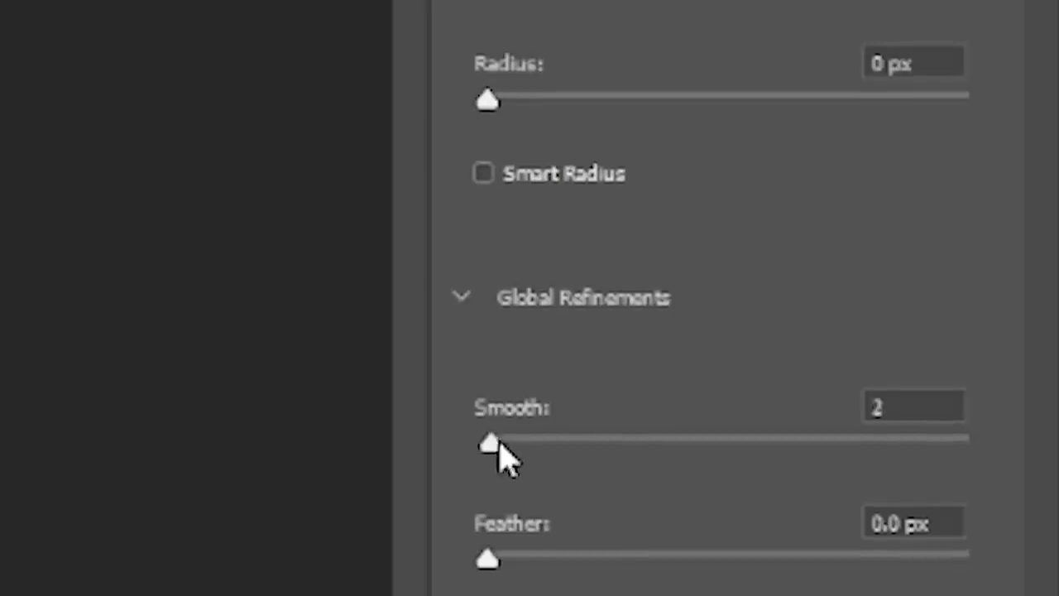
left_click_drag(946, 232, 952, 234)
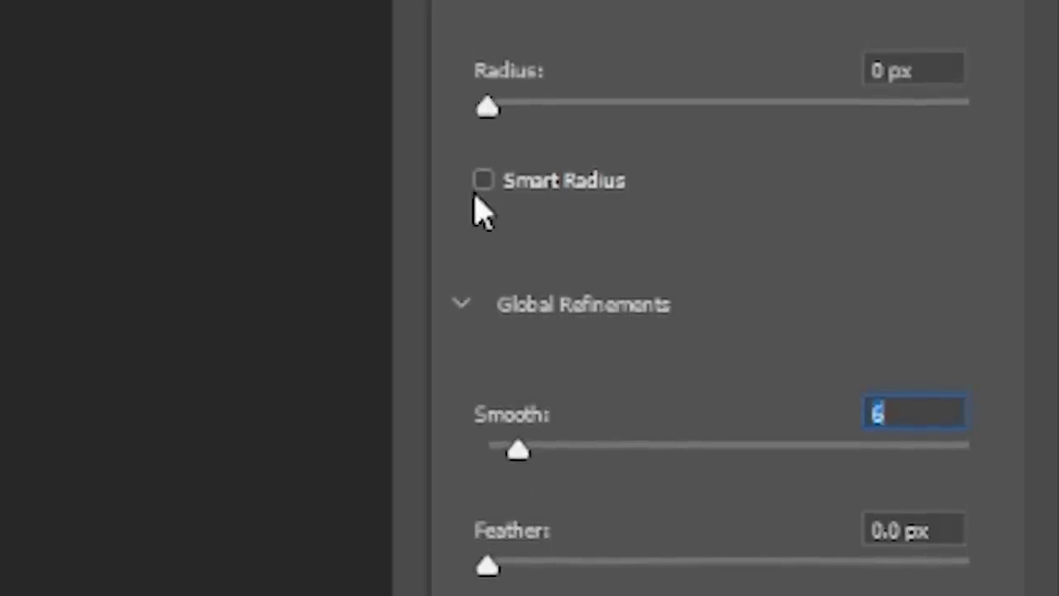
left_click(484, 179)
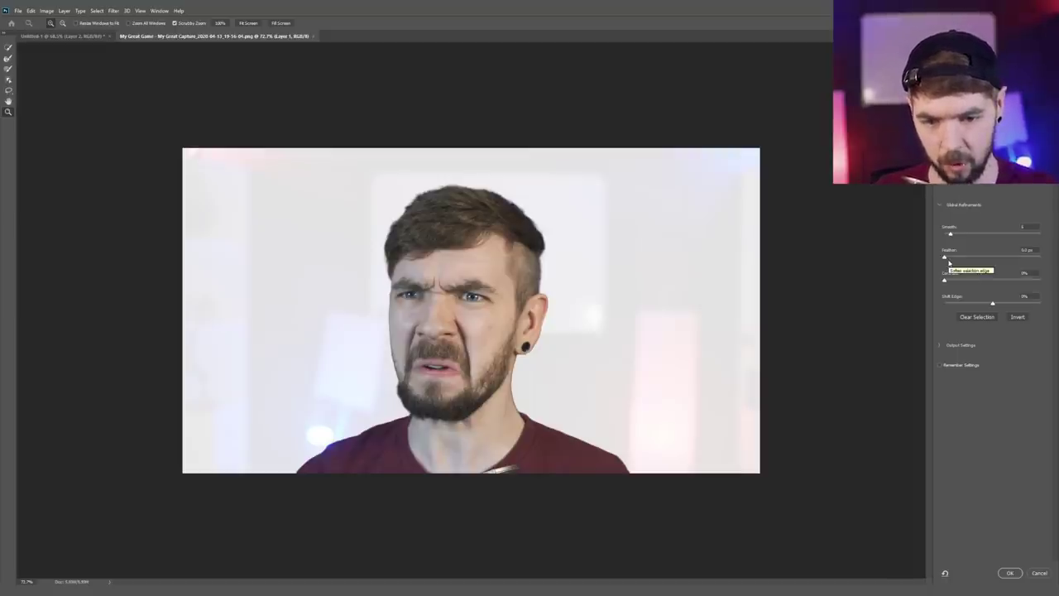
- Try Decontaminate Colors at 100% and examine the edges around the shoulders, neck and beard
left_click(941, 347)
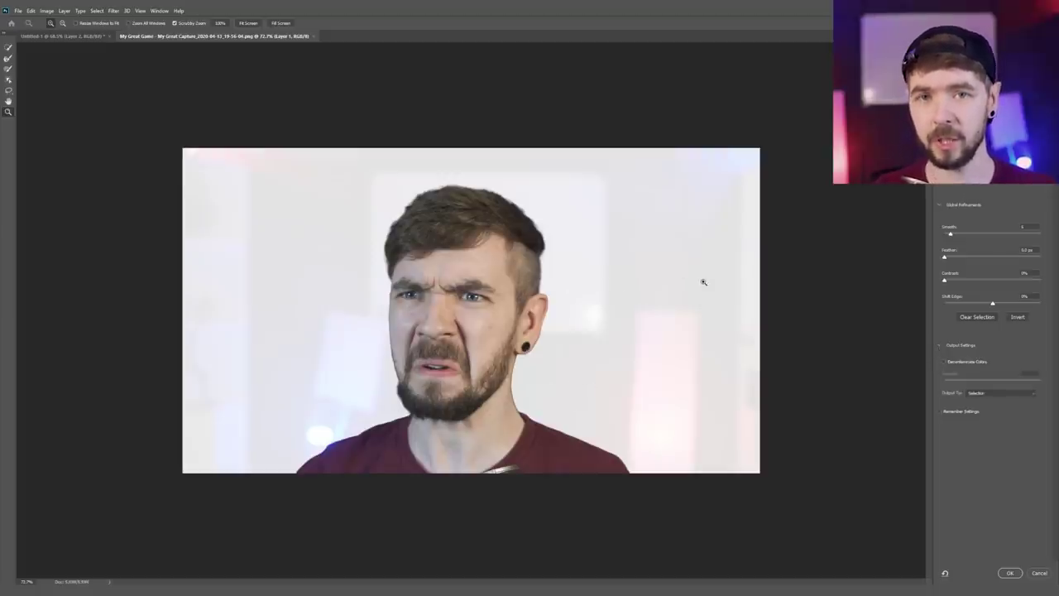
left_click(946, 363)
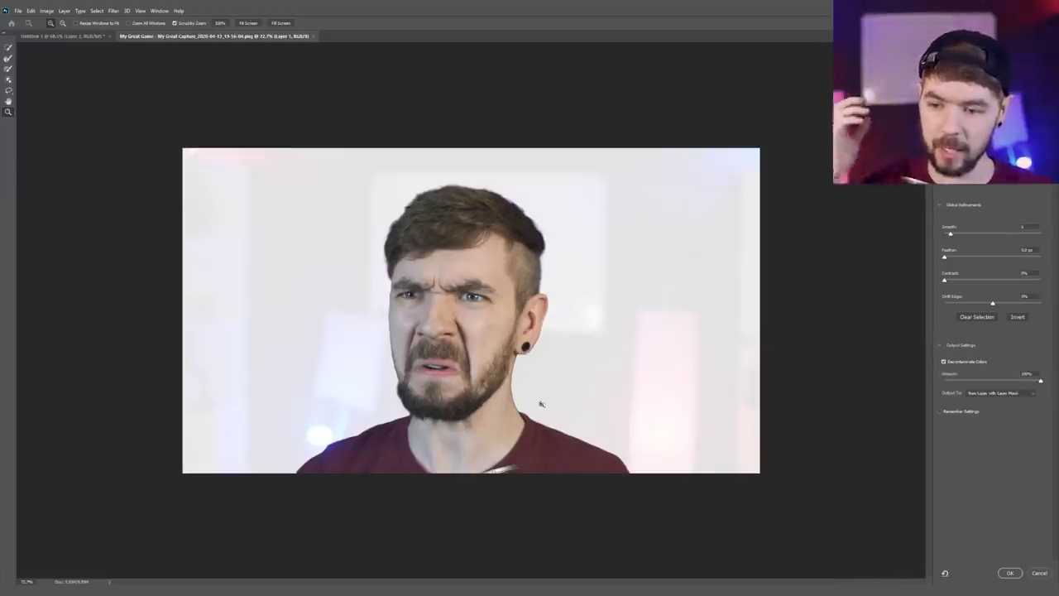
left_click(574, 434)
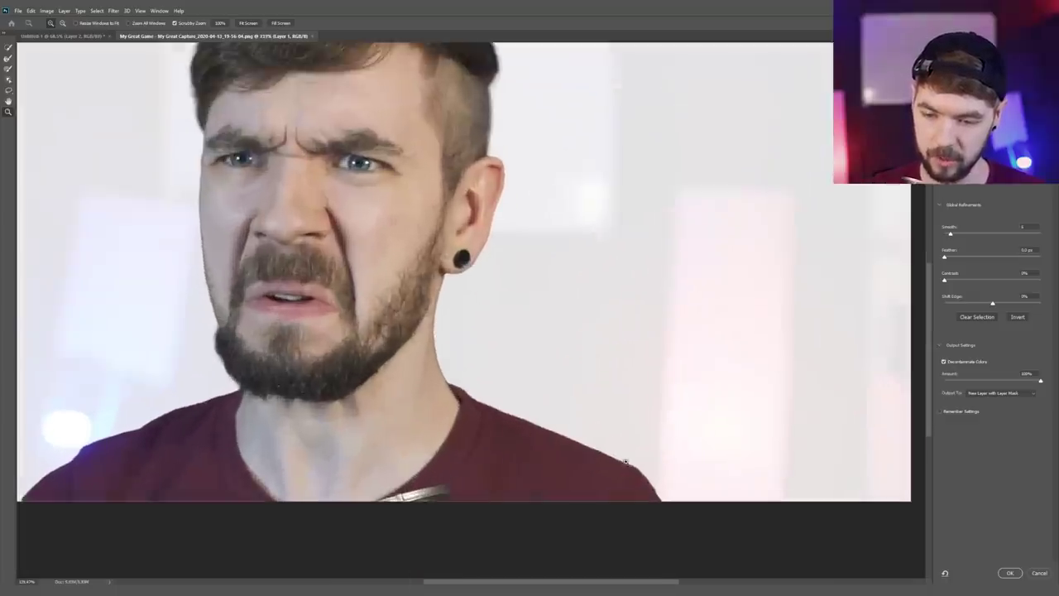
left_click(583, 438)
left_click_drag(671, 354, 576, 355)
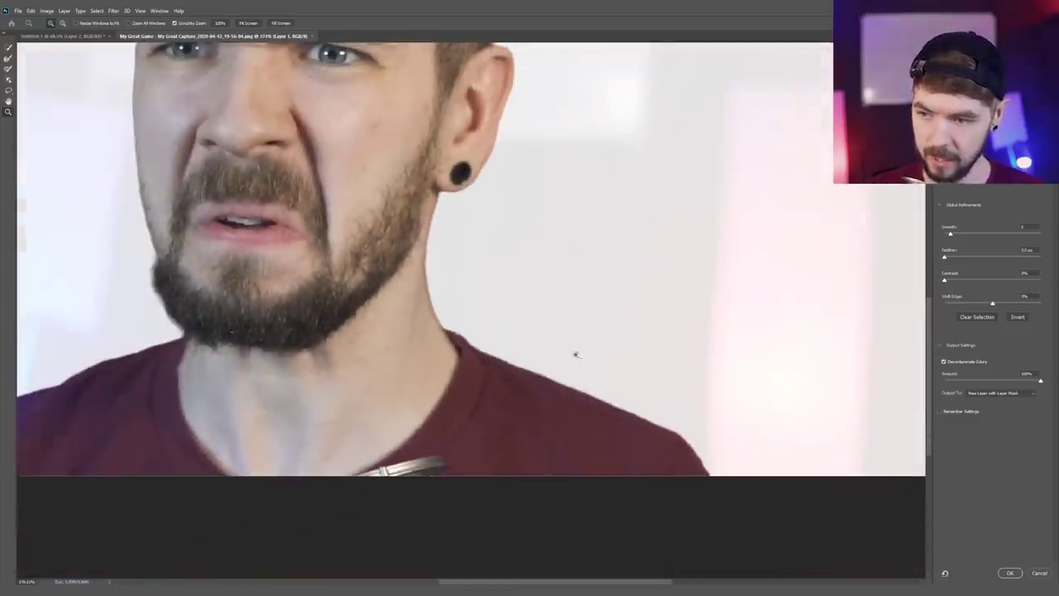
left_click_drag(315, 302, 421, 314)
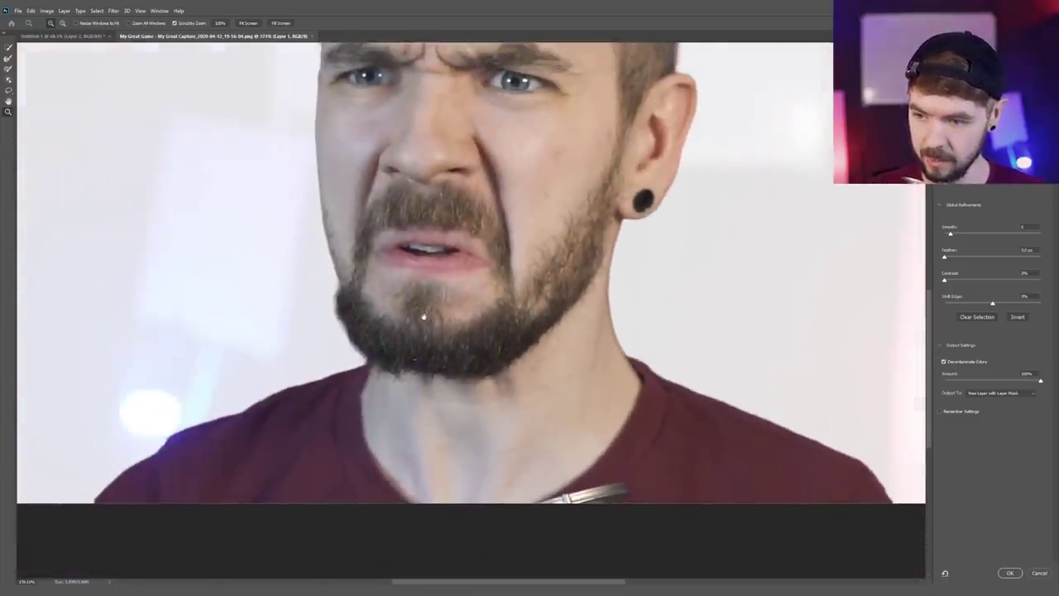
- Compare the cut-out's edges with and without Decontaminate Colors, ending with the option turned off
left_click(944, 362)
left_click(944, 362)
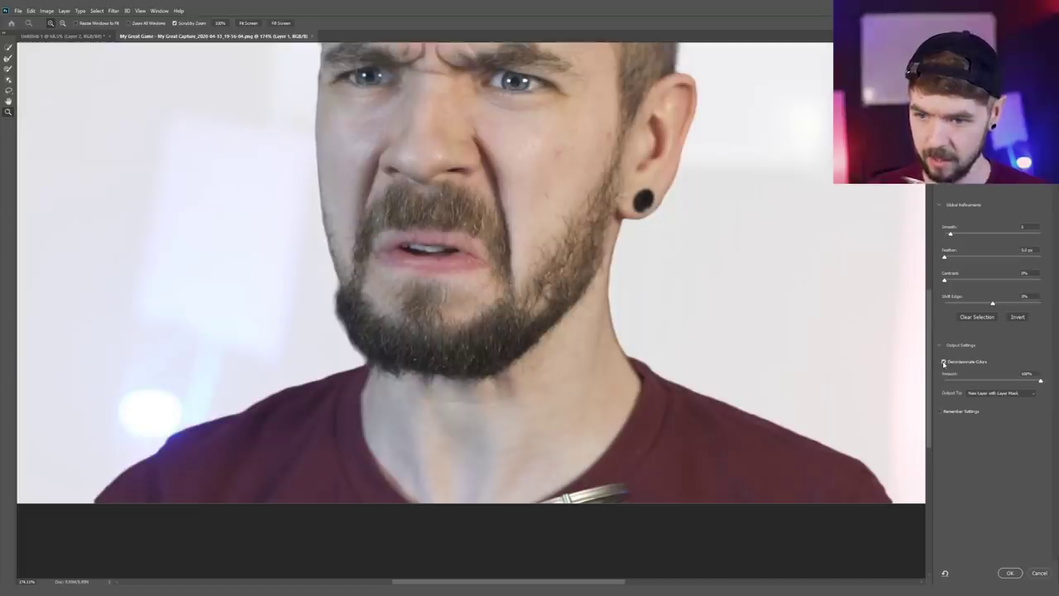
left_click(944, 362)
left_click(944, 362)
left_click_drag(610, 278, 645, 295)
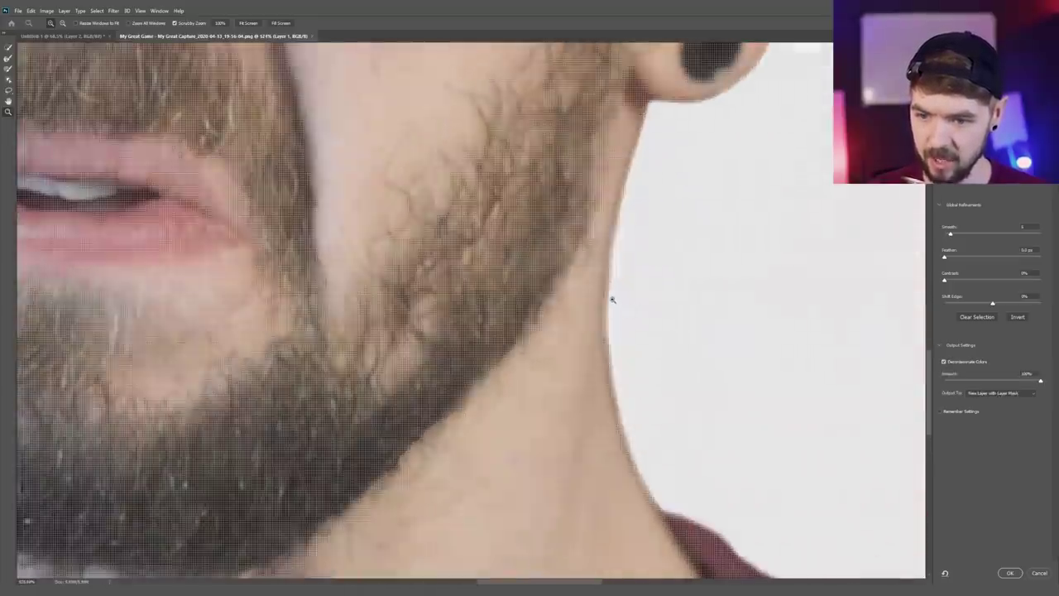
scroll(613, 300, "down", 2)
scroll(658, 287, "down", 3)
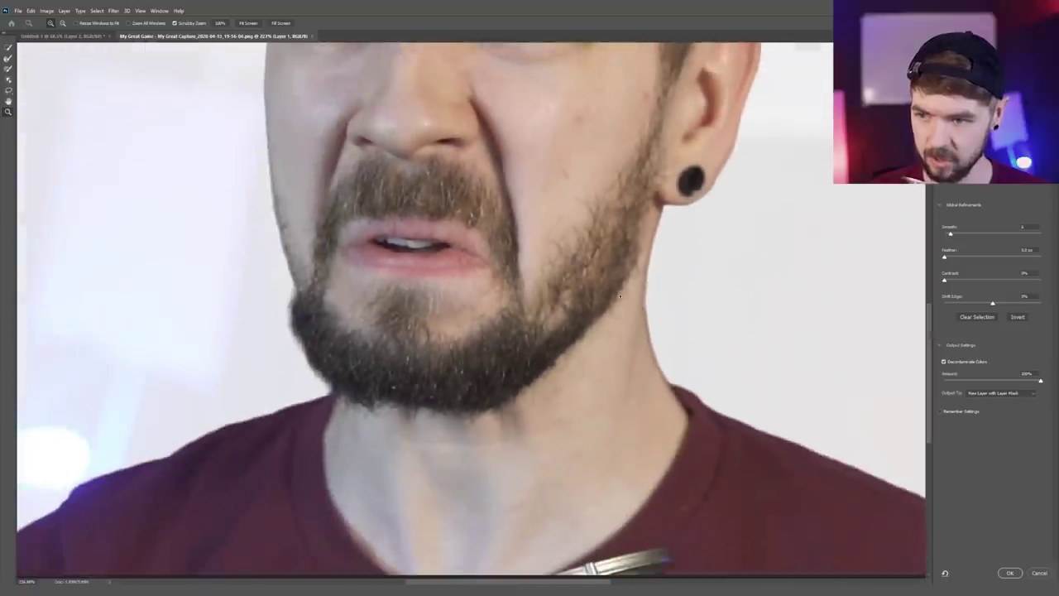
scroll(263, 208, "up", 2)
scroll(807, 393, "down", 5)
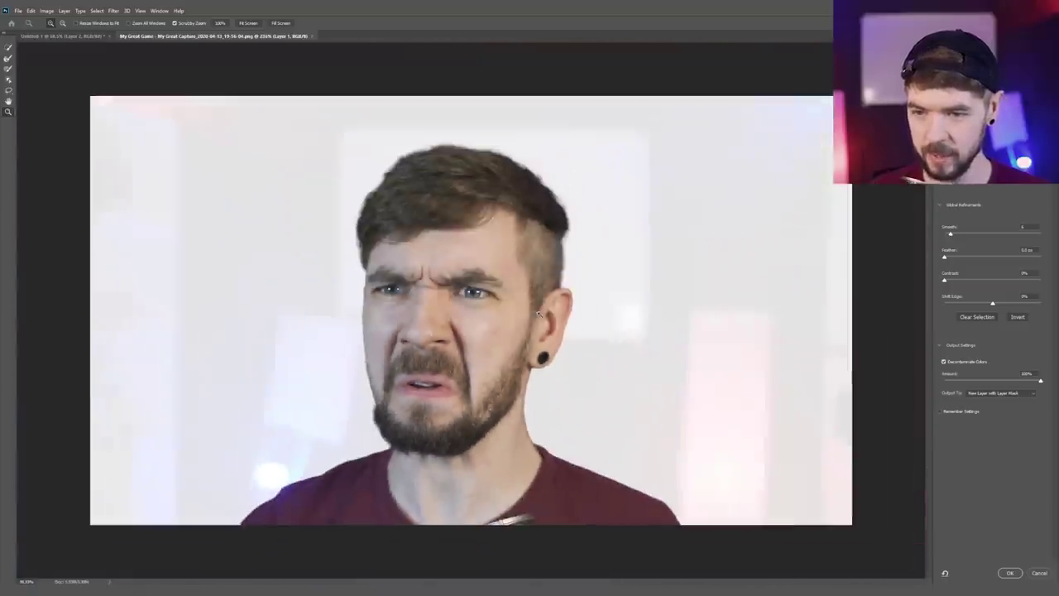
left_click(944, 362)
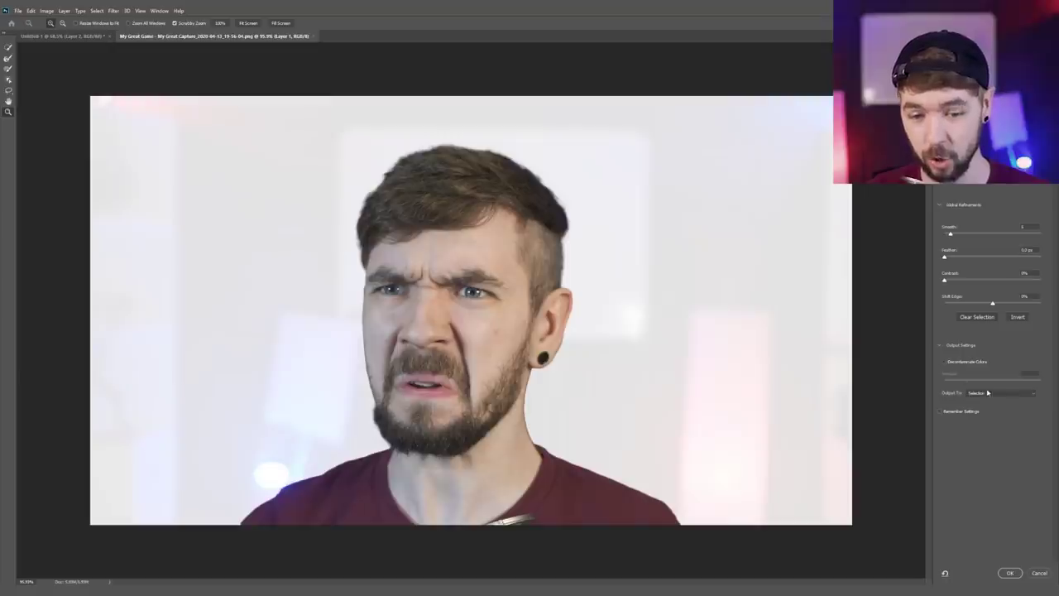
- Raise the Contrast slightly, shift the selection edge a little inward, and apply the refinements as a selection
left_click(940, 345)
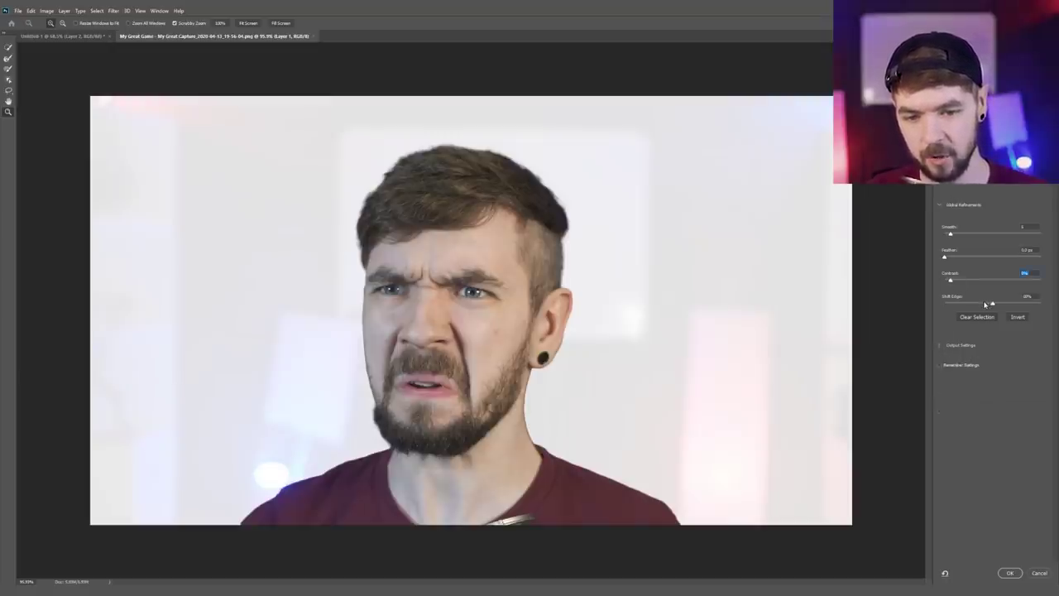
left_click_drag(985, 304, 984, 305)
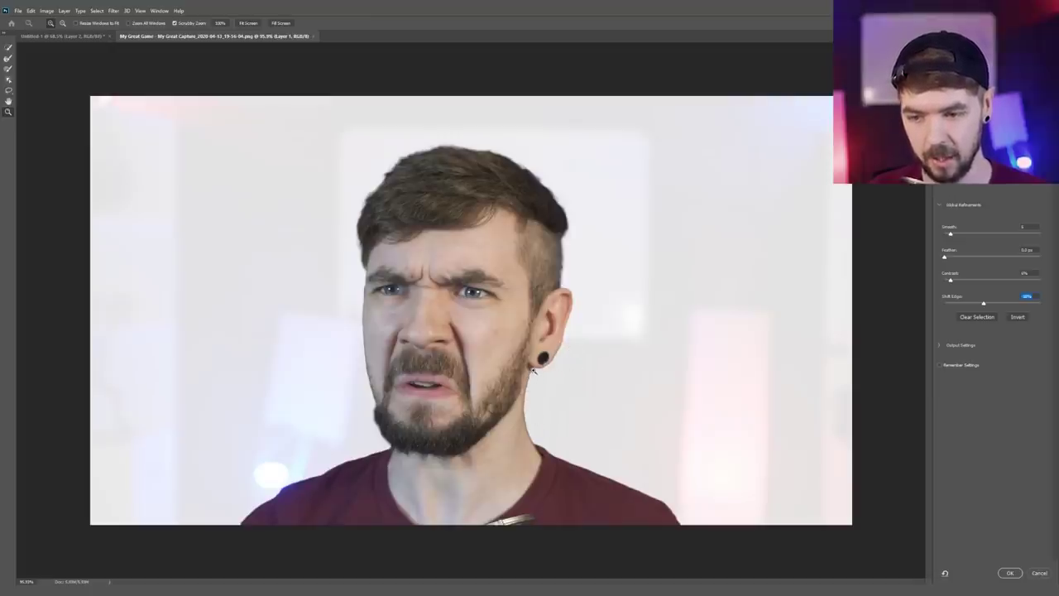
left_click(1010, 573)
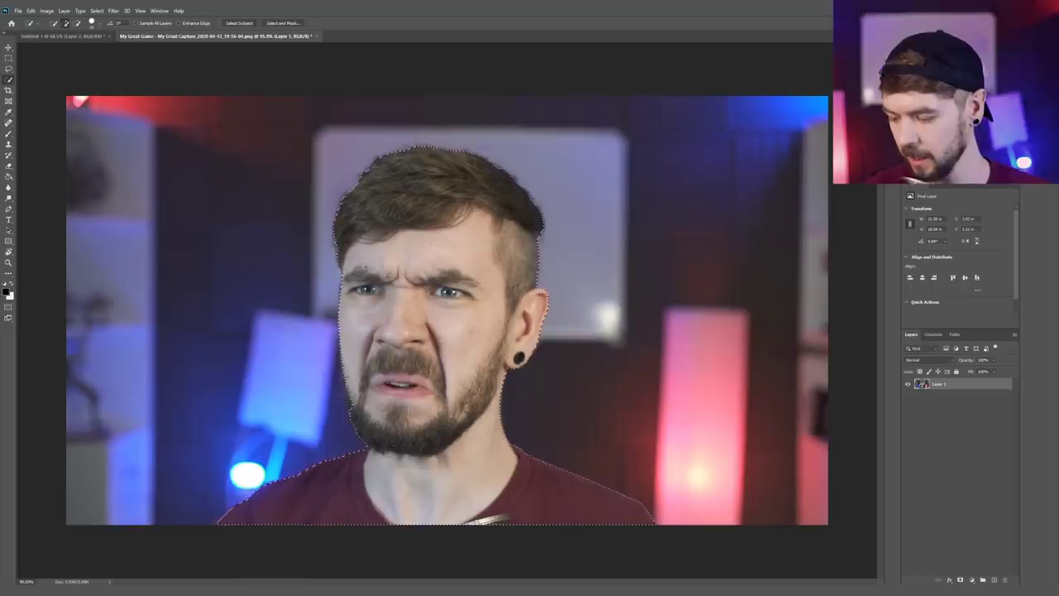
- Bring the man's cut-out into the thumbnail document, flipped horizontally and placed behind the orange portal
left_click(58, 37)
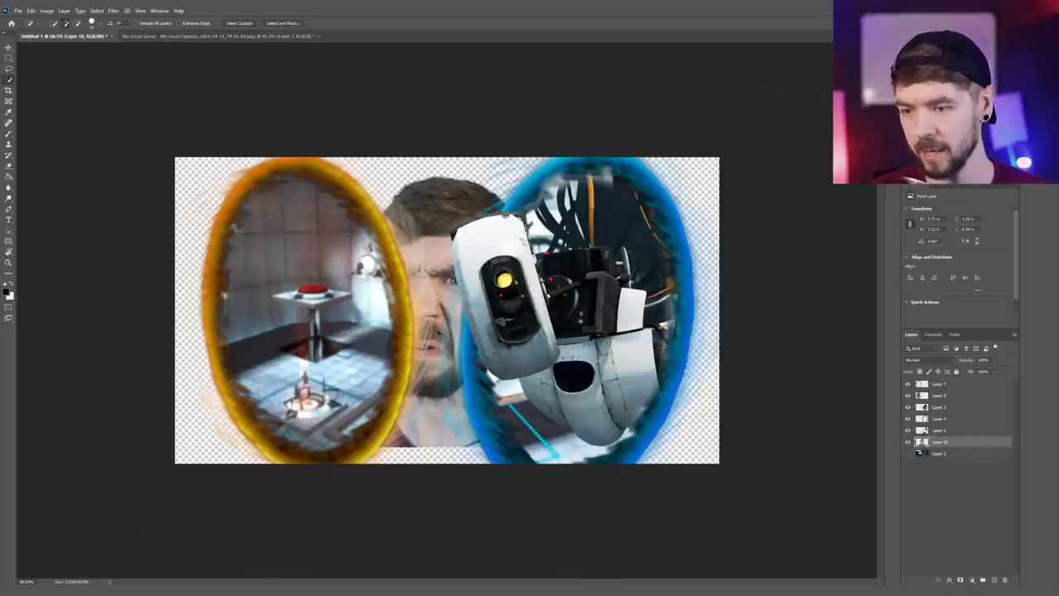
right_click(452, 334)
left_click(490, 480)
left_click_drag(488, 395, 365, 396)
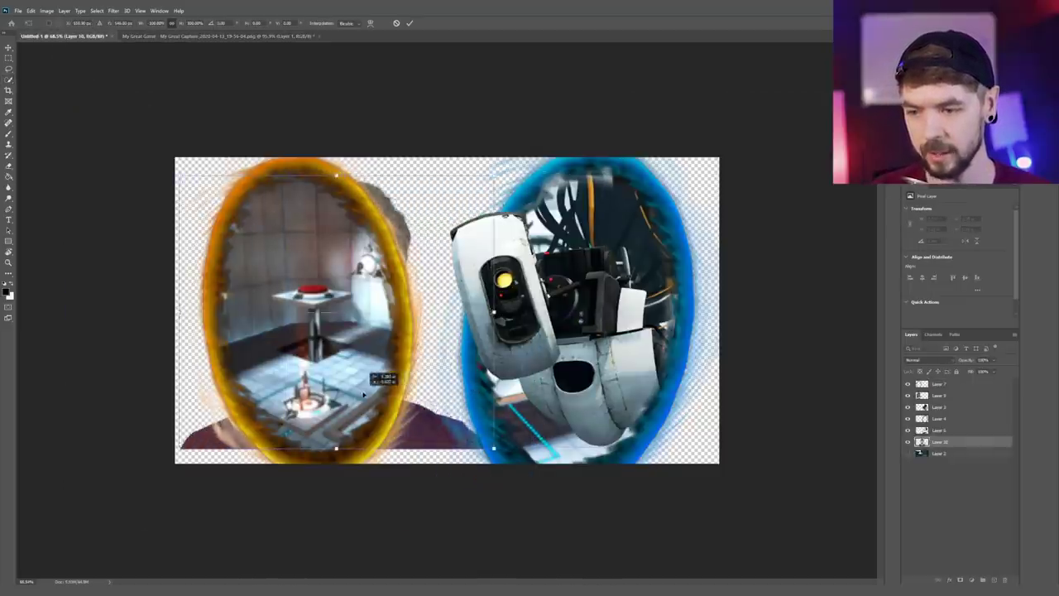
key("Return")
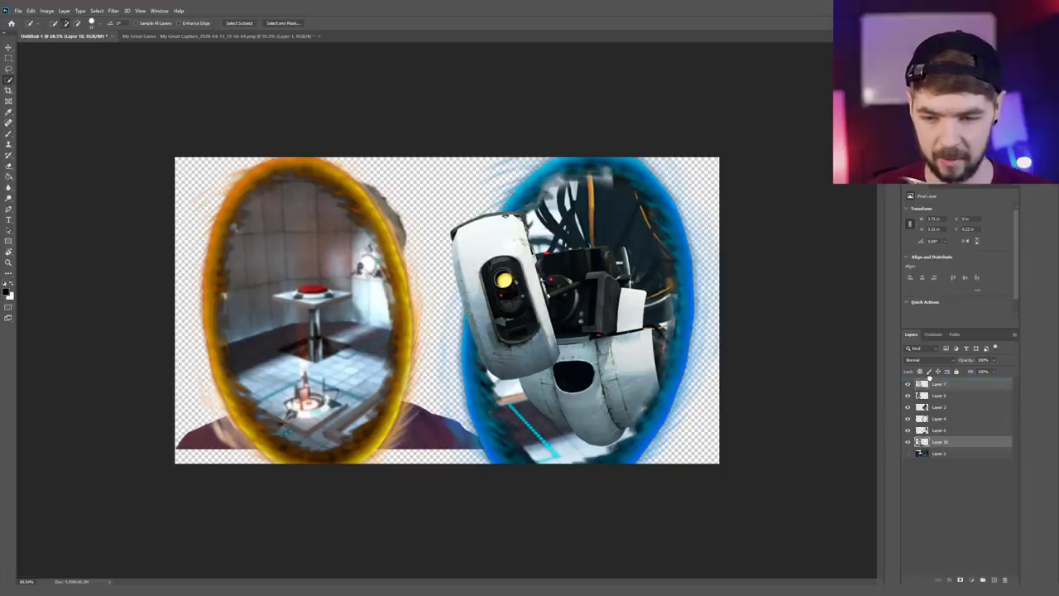
- Move the man's layer to the top of the stack and tilt him slightly clockwise over the orange portal
left_click_drag(930, 376, 931, 380)
scroll(456, 329, "up", 4)
key("ctrl+t")
left_click_drag(581, 336, 577, 365)
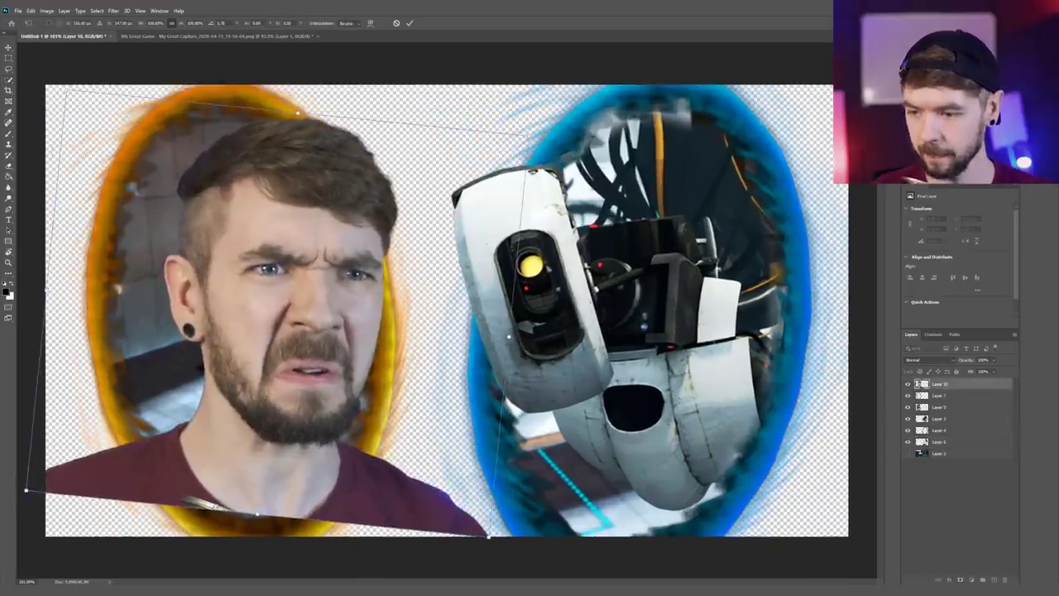
left_click_drag(509, 337, 447, 359)
key("Return")
- Erase the part of the shoulder that extends past the orange portal on the side facing GLaDOS
key("z")
mouse_move(355, 405)
left_mouse_down()
mouse_move(390, 406)
mouse_move(346, 407)
left_mouse_up()
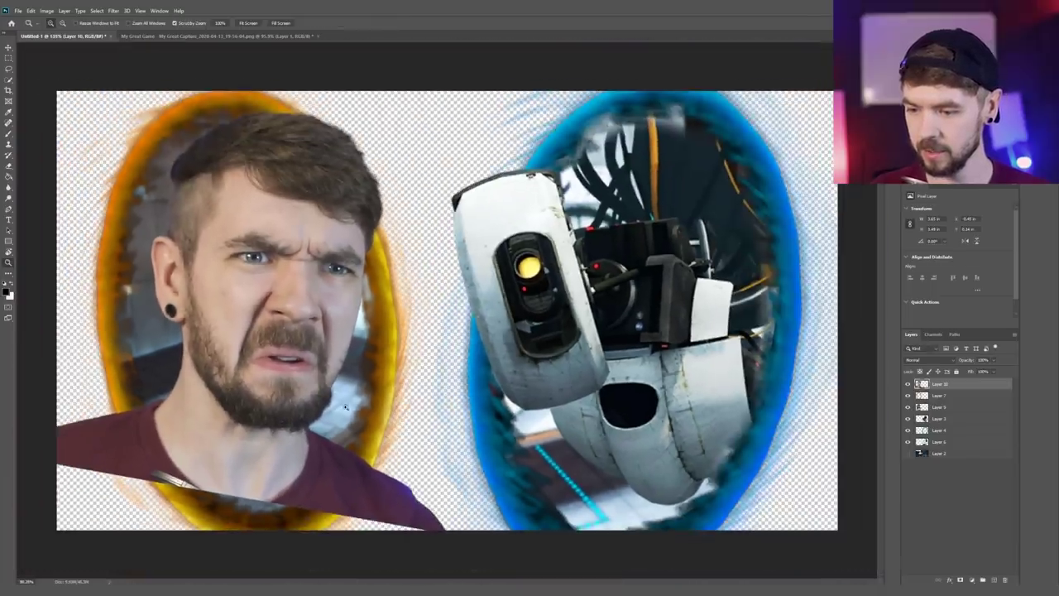
key("e")
mouse_move(443, 527)
left_mouse_down()
mouse_move(374, 492)
mouse_move(354, 498)
mouse_move(349, 462)
mouse_move(341, 501)
mouse_move(302, 534)
left_mouse_up()
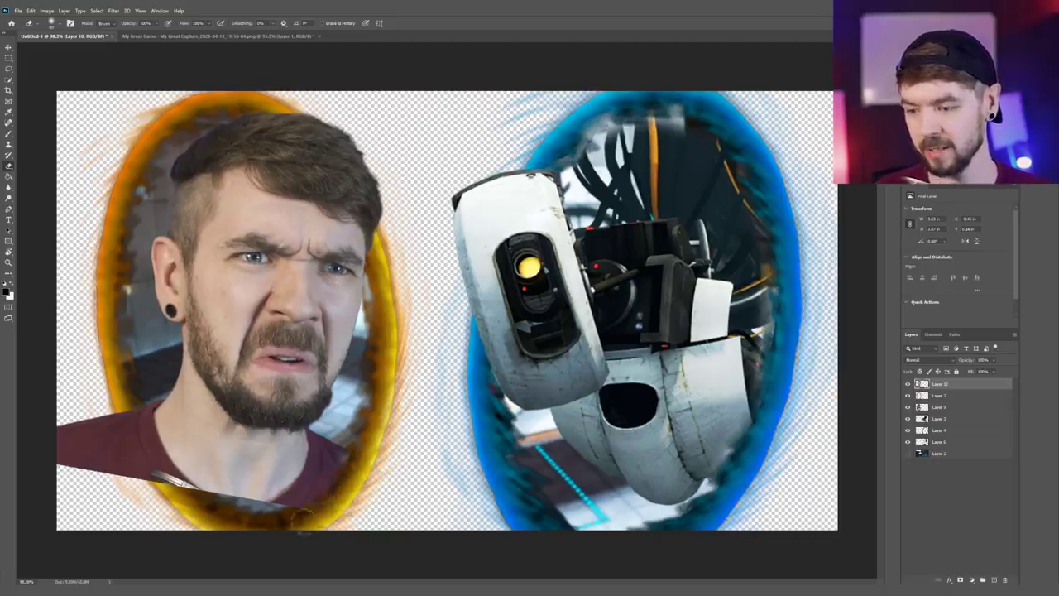
- Move the man's cut-out slightly down so his chest sits nearer the orange portal's lower rim
key("ctrl+minus")
key("ctrl+t")
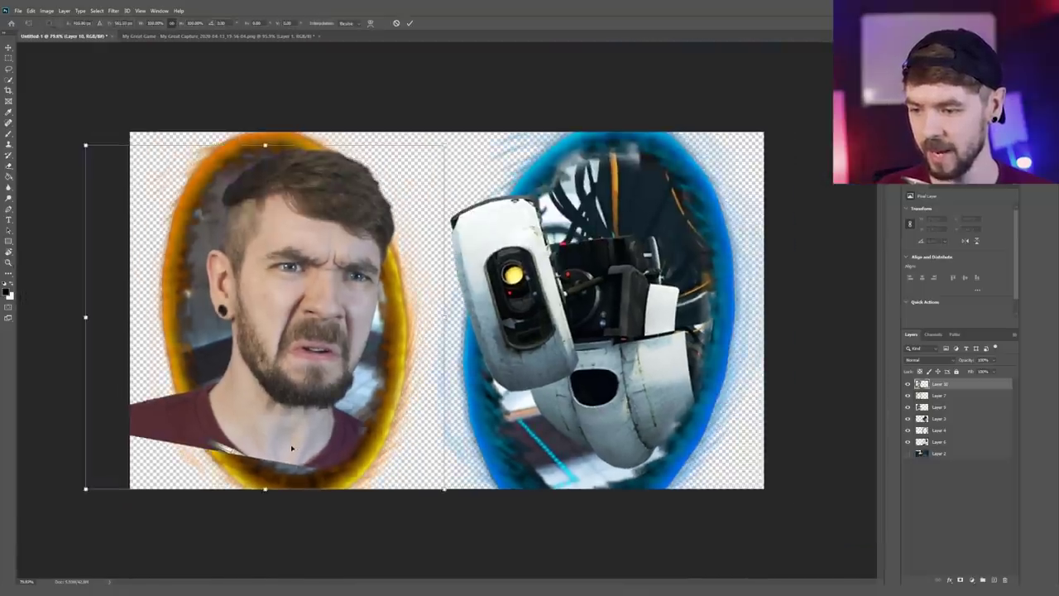
left_click_drag(292, 448, 298, 426)
key("Return")
- Erase the shirt and outer shoulder that spill over the orange portal's lower and outer rim
key("z")
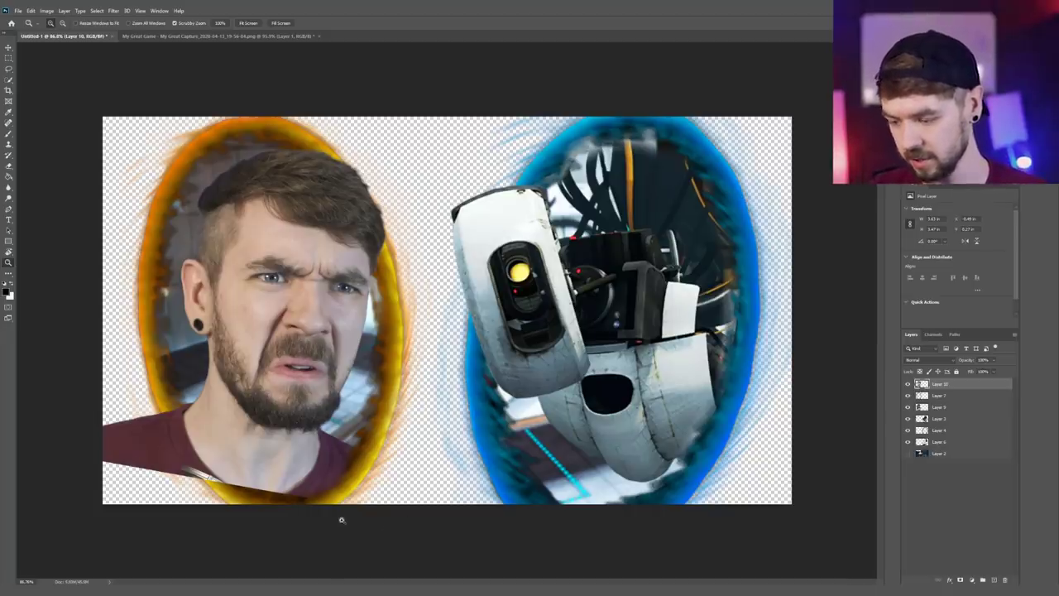
key("e")
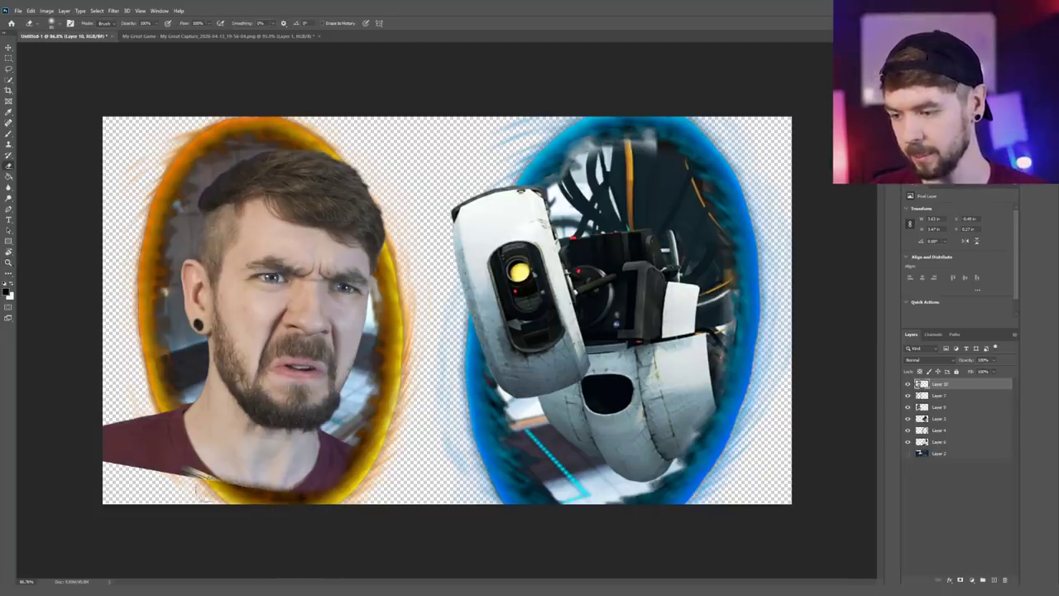
left_click_drag(198, 485, 169, 426)
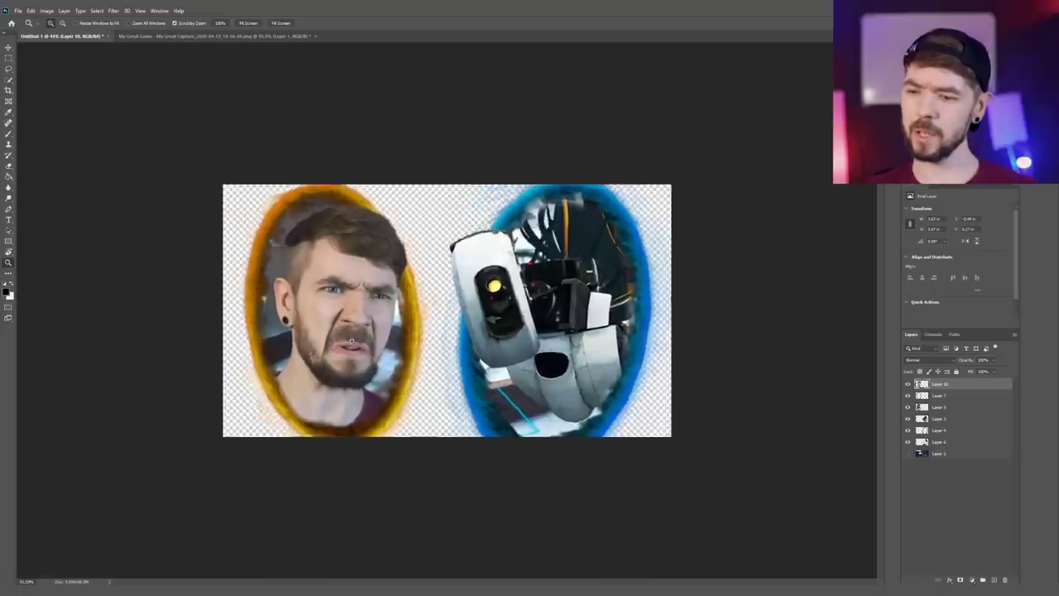
left_click(351, 339)
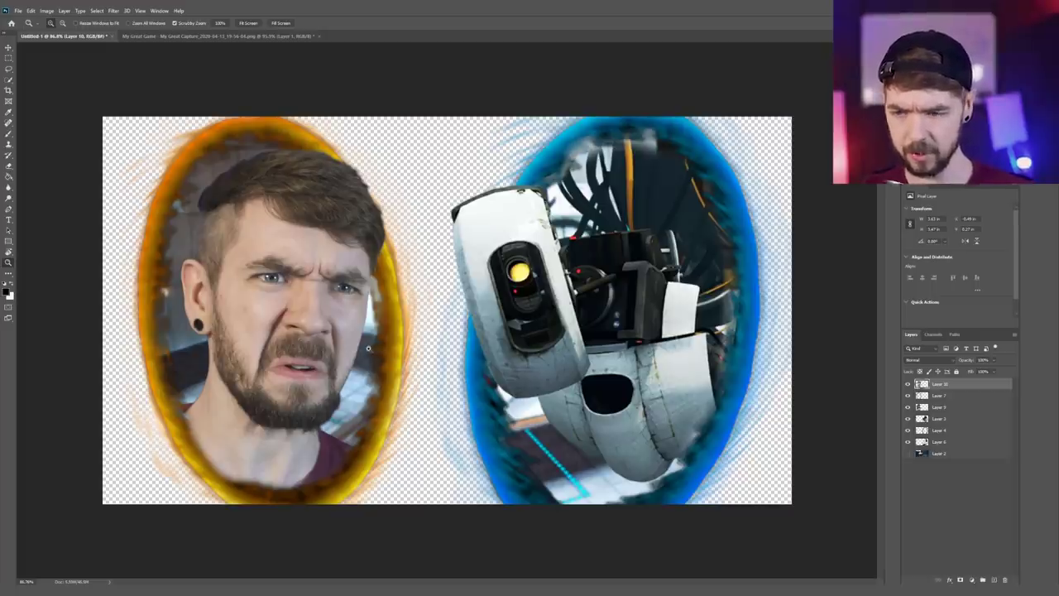
- Try Auto Tone on the man's cut-out layer
left_click(46, 11)
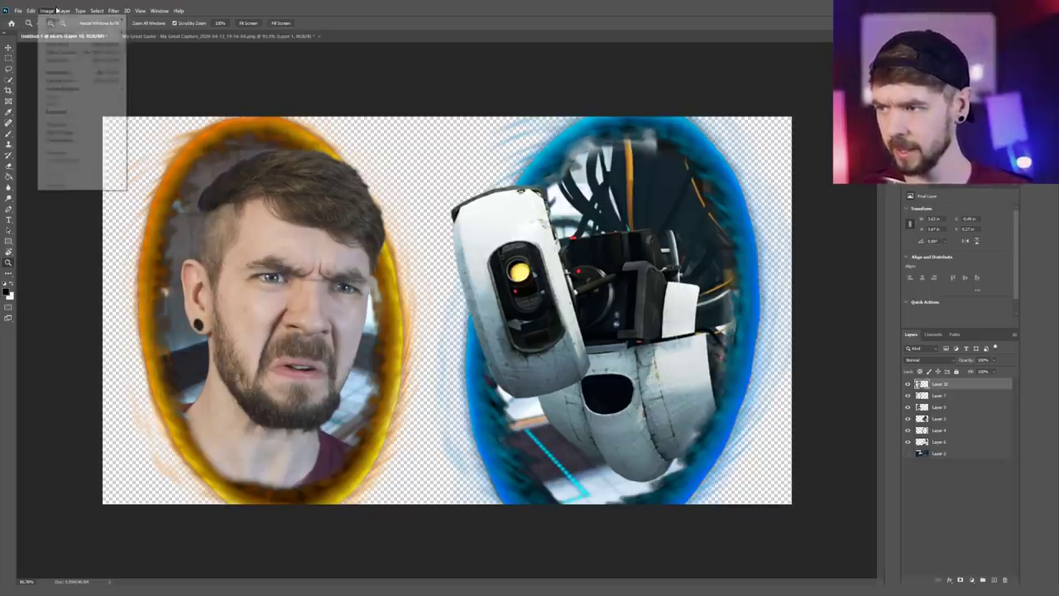
left_click(278, 178)
left_click_drag(278, 178, 354, 268)
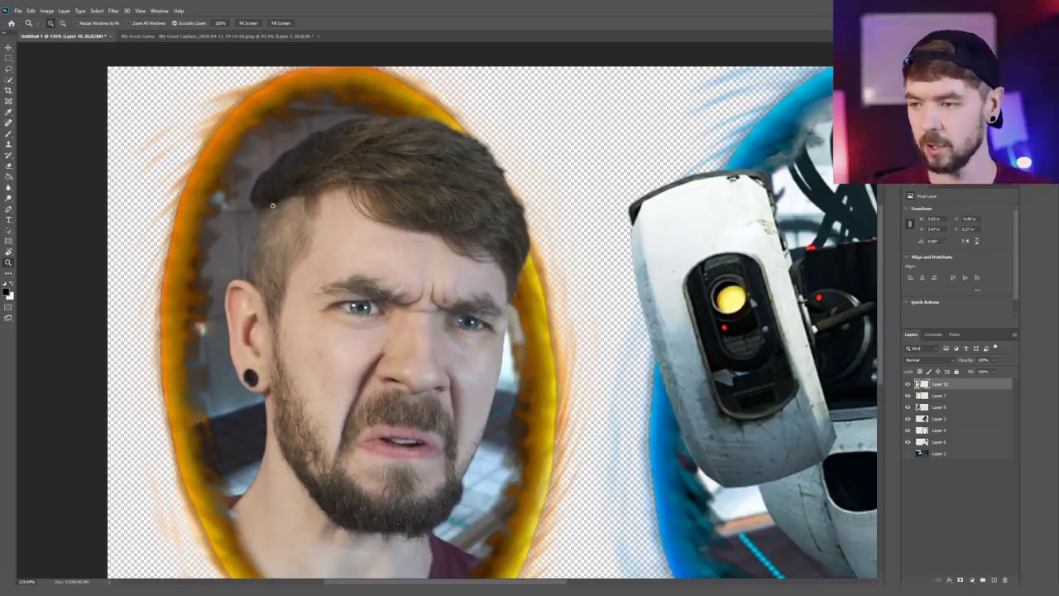
left_click(30, 9)
left_click(57, 43)
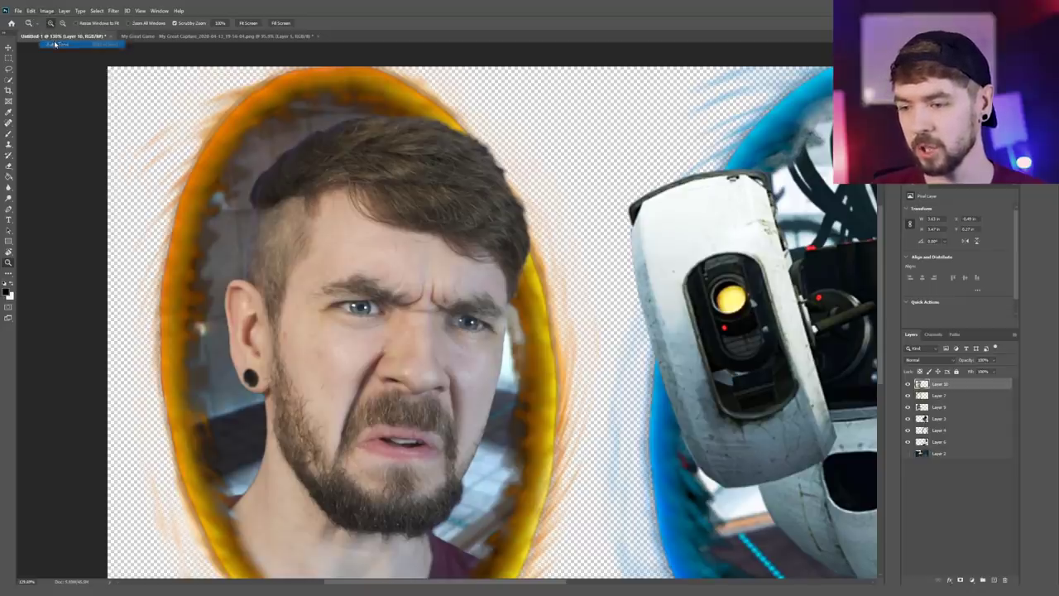
left_click_drag(398, 339, 312, 340)
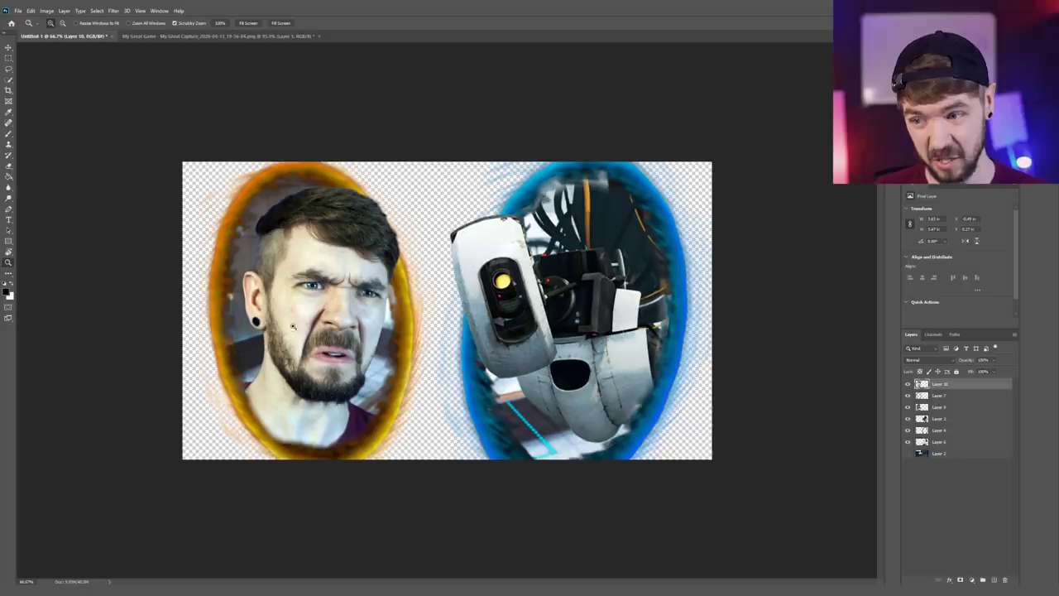
left_click_drag(290, 328, 293, 291)
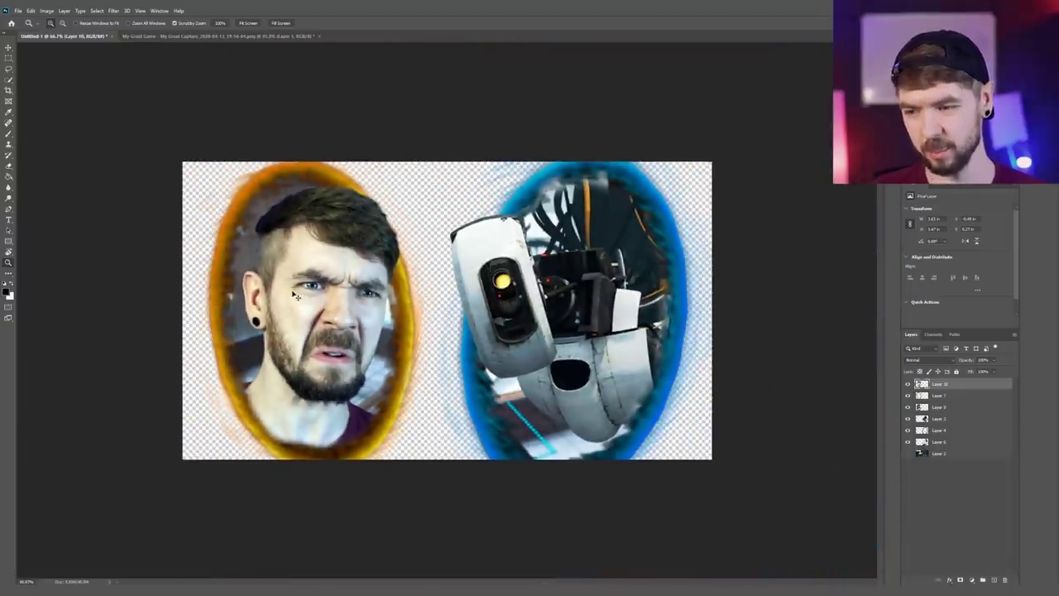
key("ctrl+z")
- Try Auto Contrast on the man's cut-out layer
left_click(47, 11)
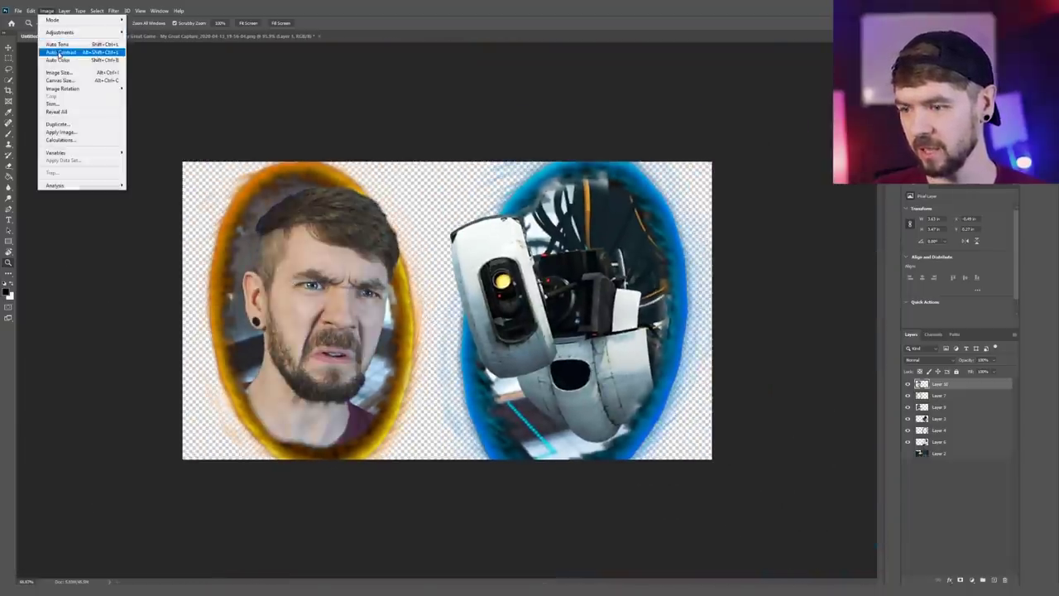
left_click(69, 53)
left_click_drag(206, 197, 234, 201)
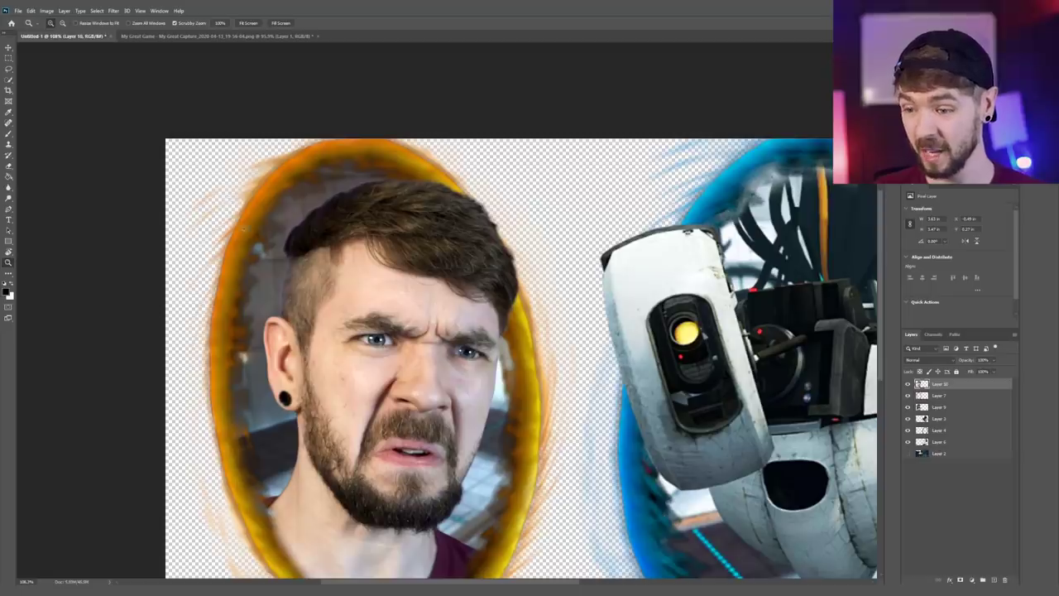
left_click_drag(265, 296, 363, 230)
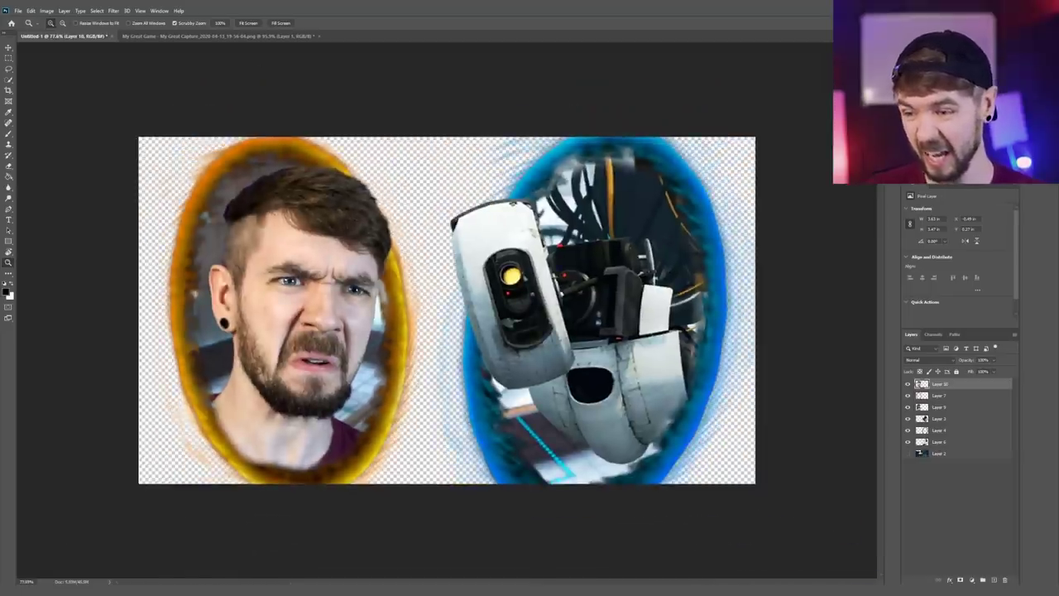
- Try Auto Color on the man's cut-out layer
left_click(46, 10)
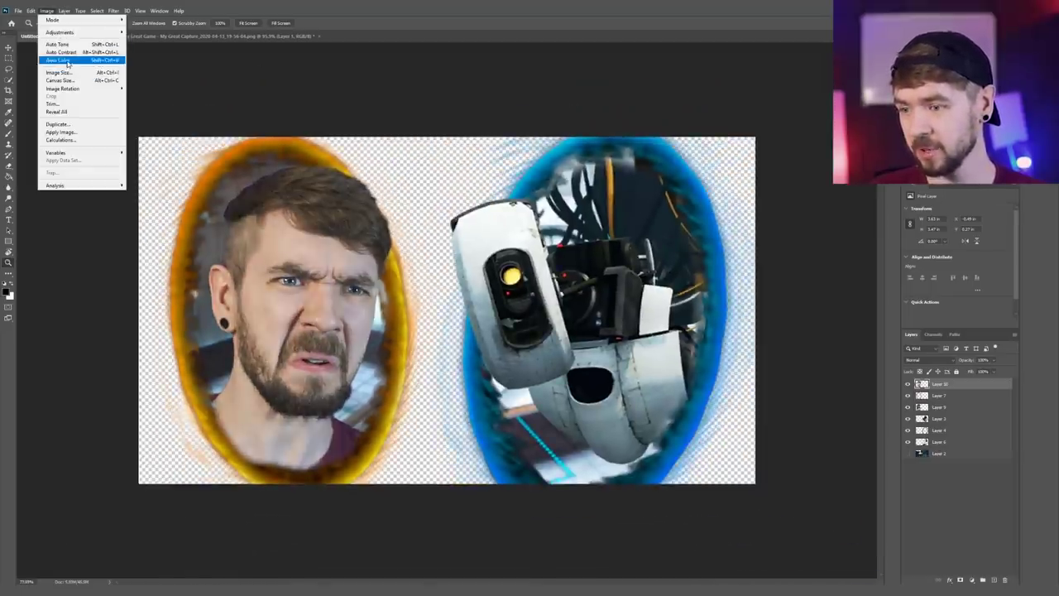
left_click(68, 63)
left_click_drag(200, 253, 354, 293)
left_click_drag(645, 309, 438, 317)
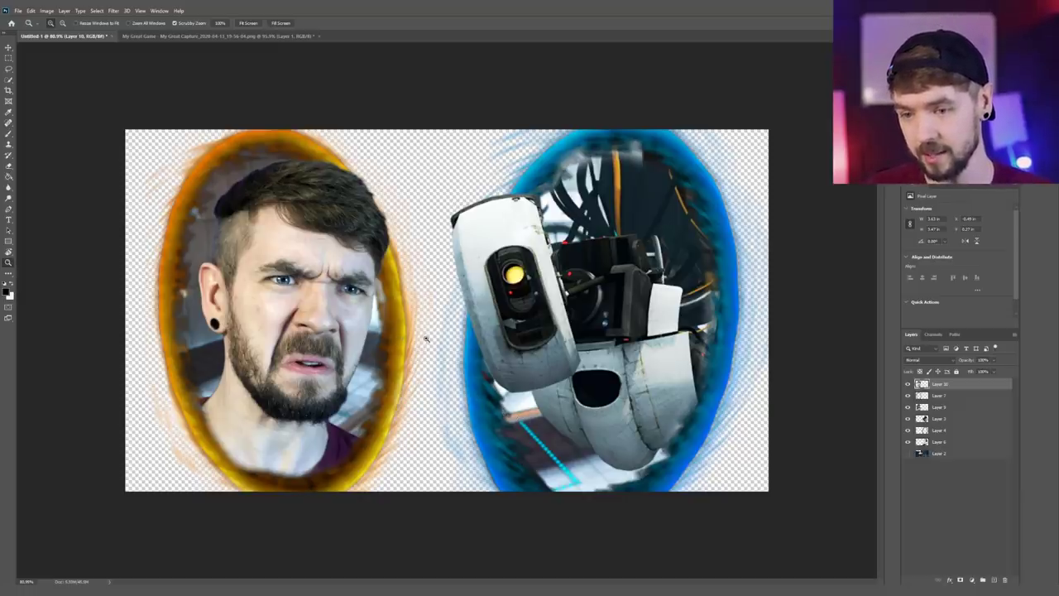
mouse_move(258, 270)
left_mouse_down()
mouse_move(223, 269)
mouse_move(240, 272)
left_mouse_up()
key("ctrl+z")
- Apply a Curves adjustment to the man's layer with a shadow point and a highlight point at input 186, output 177
left_click(46, 10)
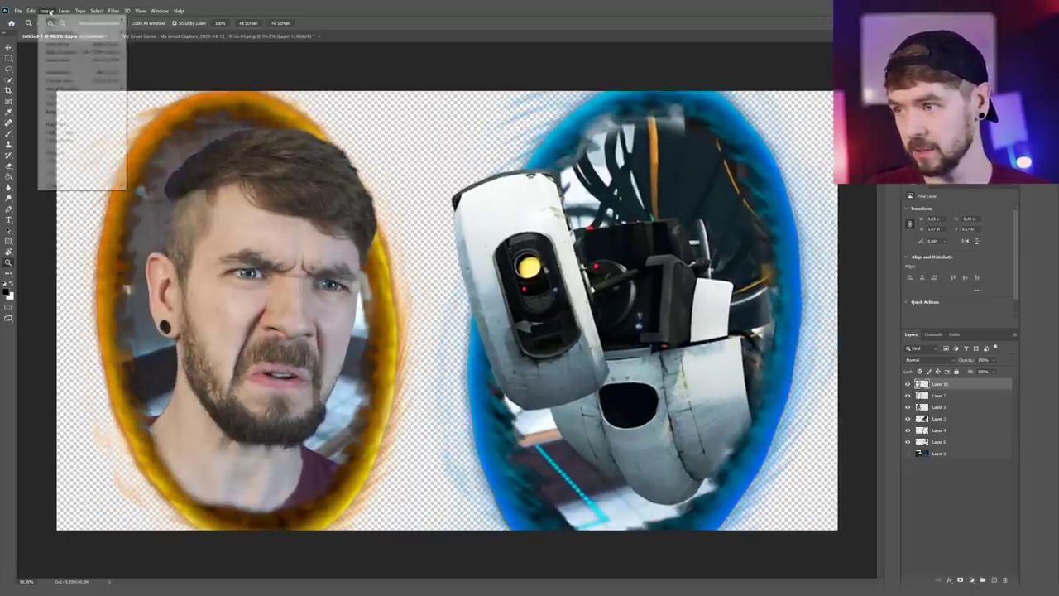
mouse_move(66, 33)
left_click(140, 47)
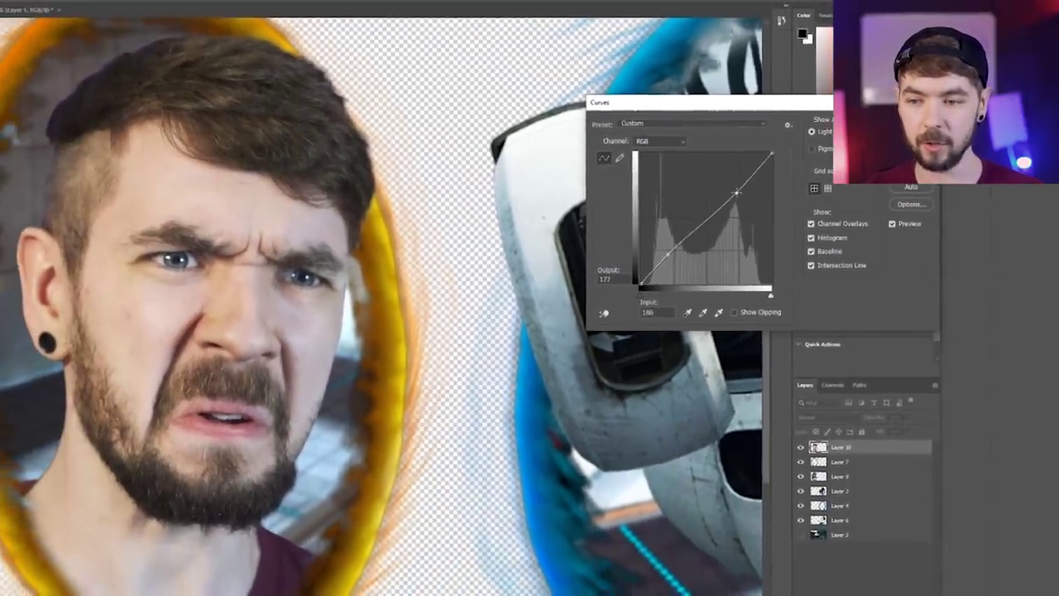
left_click(617, 217)
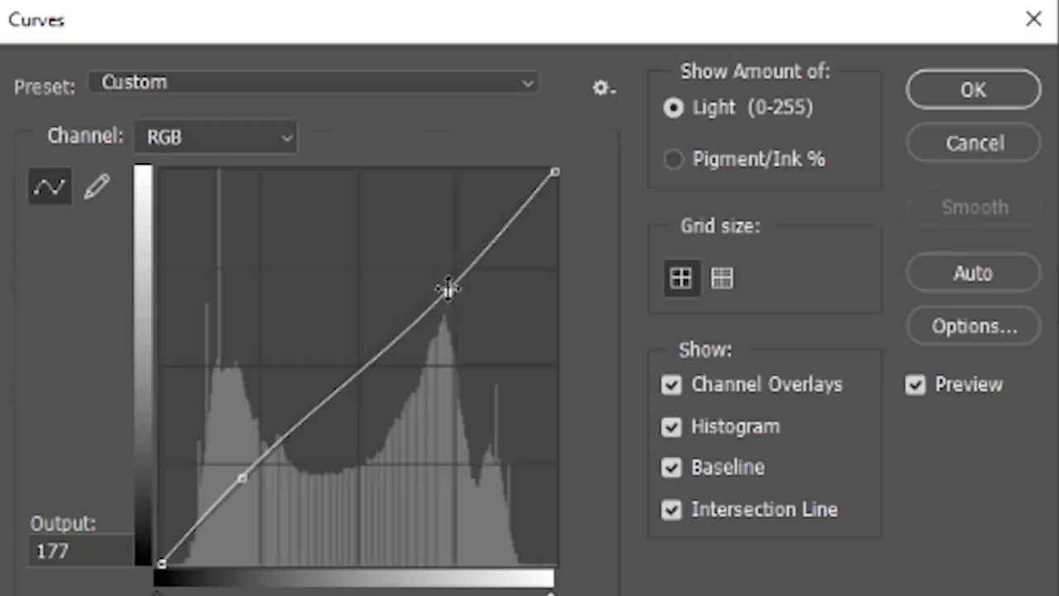
left_click(908, 125)
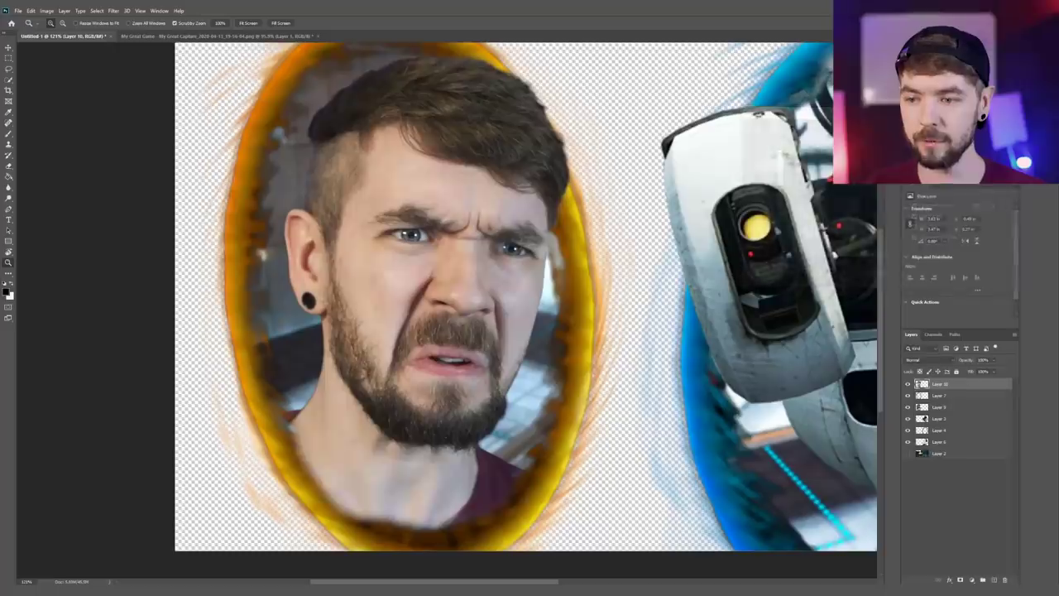
- Try raising the brightness and contrast of the man's layer with Brightness/Contrast
left_click(46, 11)
mouse_move(59, 31)
left_click(142, 33)
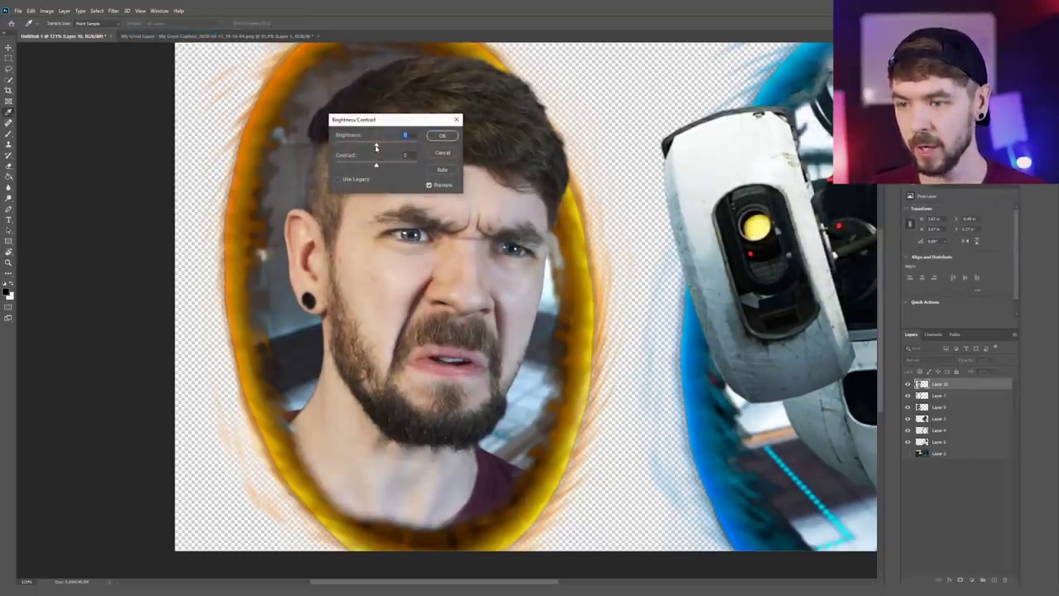
left_click_drag(377, 147, 392, 164)
left_click(443, 152)
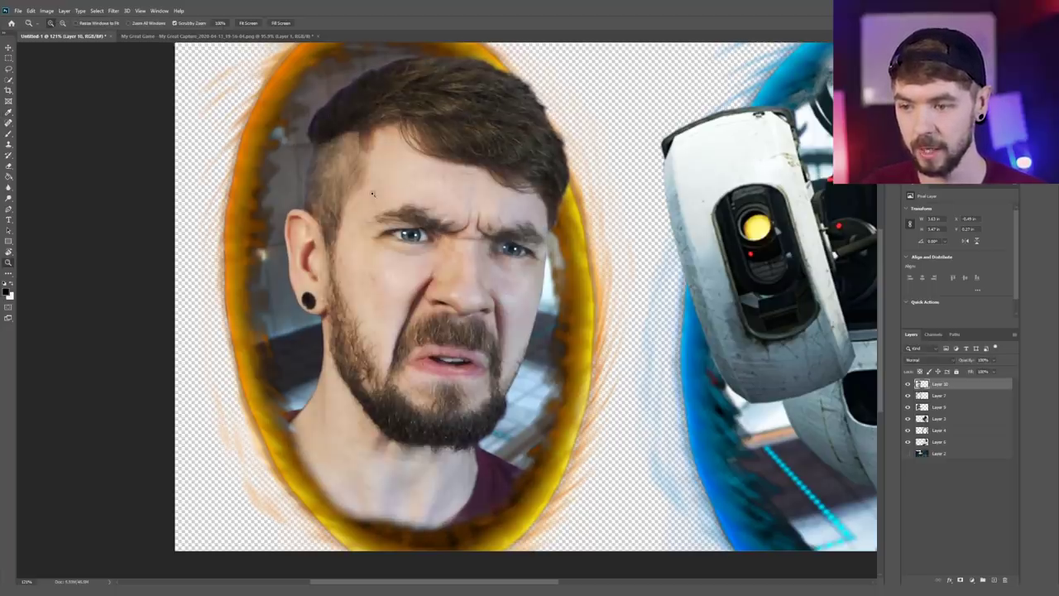
key("z")
- Shape a Curves adjustment on the man's layer with one shadow and one highlight point, and compare it using the preview
left_click(46, 11)
mouse_move(58, 32)
left_click(143, 49)
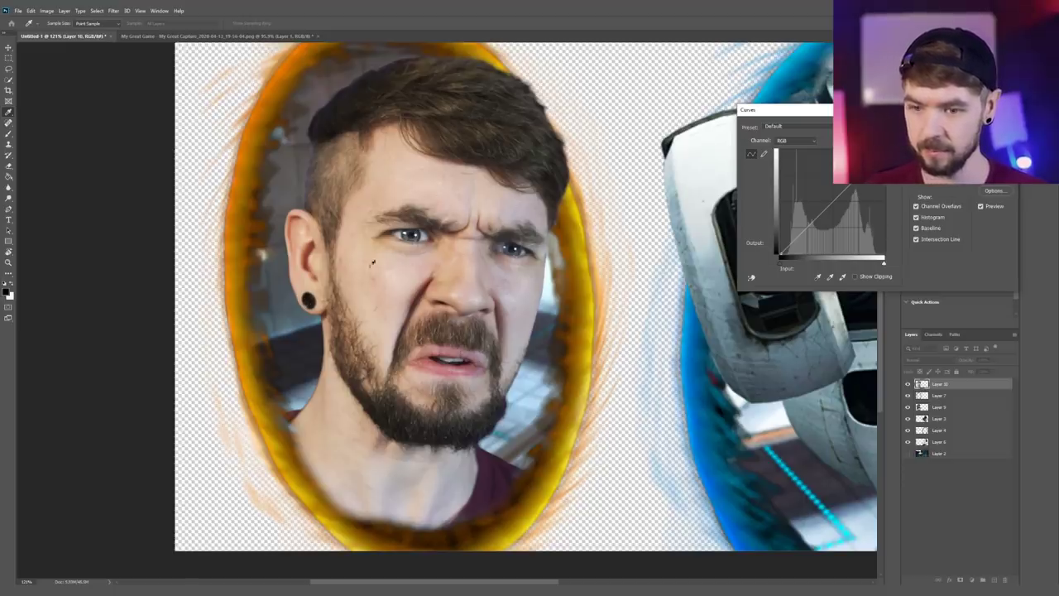
left_click_drag(805, 231, 802, 229)
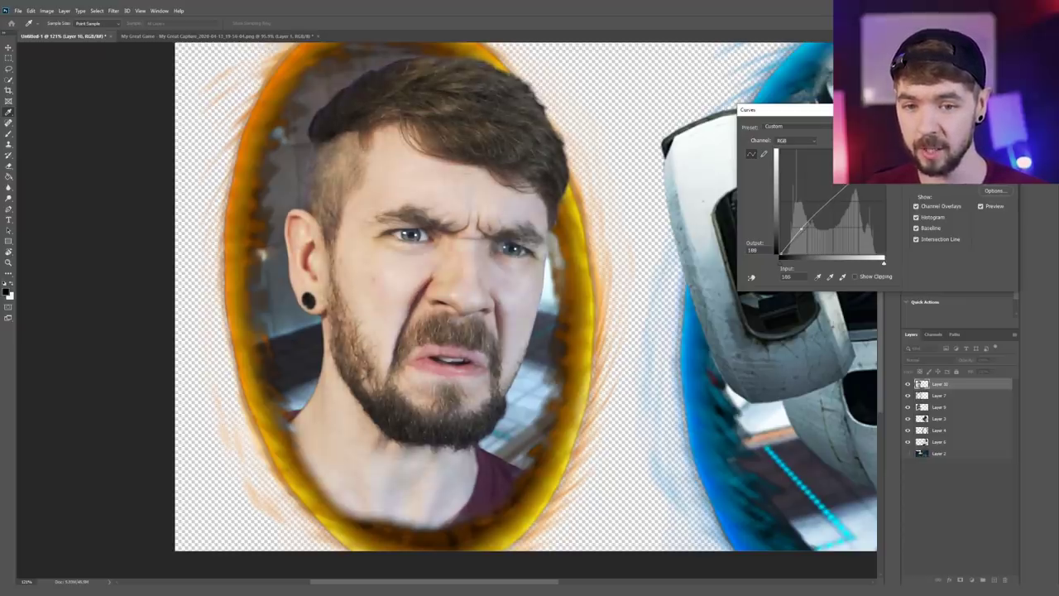
left_click_drag(855, 176, 856, 177)
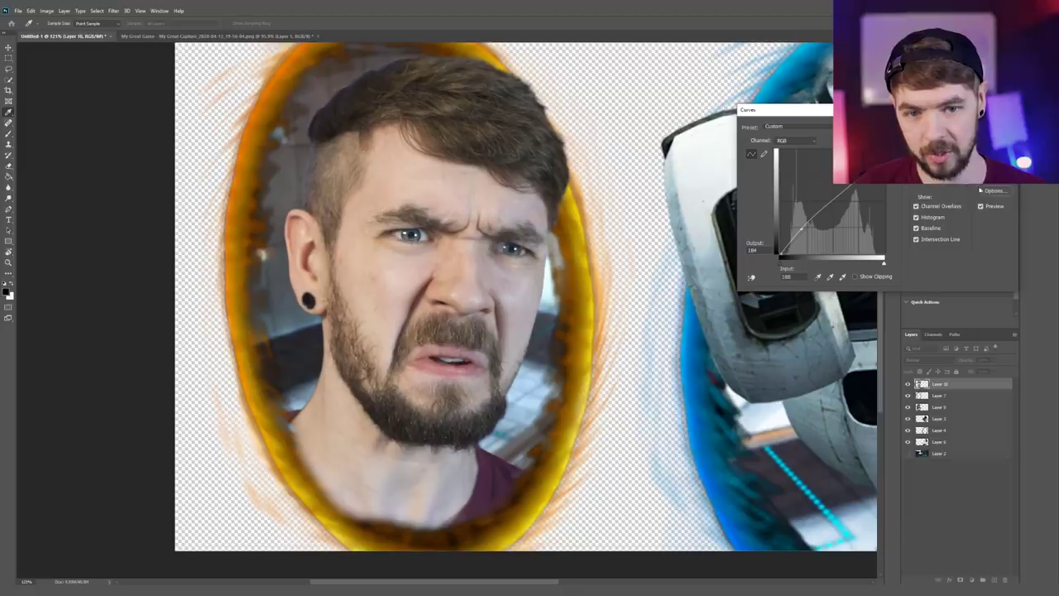
left_click(981, 205)
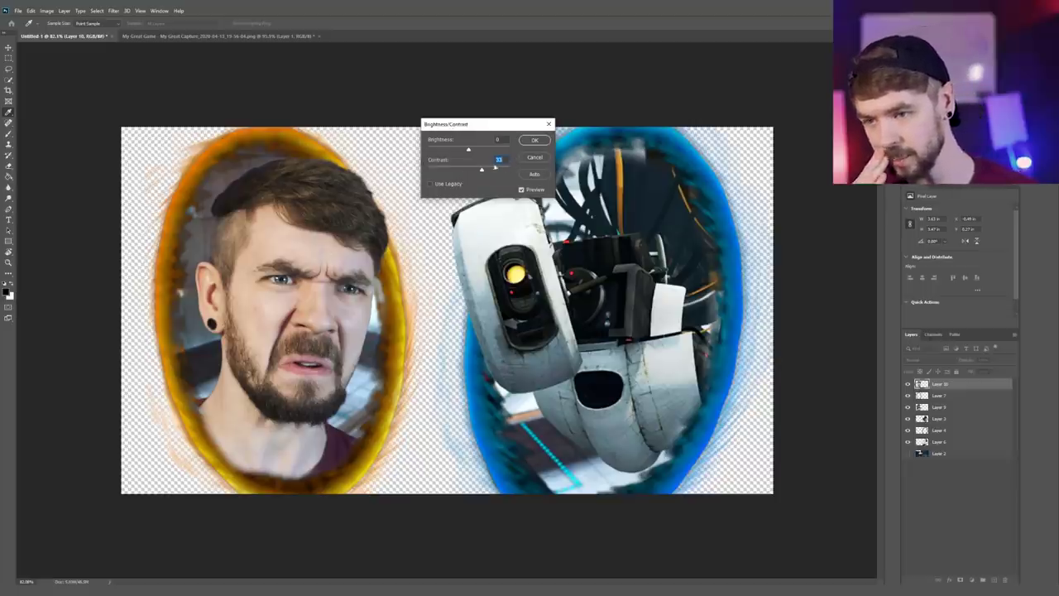
- Set the contrast of the man's layer to 33 with Brightness/Contrast
left_click(535, 140)
left_click_drag(263, 317, 283, 317)
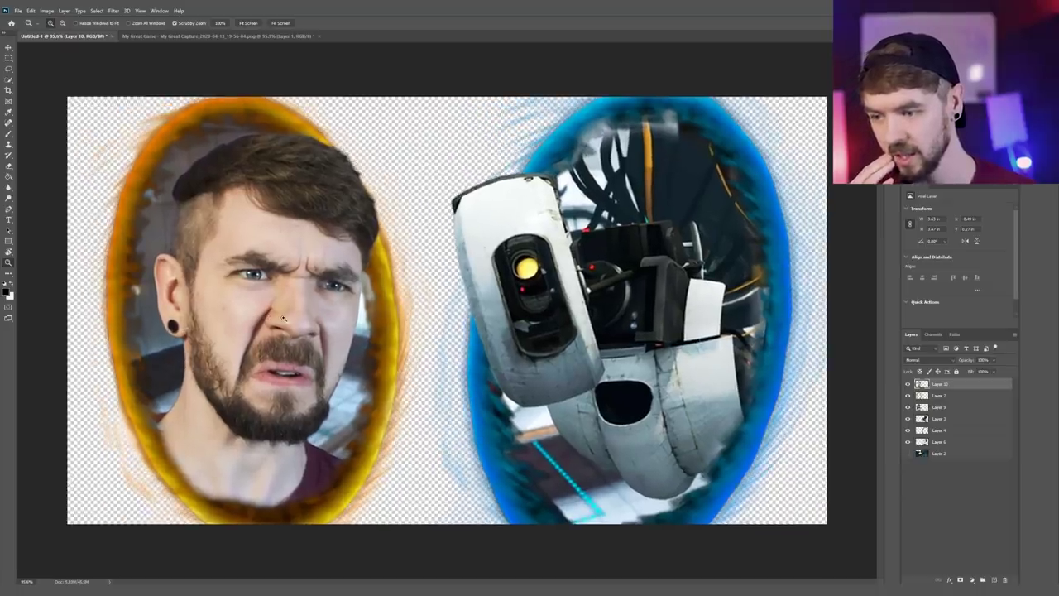
- Set the man's layer to vibrance +9 and saturation +13, comparing the result with the original before applying it
left_click(46, 11)
mouse_move(82, 32)
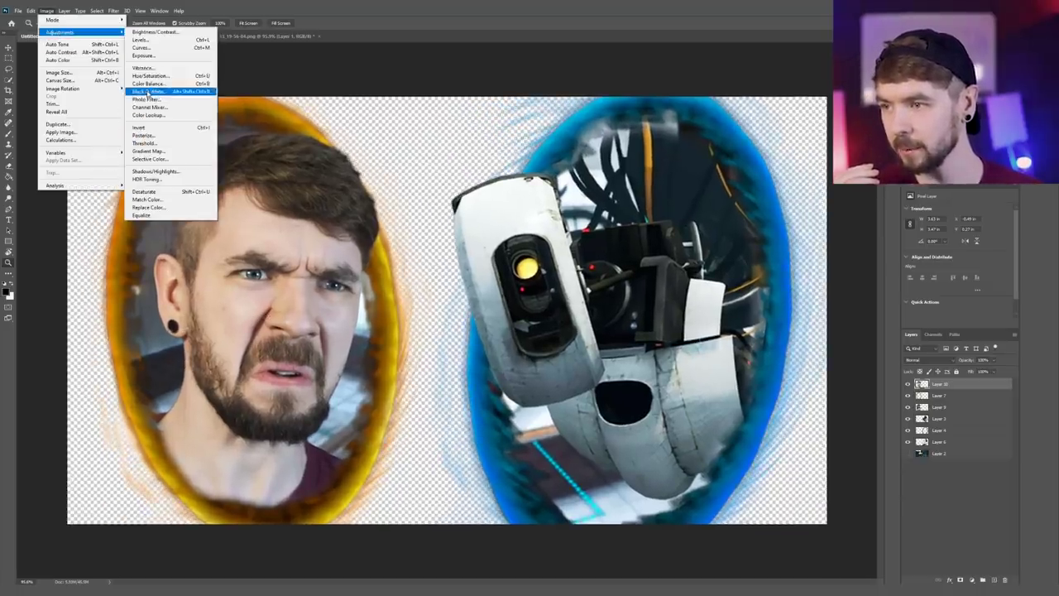
left_click(143, 67)
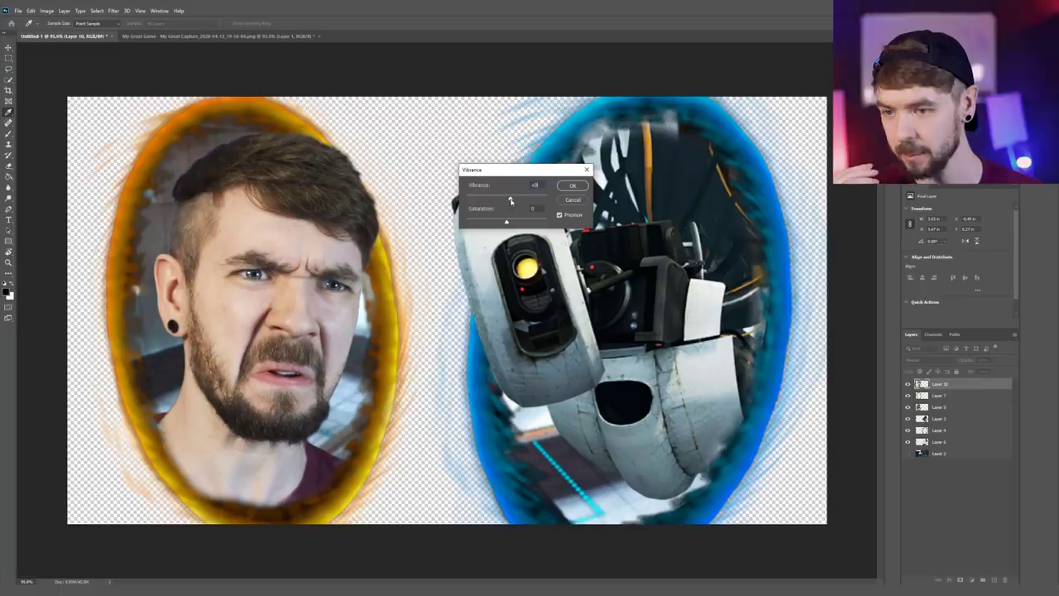
left_click_drag(508, 221, 513, 223)
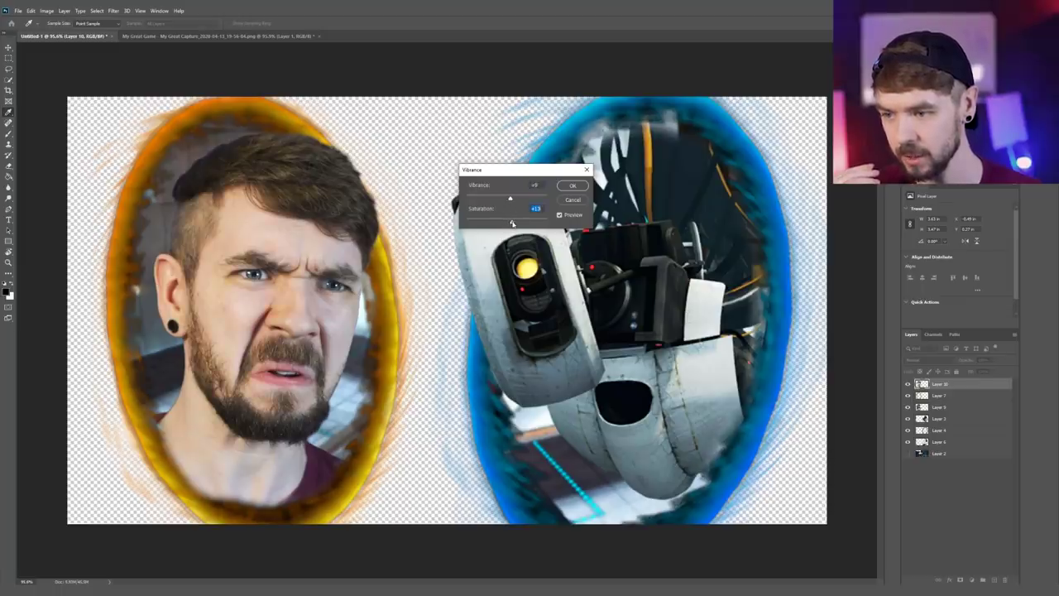
left_click(561, 215)
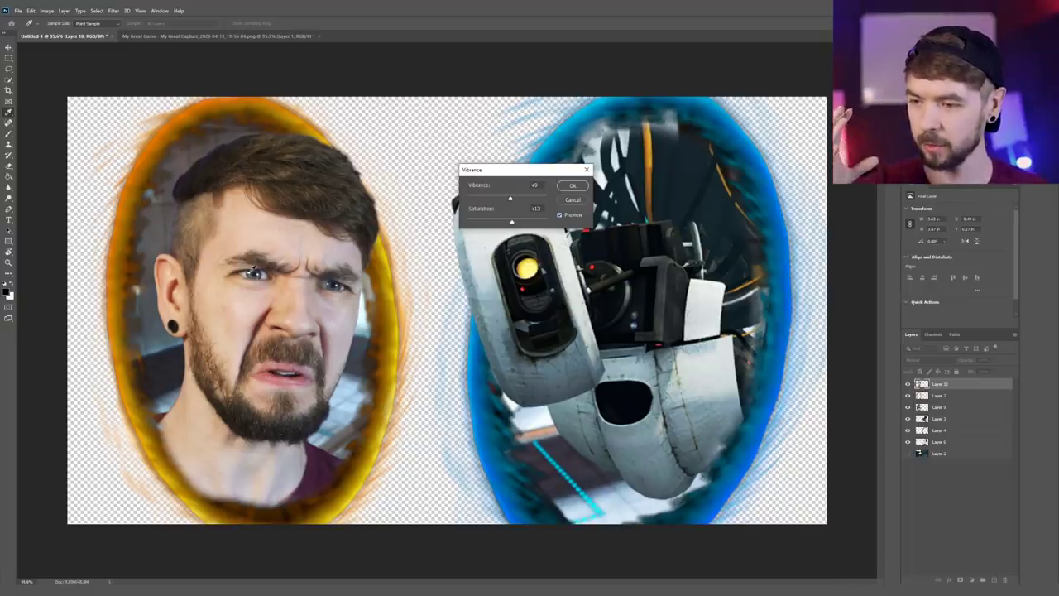
left_click(571, 185)
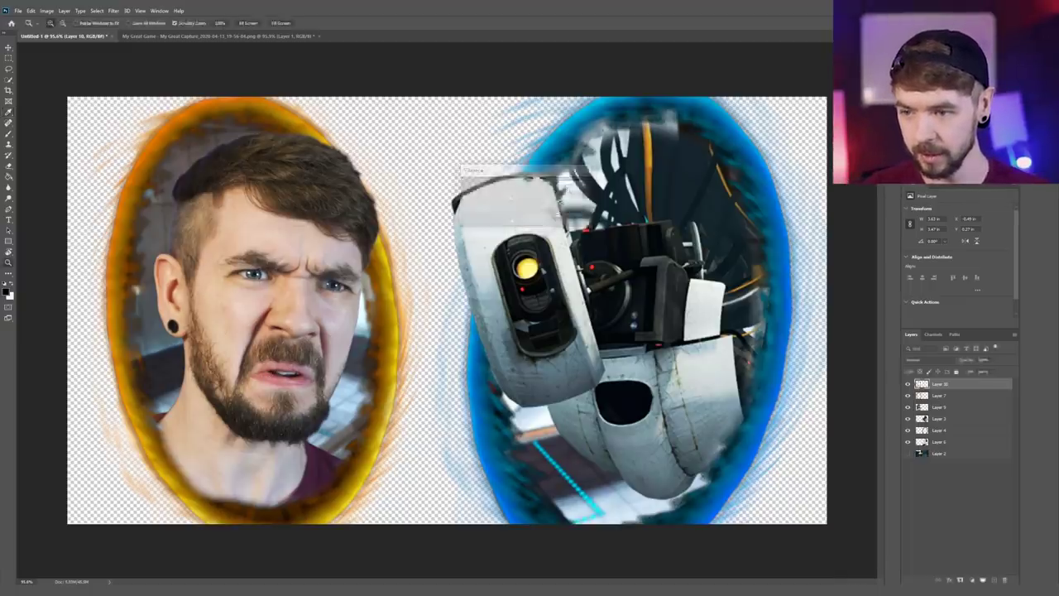
- Paste the white-background portal gun picture into the thumbnail as a new layer above the man
key("z")
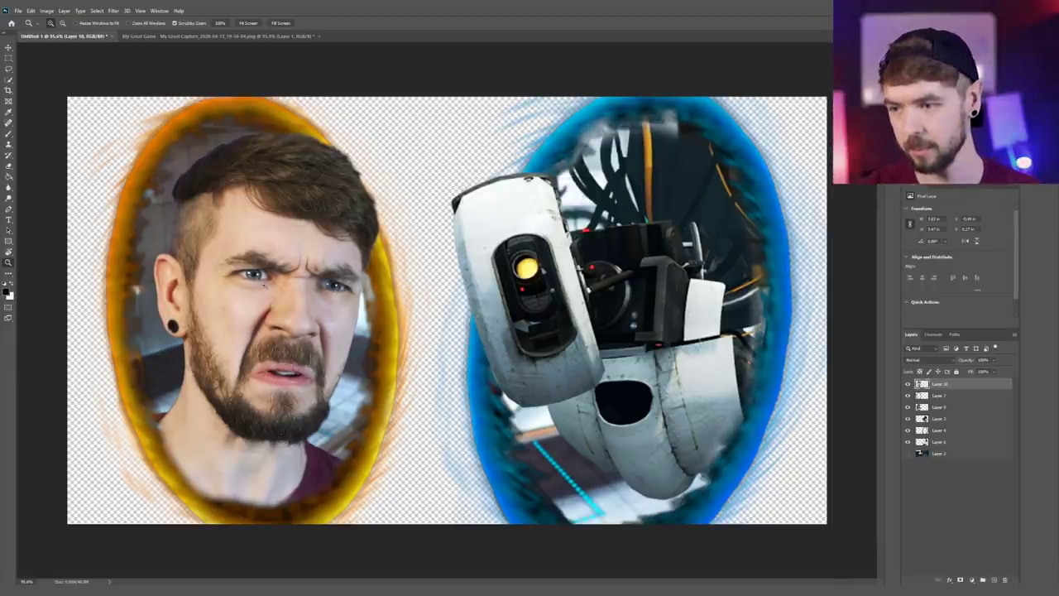
left_click_drag(248, 289, 268, 293)
left_click_drag(270, 300, 440, 297)
left_click_drag(518, 293, 463, 294)
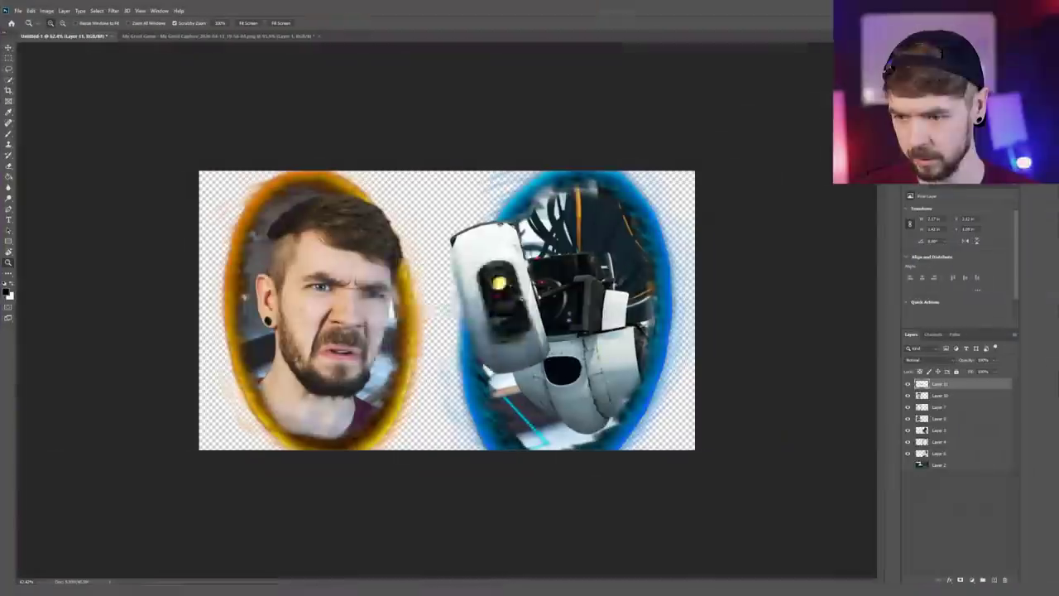
key("ctrl+v")
key("ctrl+plus")
left_click_drag(500, 306, 571, 306)
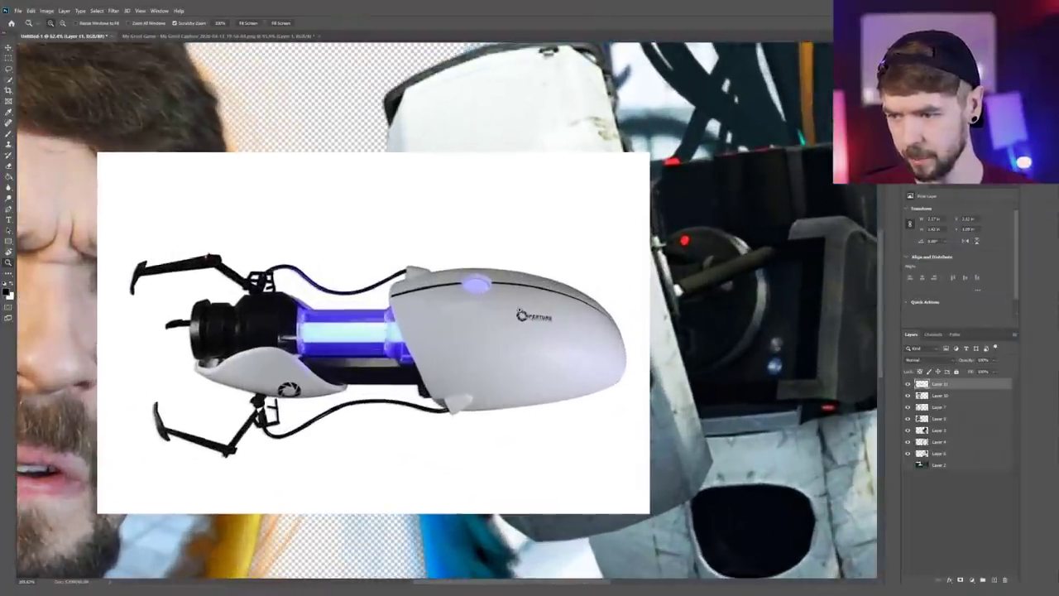
left_click_drag(306, 234, 433, 243)
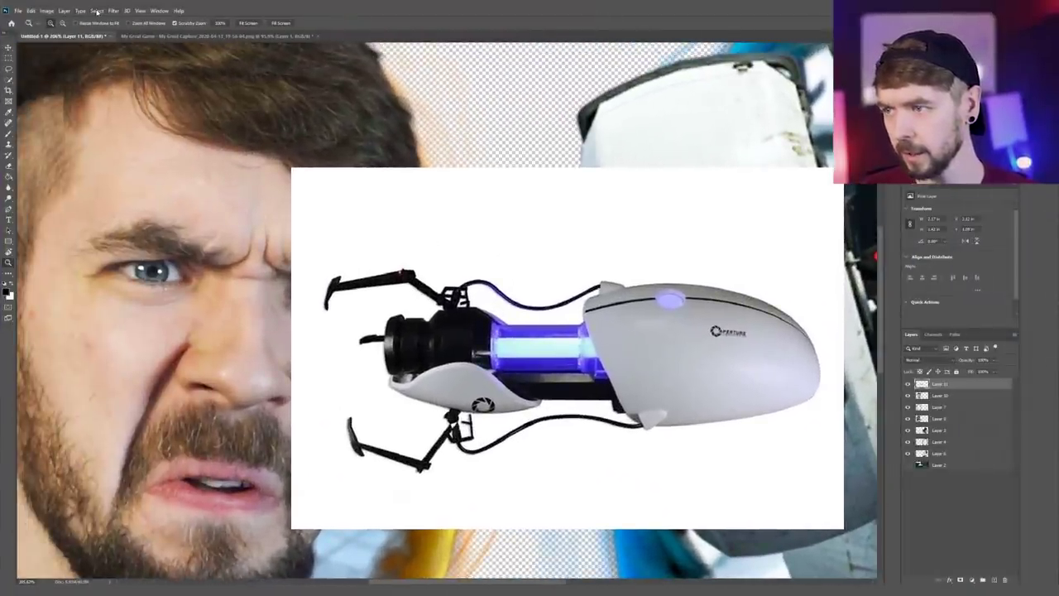
- Select the portal gun against its white background with automatic subject selection and switch to the Magic Wand tool
left_click(97, 12)
left_click(124, 102)
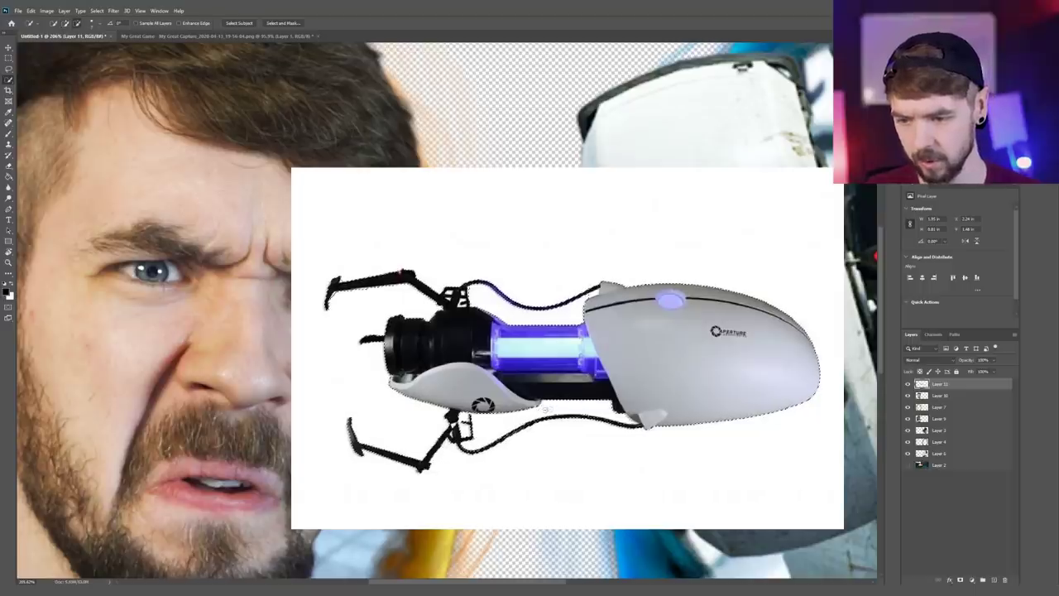
key("z")
left_click_drag(546, 398, 584, 395)
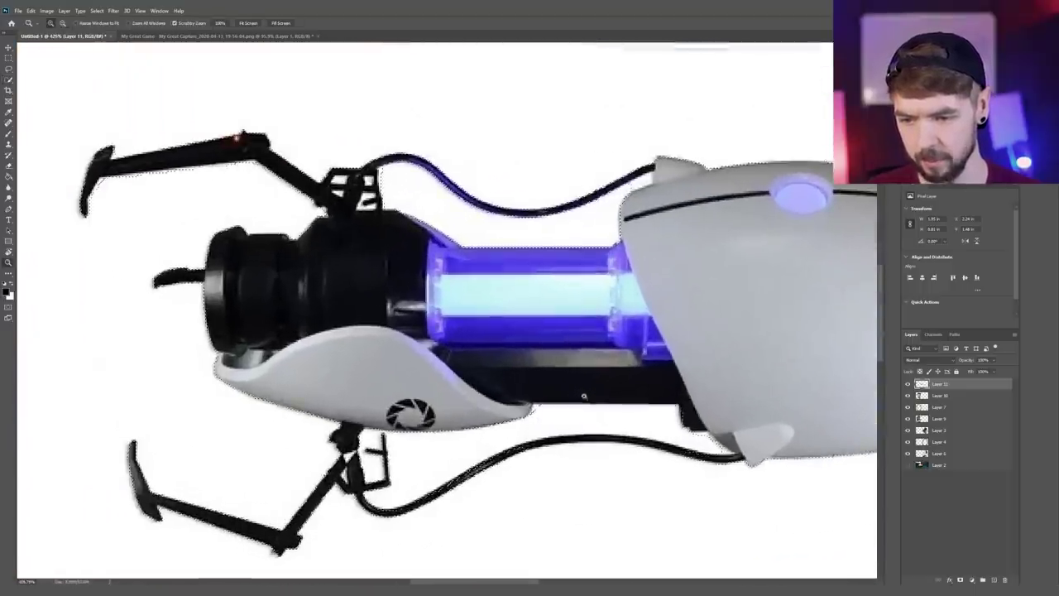
key("w")
key("shift+w")
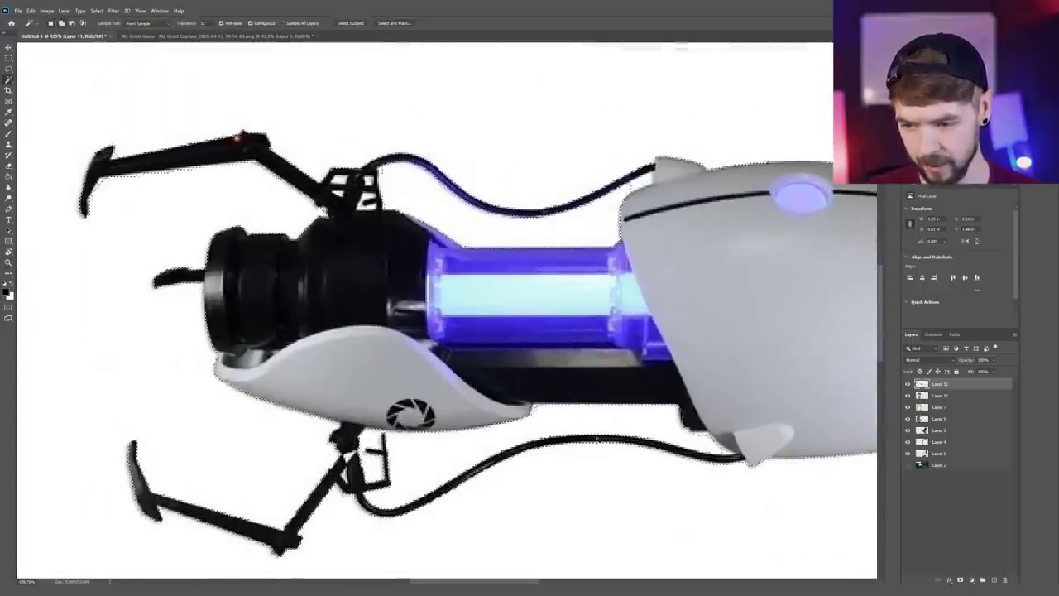
scroll(597, 443, "down", 5)
- Open the portal gun selection in Select and Mask, smooth its edge slightly and raise the edge contrast to about 22%
key("ctrl+alt+r")
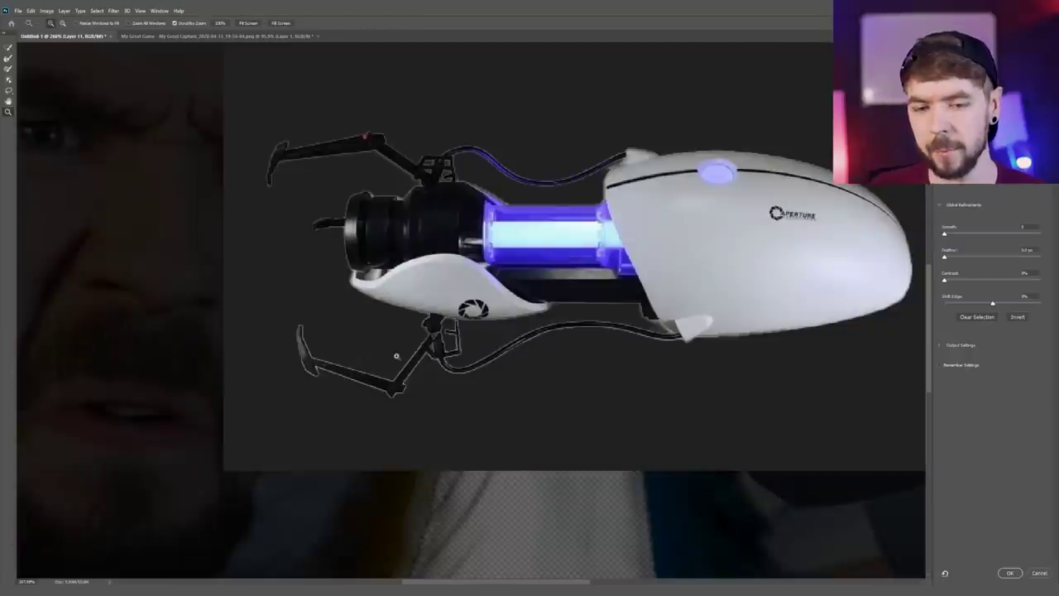
scroll(397, 356, "up", 3)
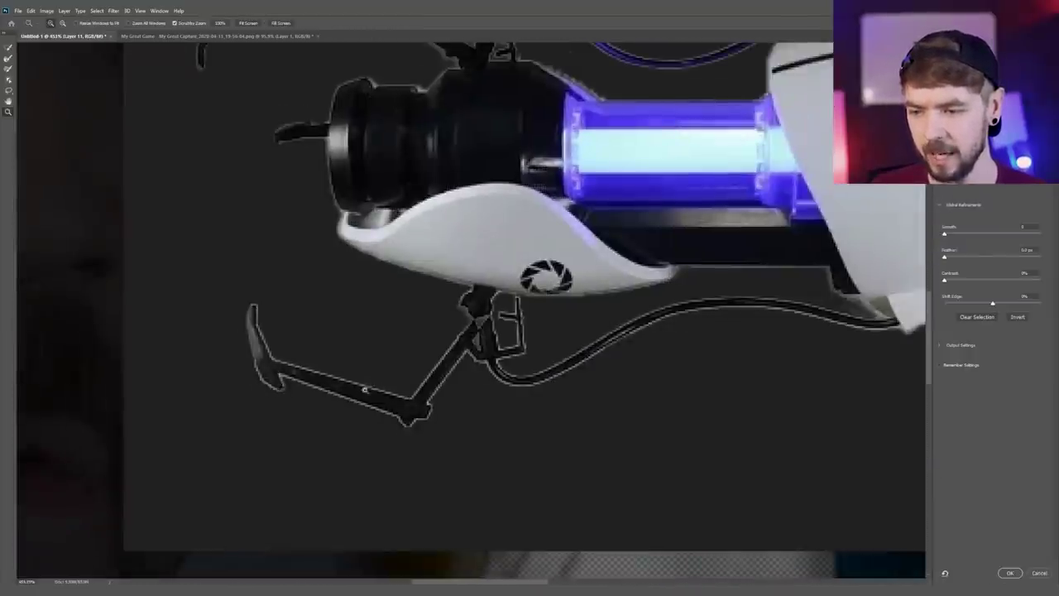
key("r")
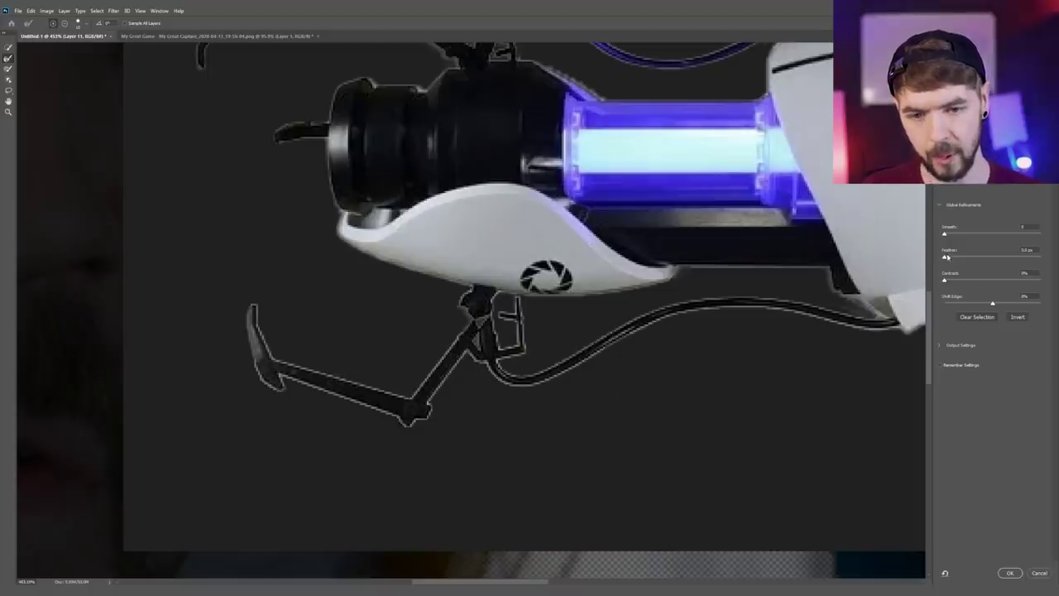
left_click_drag(948, 236, 954, 237)
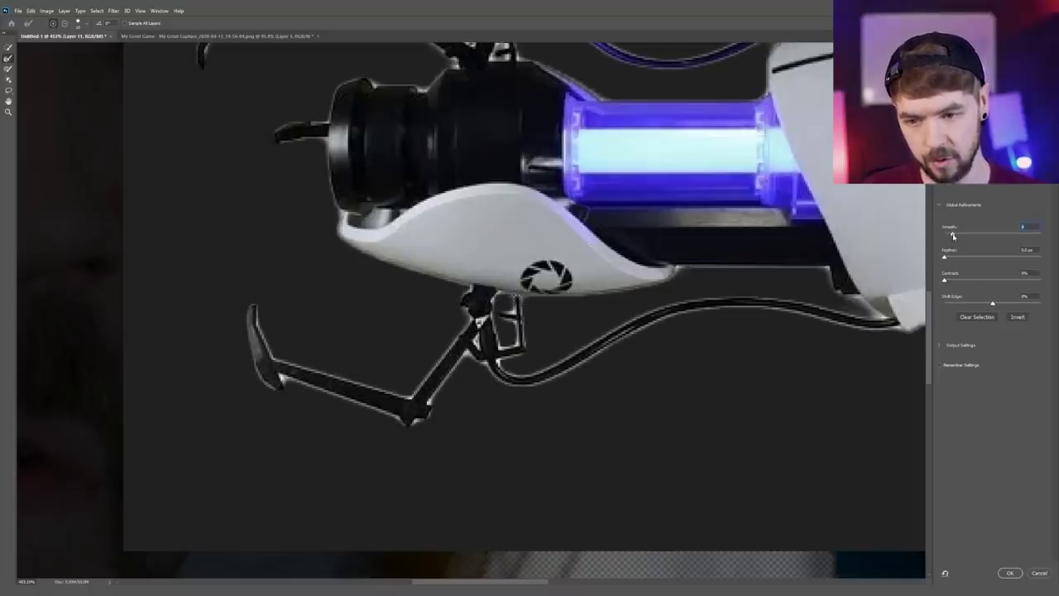
left_click(954, 283)
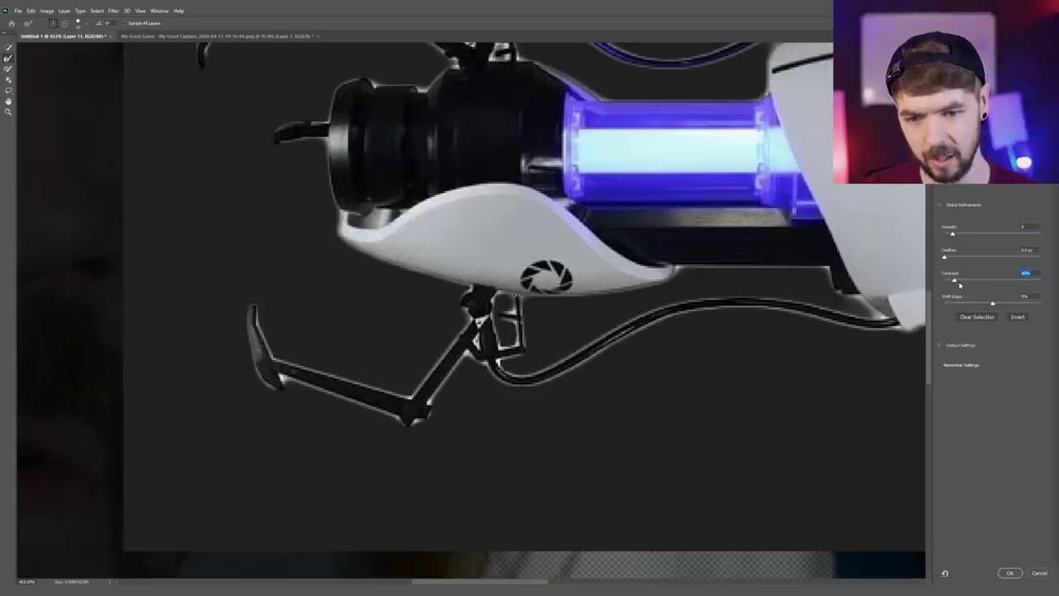
left_click_drag(959, 283, 966, 284)
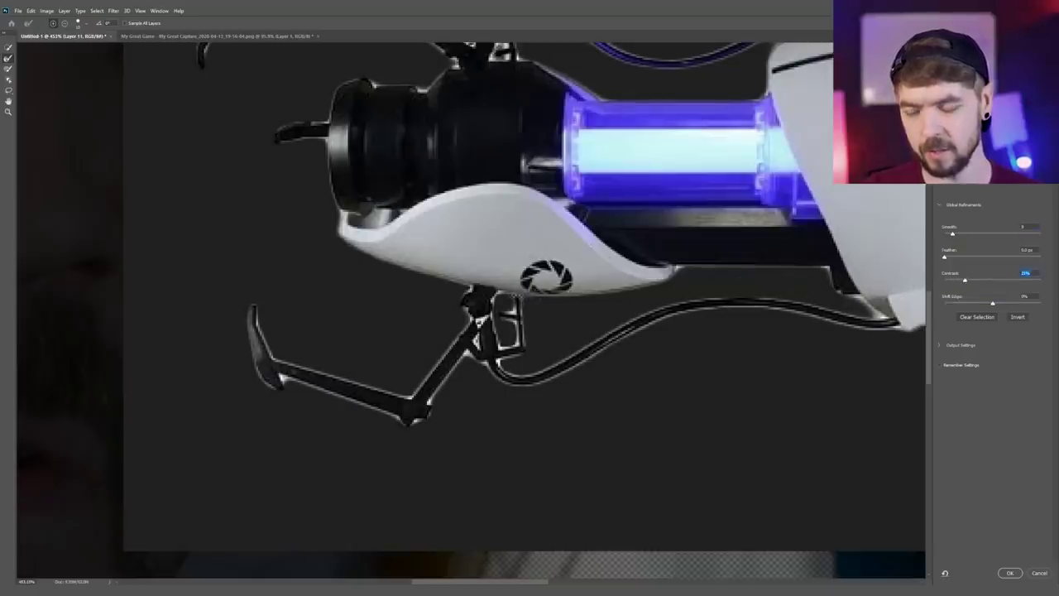
- Compare inward and outward edge shifts around the gun's claws and cables, and apply the selection shifted inward
left_click_drag(536, 206, 523, 297)
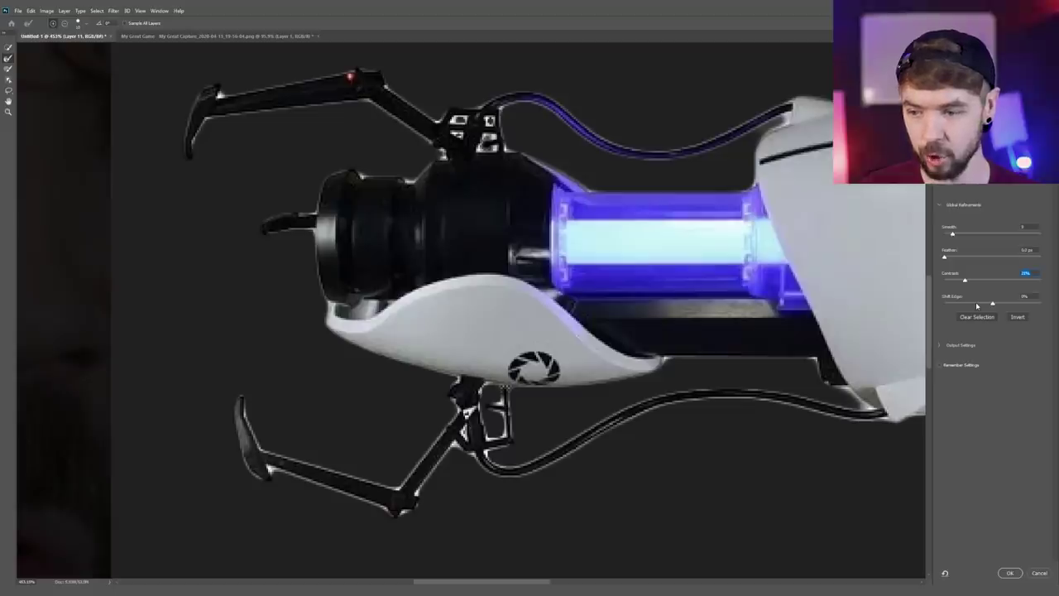
left_click(976, 304)
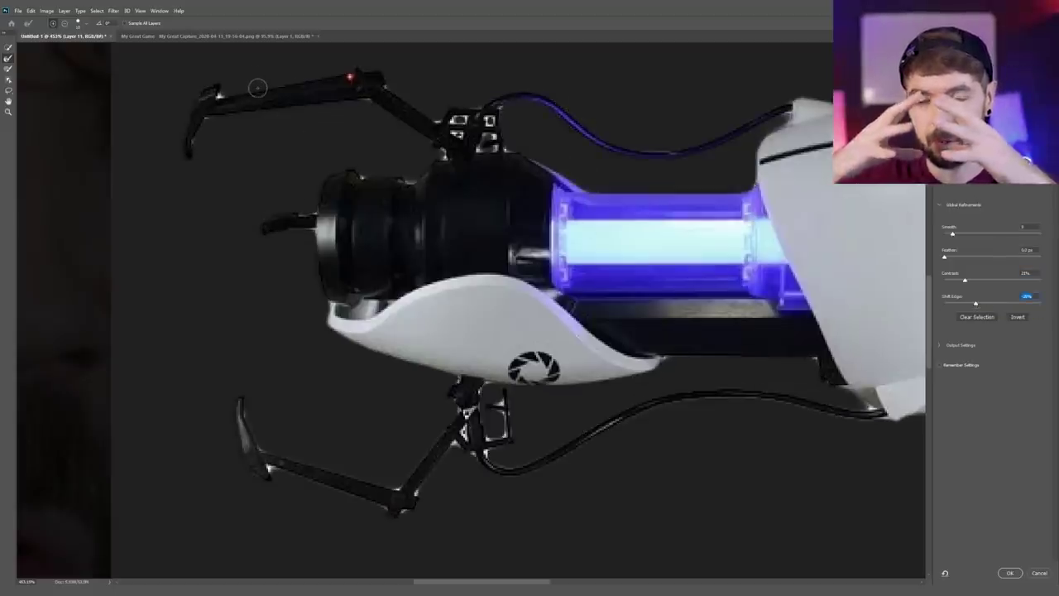
left_click(1012, 303)
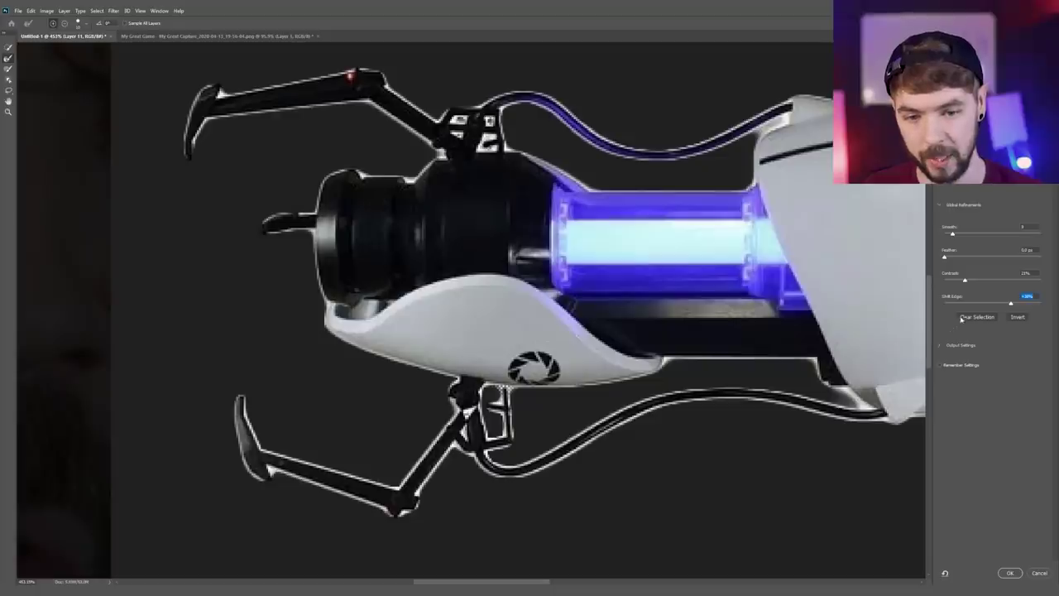
left_click(969, 304)
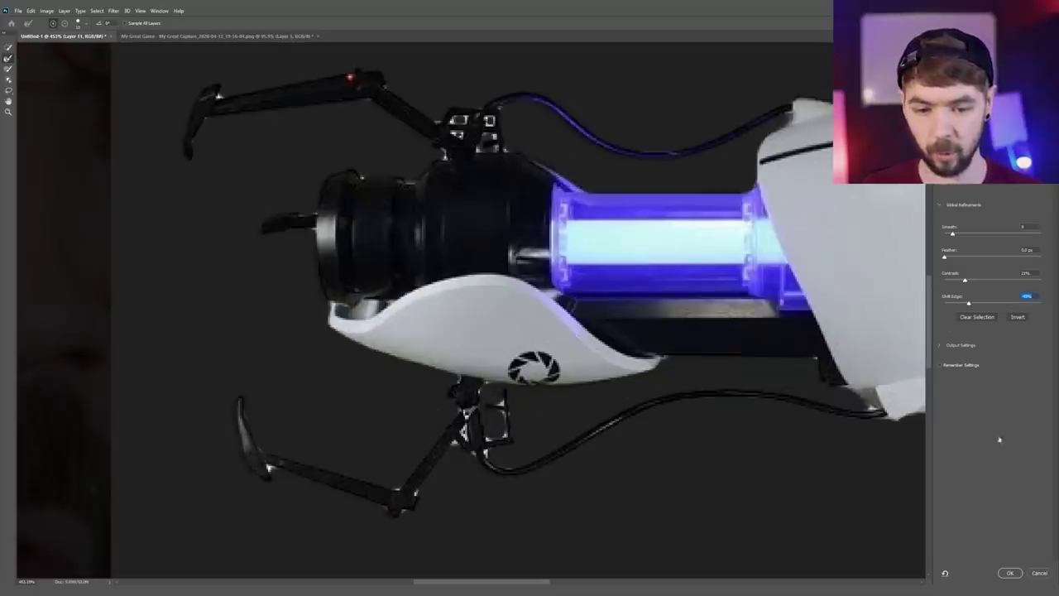
key("Return")
- Copy the selected gun to its own layer without the white background and rotate it over the lower part of the orange portal
key("z")
left_click_drag(698, 364, 637, 365)
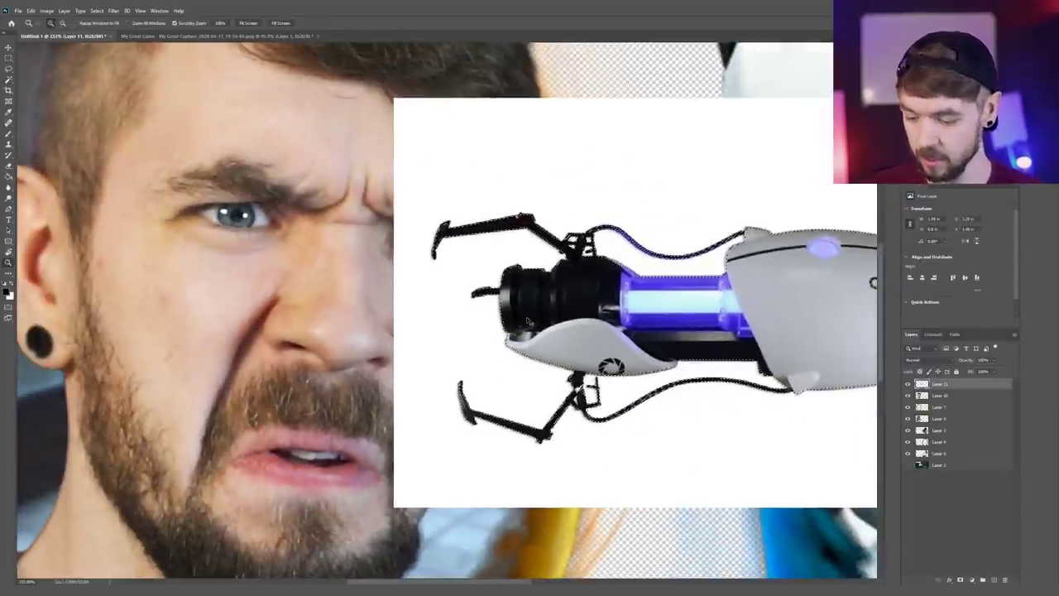
key("ctrl+j")
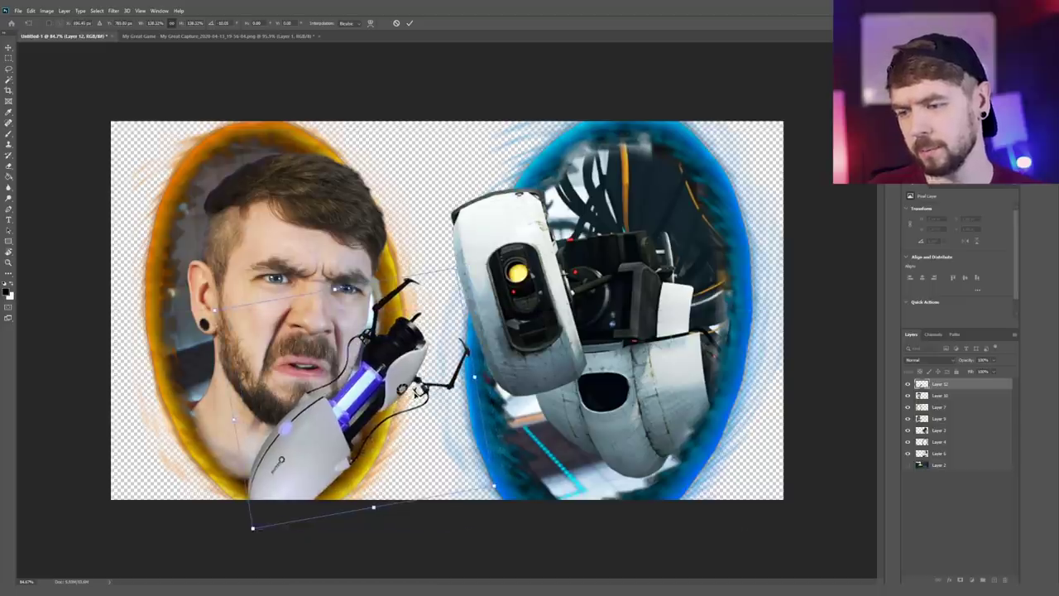
key("ctrl+minus")
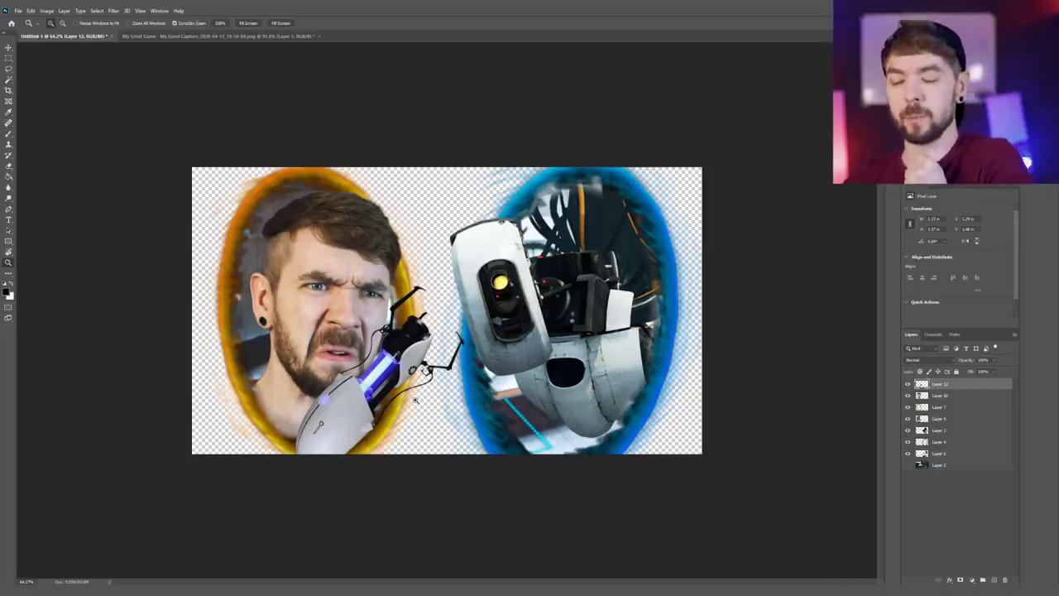
key("ctrl+minus")
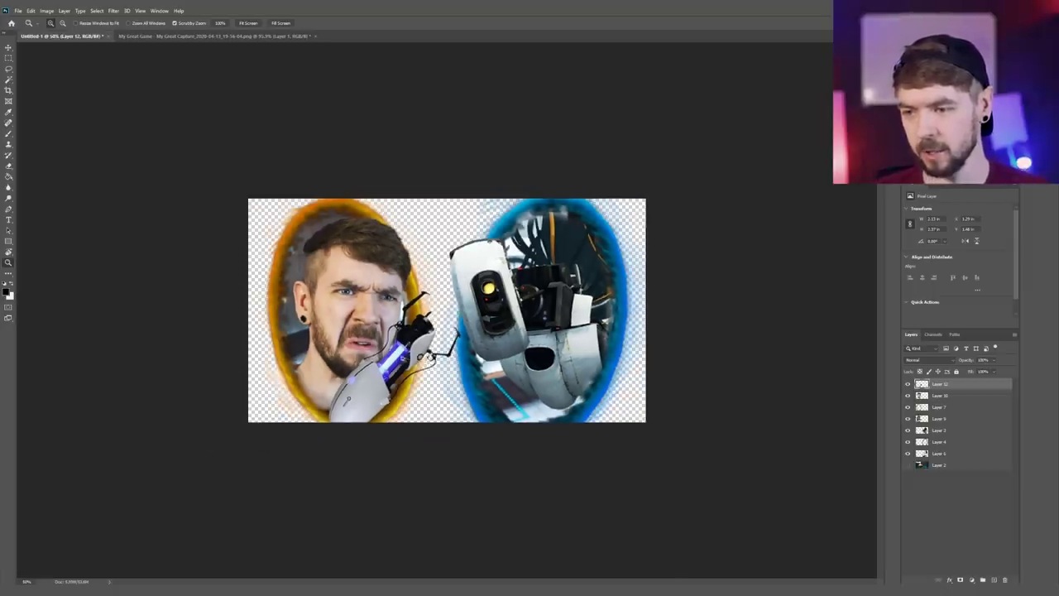
left_click_drag(378, 325, 394, 342)
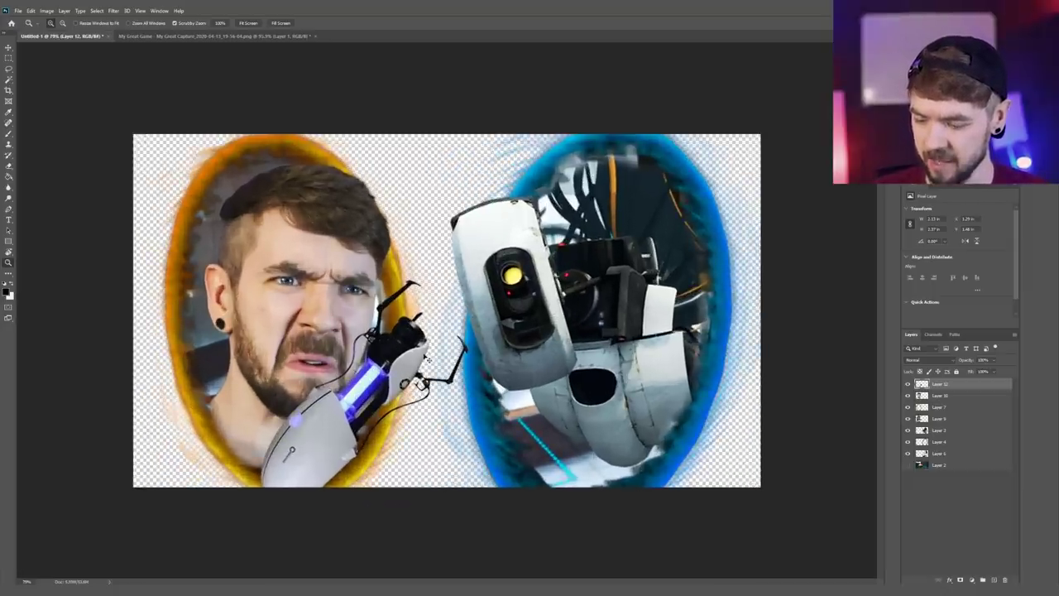
key("ctrl+t")
left_click_drag(476, 513, 472, 534)
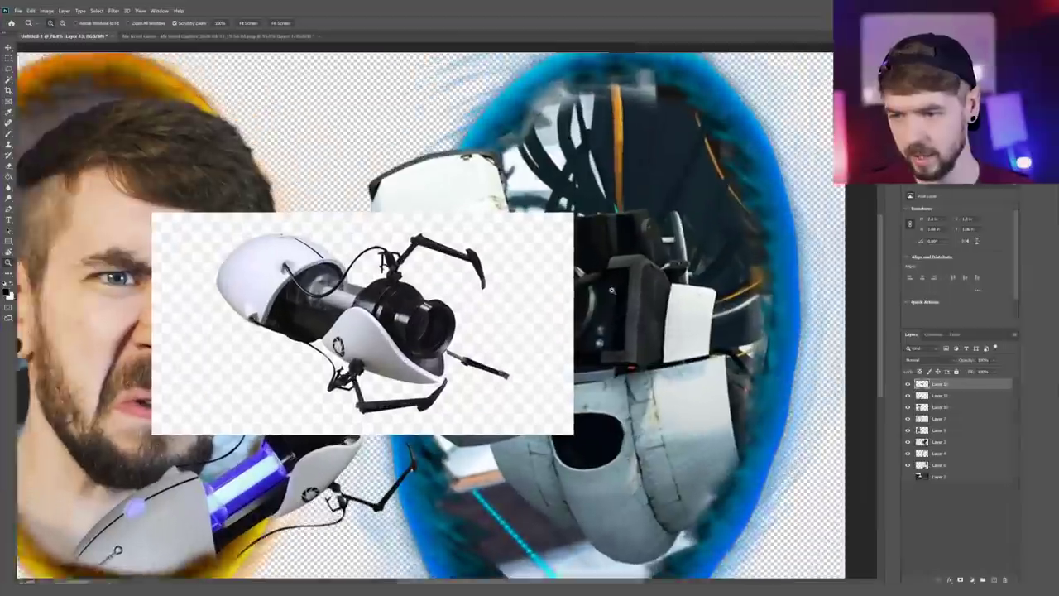
- Paste the portal gun picture with the checkered background as a new layer and rotate it counterclockwise so the barrel points upward
scroll(611, 290, "up", 5)
left_click_drag(523, 257, 539, 258)
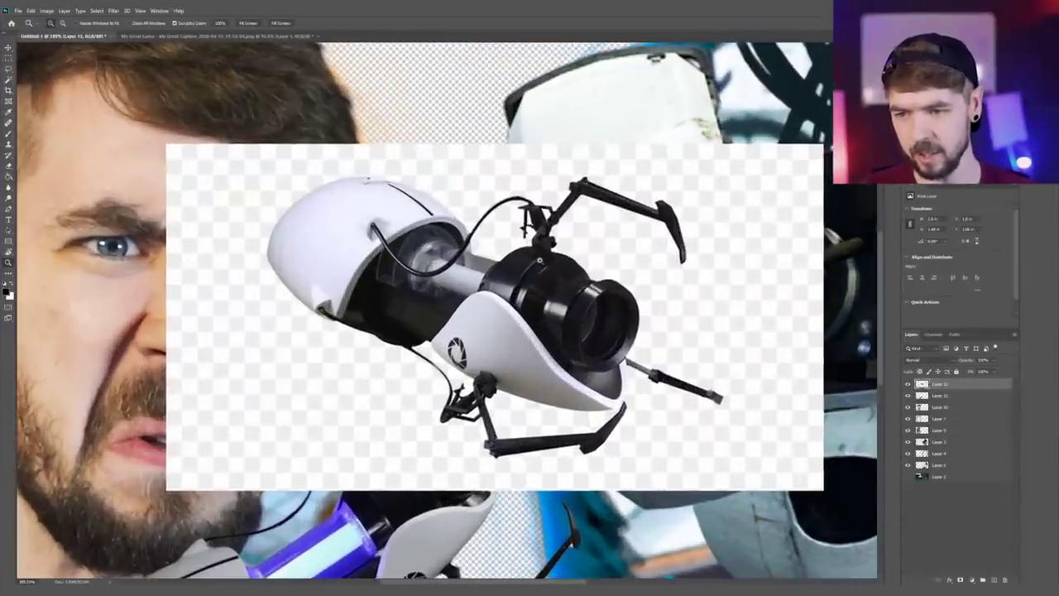
left_click_drag(651, 271, 636, 271)
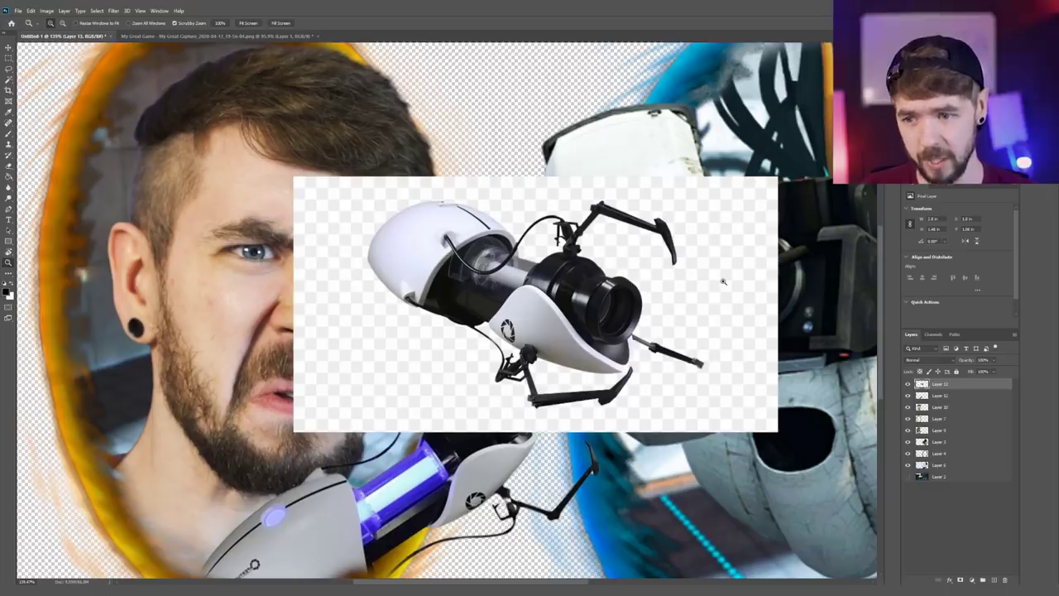
key("ctrl+t")
left_click_drag(769, 338, 538, 361)
key("Return")
key("ctrl+0")
- Try to select the checkered background around the second gun with automatic selection tools and Quick Selection, clearing each selection
left_click_drag(372, 378, 384, 370)
key("w")
left_click(402, 283)
key("shift+w")
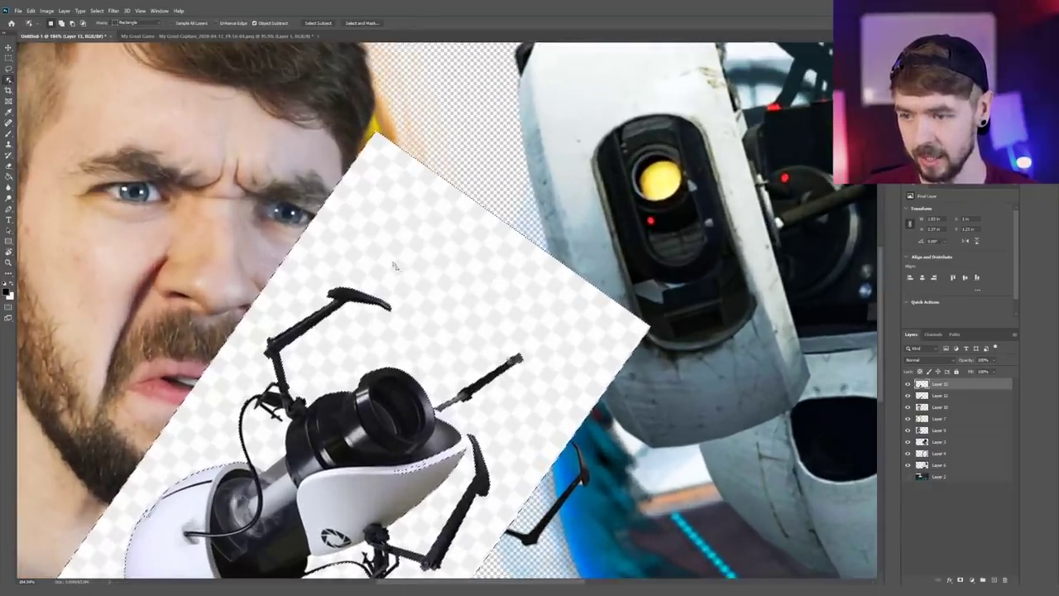
key("ctrl+d")
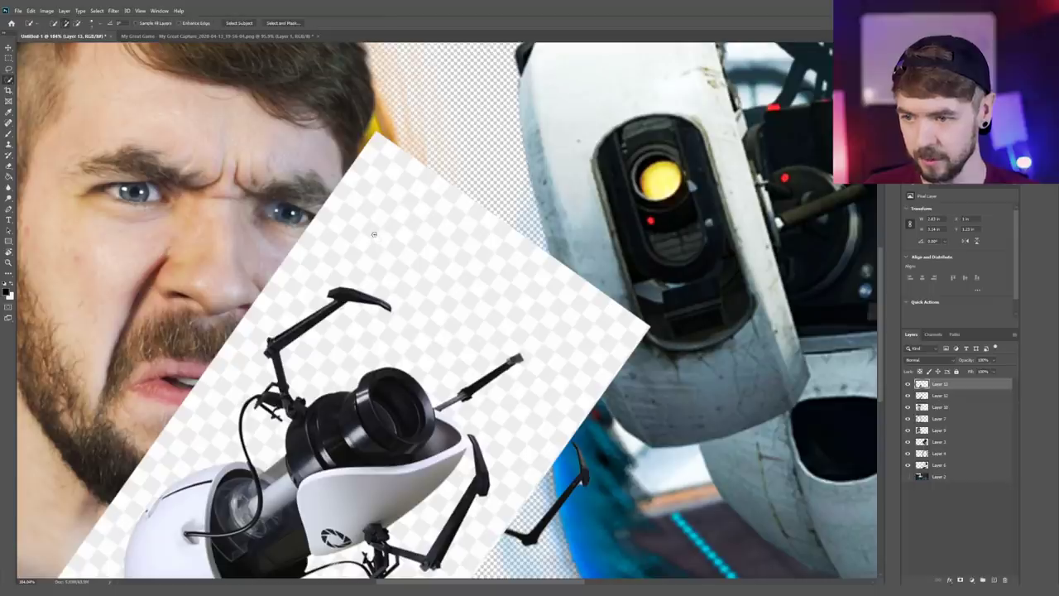
key("shift+w")
mouse_move(374, 233)
left_mouse_down()
mouse_move(410, 268)
mouse_move(428, 313)
mouse_move(474, 336)
left_mouse_up()
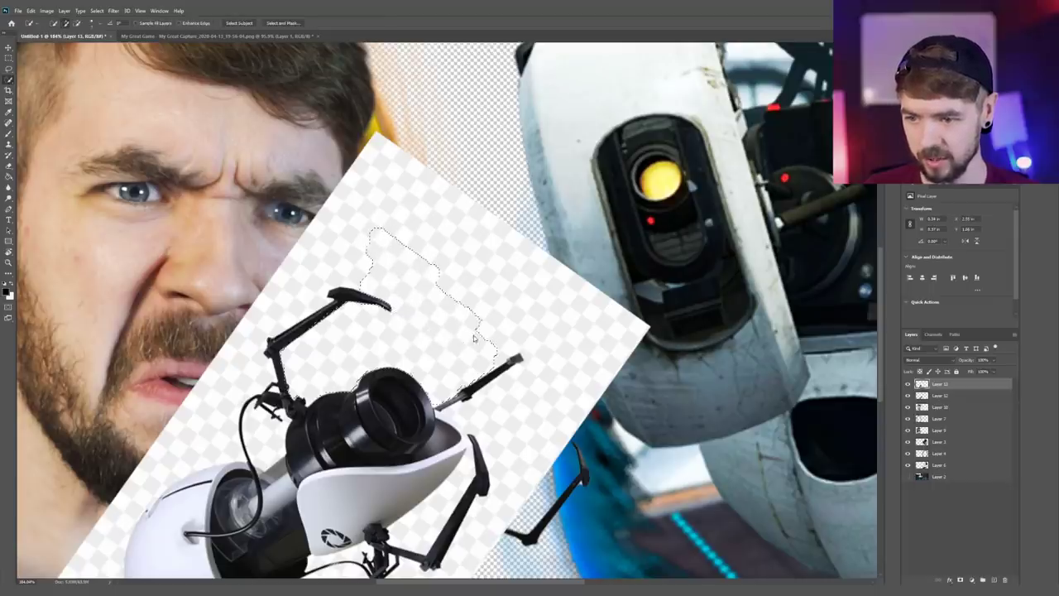
key("m")
key("ctrl+d")
- Cut the second gun out onto its own layer, place it over the bottom of the orange portal and erase its lower end
left_click_drag(378, 329, 518, 216)
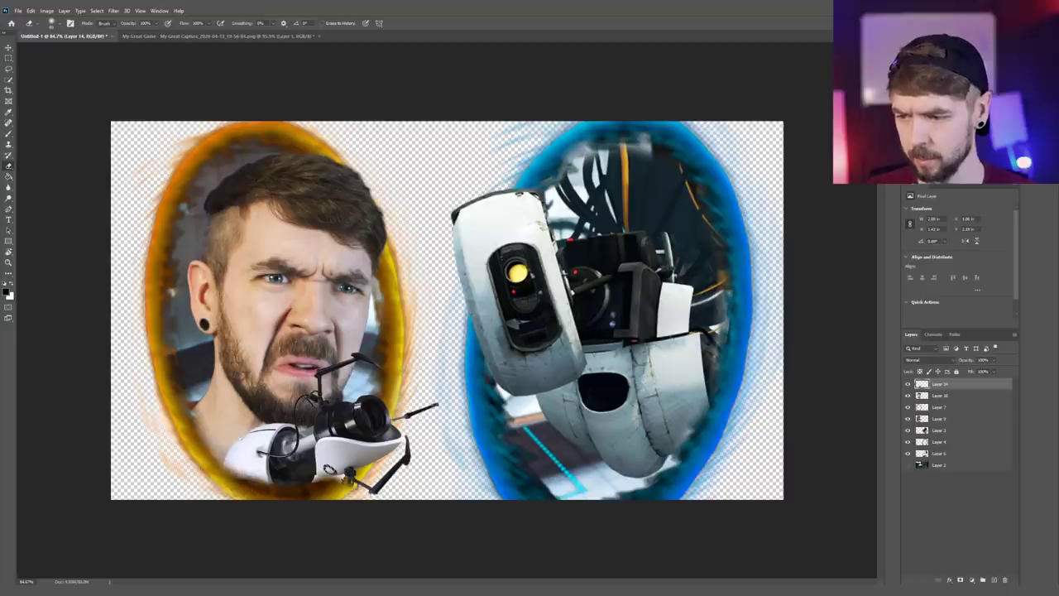
mouse_move(225, 461)
left_mouse_down()
mouse_move(292, 494)
mouse_move(331, 498)
mouse_move(310, 501)
left_mouse_up()
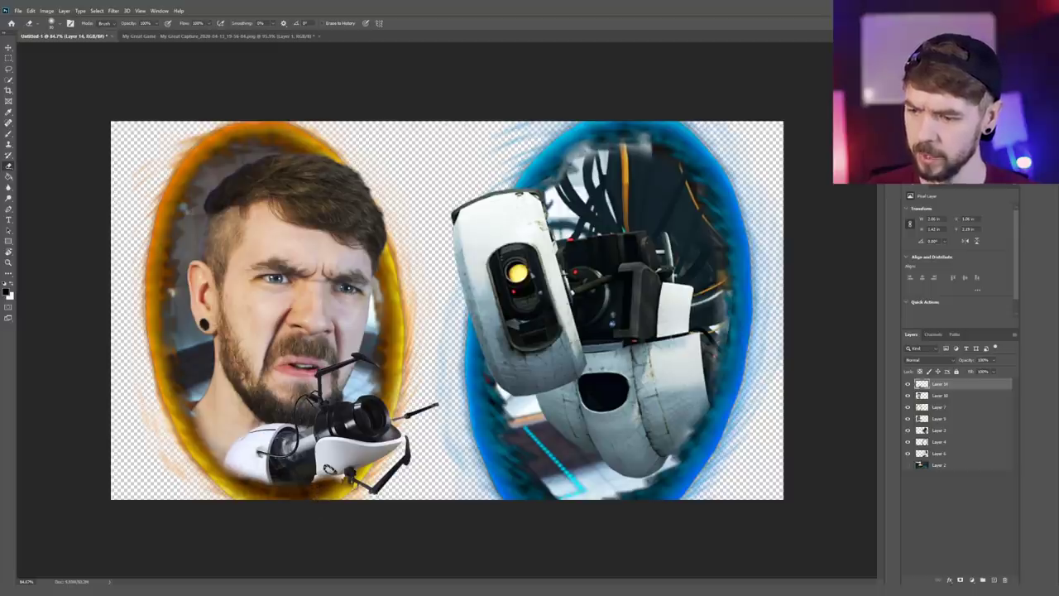
- Lower the eraser's opacity to about 12% and softly fade the gun's lower edge into the orange portal's rim
left_click(155, 25)
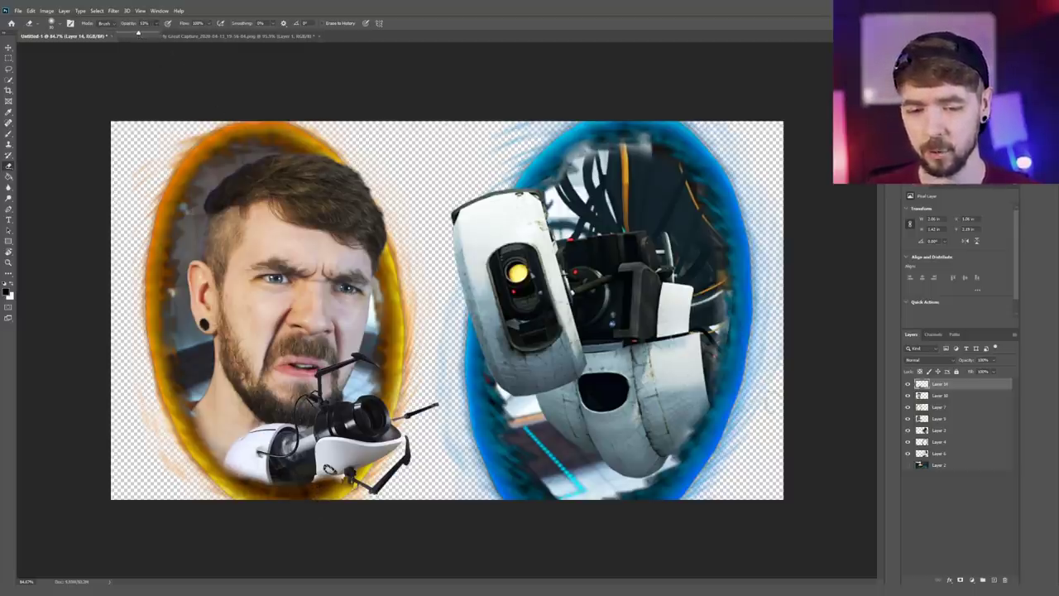
left_click(925, 388)
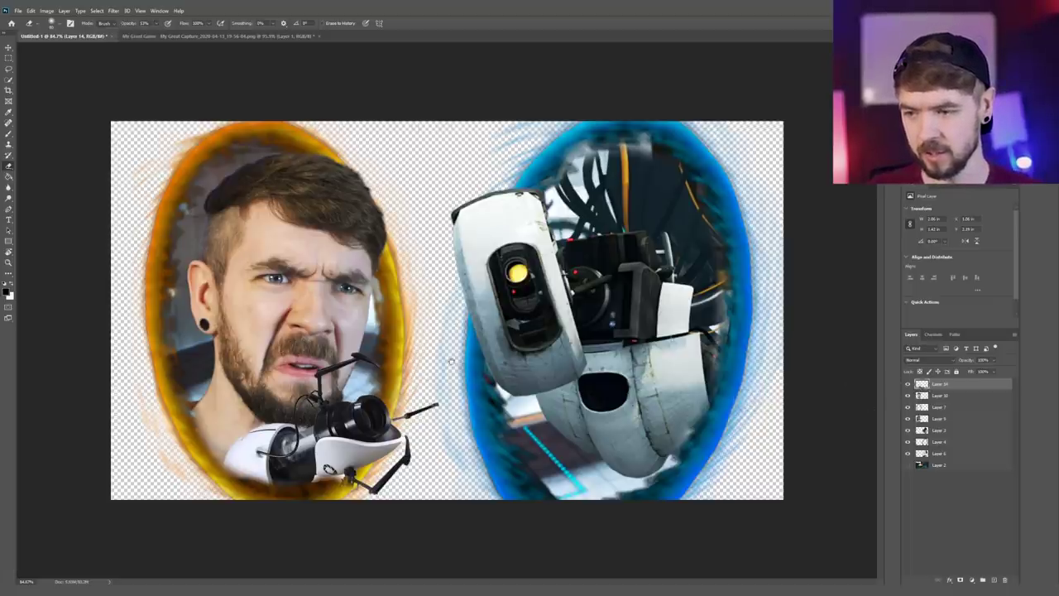
key("z")
left_click_drag(451, 362, 388, 389)
mouse_move(329, 426)
left_mouse_down()
mouse_move(373, 425)
mouse_move(507, 295)
left_mouse_up()
key("e")
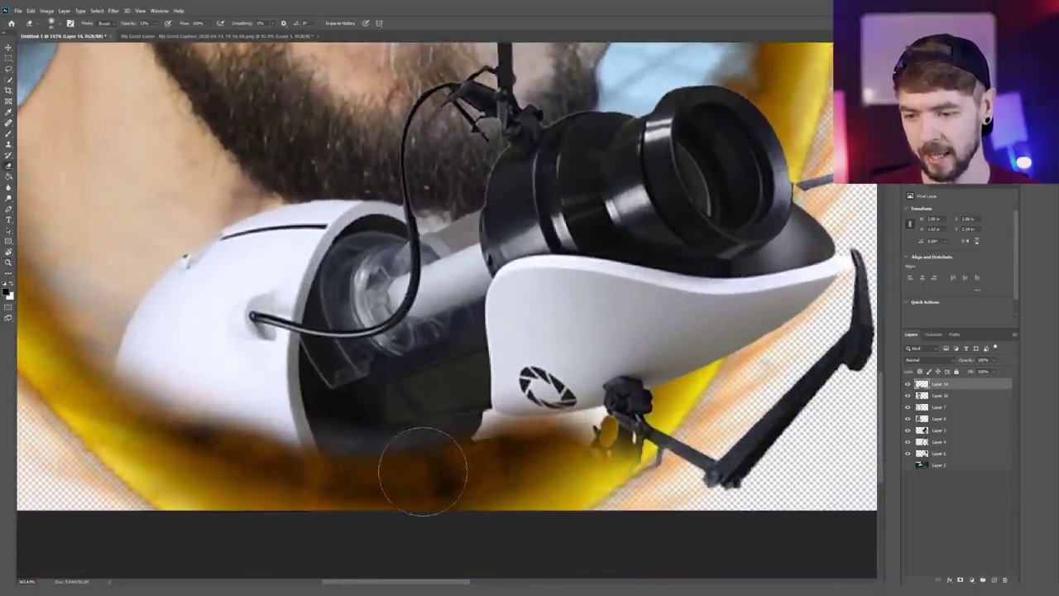
mouse_move(423, 472)
left_mouse_down()
mouse_move(149, 381)
mouse_move(130, 349)
left_mouse_up()
- Set the eraser to 100% opacity with a smaller brush and erase the leftover white fringe beneath the gun's front shell
key("z")
left_click_drag(287, 432, 217, 426)
left_click_drag(391, 445, 409, 444)
left_click_drag(447, 404, 468, 424)
left_click_drag(223, 565, 544, 289)
left_click_drag(389, 538, 560, 322)
key("e")
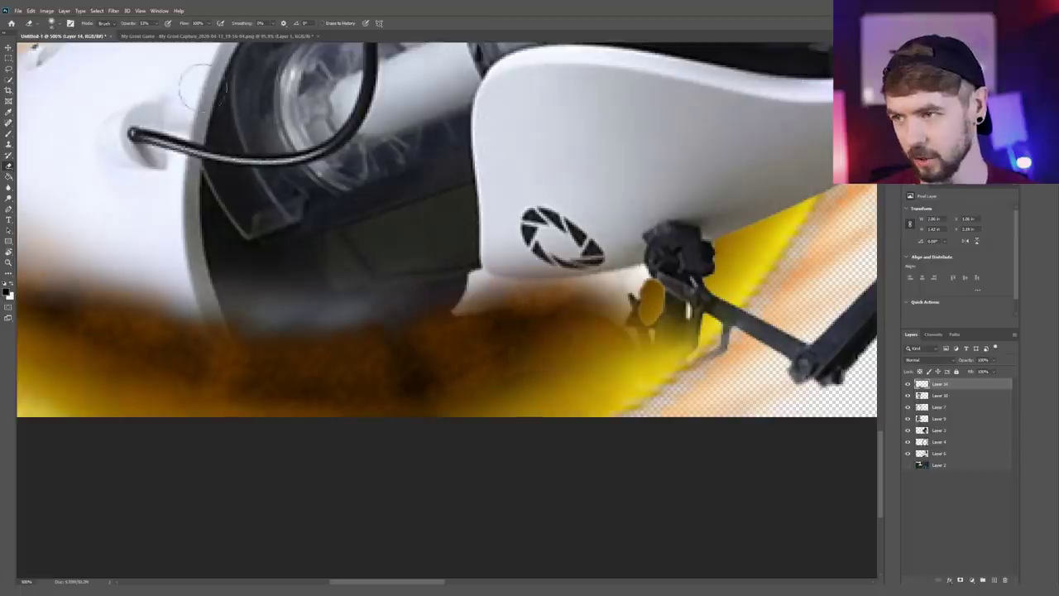
left_click(156, 23)
left_click_drag(158, 33, 187, 35)
key("bracketleft")
key("bracketleft")
key("bracketleft")
key("bracketleft")
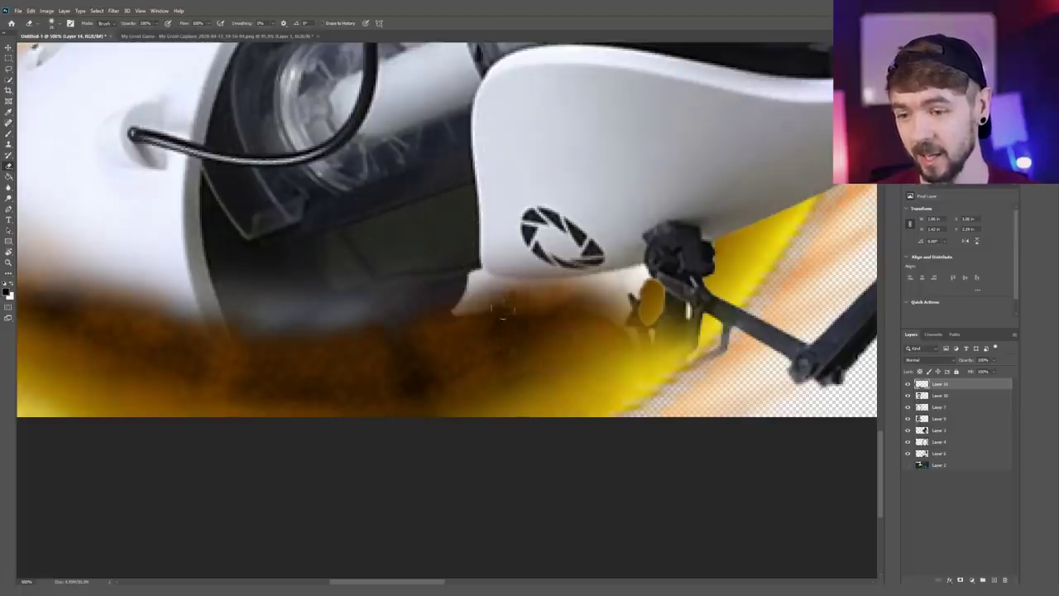
mouse_move(503, 310)
left_mouse_down()
mouse_move(470, 298)
mouse_move(460, 310)
mouse_move(477, 283)
mouse_move(501, 280)
mouse_move(590, 292)
mouse_move(620, 311)
mouse_move(636, 270)
mouse_move(550, 281)
left_mouse_up()
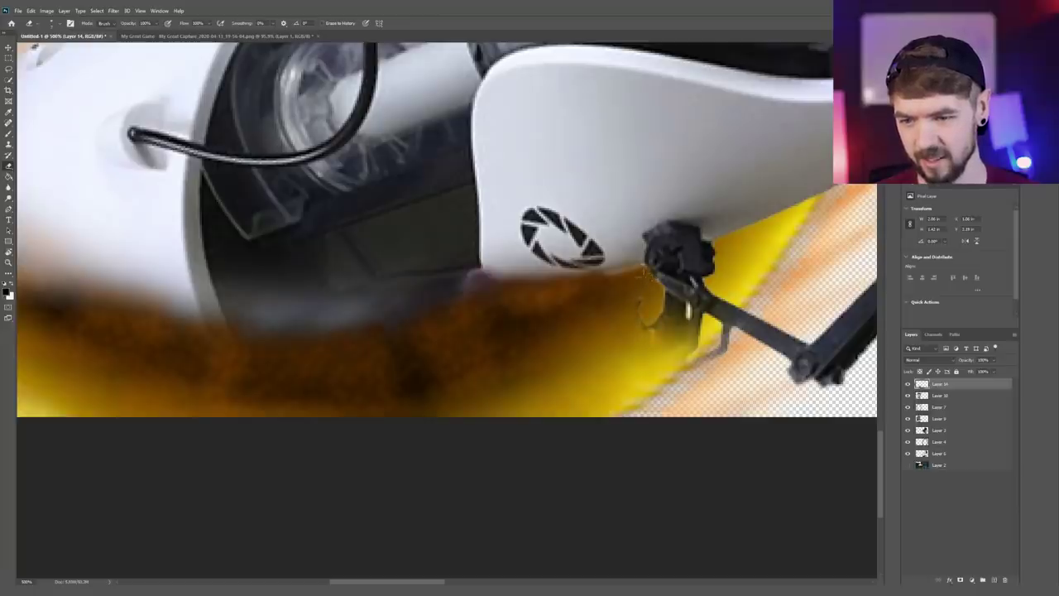
left_click_drag(642, 270, 609, 276)
- Start a Puppet Warp on the portal gun and pin its upper claw, the arm's joints and the gun body
key("z")
mouse_move(504, 308)
left_mouse_down()
mouse_move(419, 338)
mouse_move(403, 354)
mouse_move(421, 379)
left_mouse_up()
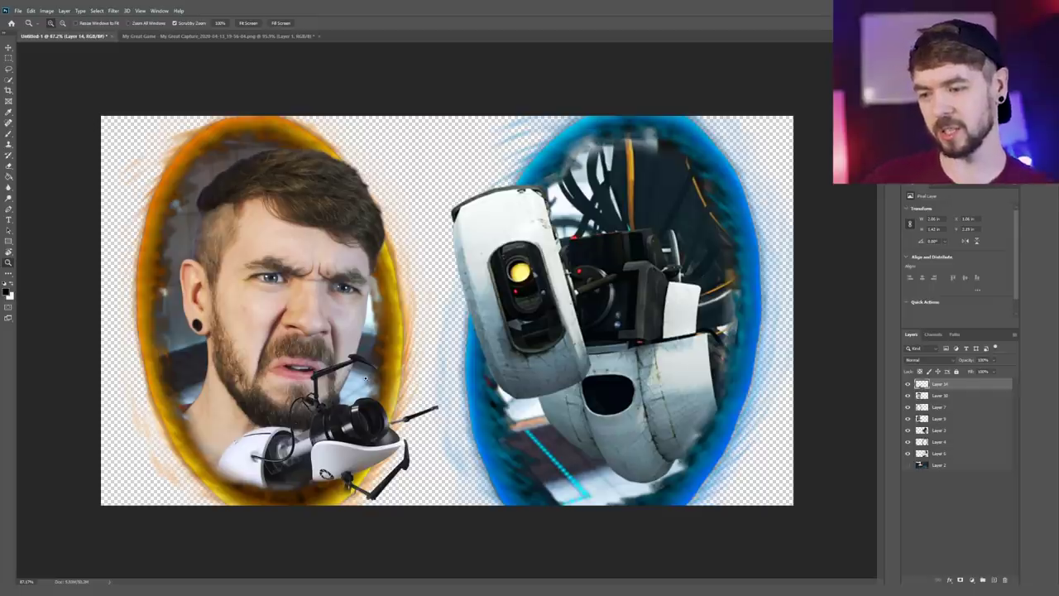
left_click_drag(338, 402, 520, 361)
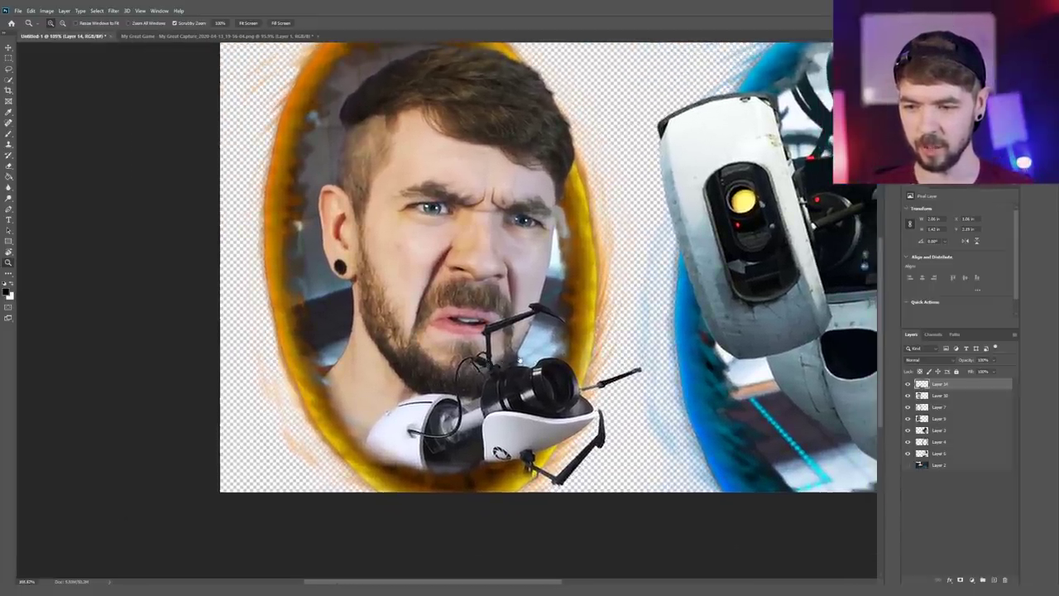
left_click(522, 353)
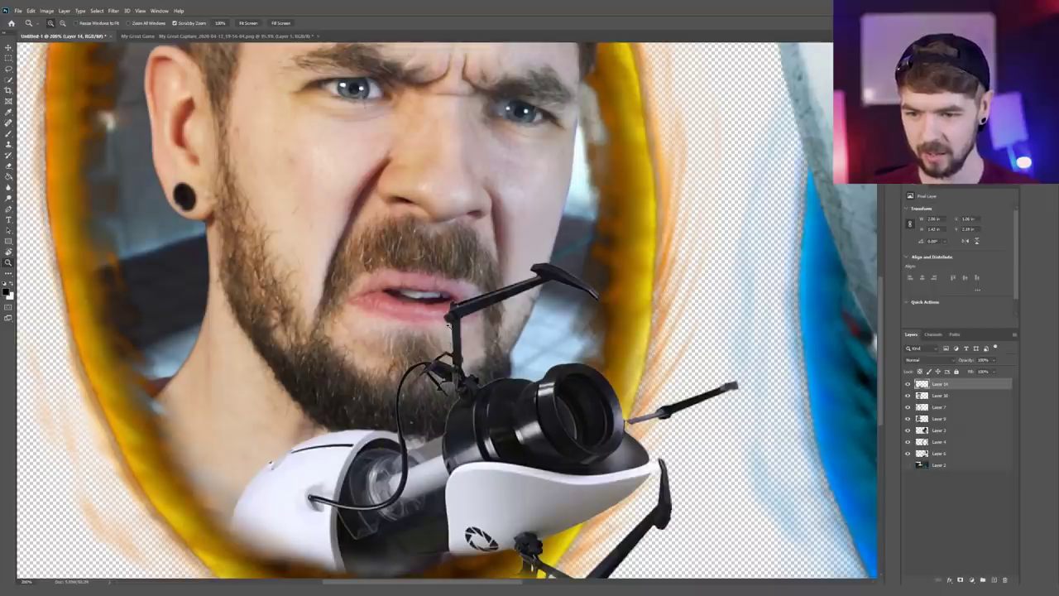
left_click(30, 10)
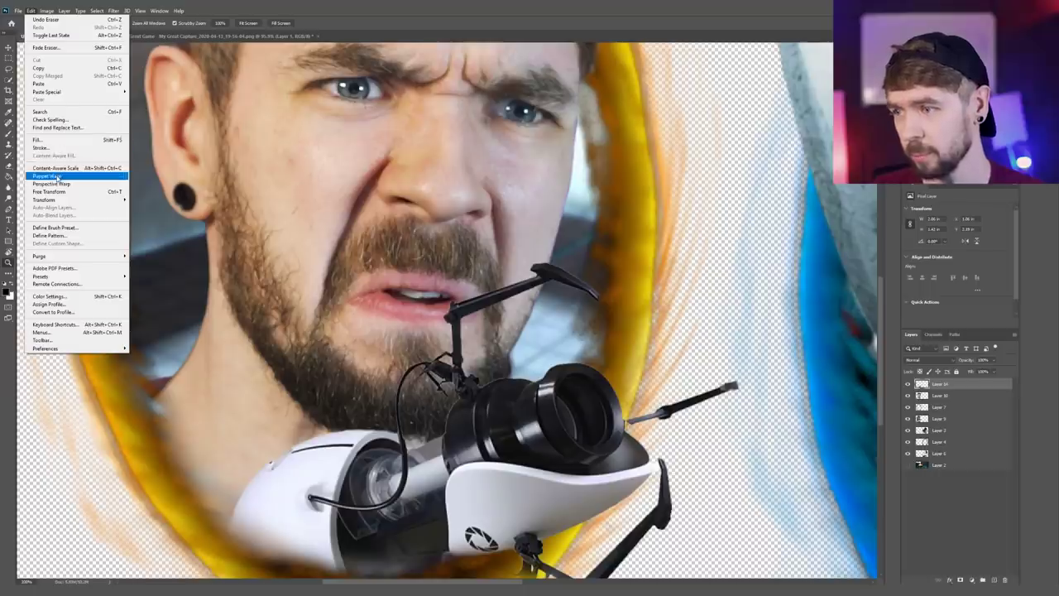
left_click(49, 176)
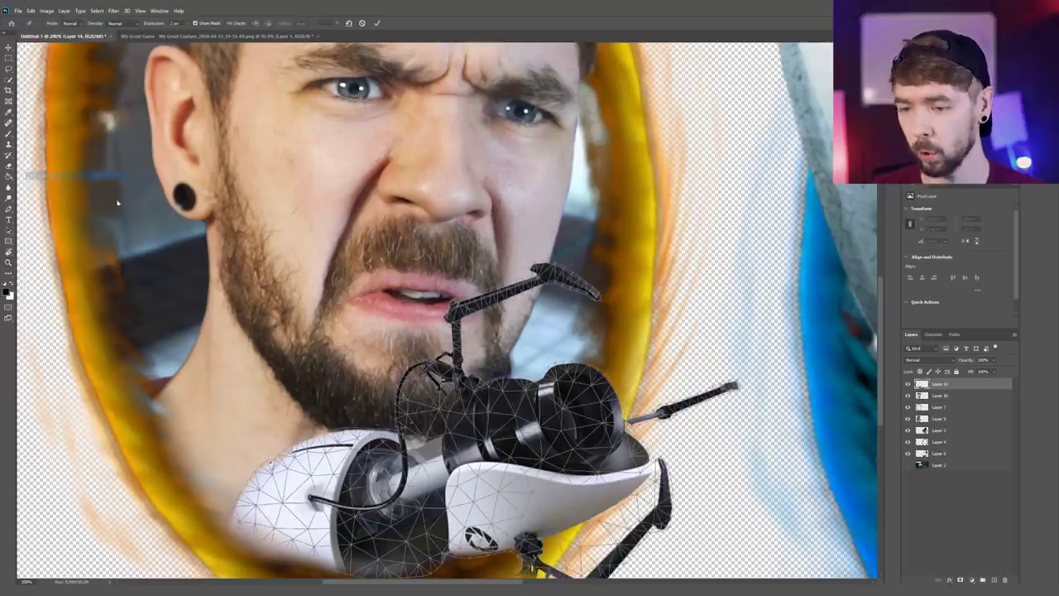
left_click(563, 272)
left_click_drag(563, 272, 531, 217)
key("ctrl+z")
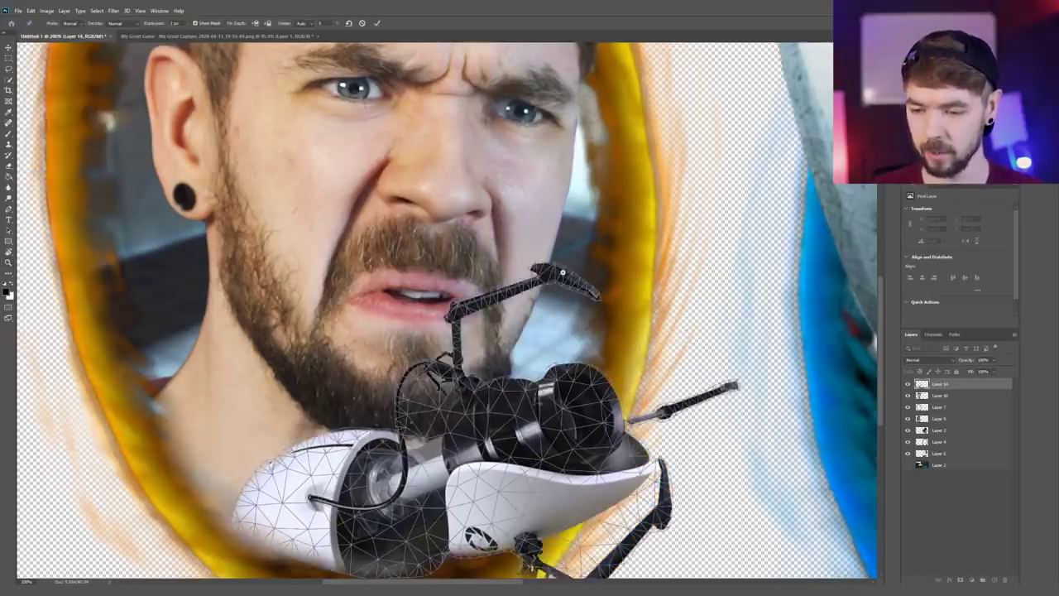
left_click(528, 419)
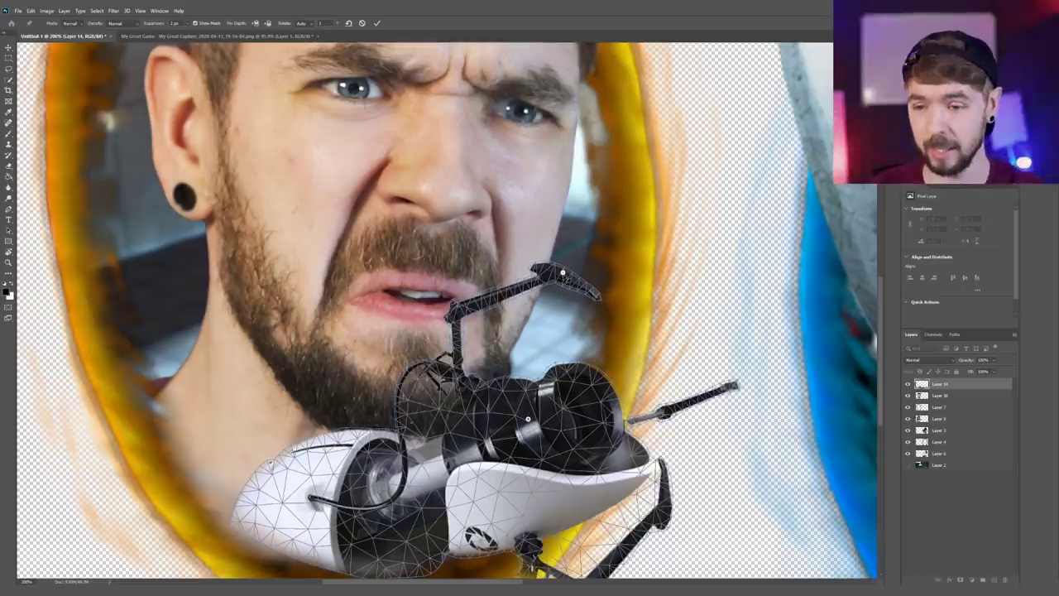
left_click_drag(562, 271, 333, 264)
key("ctrl+z")
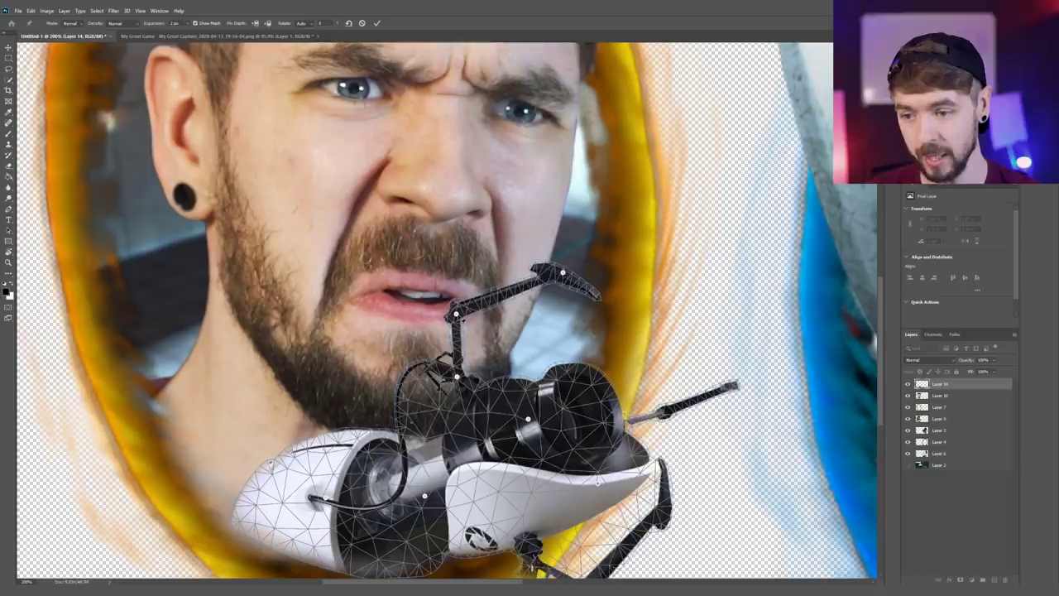
- Bend the gun's upper arm lower and toward the portal's inner edge with the warp pins, straighten its middle and apply the warp
left_click_drag(456, 314, 485, 322)
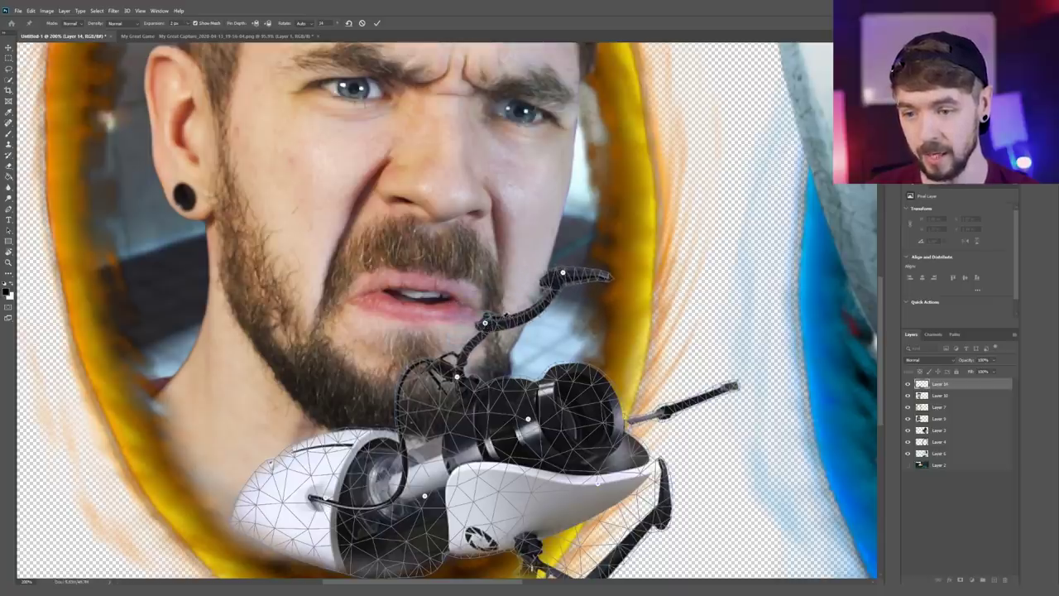
left_click_drag(563, 271, 599, 307)
left_click(541, 322)
mouse_move(540, 322)
left_mouse_down()
mouse_move(546, 301)
mouse_move(539, 310)
mouse_move(603, 313)
mouse_move(542, 314)
left_mouse_up()
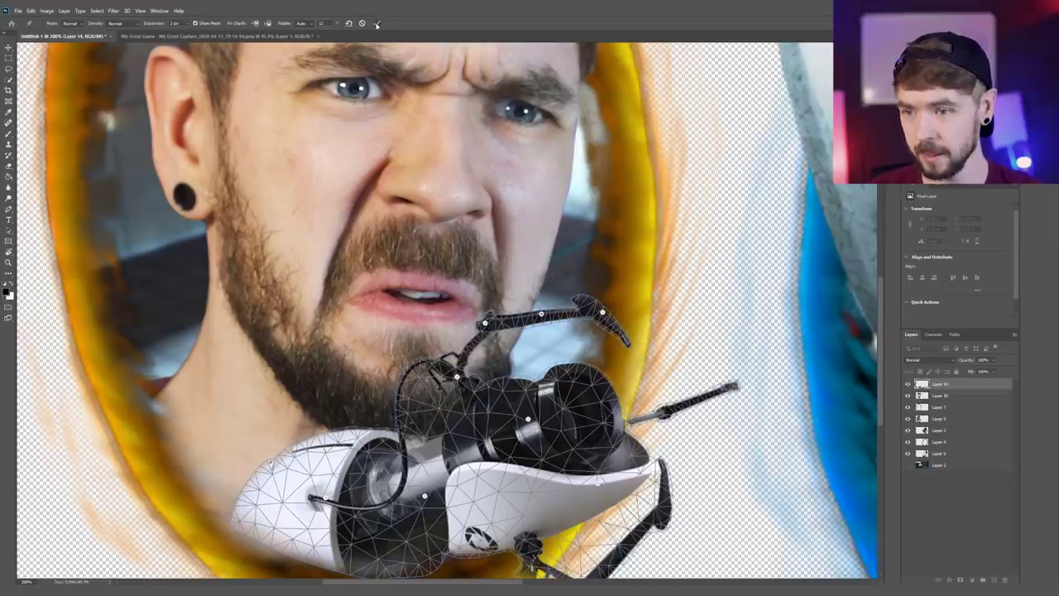
left_click(377, 24)
left_click_drag(569, 236, 551, 242)
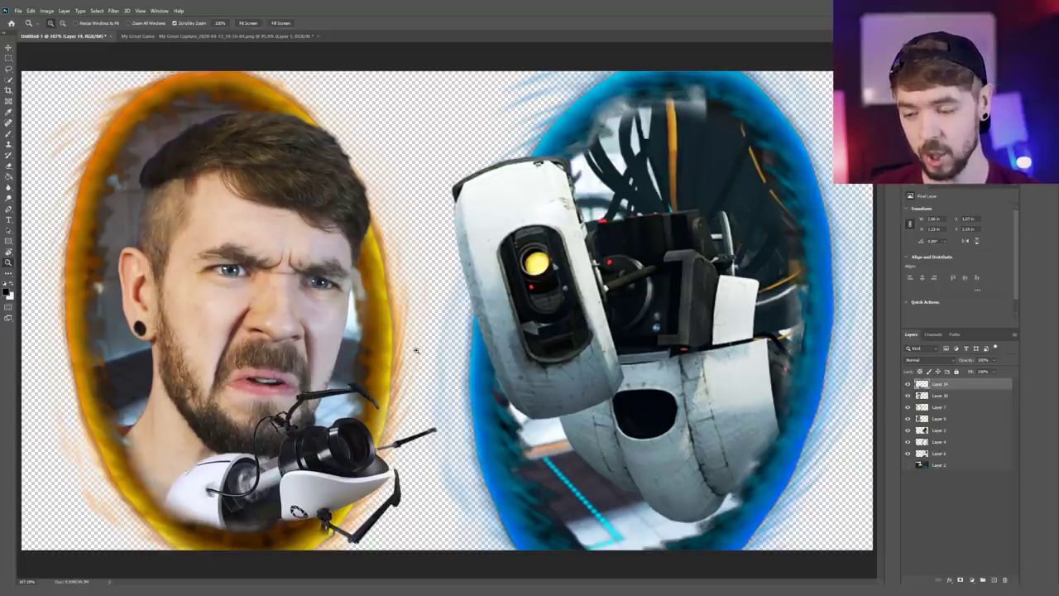
left_click_drag(348, 365, 331, 367)
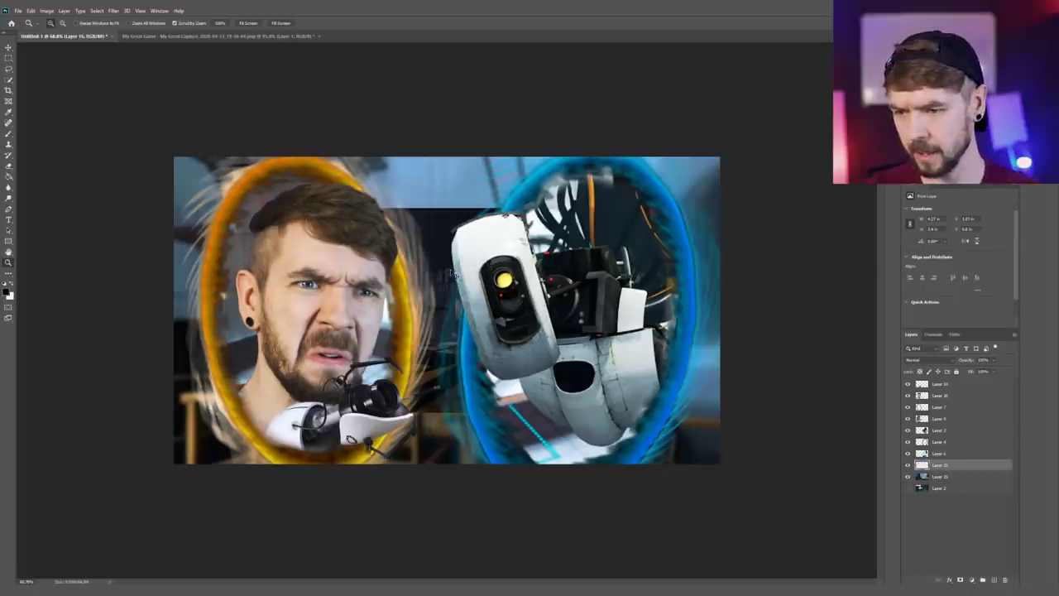
- Paste the dark room image behind the portals and enlarge it to about 214% so that it covers the whole canvas
key("ctrl+v")
key("ctrl+t")
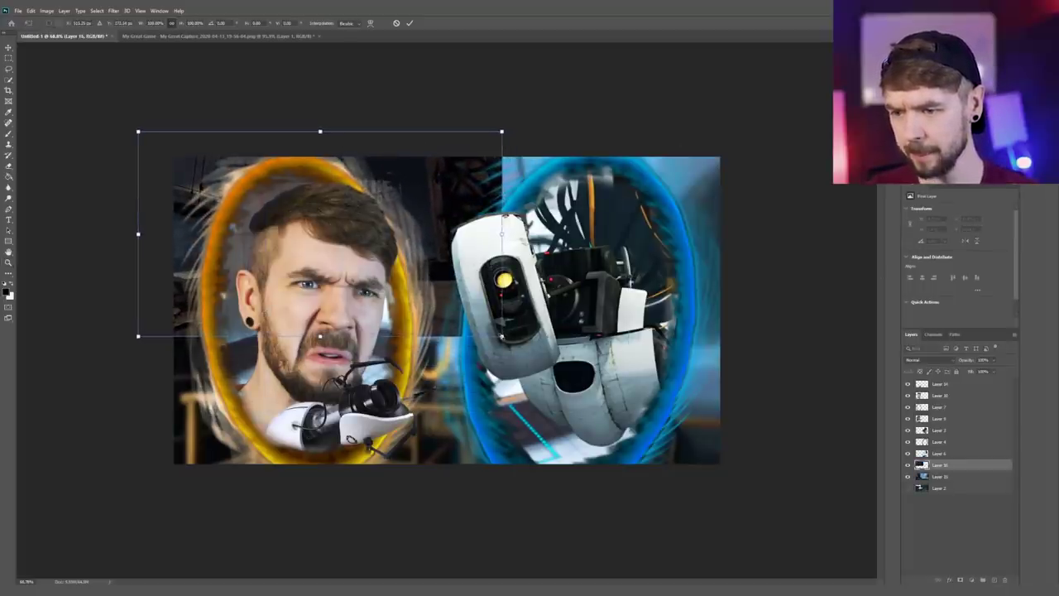
left_click_drag(501, 336, 917, 569)
left_click_drag(717, 445, 641, 429)
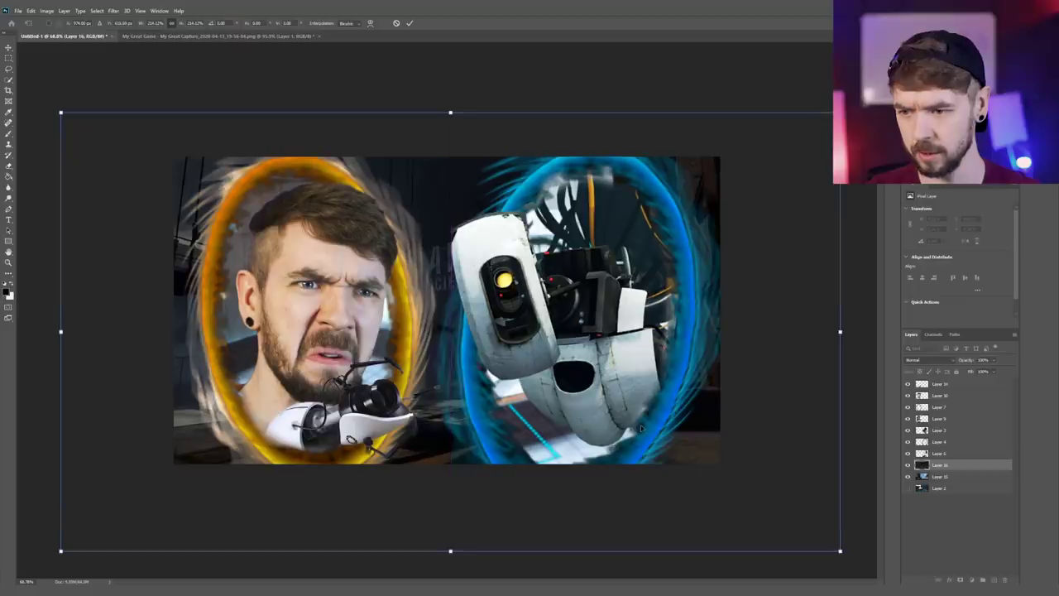
key("Return")
left_click_drag(376, 262, 416, 260)
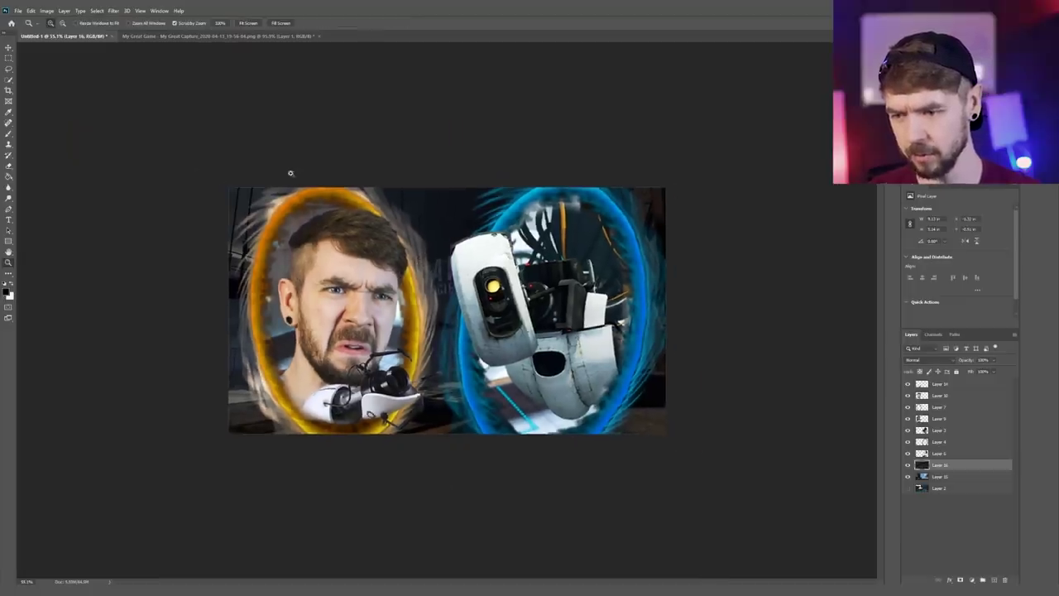
- Blur the pasted background image by reapplying the last used filter
left_click(114, 11)
left_click(118, 20)
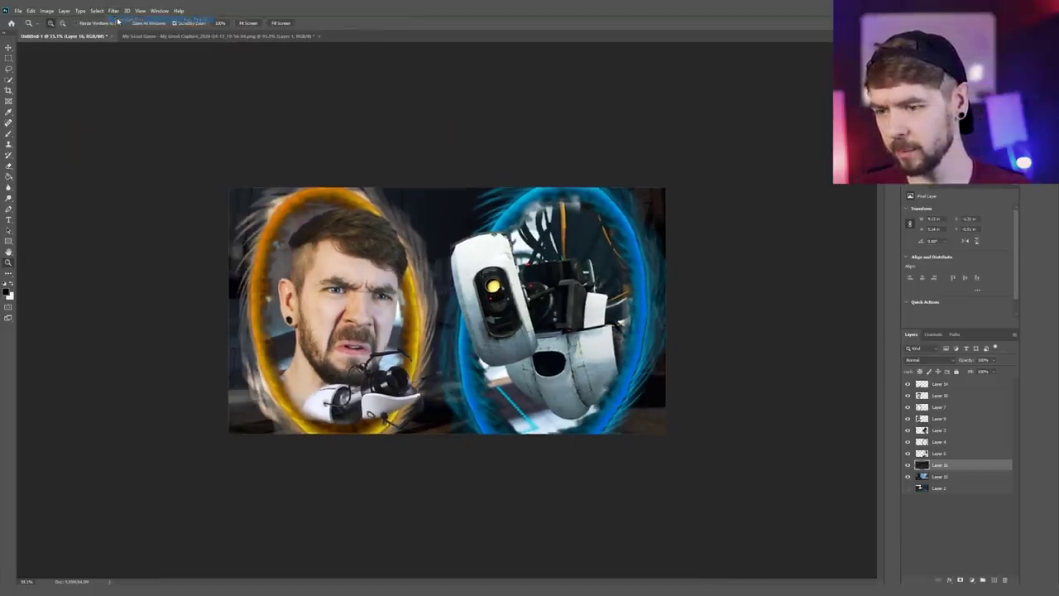
left_click_drag(364, 163, 396, 184)
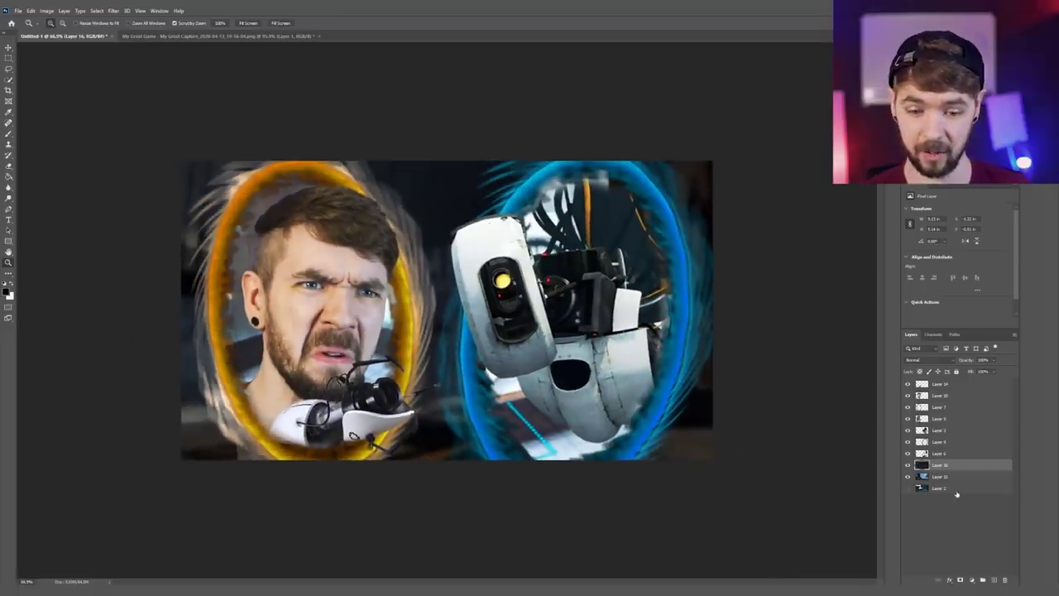
- Delete the two layers lying beneath the blurred background layer
left_click(923, 478)
left_click(922, 487, "shift")
key("Delete")
left_click_drag(472, 308, 308, 215)
- Brighten the background layer with Brightness/Contrast, setting the brightness to 77 and raising the contrast
left_click(46, 10)
mouse_move(59, 32)
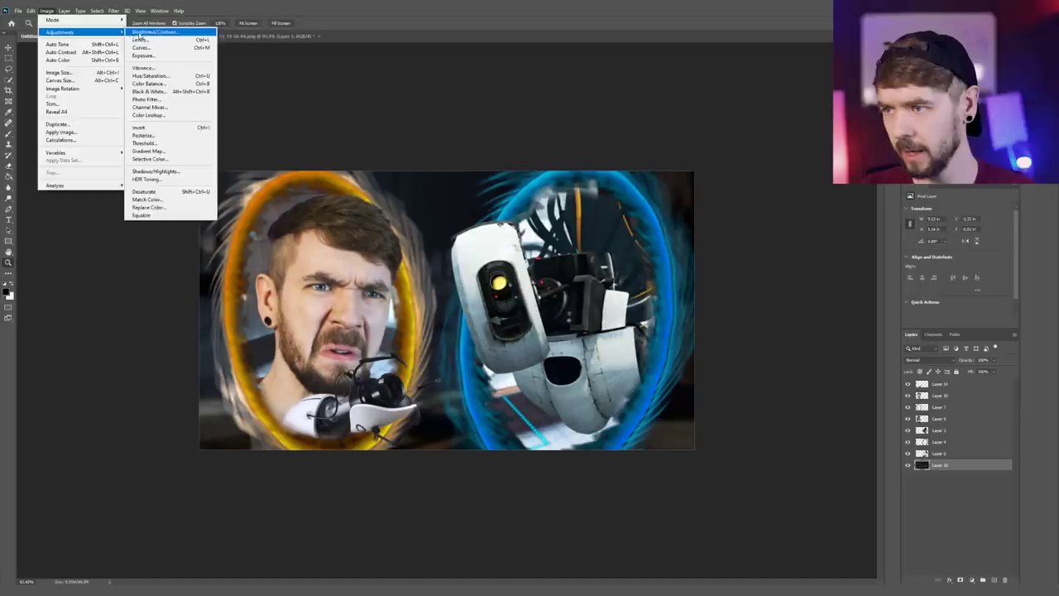
left_click(142, 33)
left_click_drag(470, 150, 489, 171)
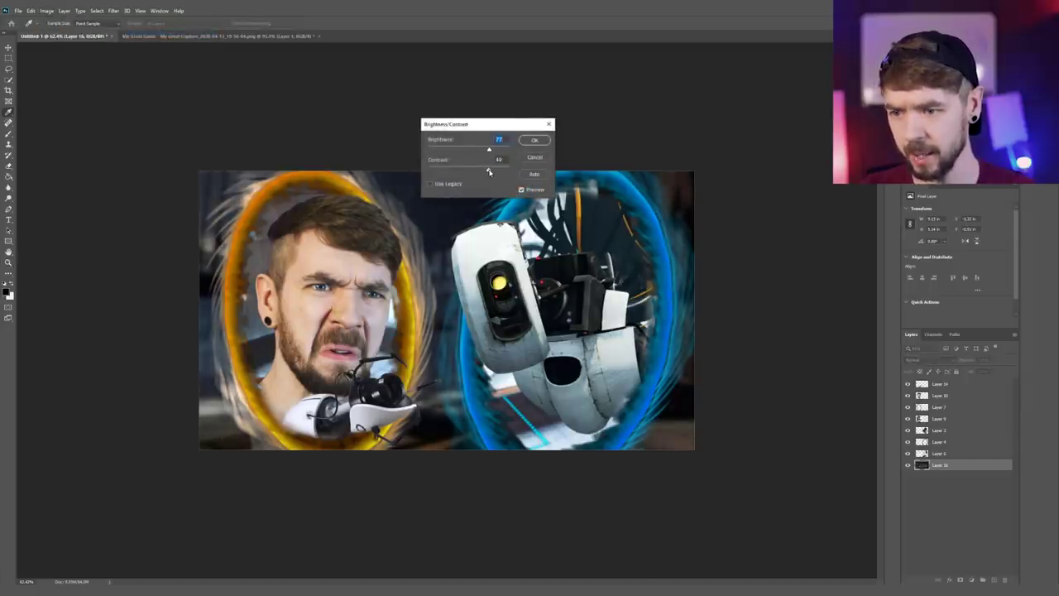
left_click(535, 140)
key("z")
left_click_drag(427, 314, 439, 316)
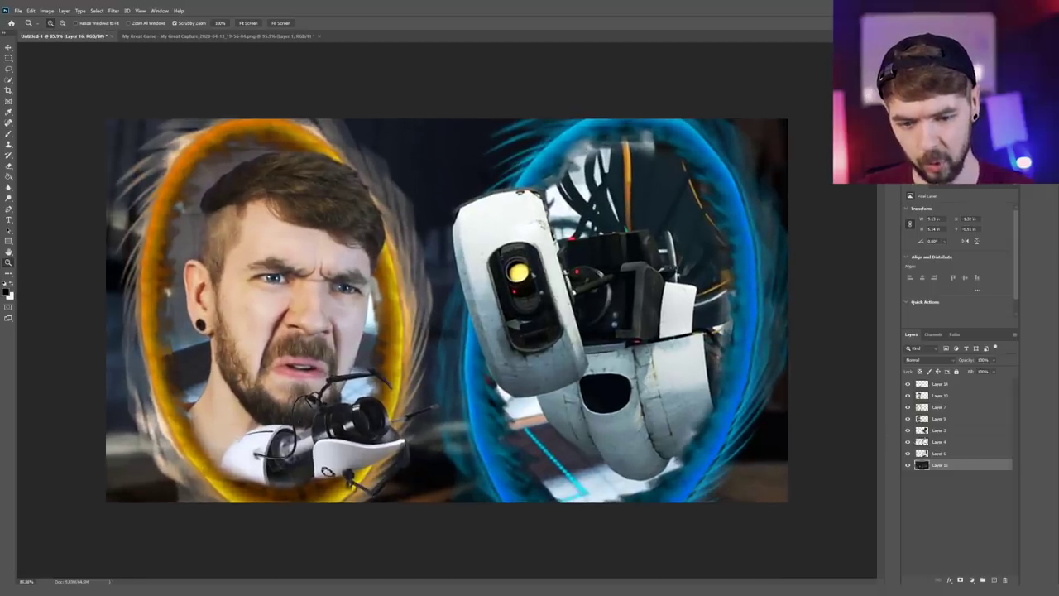
- Transform the portal gun layer, widening it to about 111% and stretching it slightly taller
left_click(924, 385)
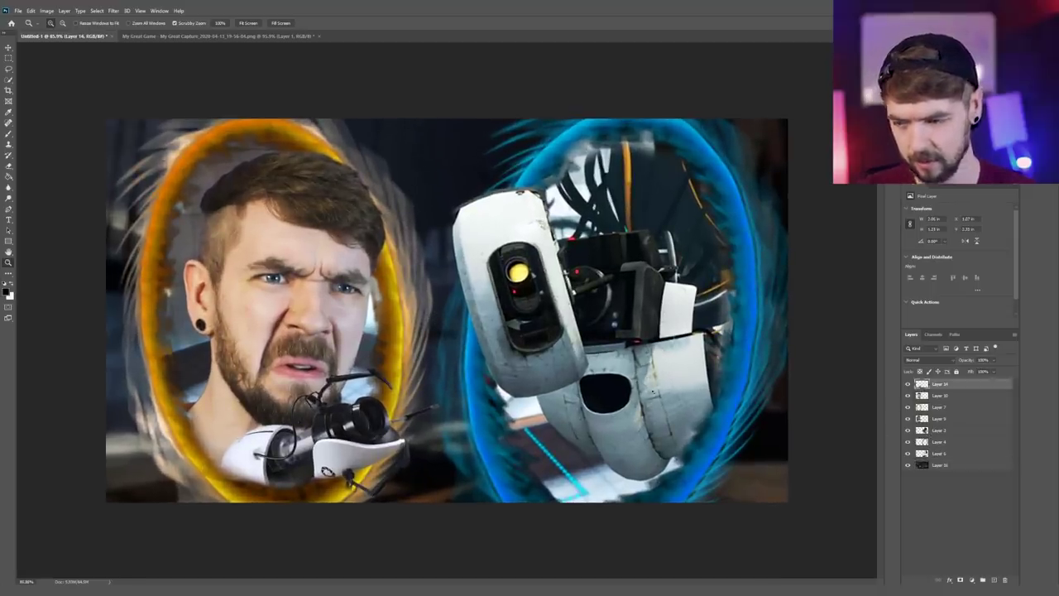
mouse_move(542, 378)
left_mouse_down()
mouse_move(533, 379)
mouse_move(543, 379)
left_mouse_up()
key("ctrl+t")
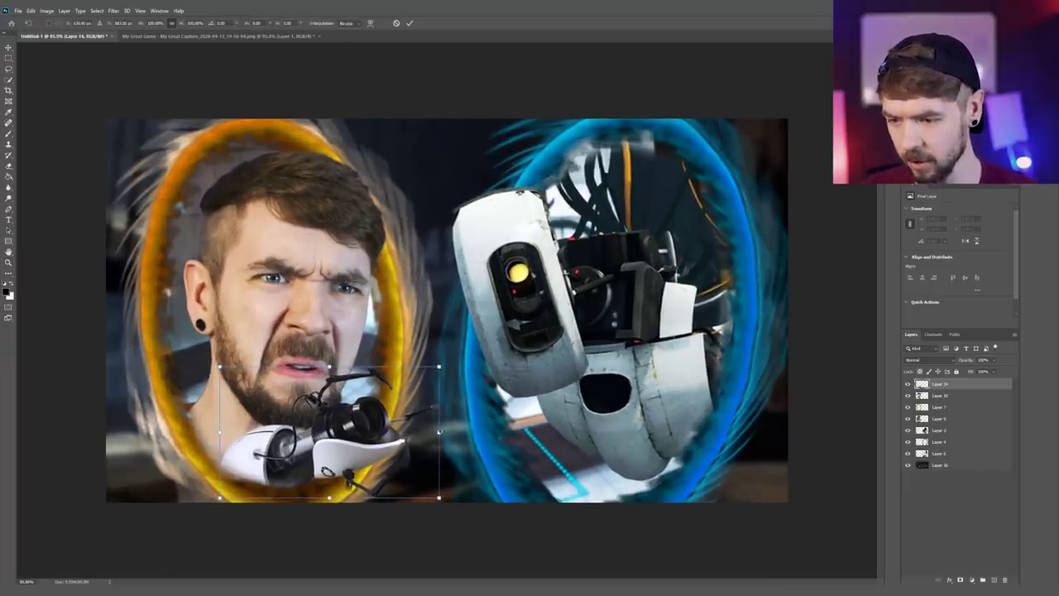
left_click_drag(439, 432, 465, 421)
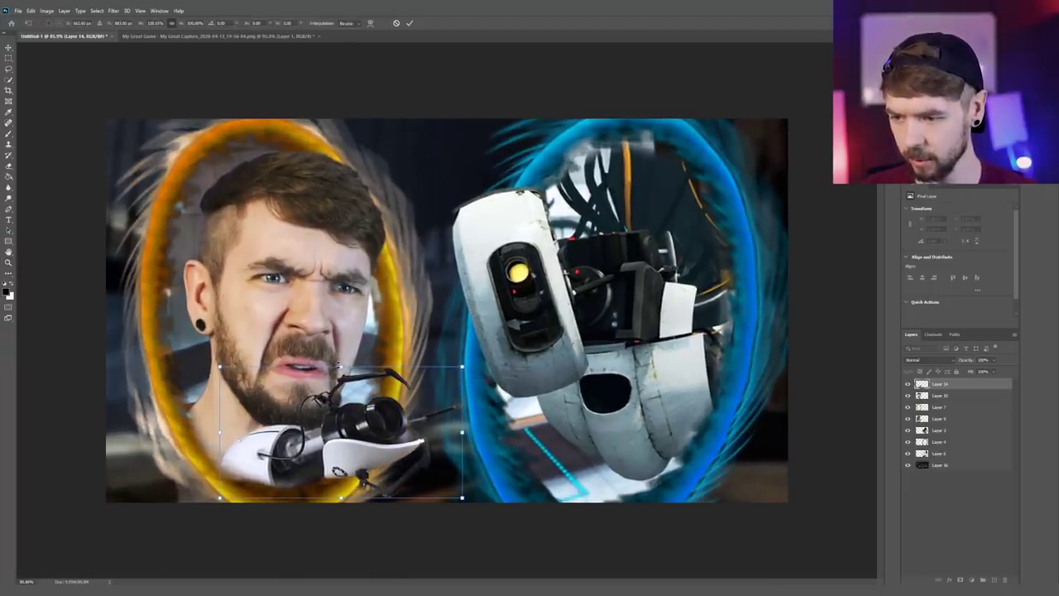
left_click_drag(339, 365, 340, 353)
key("Return")
left_click_drag(417, 387, 404, 386)
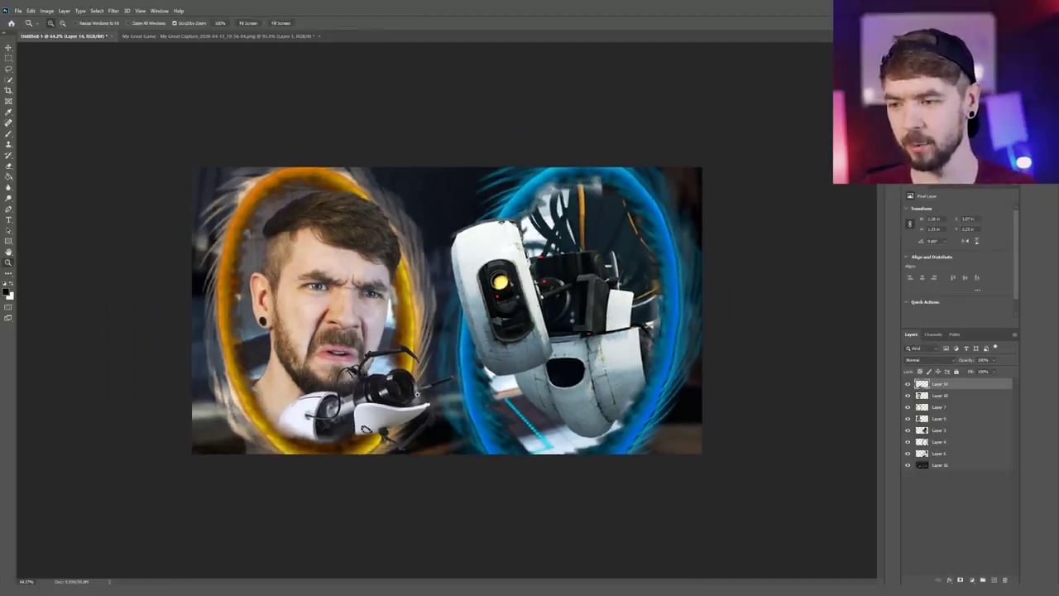
- Identify the orange portal's layer by toggling its visibility and add an Outer Glow to it
left_click_drag(376, 346, 383, 346)
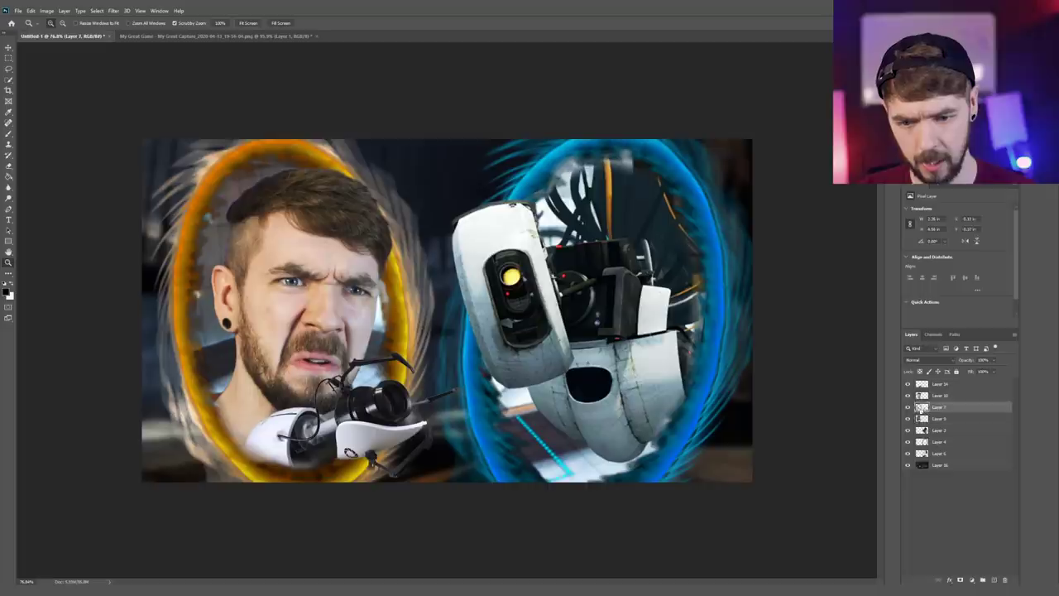
left_click(908, 407)
left_click(908, 407)
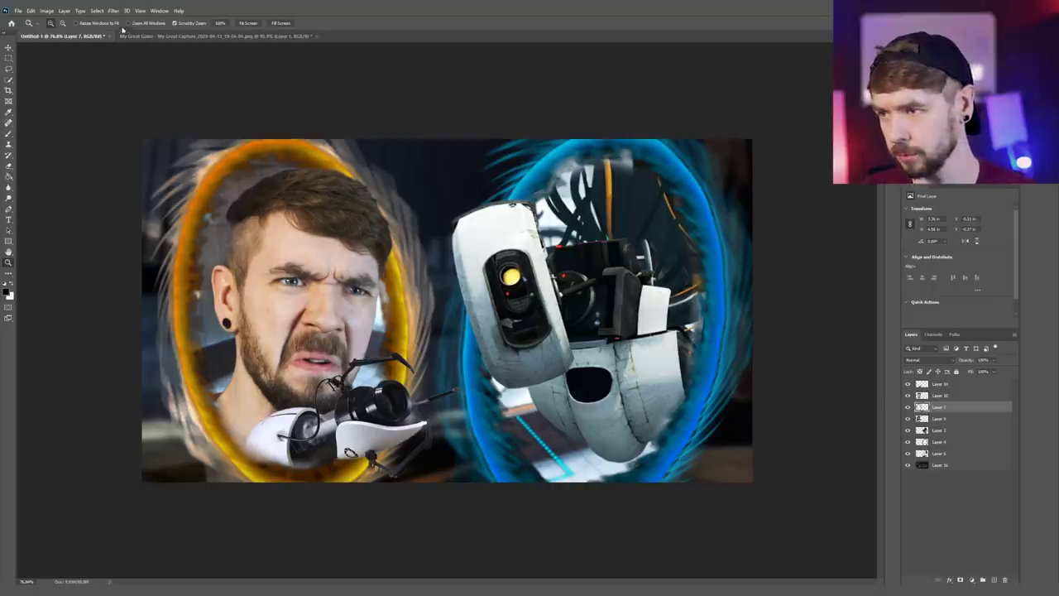
double_click(927, 409)
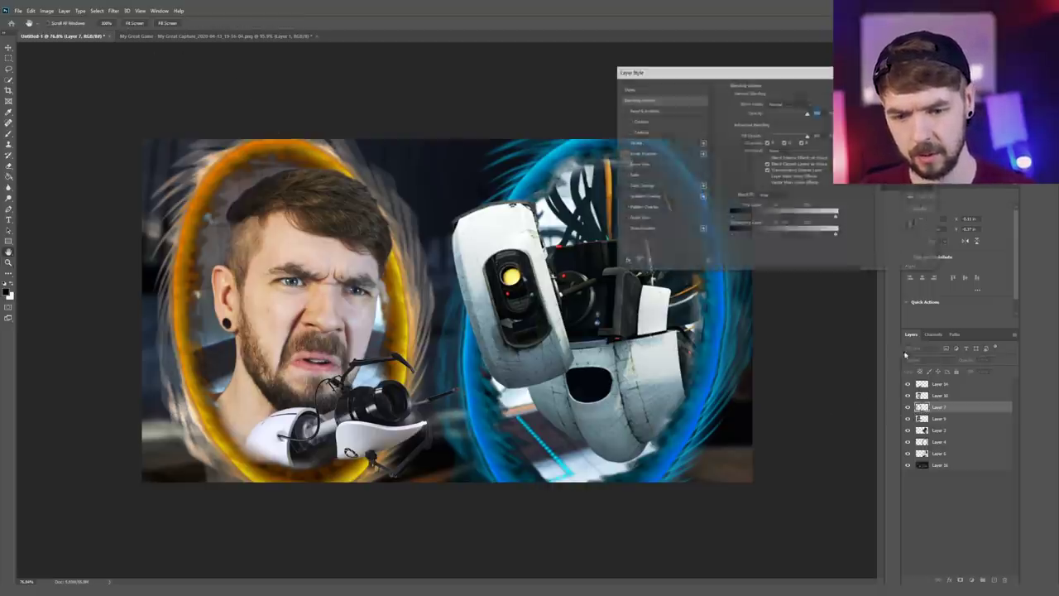
left_click(644, 219)
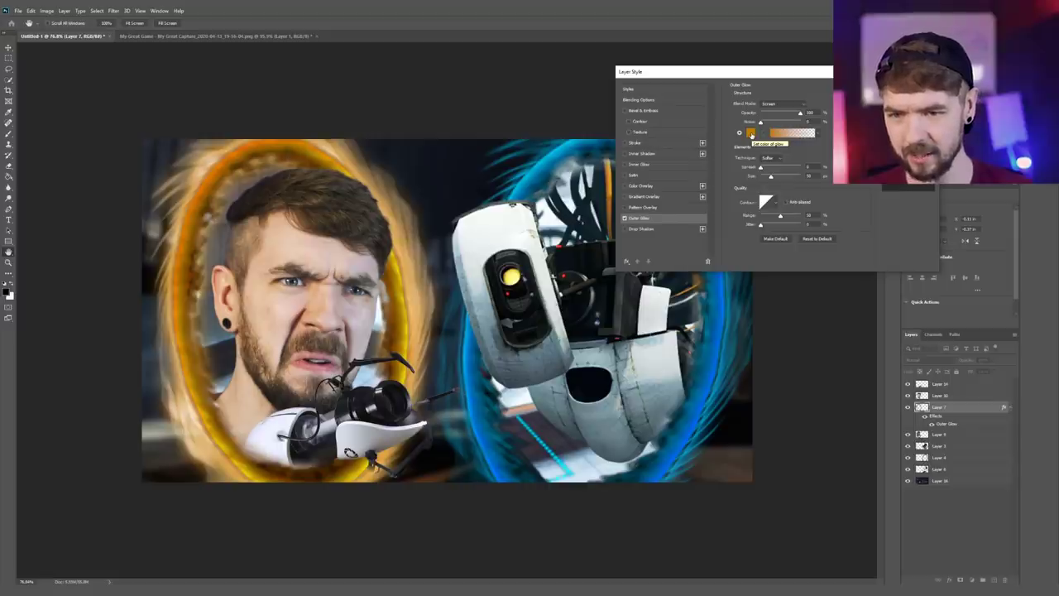
- Set the orange portal's glow to the yellow sampled from its rim (#e8cb09), apply it and compare with and without the glow
left_click(750, 134)
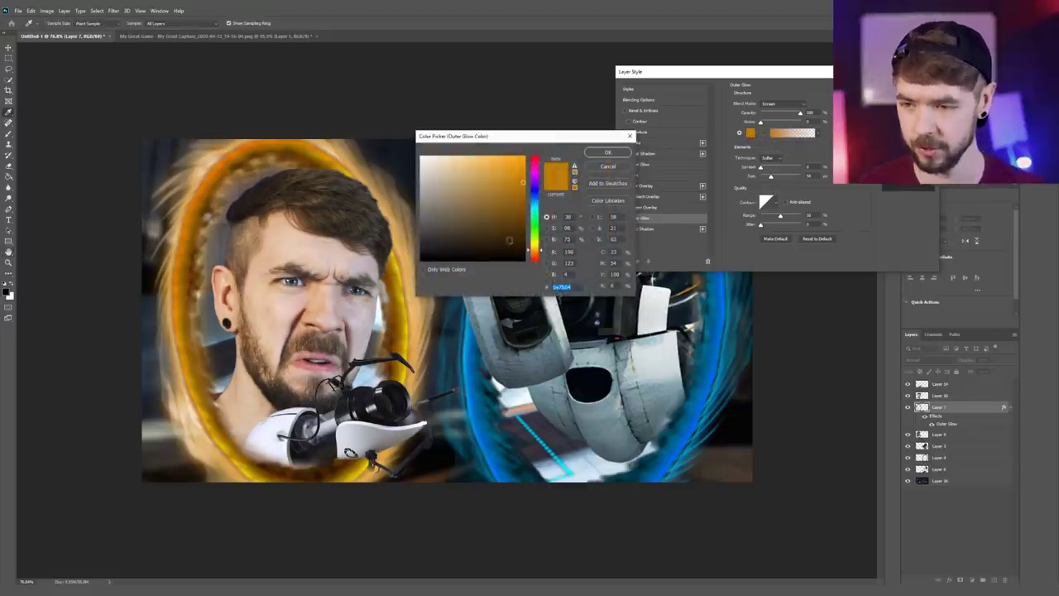
mouse_move(470, 222)
left_mouse_down()
mouse_move(436, 190)
mouse_move(488, 219)
mouse_move(485, 189)
left_mouse_up()
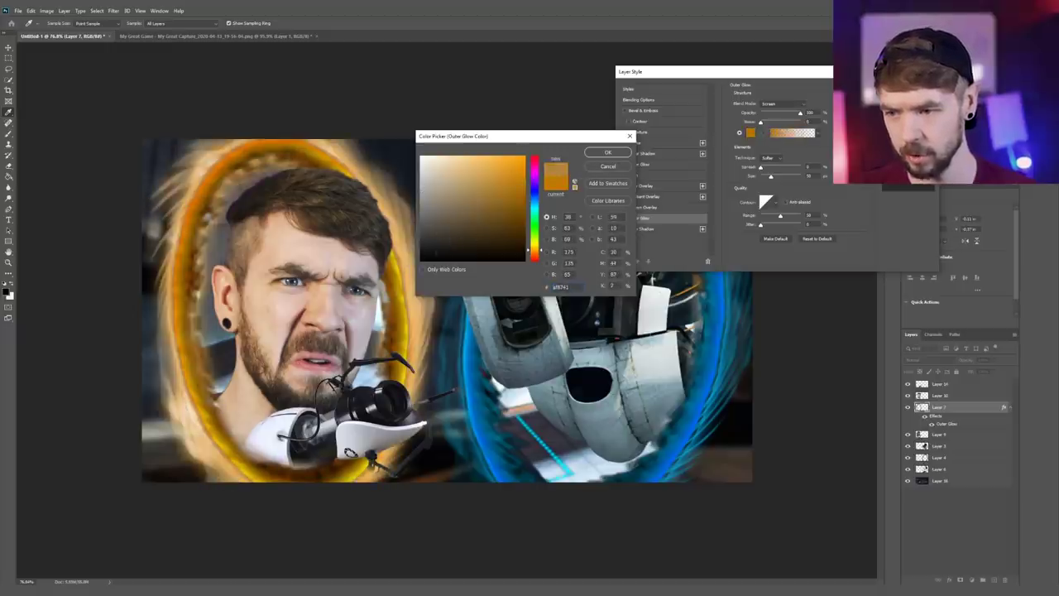
left_click(399, 266)
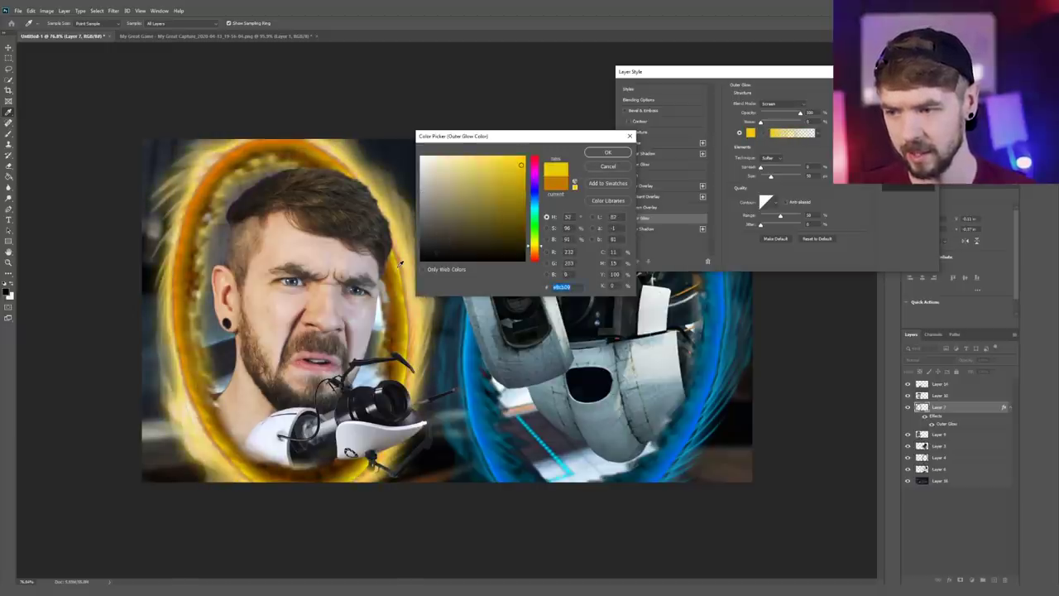
left_click(608, 152)
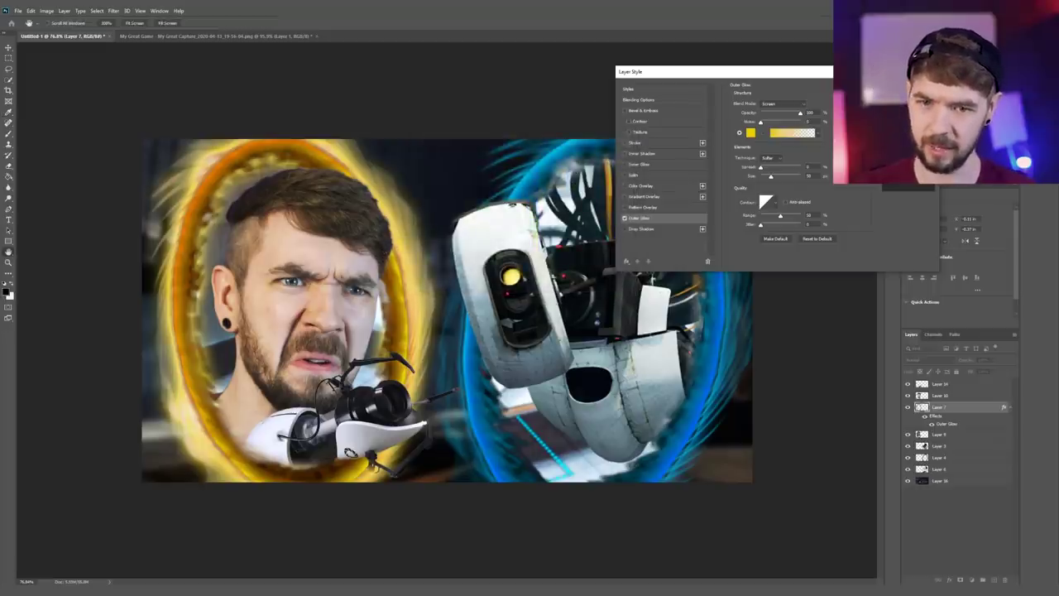
key("Return")
left_click_drag(529, 248, 447, 277)
key("ctrl+z")
key("ctrl+shift+z")
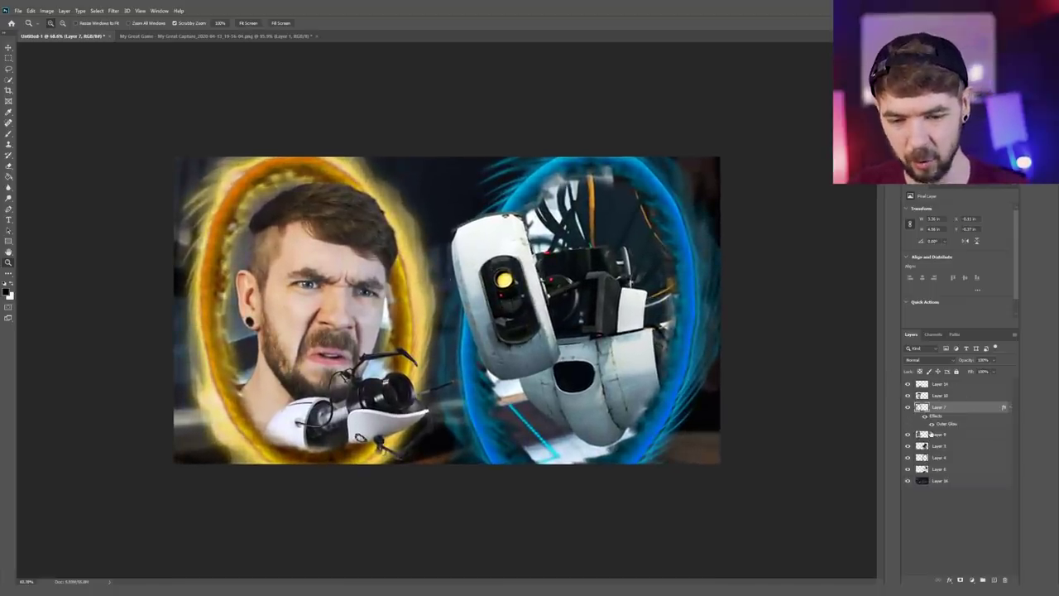
- Add an Outer Glow to the blue portal layer (Layer 4) and set its color to the blue sampled from the portal's rim (#00b1dd)
left_click(923, 457)
double_click(923, 457)
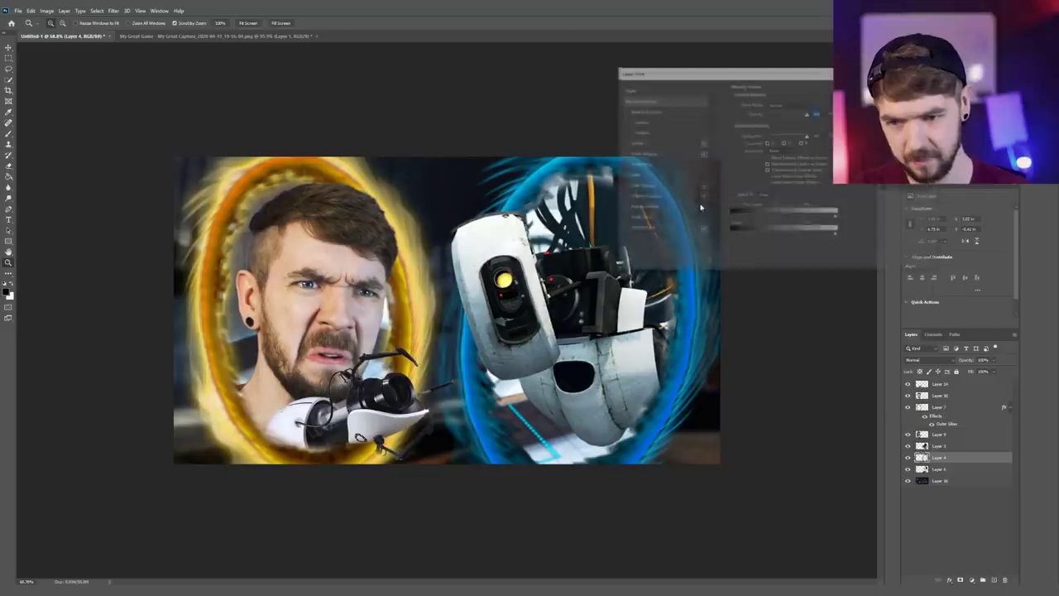
left_click(642, 218)
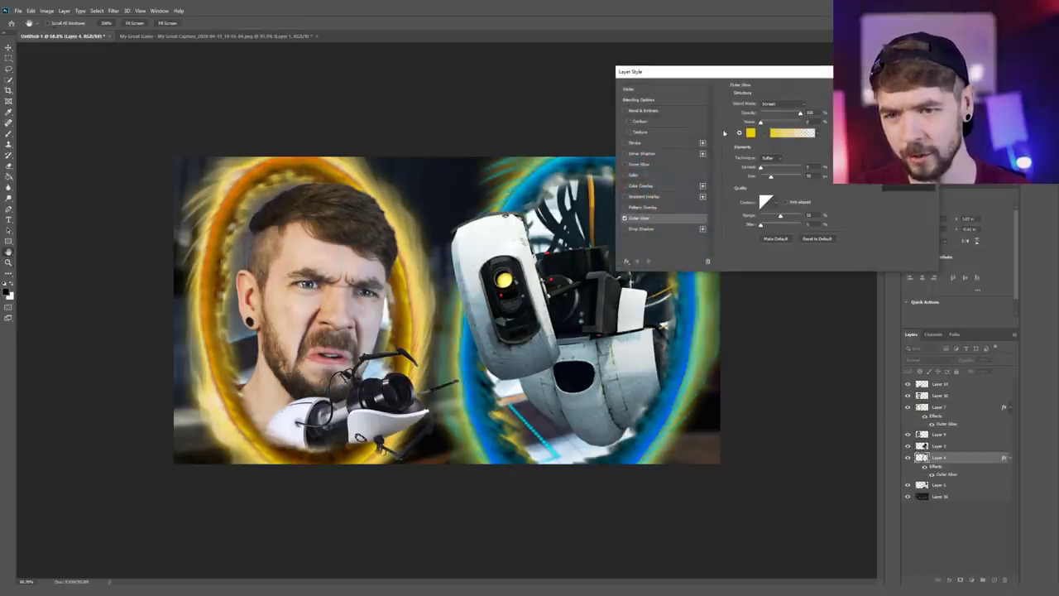
left_click(751, 132)
left_click_drag(545, 140, 736, 143)
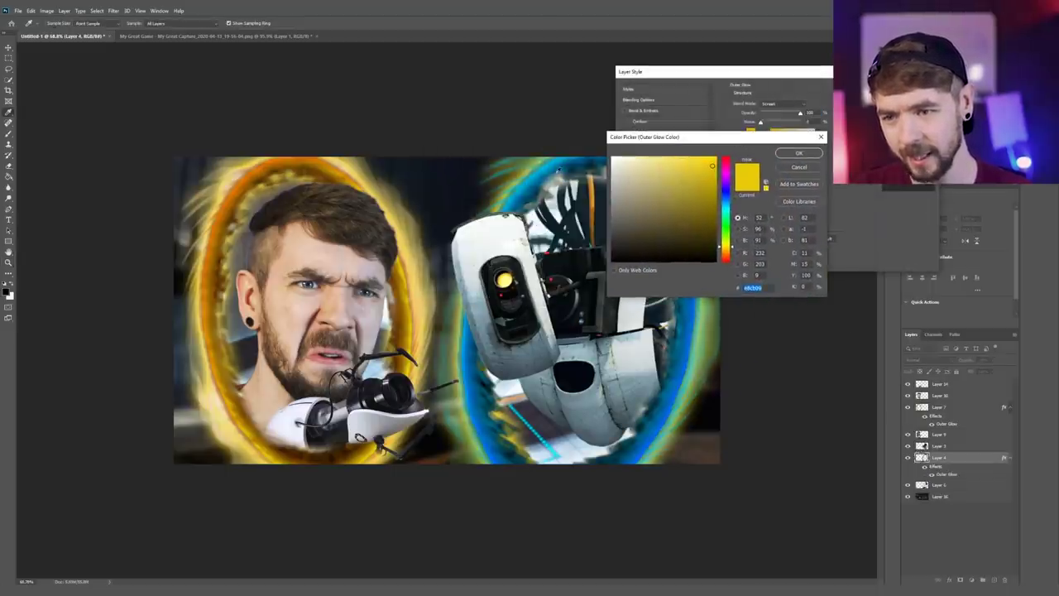
left_click(545, 166)
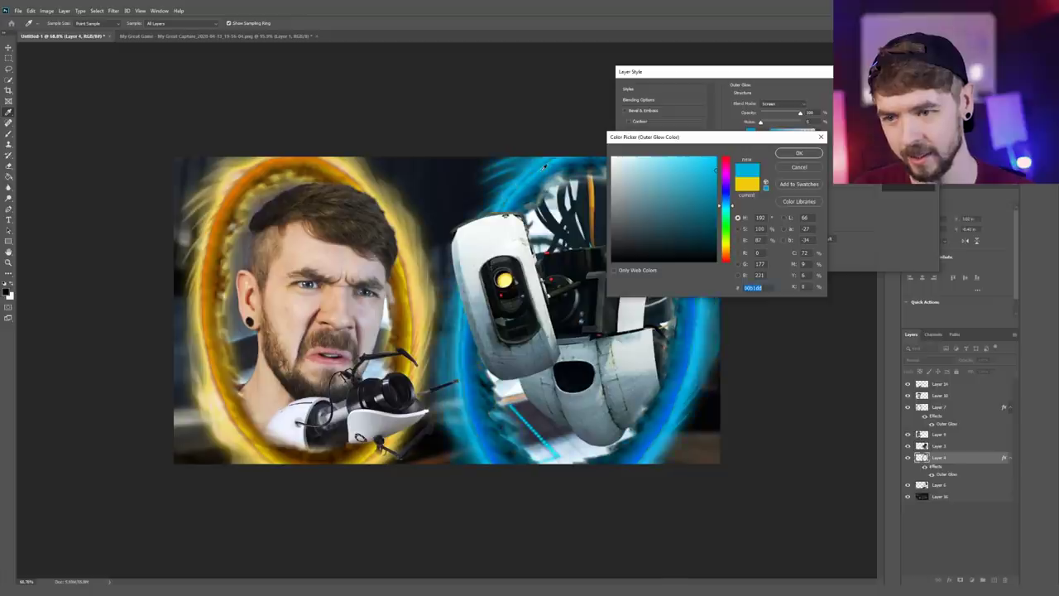
left_click(791, 153)
left_click(908, 86)
key("z")
left_click_drag(680, 169, 647, 192)
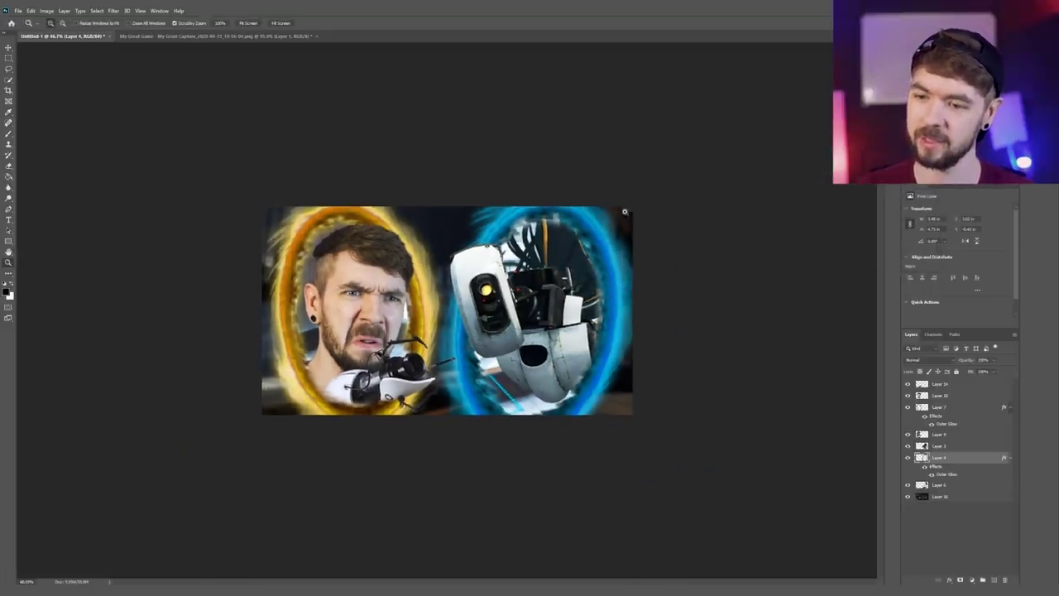
left_click(621, 215)
left_click_drag(597, 245, 604, 246)
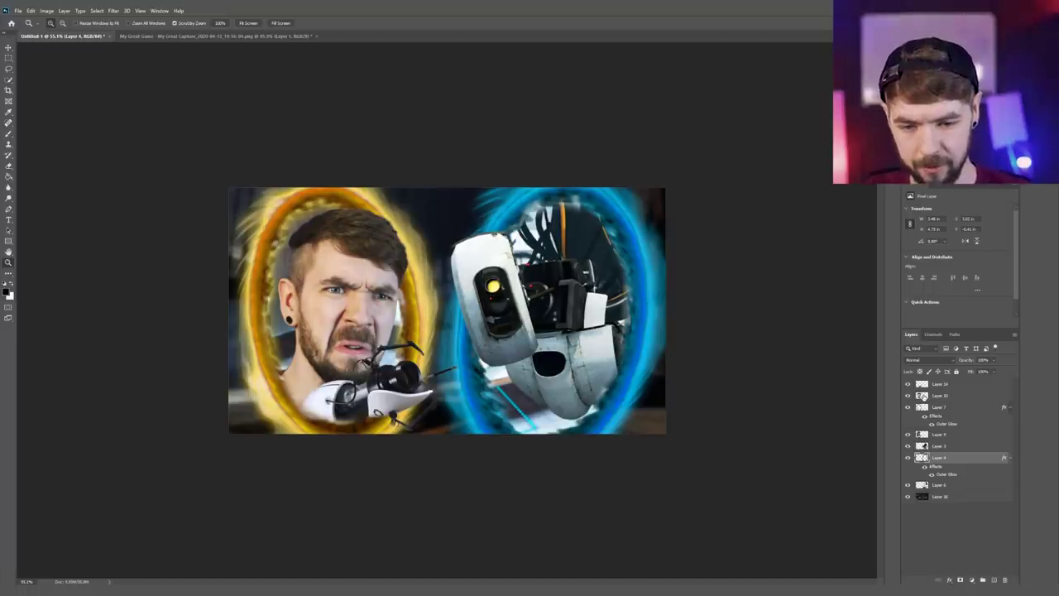
- Apply Smart Sharpen to the man's portrait layer (Layer 10) with the existing settings and inspect the face up close
left_click(923, 396)
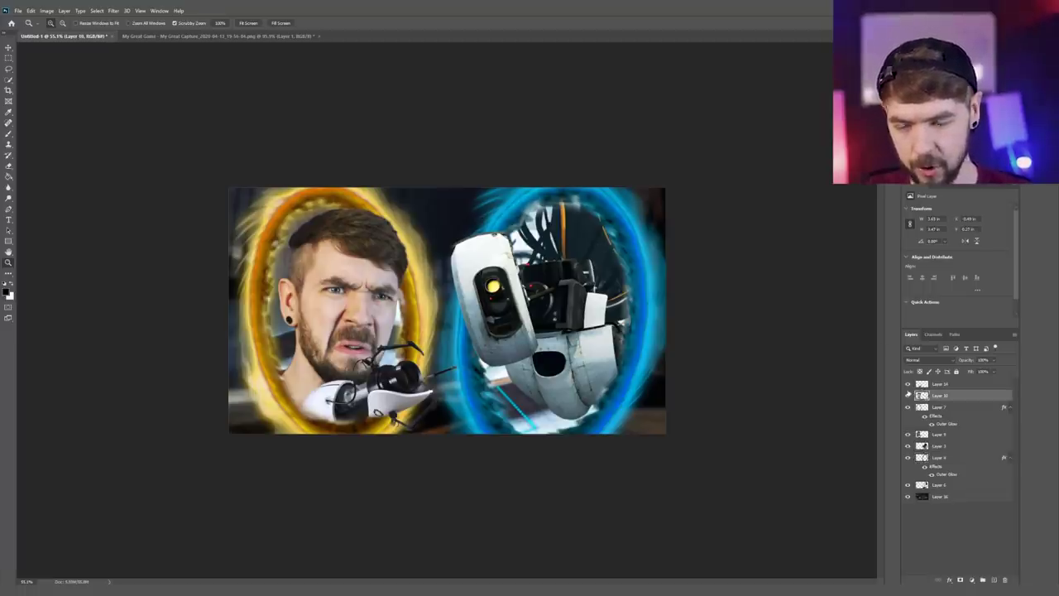
left_click(114, 10)
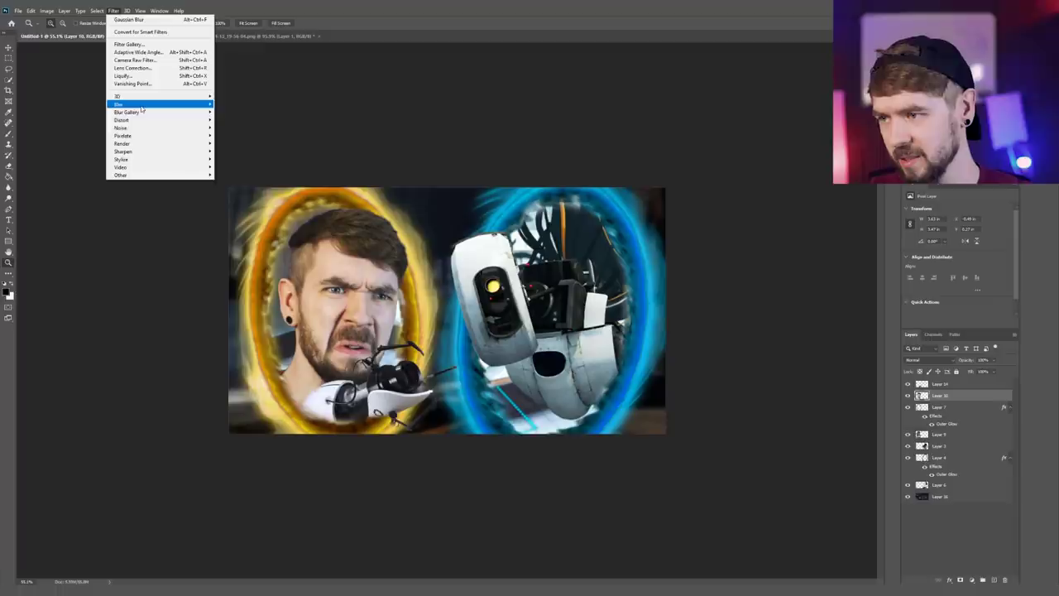
mouse_move(132, 144)
left_click(235, 182)
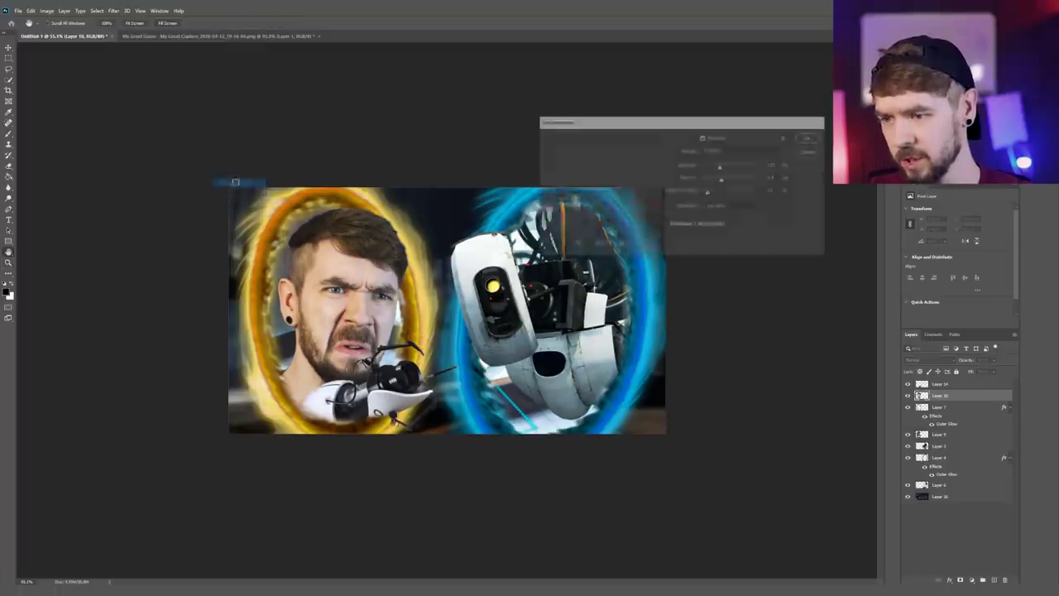
left_click(817, 140)
left_click_drag(270, 273, 476, 189)
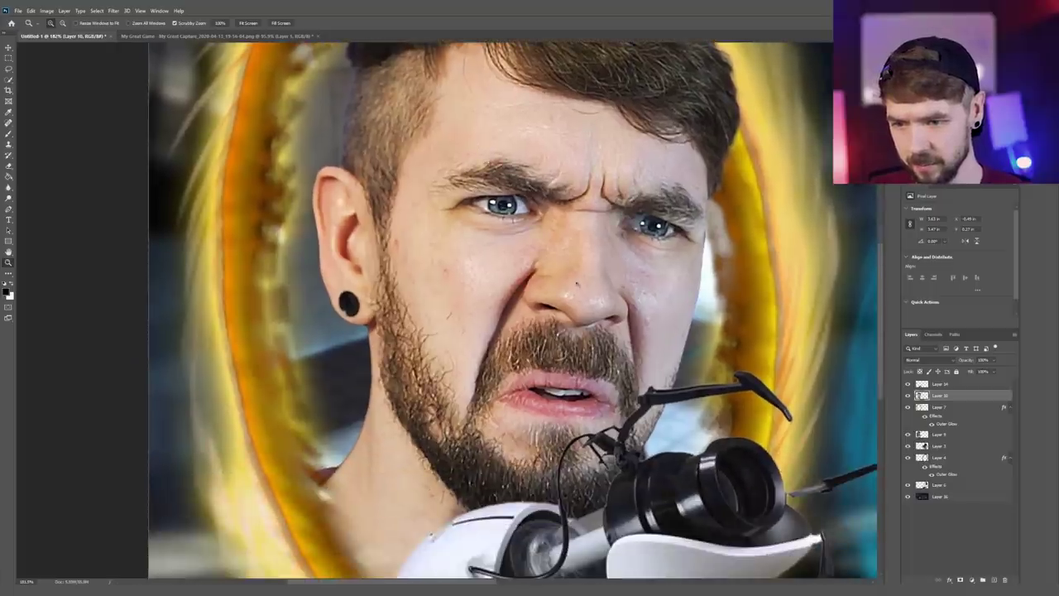
left_click_drag(536, 233, 459, 256)
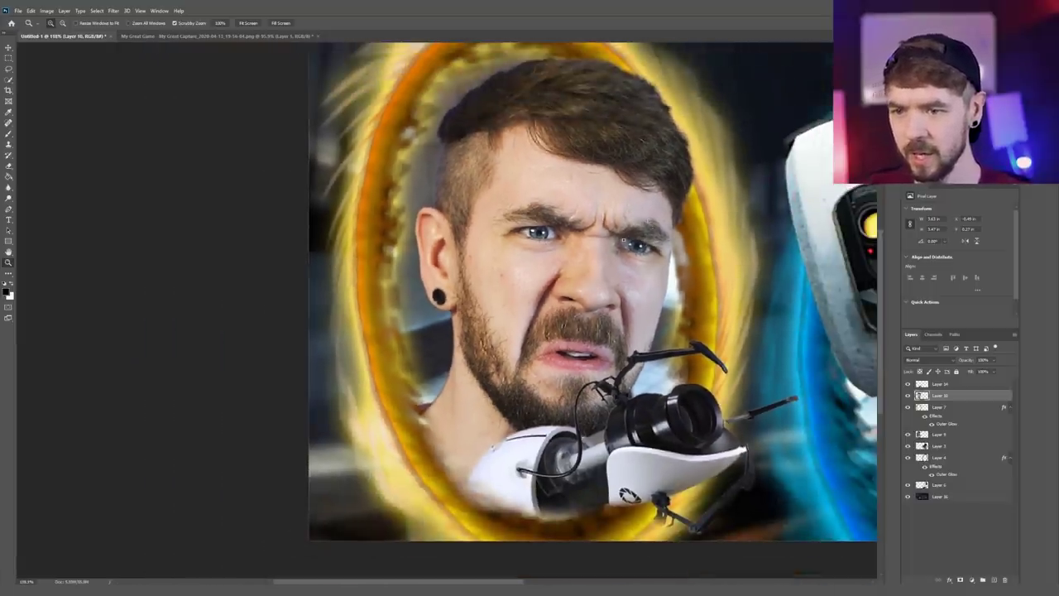
left_click_drag(565, 242, 577, 245)
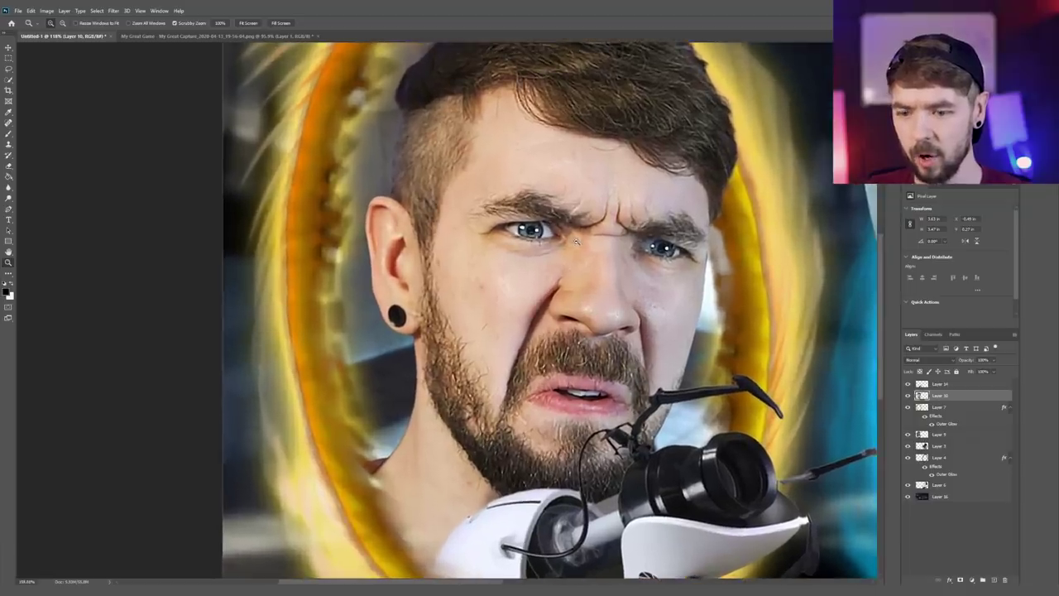
- Repeat the Smart Sharpen filter on the portal gun layer (Layer 14)
left_click(936, 386)
left_click(114, 12)
left_click(124, 19)
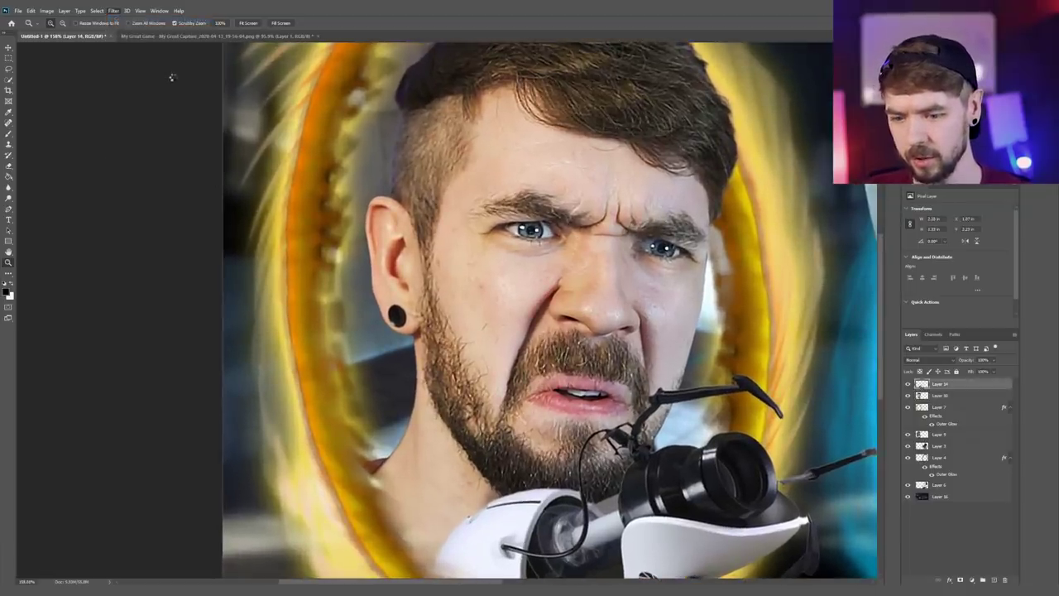
left_click_drag(530, 317, 493, 210)
key("ctrl+0")
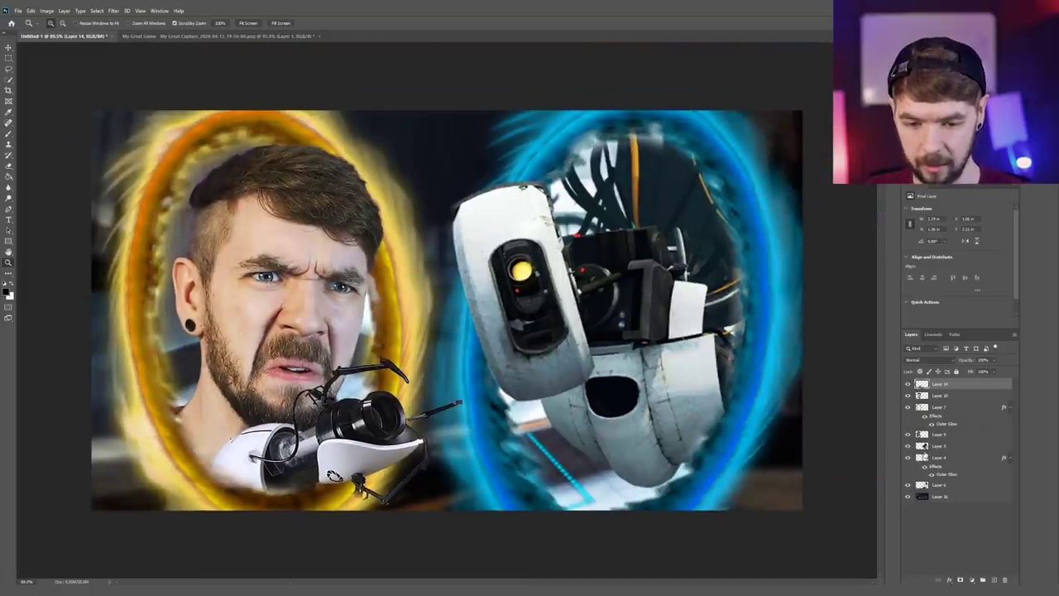
- Repeat the Smart Sharpen filter on the GLaDOS layer (Layer 3)
left_click(921, 447)
left_click(113, 11)
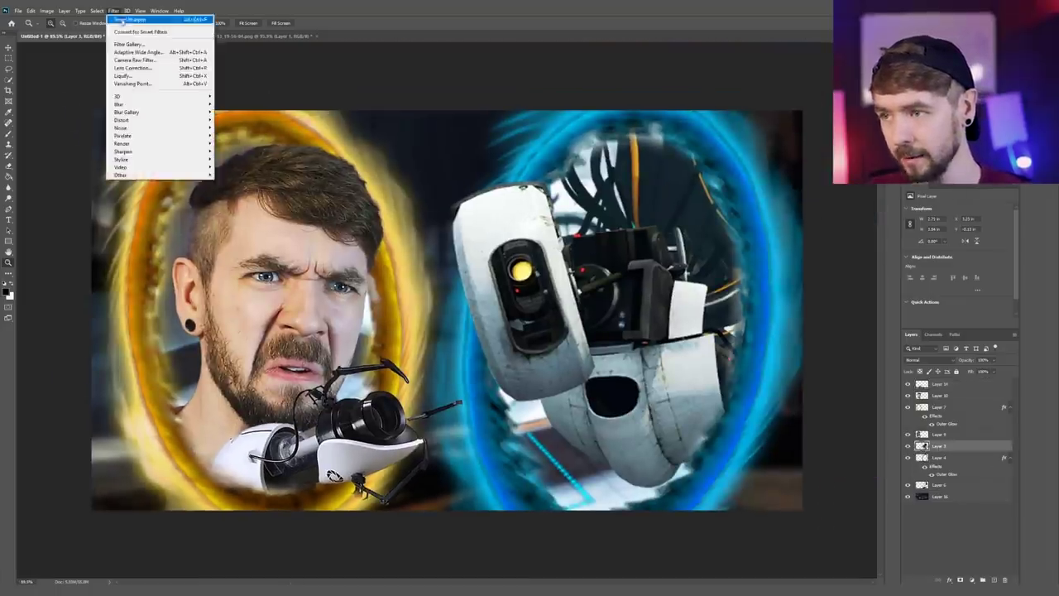
left_click(128, 20)
- Examine the sharpened composition at thumbnail size and at larger magnifications
left_click_drag(411, 186, 391, 198)
scroll(392, 216, "down", 3)
scroll(474, 305, "up", 3)
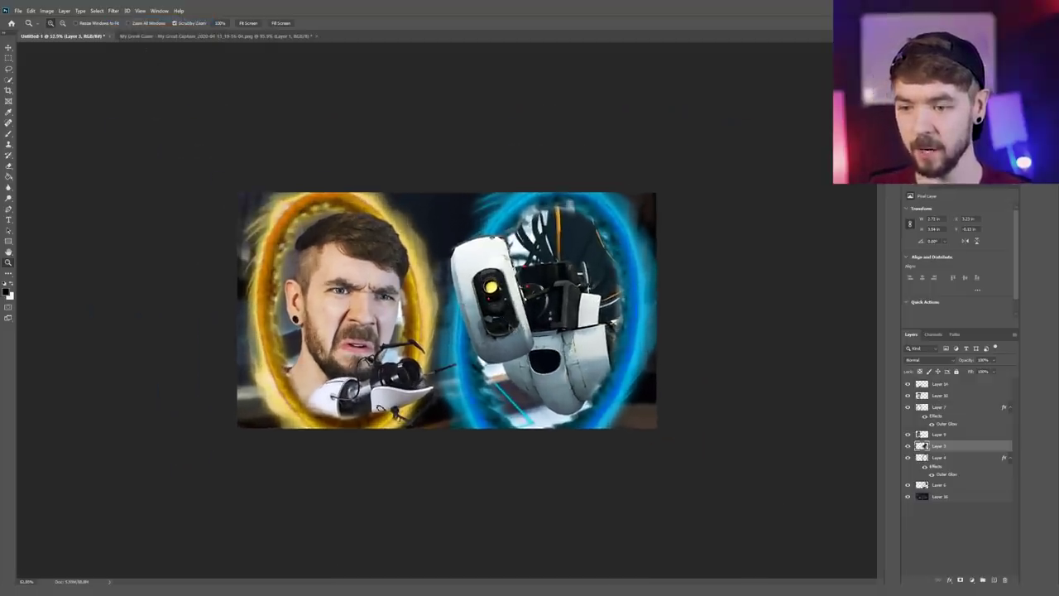
key("ctrl+minus")
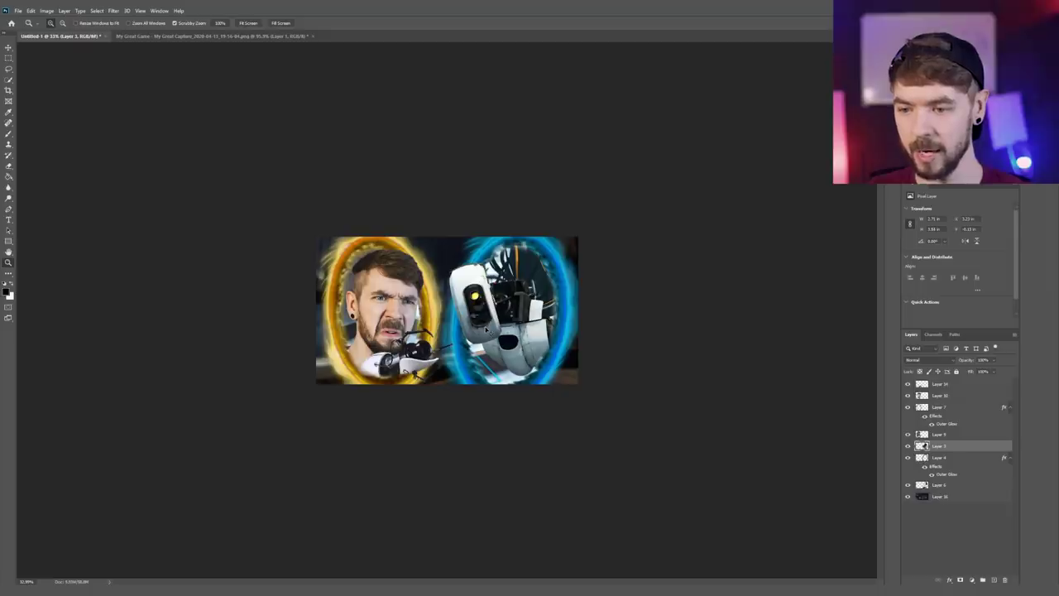
key("ctrl+plus")
key("ctrl+plus")
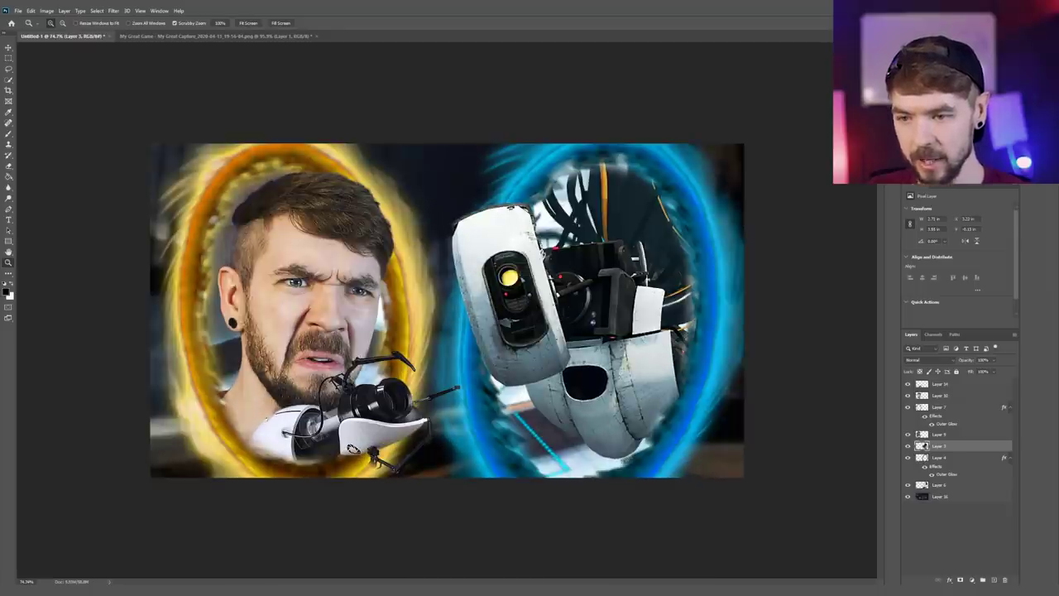
key("ctrl+minus")
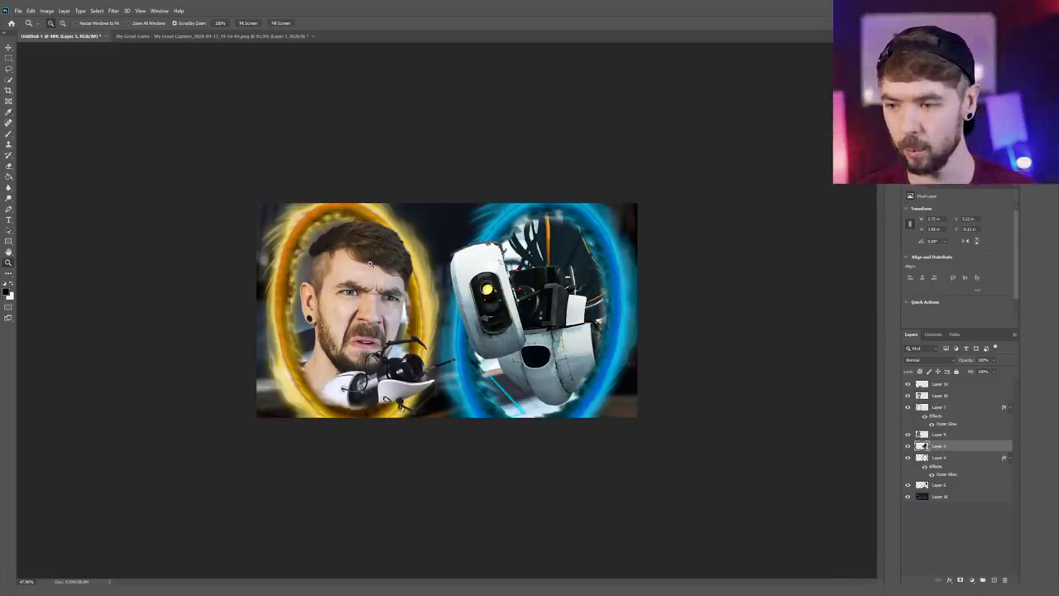
key("ctrl+plus")
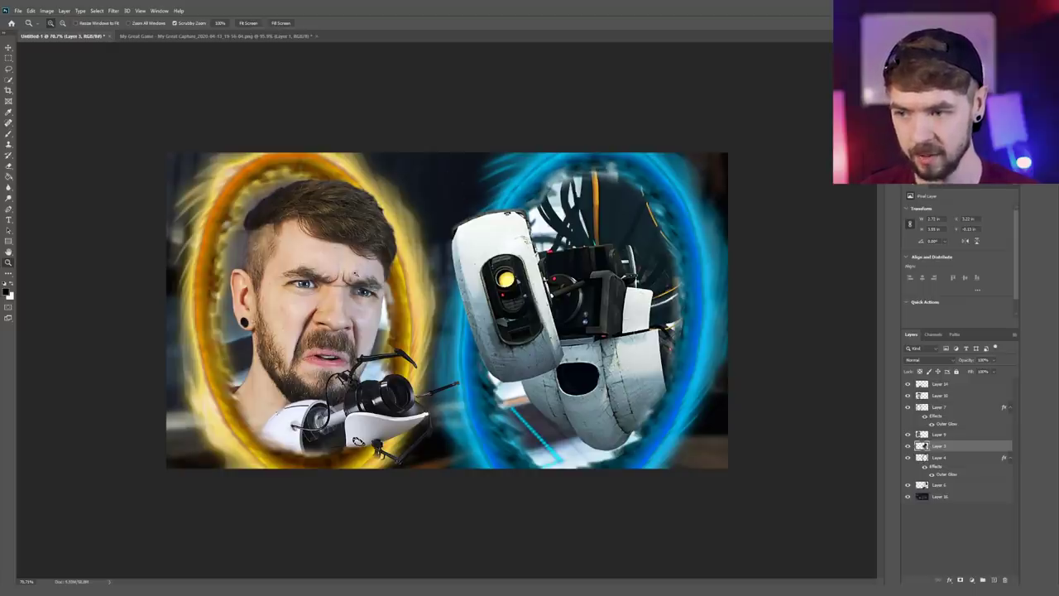
key("ctrl+plus")
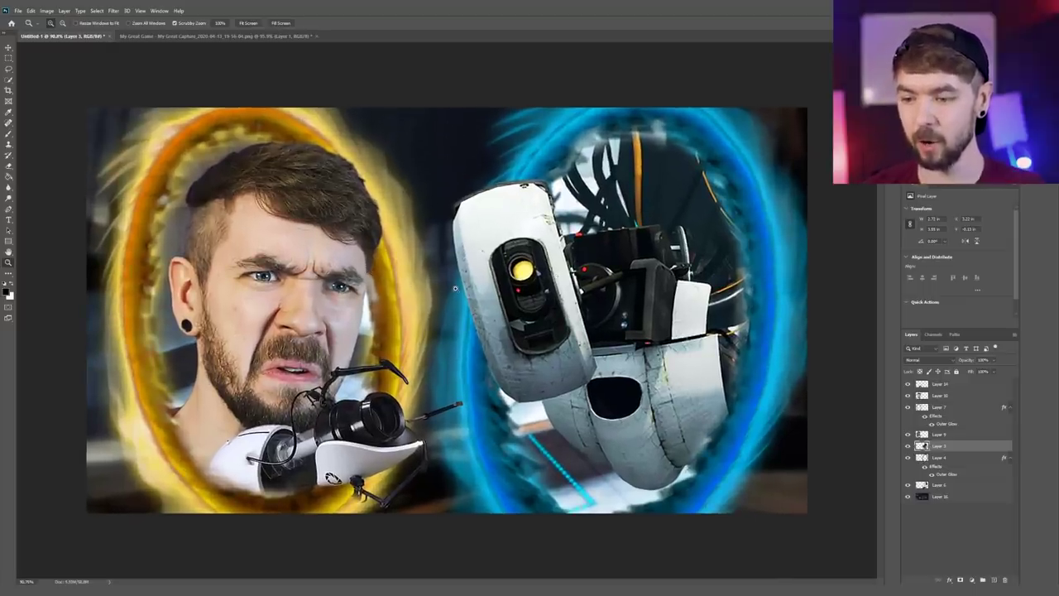
- Try a second Smart Sharpen pass on the portrait layer (Layer 10) and compare the face up close and at reduced size
left_click_drag(304, 301, 366, 284)
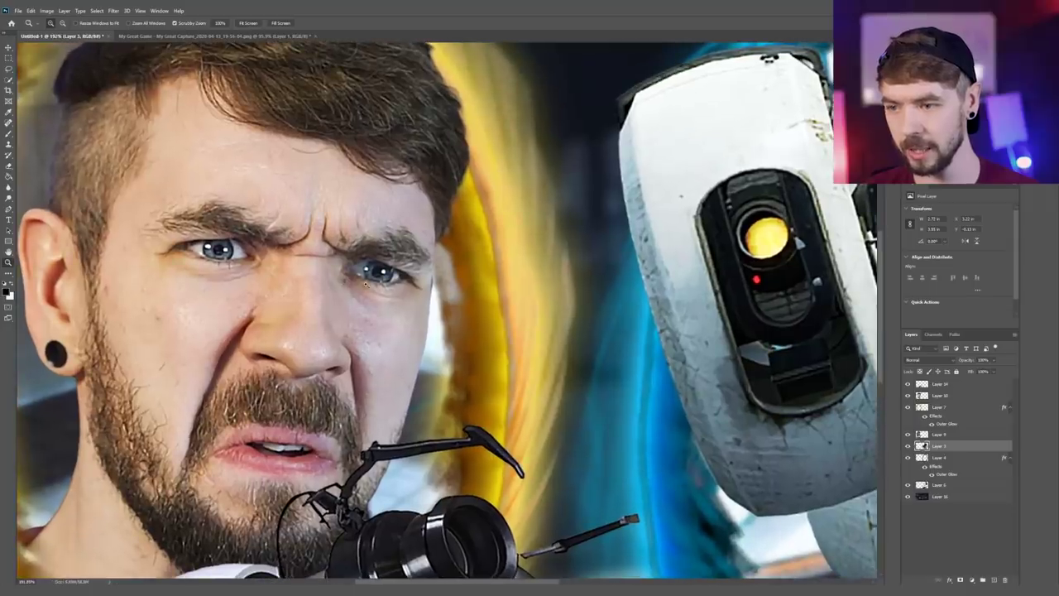
left_click(920, 396)
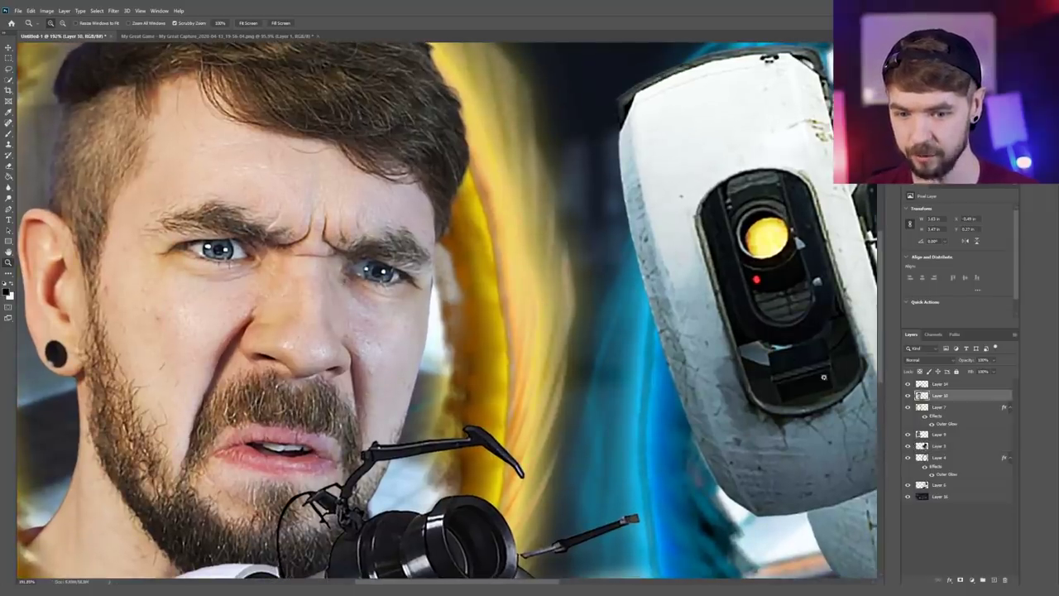
left_click(115, 11)
left_click(136, 22)
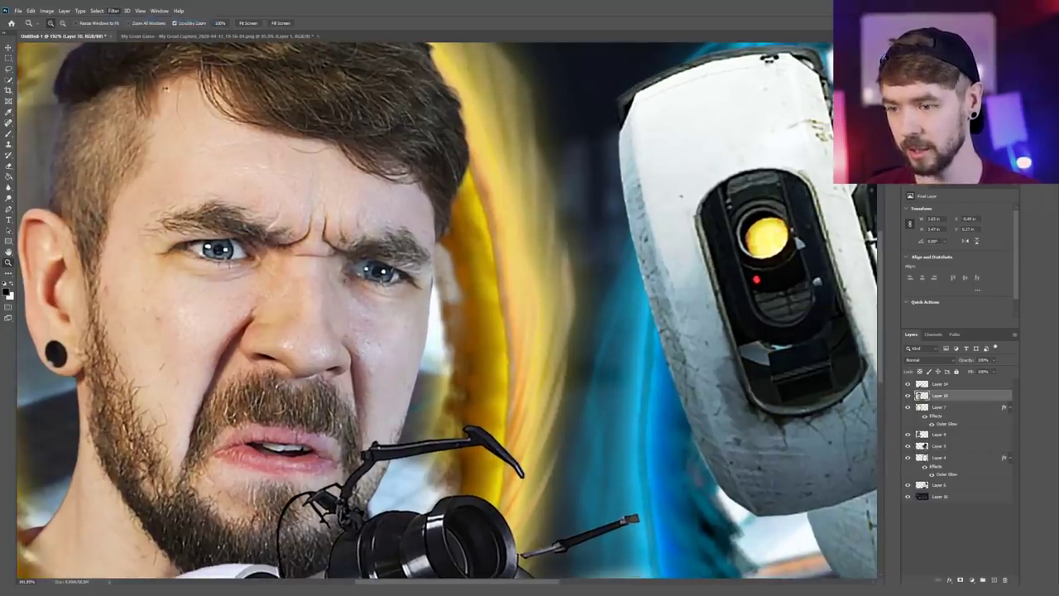
left_click_drag(165, 241, 292, 208)
left_click_drag(496, 235, 419, 236)
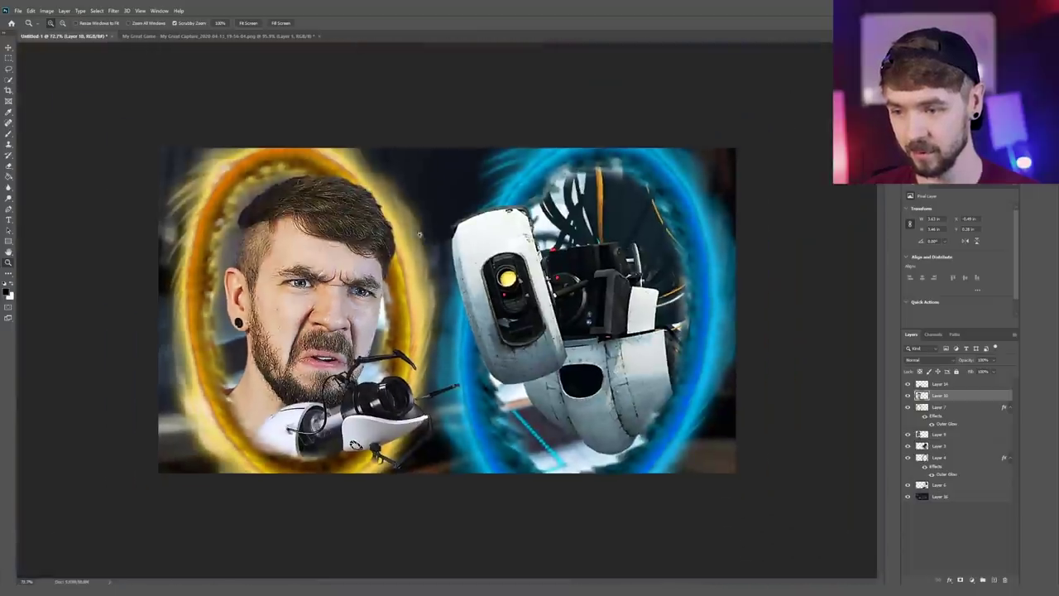
scroll(444, 303, "up", 2)
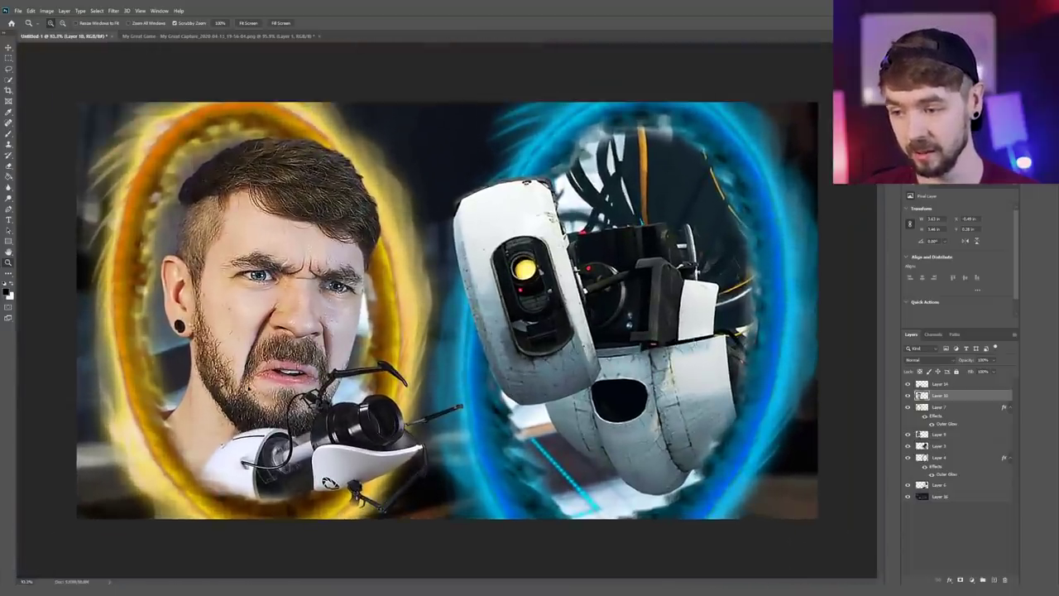
scroll(284, 326, "up", 4)
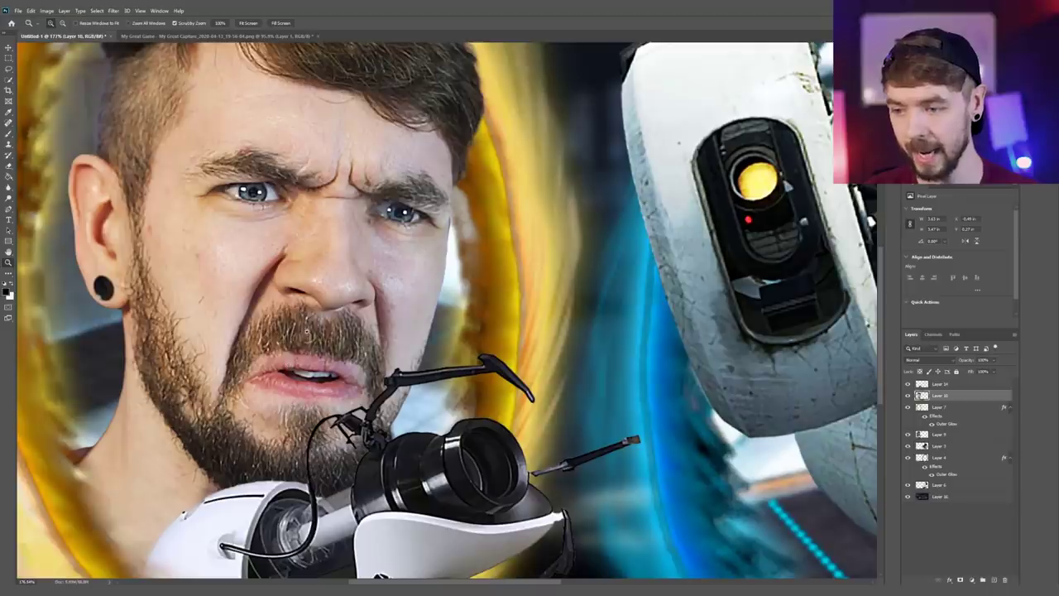
left_click_drag(376, 89, 405, 203)
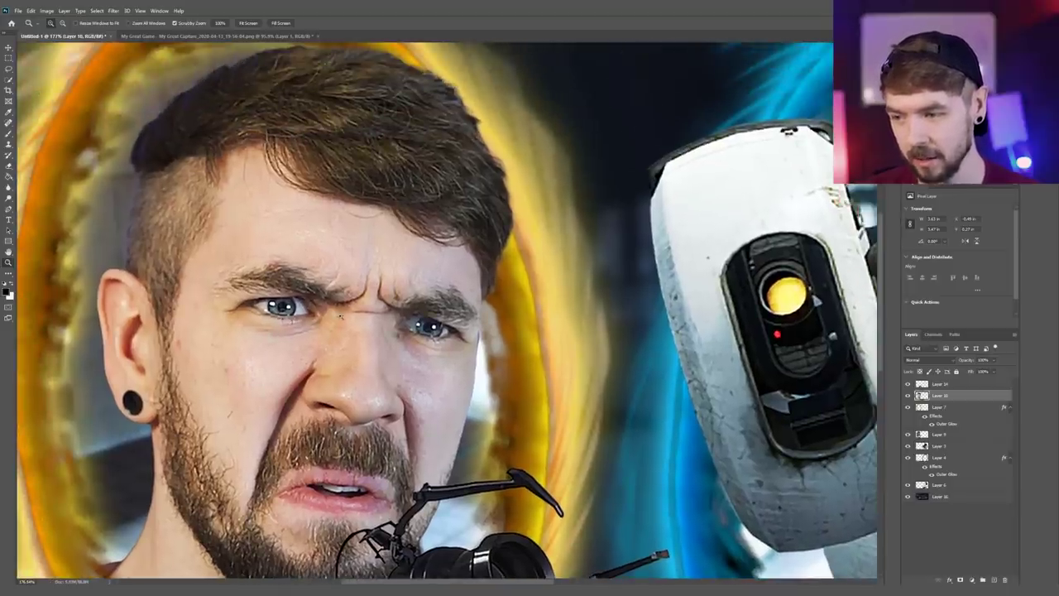
scroll(340, 317, "down", 5)
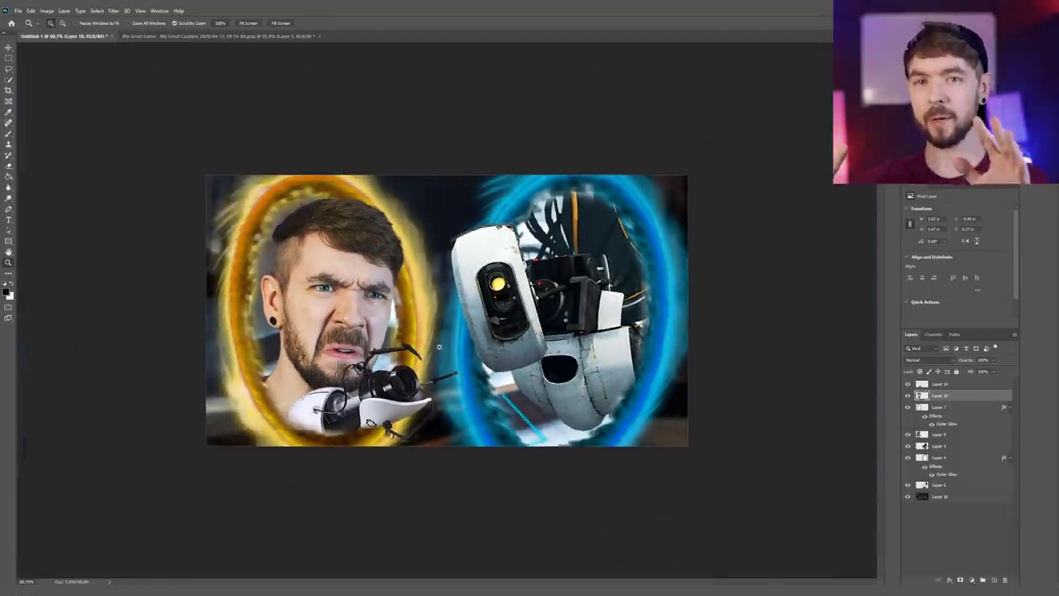
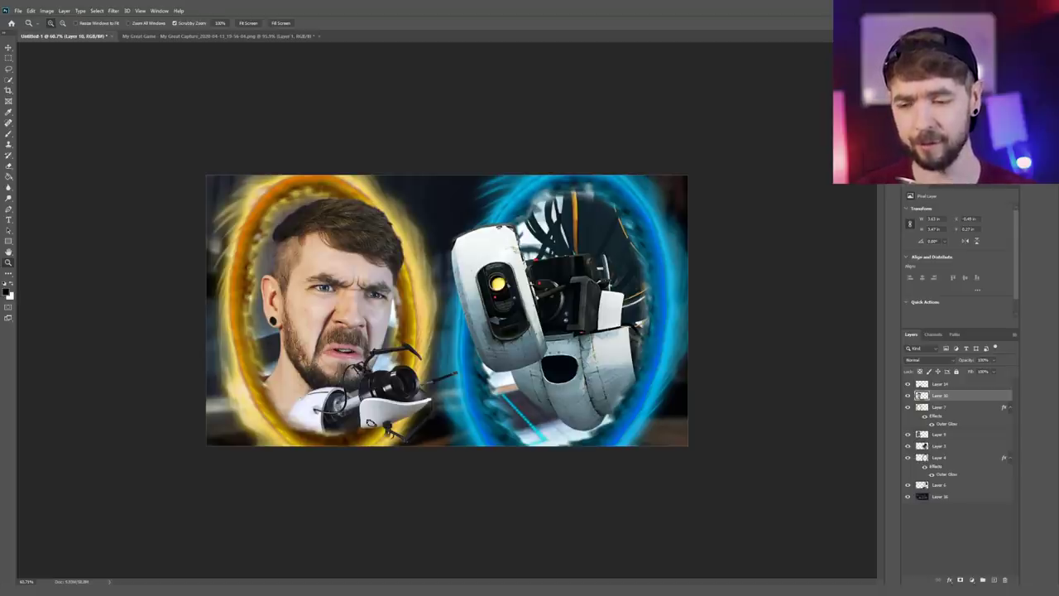
- Close the game capture document and open the camera-flash lens flare image
left_click(317, 36)
left_click(522, 217)
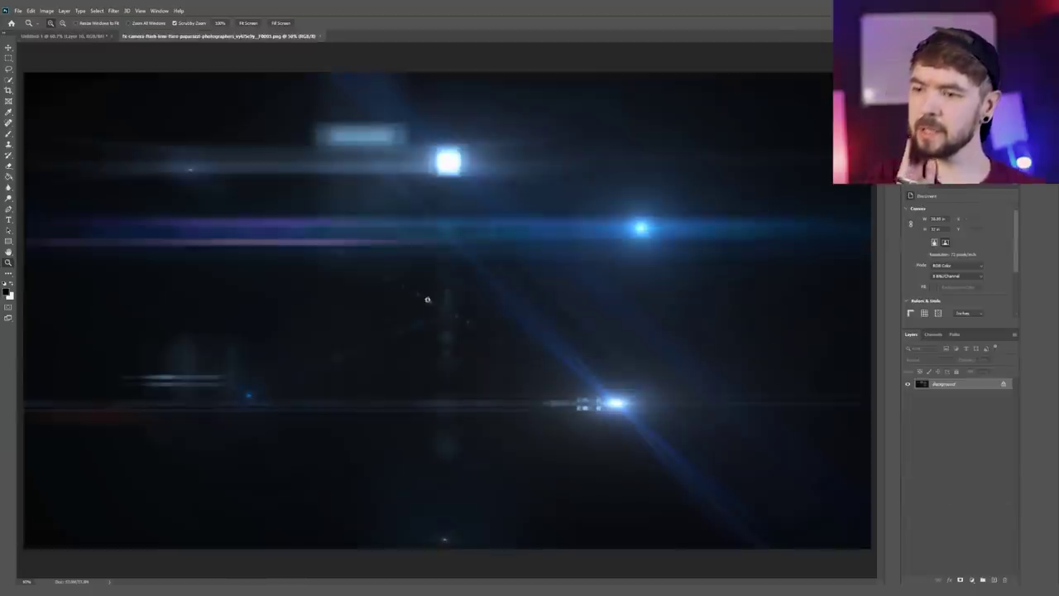
left_click_drag(447, 262, 438, 267)
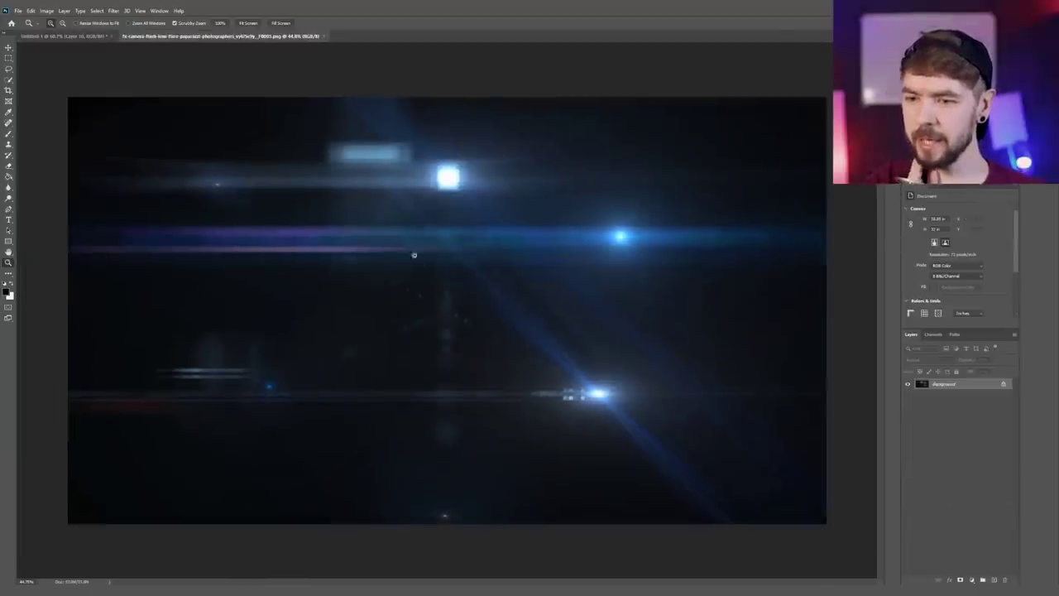
scroll(541, 322, "down", 1)
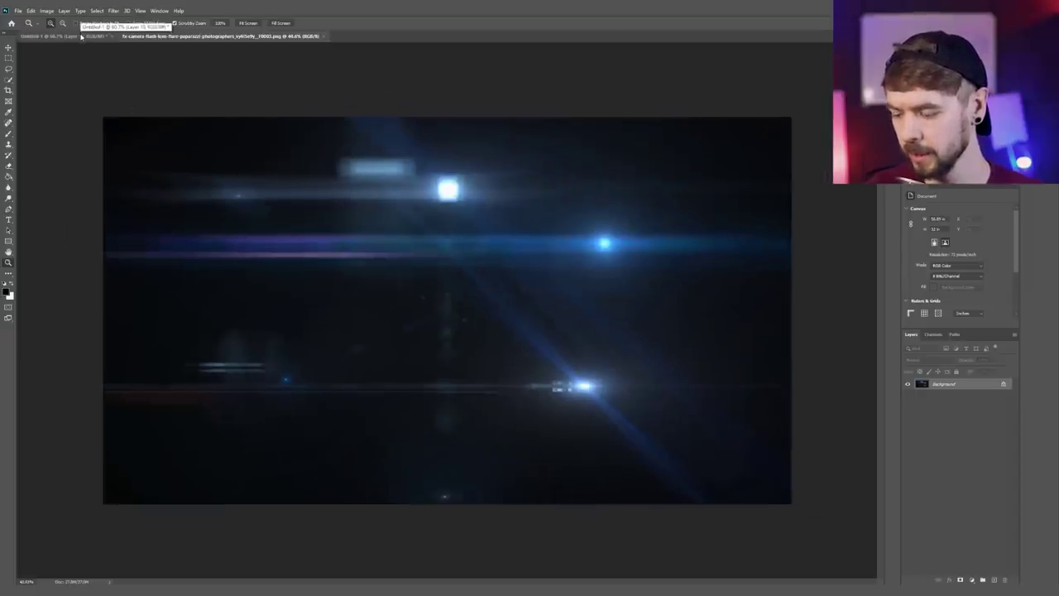
- Bring the camera-flash lens flare into the thumbnail document, beneath the portal gun layer, and set its blend mode to Screen
left_click_drag(81, 37, 325, 201)
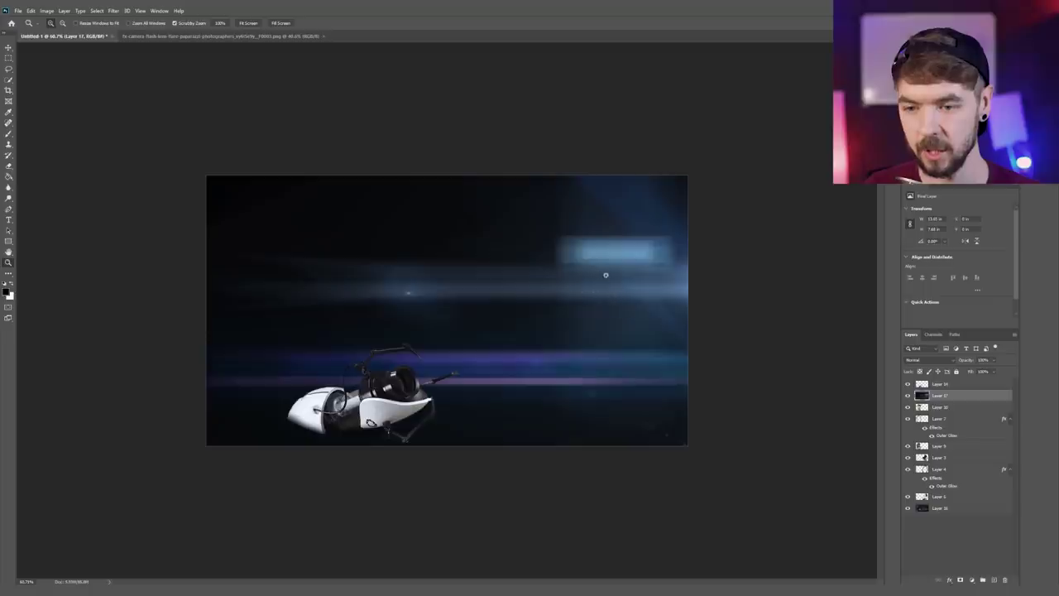
left_click(919, 360)
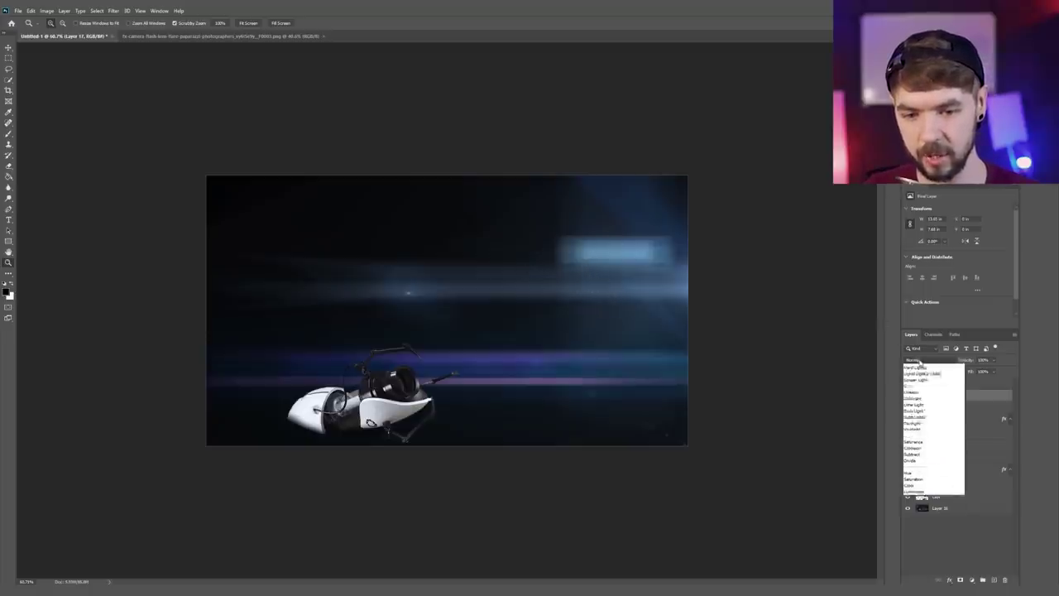
left_click(917, 430)
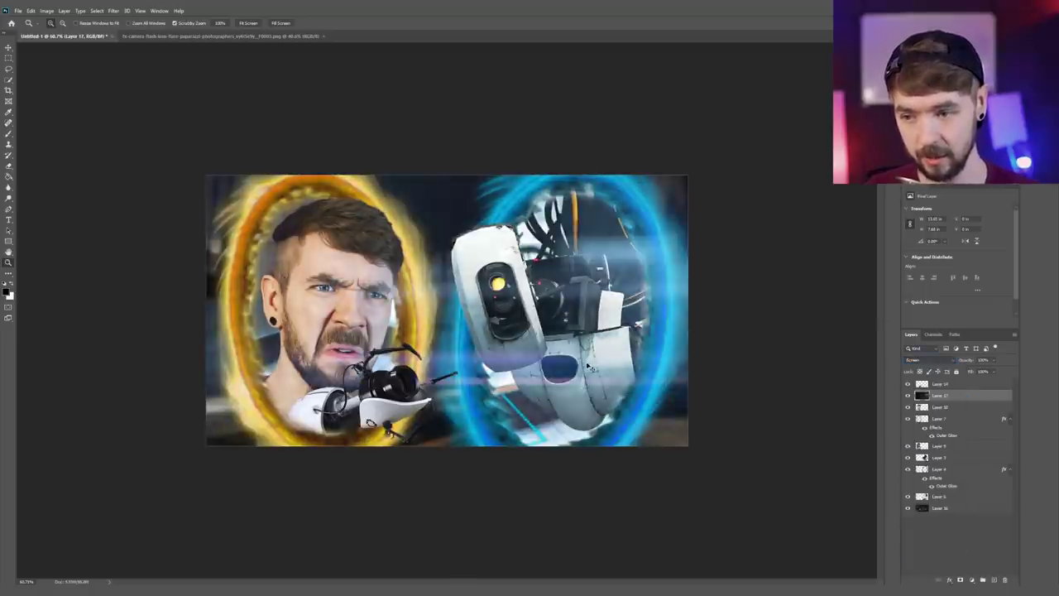
- Scale down the flare layer (Layer 17) and reposition it so its streaks cross the upper part of the blue portal
key("ctrl+t")
left_click_drag(591, 367, 731, 263)
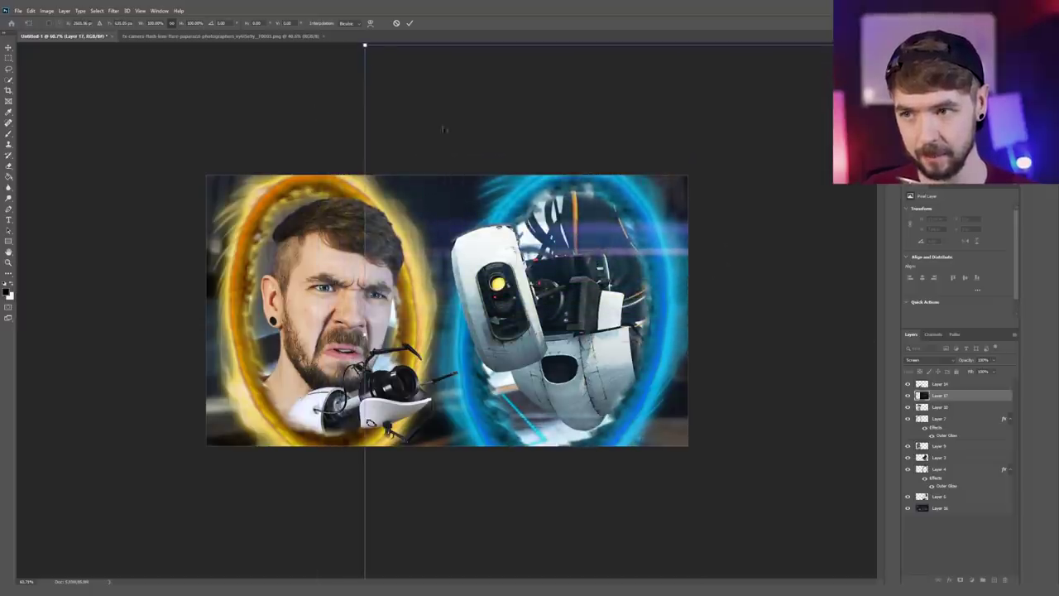
left_click_drag(365, 45, 523, 135)
left_click_drag(595, 257, 373, 169)
key("Return")
key("z")
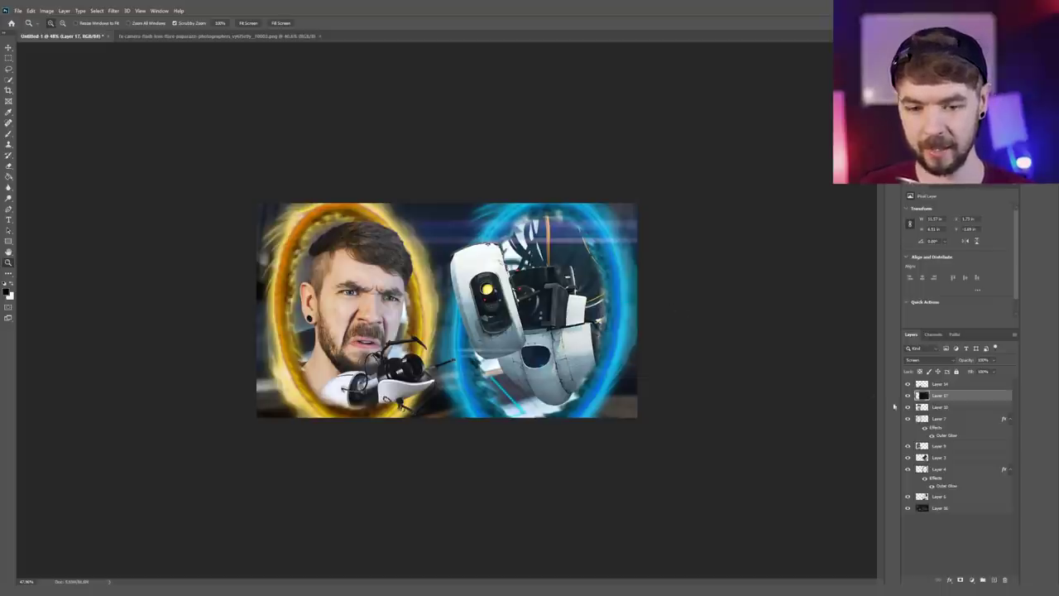
left_click(907, 385)
left_click(907, 385)
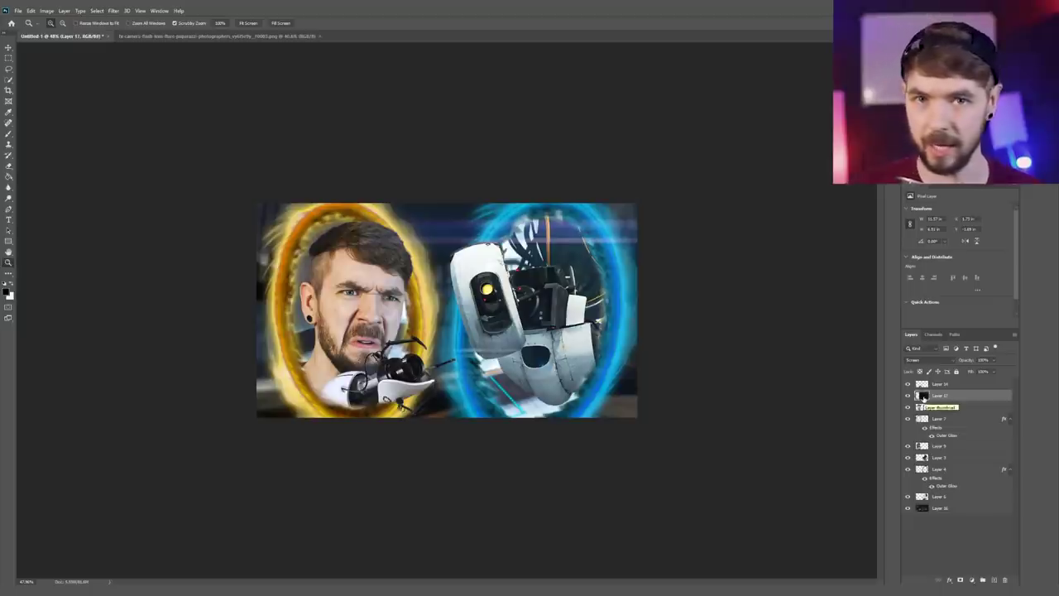
- Increase the contrast of the flare layer (Layer 17) with a Brightness/Contrast adjustment
left_click(46, 10)
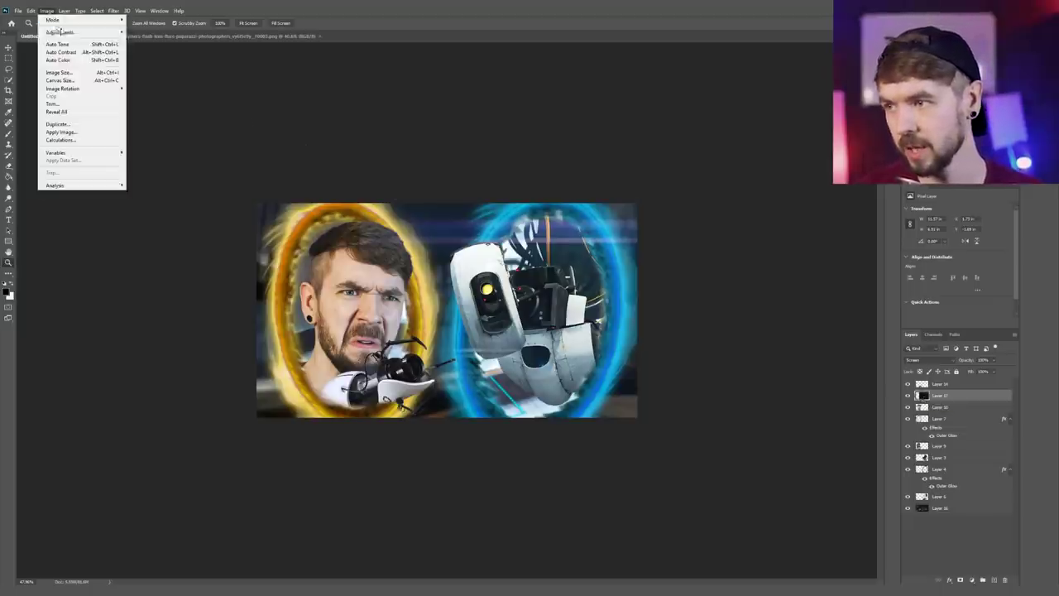
mouse_move(60, 32)
left_click(147, 32)
left_click_drag(470, 172, 495, 171)
left_click(534, 142)
- Close the camera-flash lens flare image, leaving only the thumbnail document open
left_click_drag(608, 229, 640, 229)
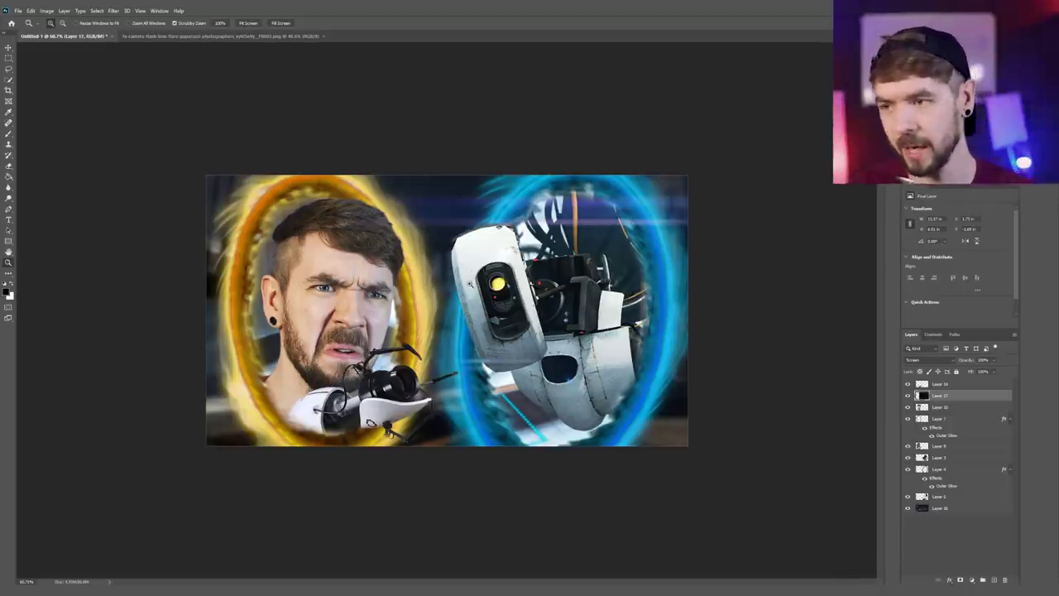
left_click(324, 37)
left_click_drag(474, 166, 460, 167)
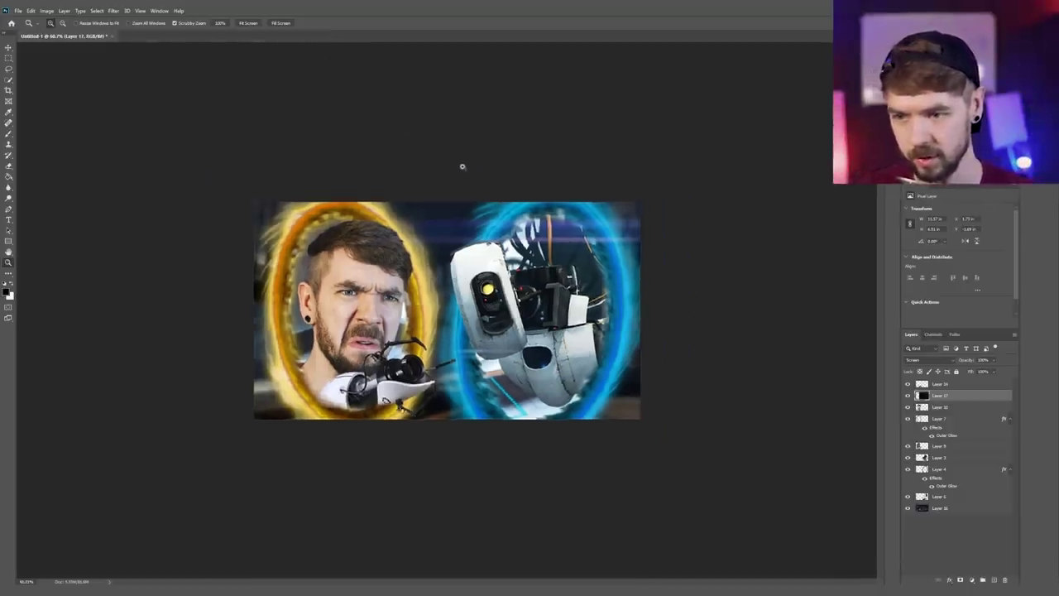
- Apply a second, stronger Brightness/Contrast adjustment to the flare layer, comparing the preview off and on
left_click(43, 11)
mouse_move(56, 34)
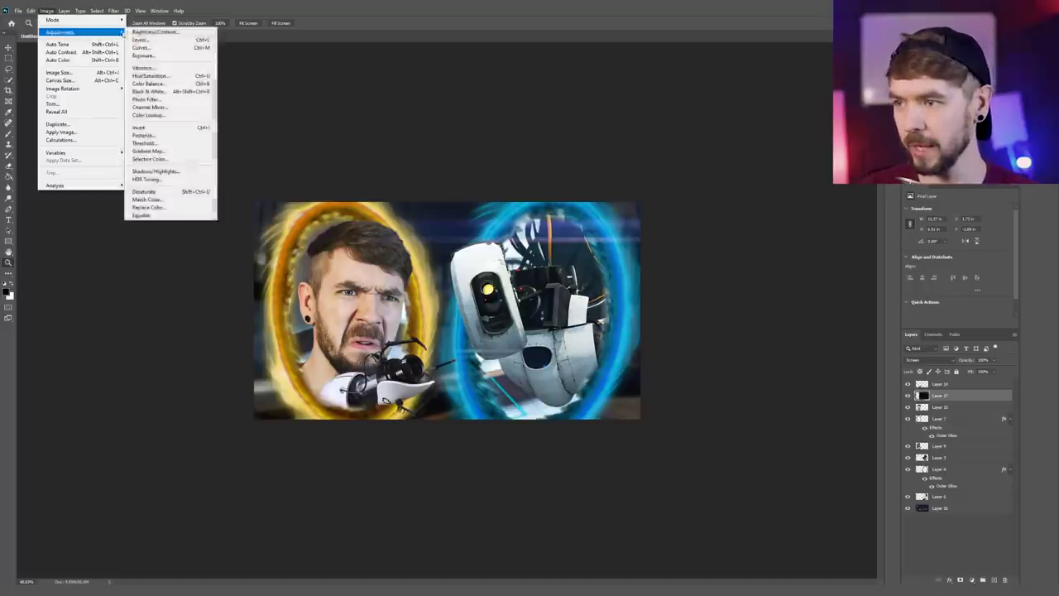
left_click(157, 33)
left_click_drag(469, 170, 511, 142)
left_click(521, 190)
left_click(521, 190)
left_click(536, 142)
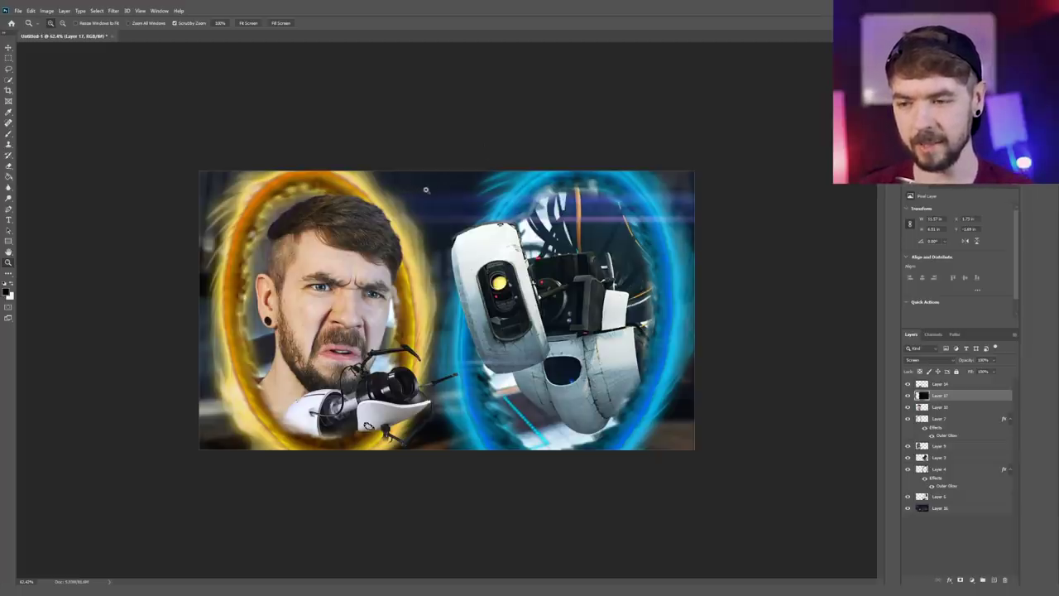
- Examine the finished thumbnail at several magnifications and compare it with the bottom background layer hidden and shown
left_click_drag(426, 189, 432, 198)
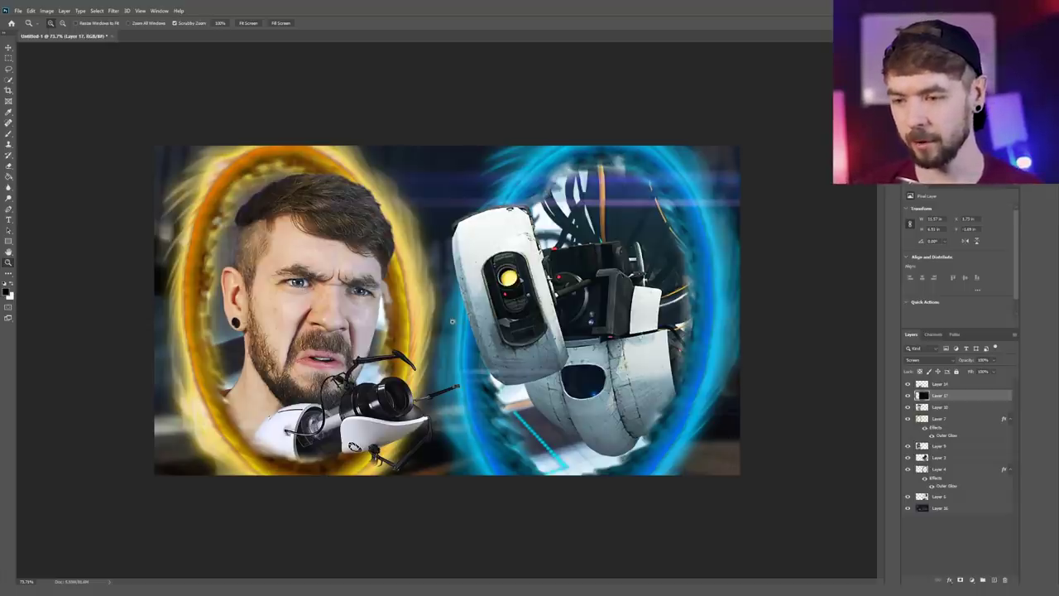
left_click_drag(454, 321, 377, 322)
left_click(907, 509)
left_click(905, 509)
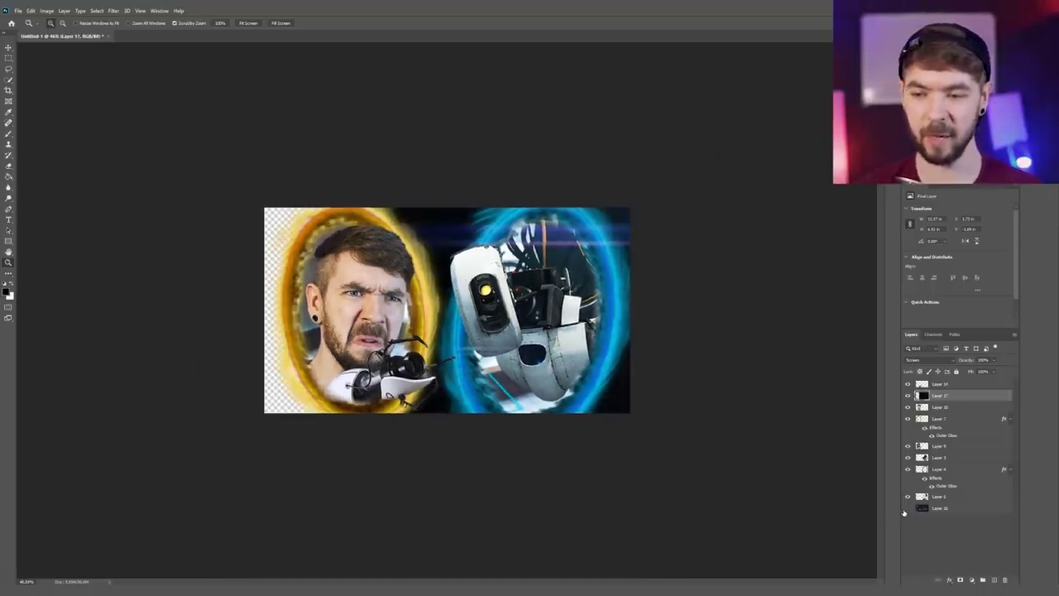
left_click_drag(905, 511, 903, 409)
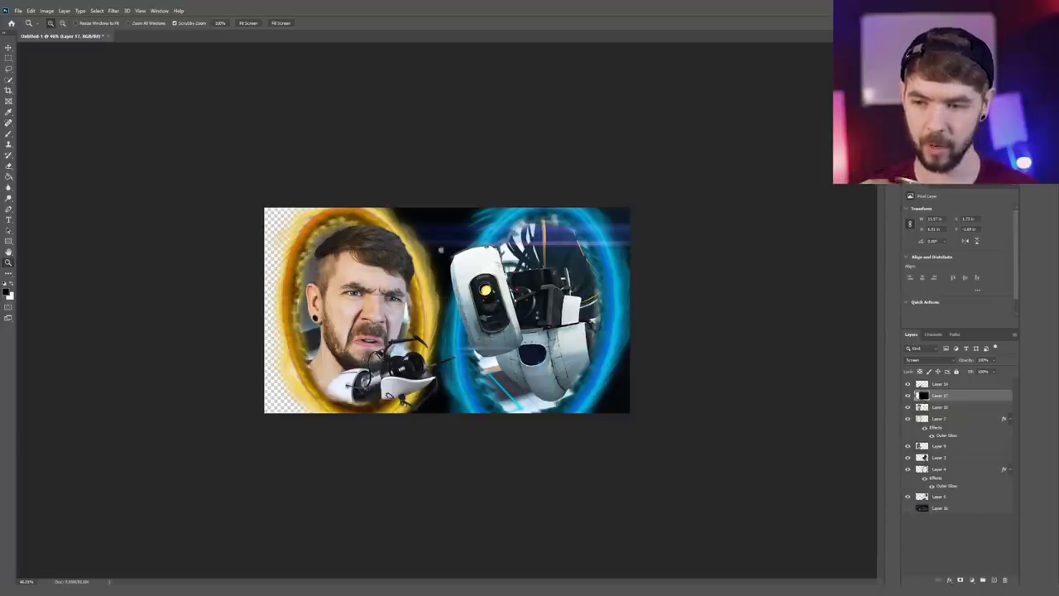
left_click(908, 510)
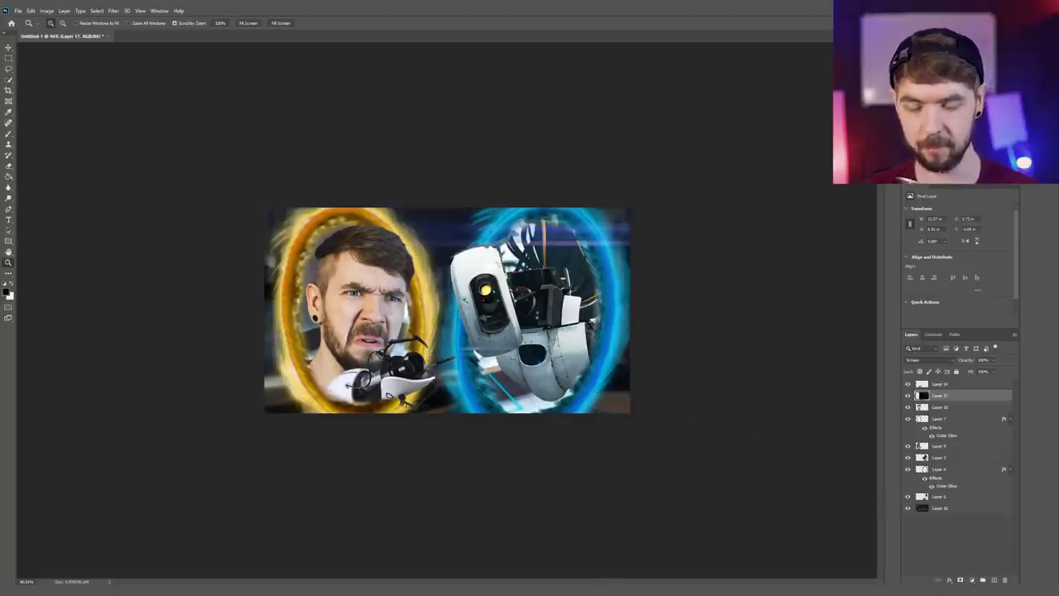
left_click_drag(462, 301, 470, 298)
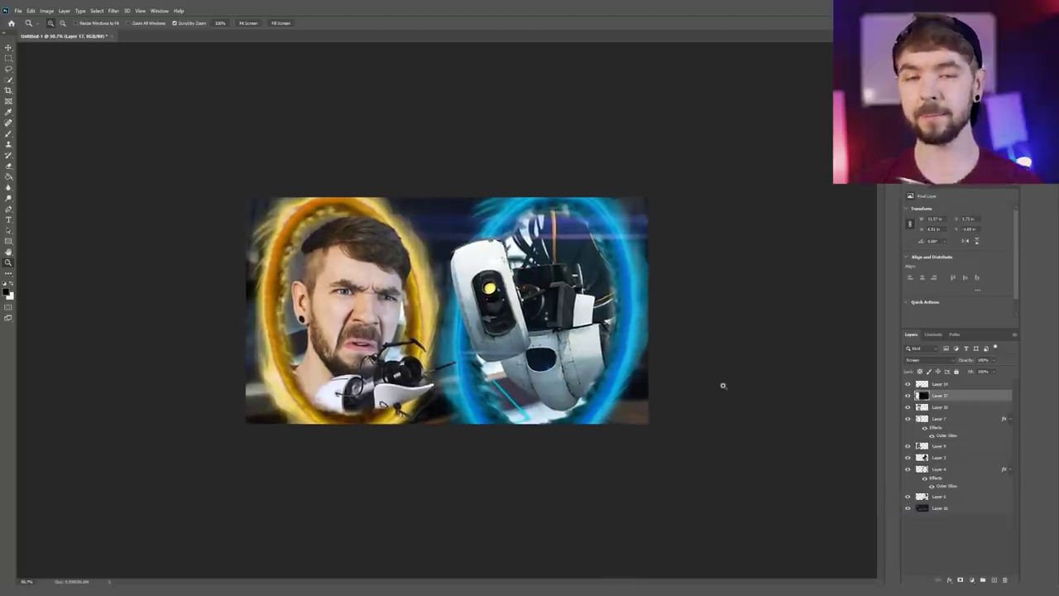